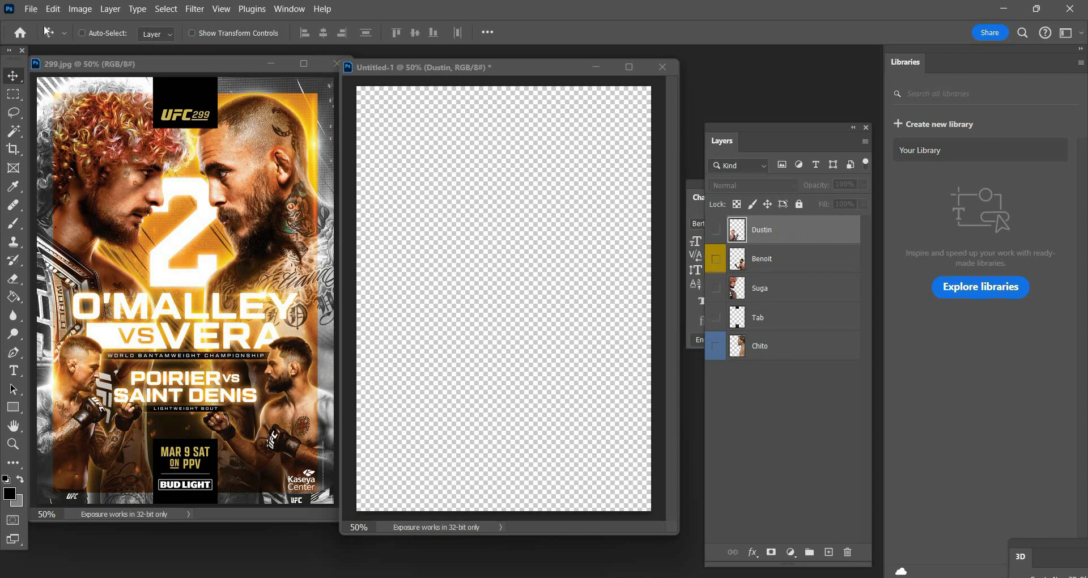
# - Open the colourful gradient Unsplash image and rotate its canvas 90° clockwise into portrait orientation
pyautogui.hotkey('alt', 'f')
pyautogui.press('o')
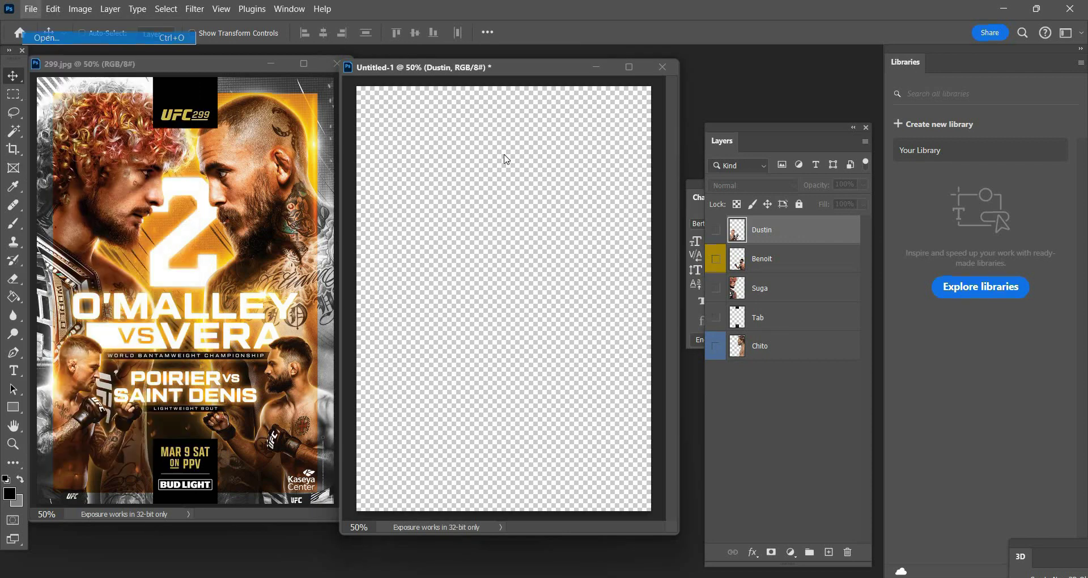
pyautogui.click(680, 465)
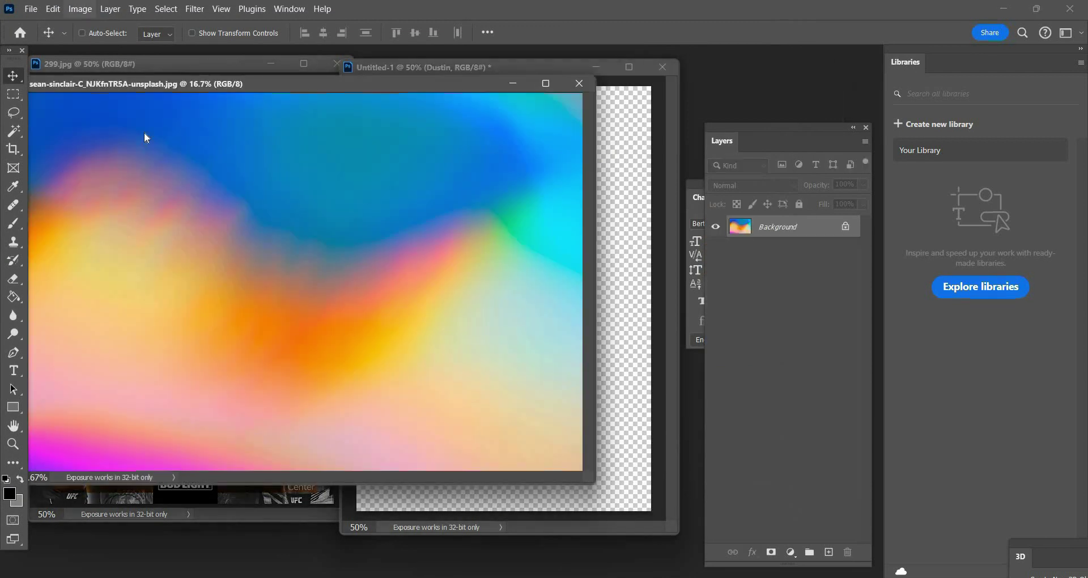
pyautogui.hotkey('alt', 'i')
pyautogui.moveTo(145, 135)
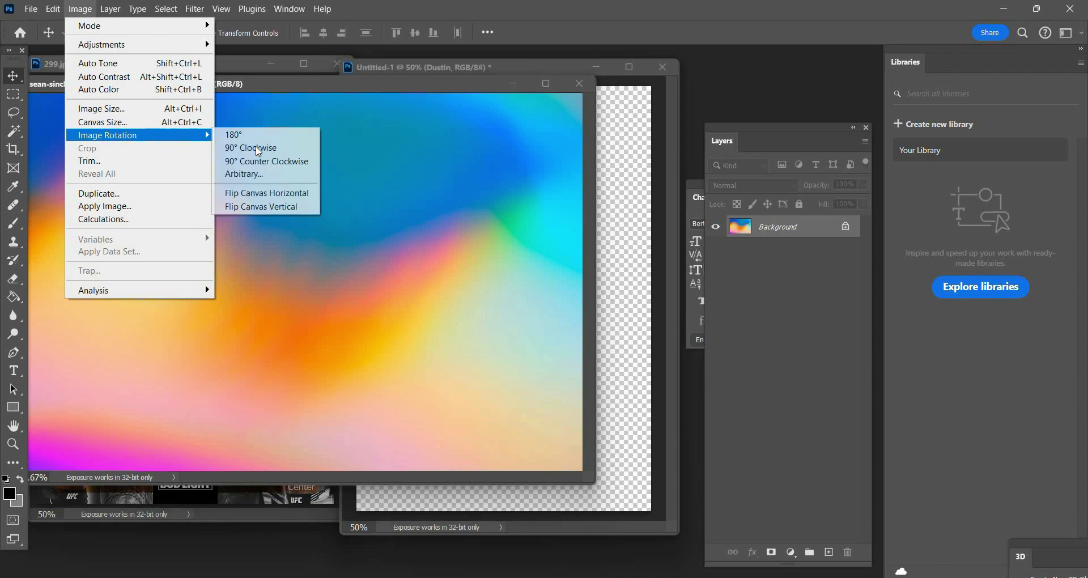
pyautogui.click(258, 149)
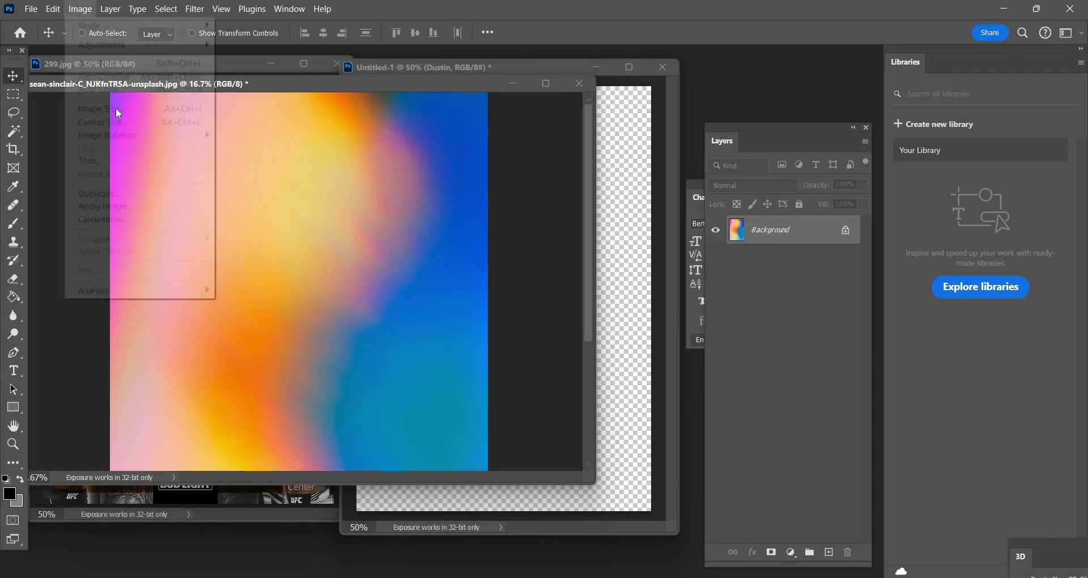
# - Resize the rotated gradient image to a height of 1600 pixels with its proportions kept
pyautogui.click(116, 108)
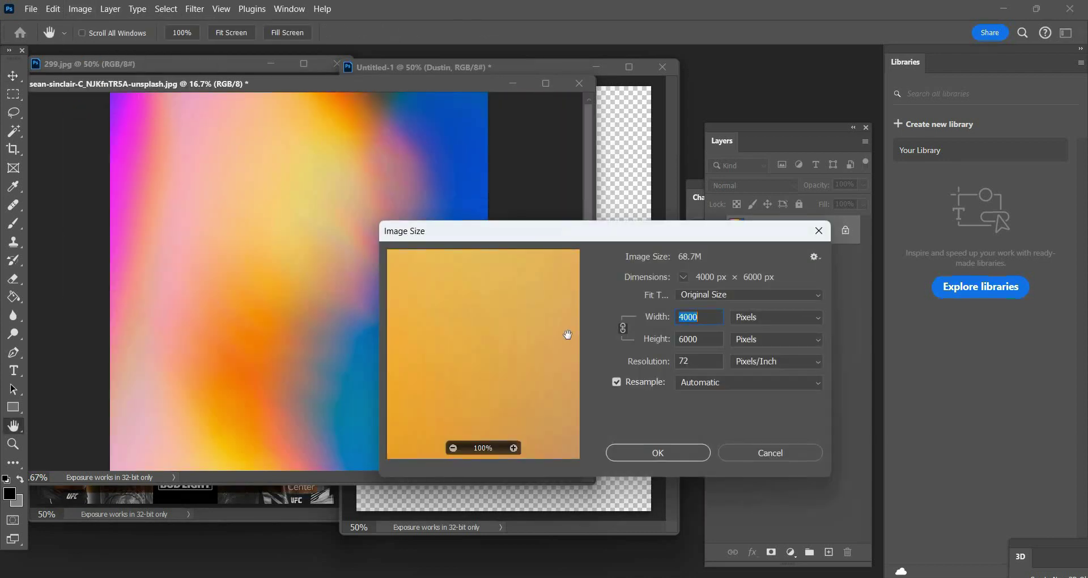
pyautogui.press('Tab')
pyautogui.write('1600')
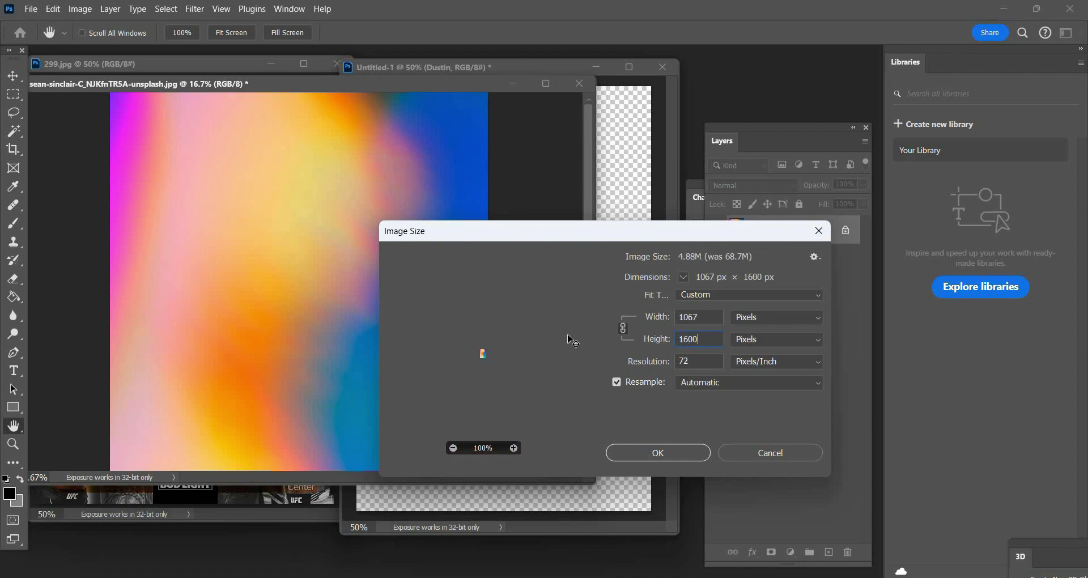
pyautogui.press('Return')
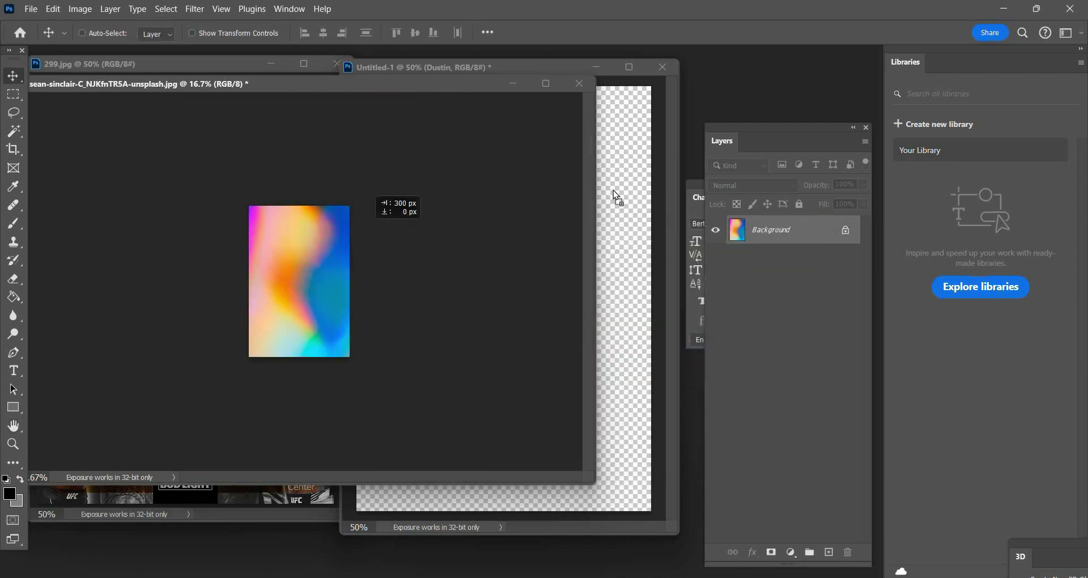
# - Copy the gradient into the Untitled-1 poster so it fills the canvas, and close the source image without saving
pyautogui.moveTo(617, 195); pyautogui.dragTo(574, 211)
pyautogui.click(321, 84)
pyautogui.click(575, 81)
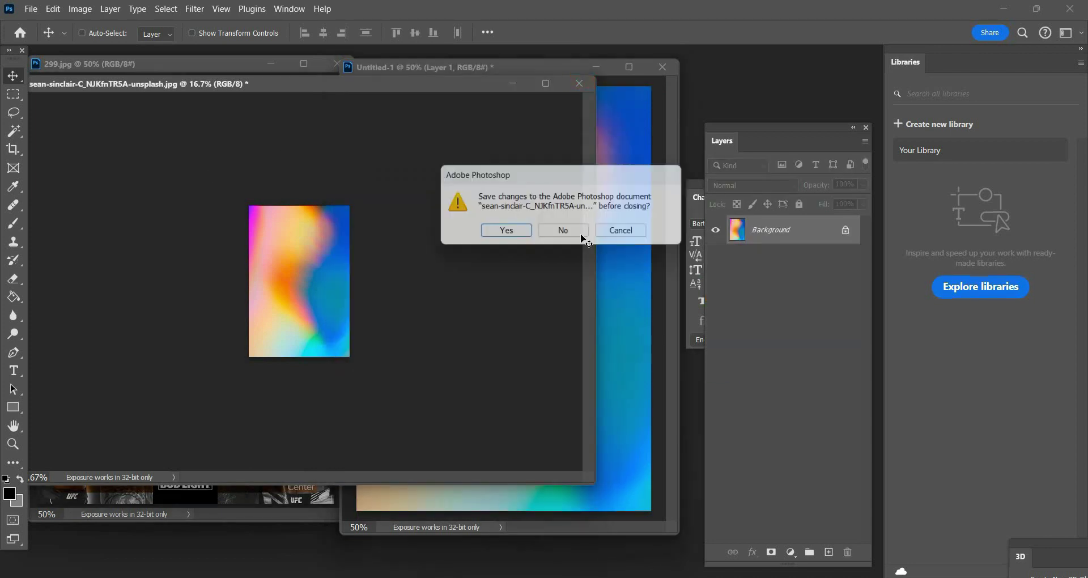
pyautogui.click(579, 232)
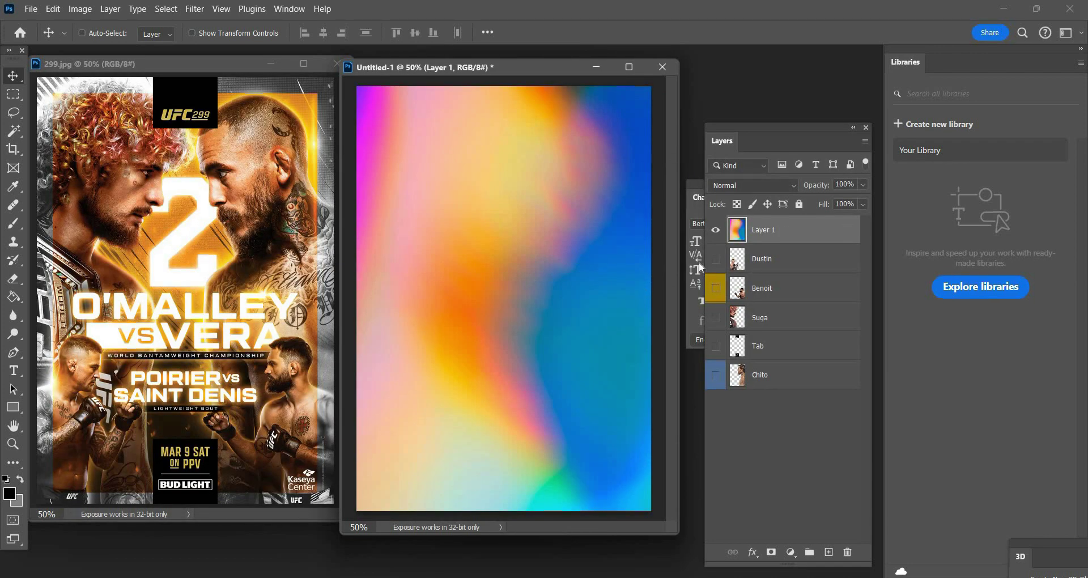
# - Place the gradient layer beneath all the fighter layers and rename it BG
pyautogui.moveTo(737, 229); pyautogui.dragTo(762, 377)
pyautogui.doubleClick(768, 374)
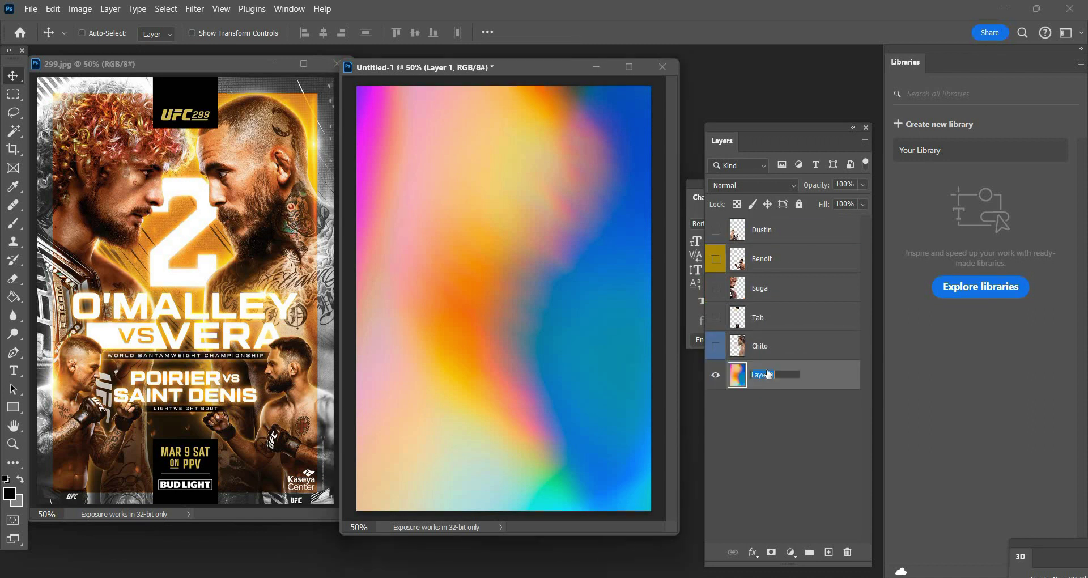
pyautogui.write('BG')
pyautogui.click(754, 350)
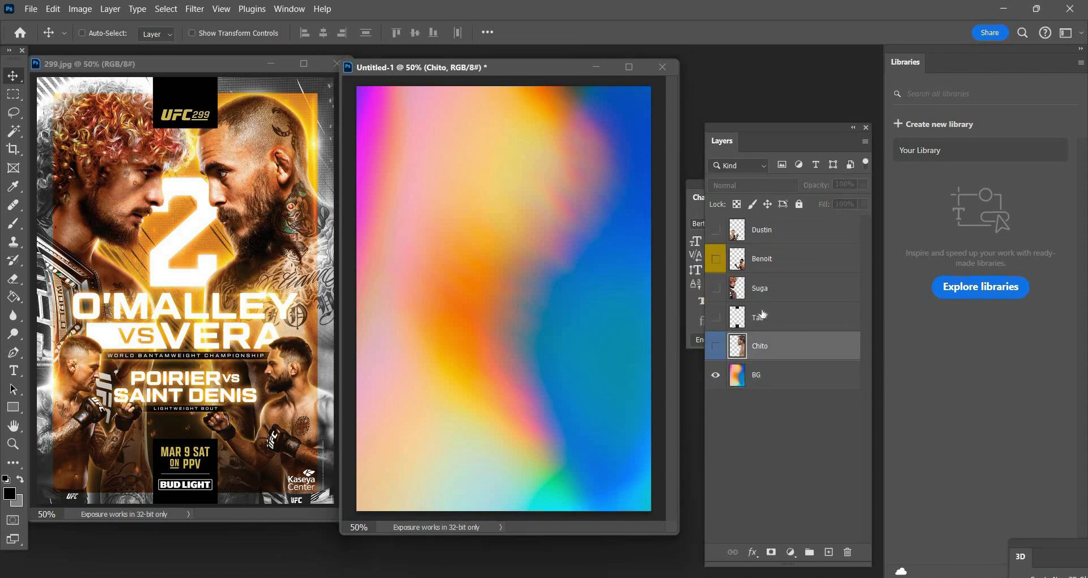
# - Bring the Tab layer to the top of the layer stack and make the Suga and Chito layers visible
pyautogui.moveTo(763, 314); pyautogui.dragTo(759, 220)
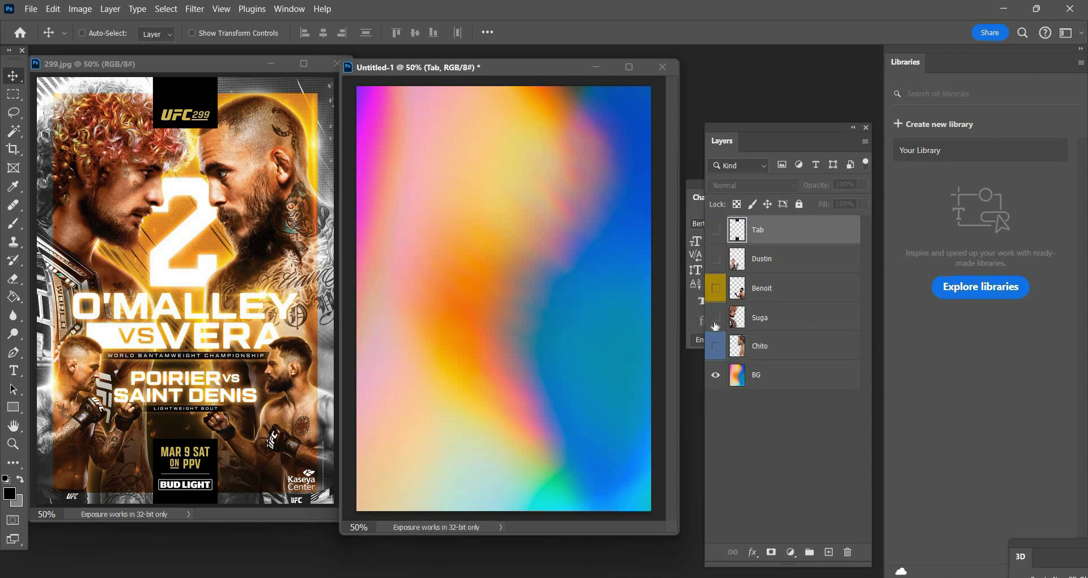
pyautogui.click(715, 317)
pyautogui.click(715, 345)
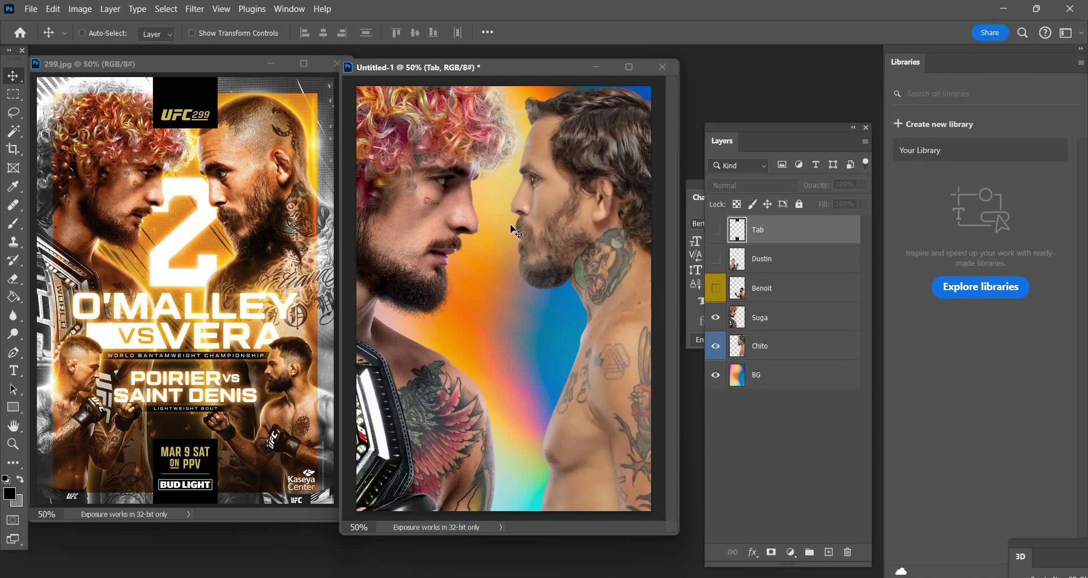
# - Free-transform the Suga layer down to about 75% and position the fighter on the left half of the poster
pyautogui.keyDown('ctrl'); pyautogui.click(528, 121); pyautogui.keyUp('ctrl')
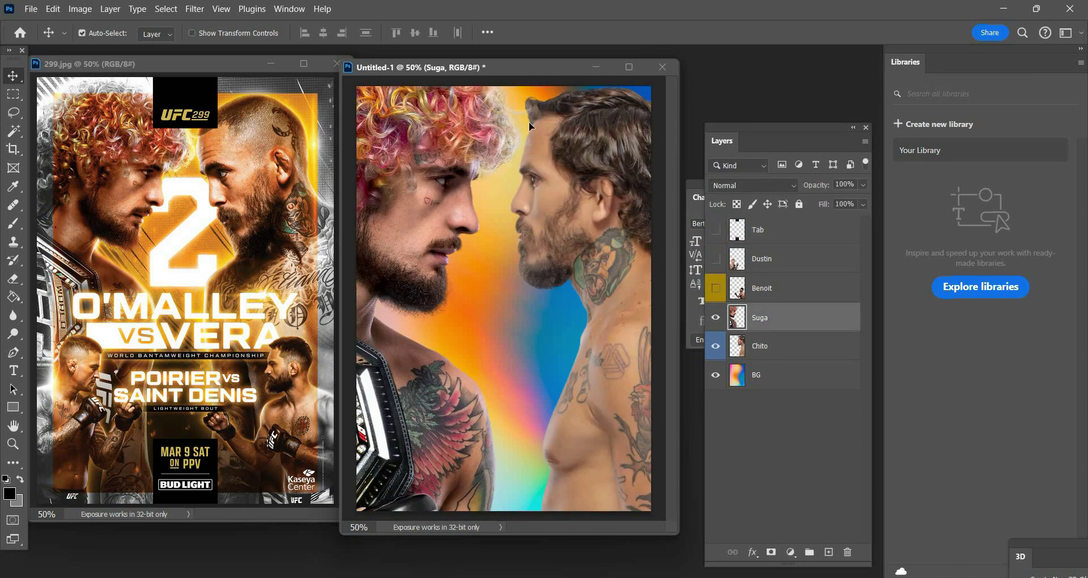
pyautogui.hotkey('ctrl', 't')
pyautogui.moveTo(552, 127); pyautogui.dragTo(532, 256)
pyautogui.moveTo(410, 402); pyautogui.dragTo(455, 224)
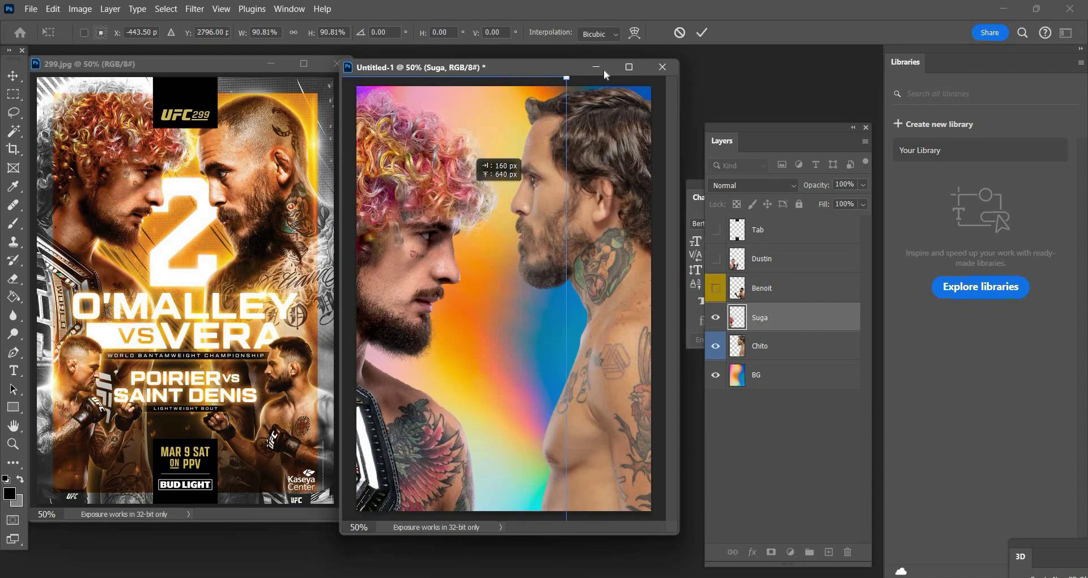
pyautogui.moveTo(595, 79); pyautogui.dragTo(520, 219)
pyautogui.moveTo(406, 343); pyautogui.dragTo(481, 231)
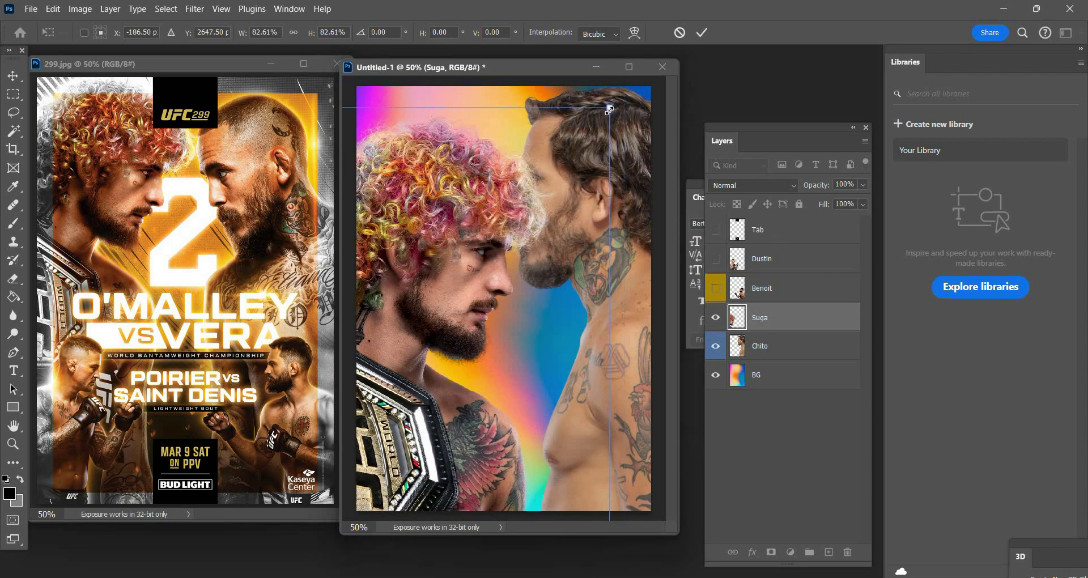
pyautogui.moveTo(609, 109); pyautogui.dragTo(534, 236)
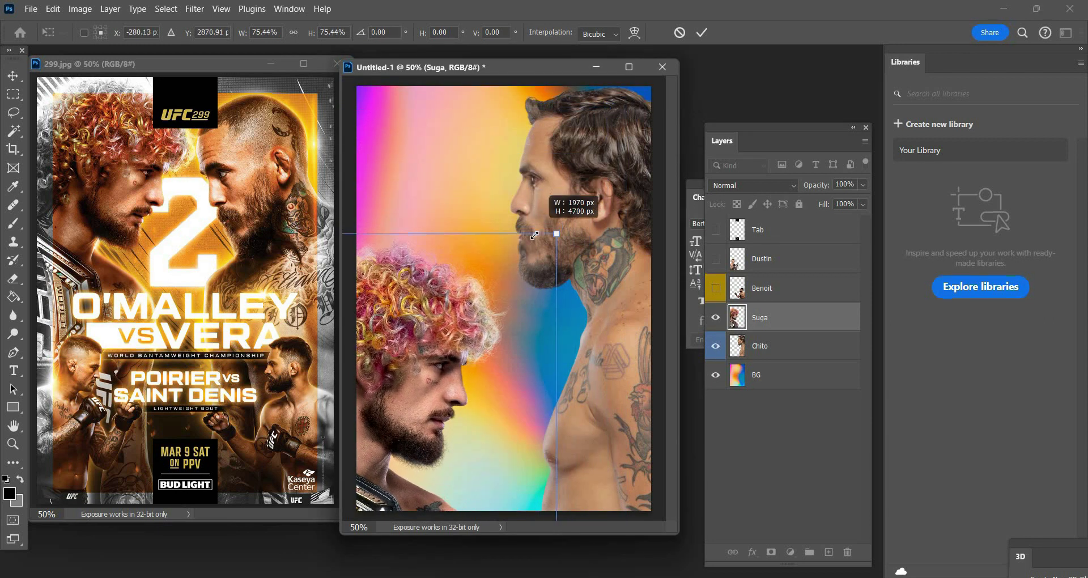
pyautogui.moveTo(460, 327); pyautogui.dragTo(490, 191)
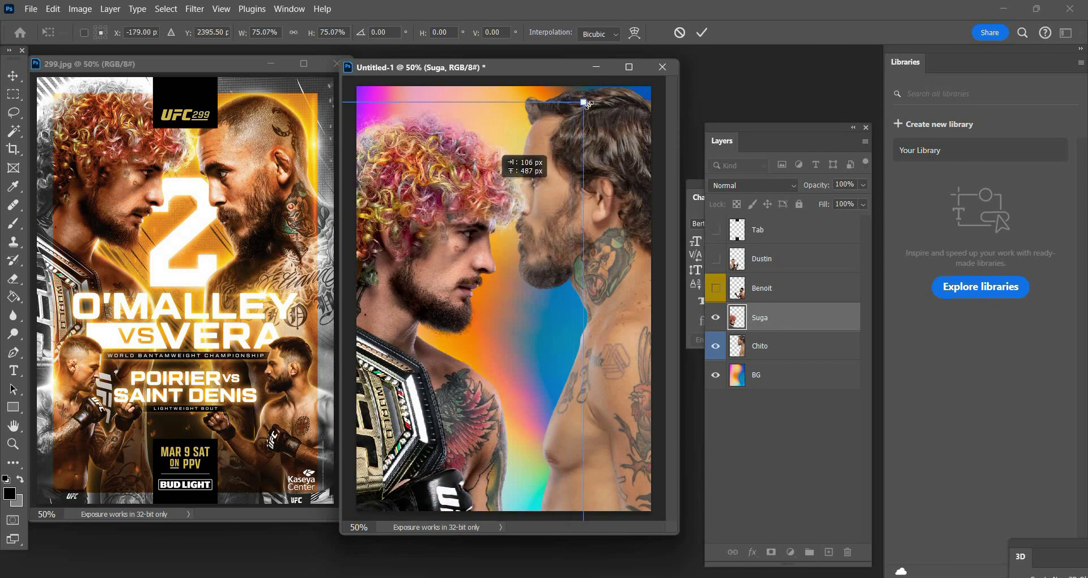
# - Shrink the Suga fighter further, place his head near the poster's upper-left corner, and apply the transform
pyautogui.moveTo(586, 104); pyautogui.dragTo(540, 143)
pyautogui.moveTo(469, 249); pyautogui.dragTo(449, 150)
pyautogui.moveTo(557, 78); pyautogui.dragTo(522, 157)
pyautogui.moveTo(405, 276); pyautogui.dragTo(451, 211)
pyautogui.moveTo(574, 78); pyautogui.dragTo(557, 109)
pyautogui.moveTo(480, 205); pyautogui.dragTo(495, 181)
pyautogui.press('Return')
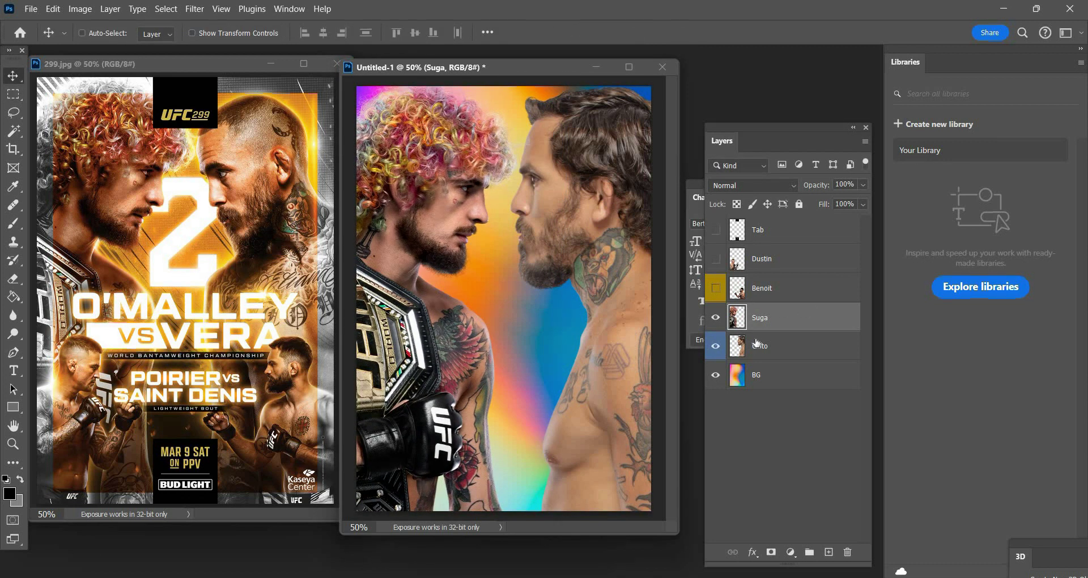
# - Scale the Chito layer to about 84%, rotate it about -4.7°, and position it on the right side facing Suga
pyautogui.click(746, 336)
pyautogui.hotkey('ctrl', 't')
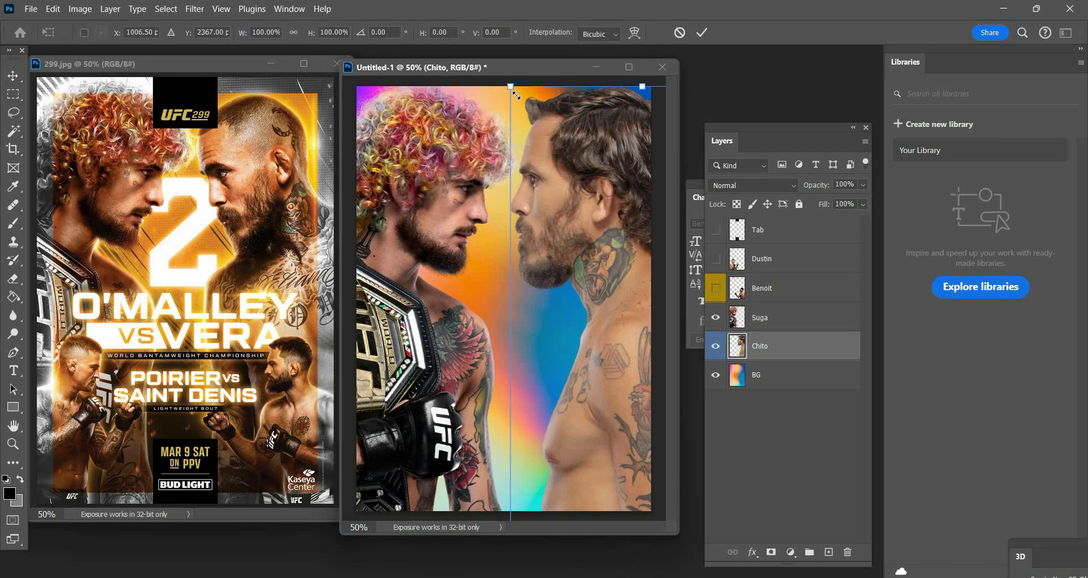
pyautogui.moveTo(540, 132); pyautogui.dragTo(549, 161)
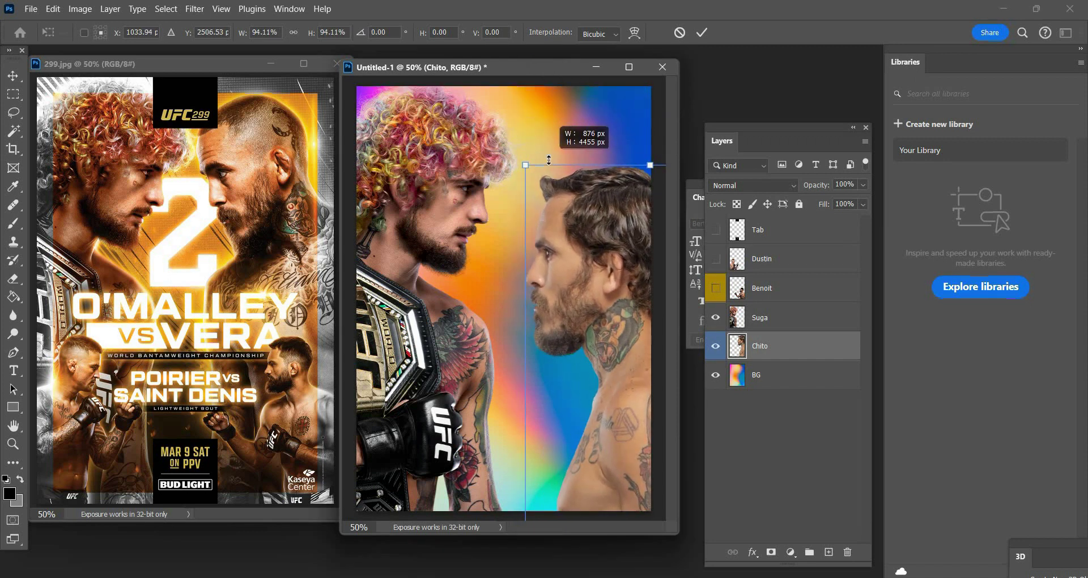
pyautogui.hotkey('ctrl', 'z')
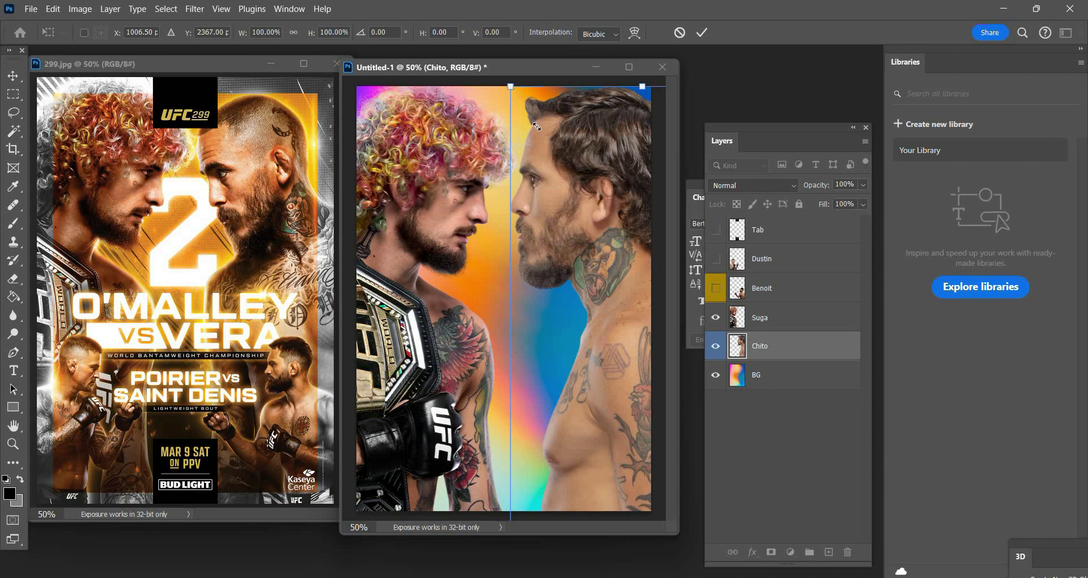
pyautogui.moveTo(537, 126); pyautogui.dragTo(577, 164)
pyautogui.moveTo(528, 217); pyautogui.dragTo(536, 148)
pyautogui.moveTo(561, 182); pyautogui.dragTo(547, 219)
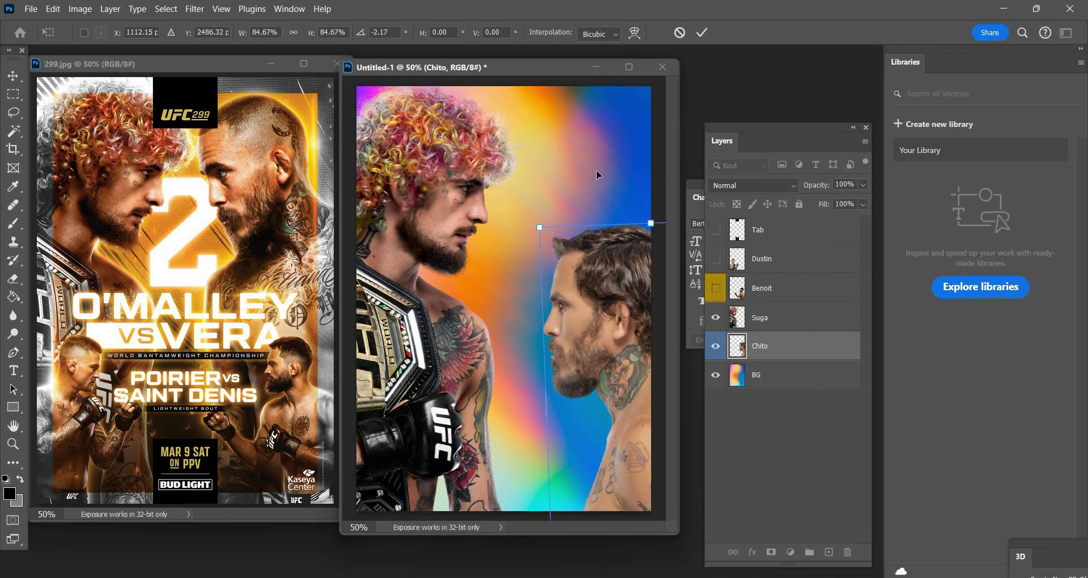
pyautogui.moveTo(559, 264); pyautogui.dragTo(546, 149)
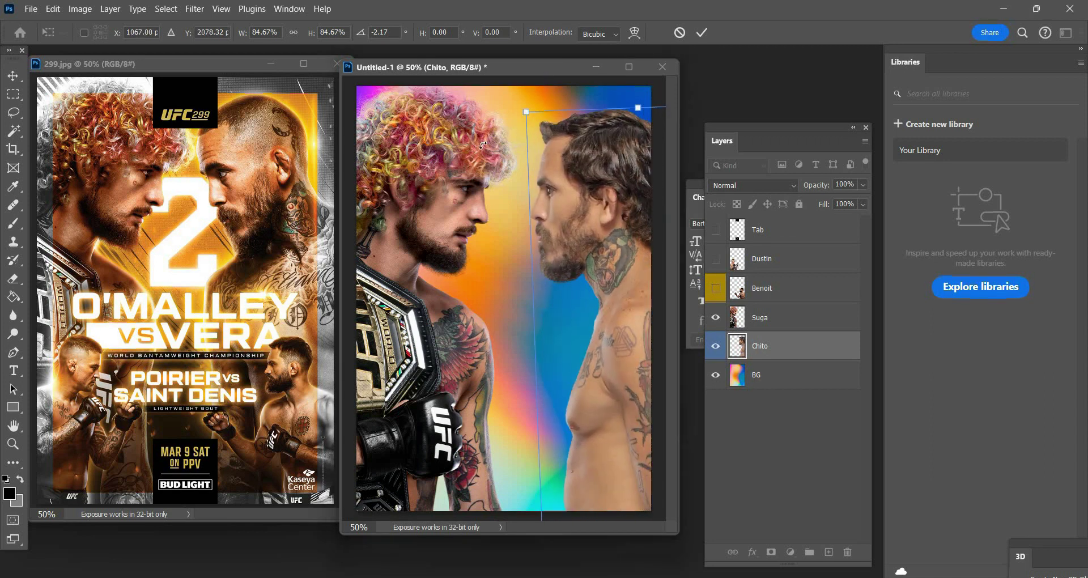
pyautogui.moveTo(476, 126); pyautogui.dragTo(451, 136)
pyautogui.moveTo(595, 186); pyautogui.dragTo(597, 178)
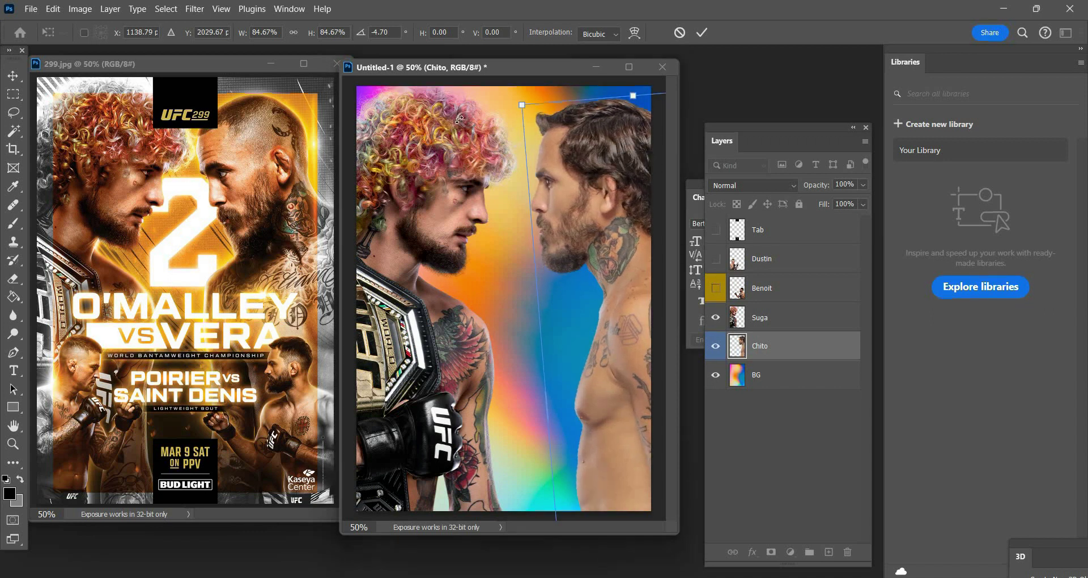
pyautogui.moveTo(526, 108); pyautogui.dragTo(527, 111)
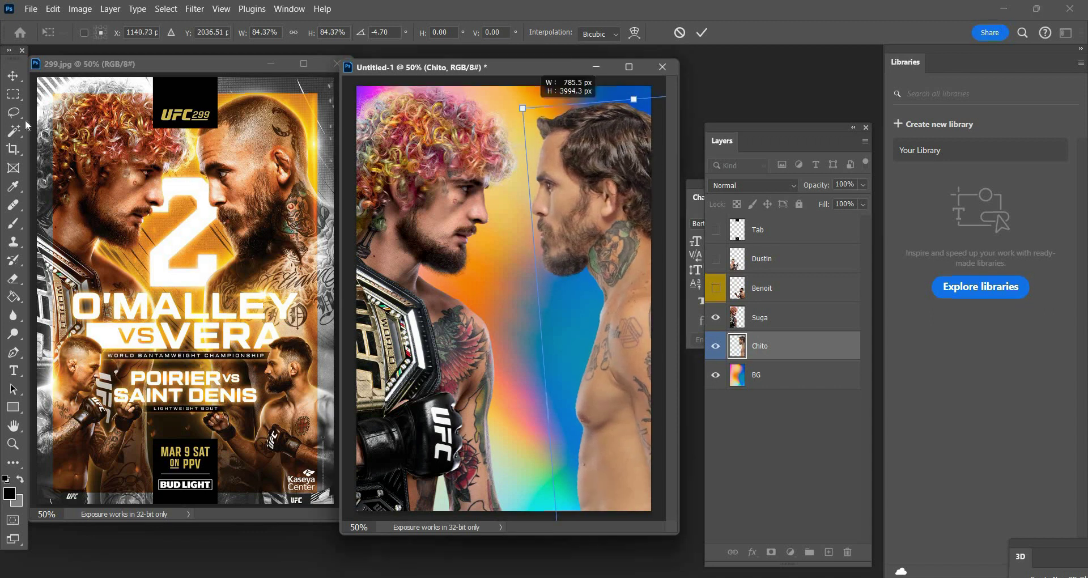
pyautogui.press('Return')
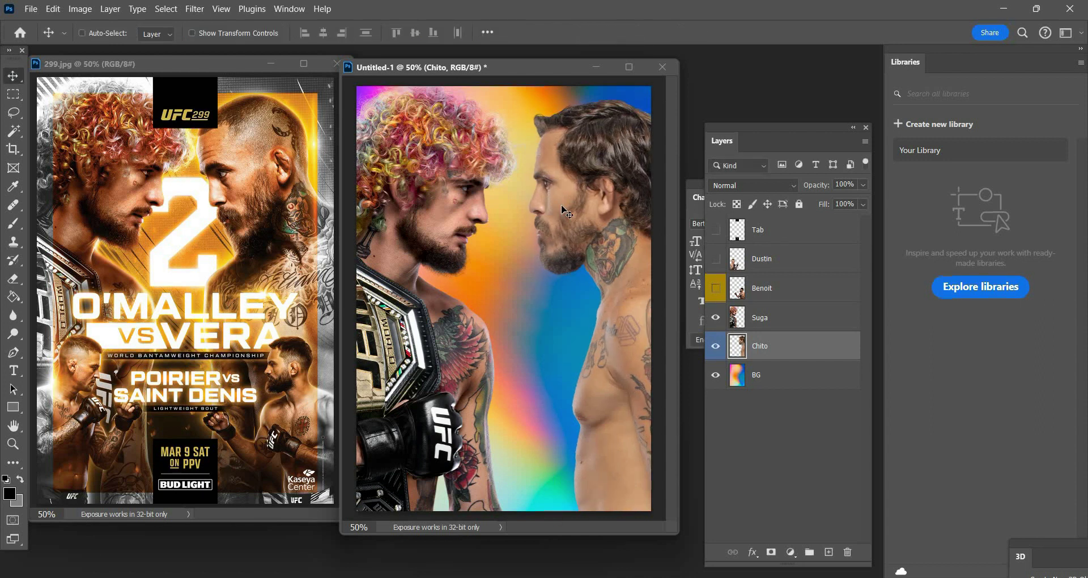
# - Scale the Chito layer to about 99% and nudge the fighter slightly up and toward Suga
pyautogui.press('ctrl')
pyautogui.hotkey('ctrl', 't')
pyautogui.moveTo(528, 100); pyautogui.dragTo(531, 108)
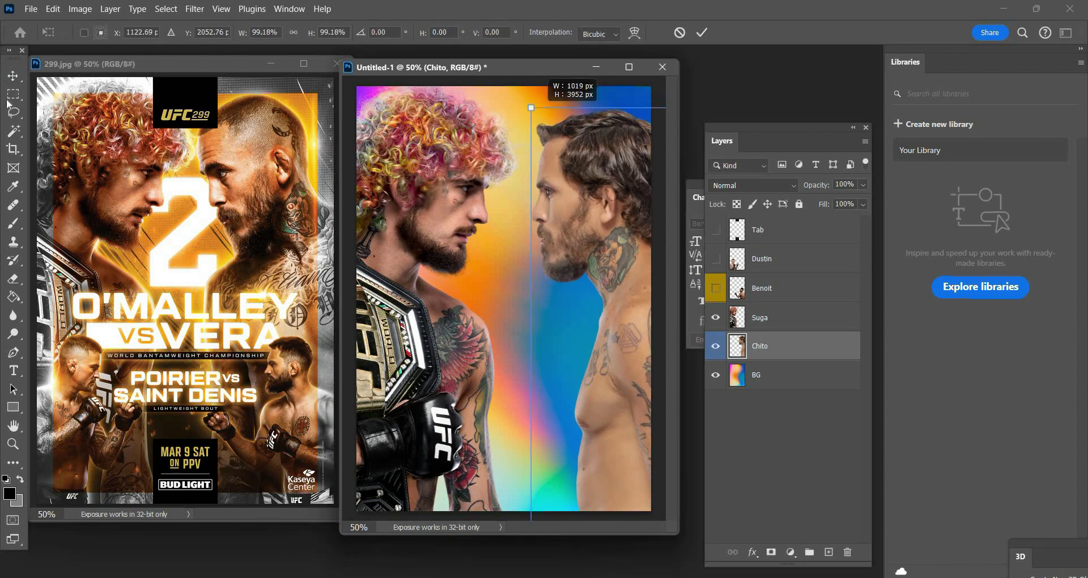
pyautogui.press('Return')
pyautogui.moveTo(616, 294); pyautogui.dragTo(612, 284)
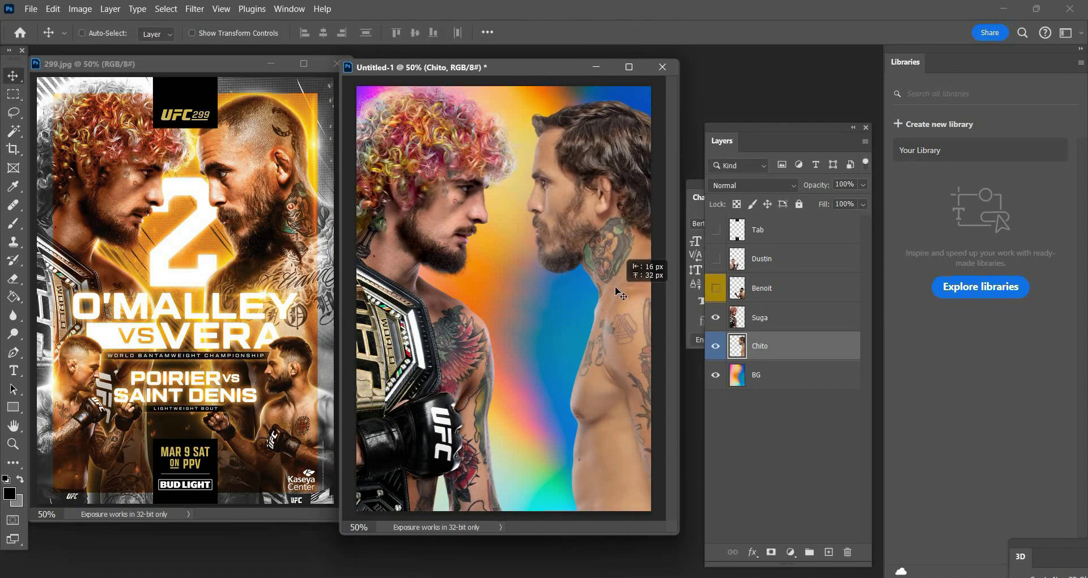
# - Rotate the Chito layer about -2.2°, scale it to about 99.4%, and shift it slightly up and to the right
pyautogui.hotkey('ctrl', 't')
pyautogui.moveTo(484, 167); pyautogui.dragTo(488, 196)
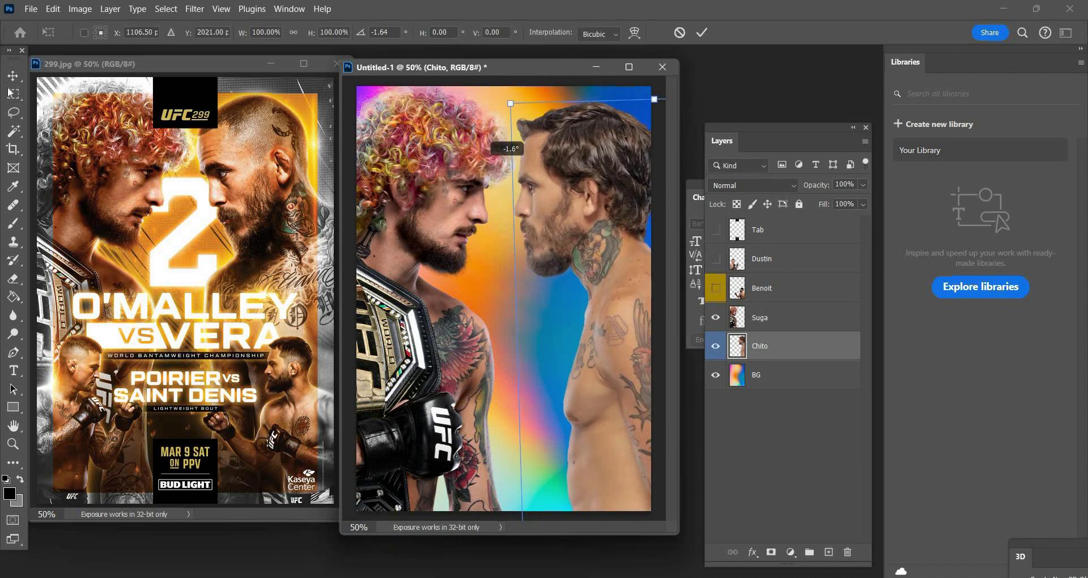
pyautogui.moveTo(507, 103); pyautogui.dragTo(503, 107)
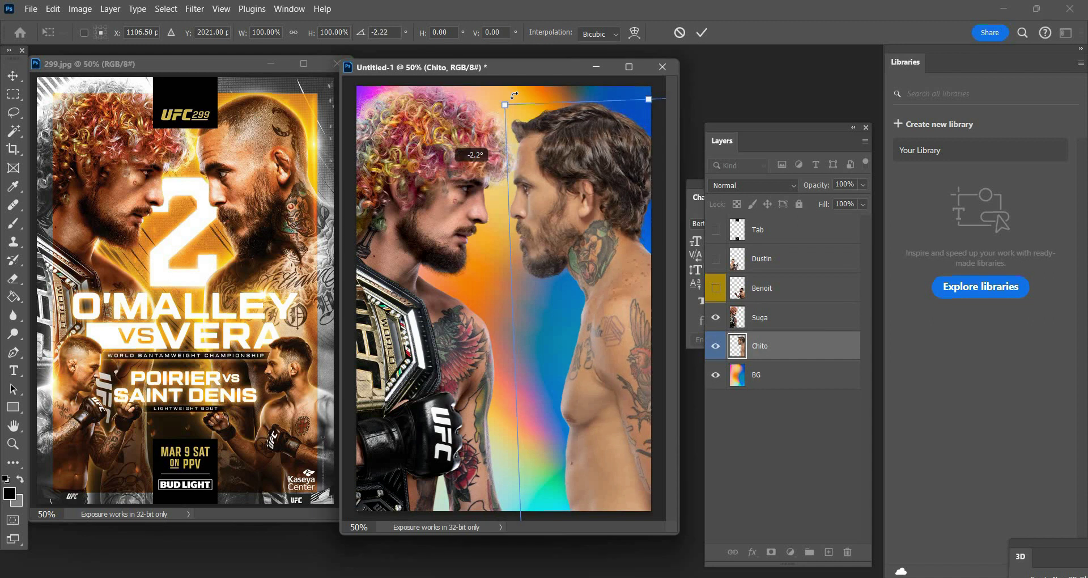
pyautogui.press('Return')
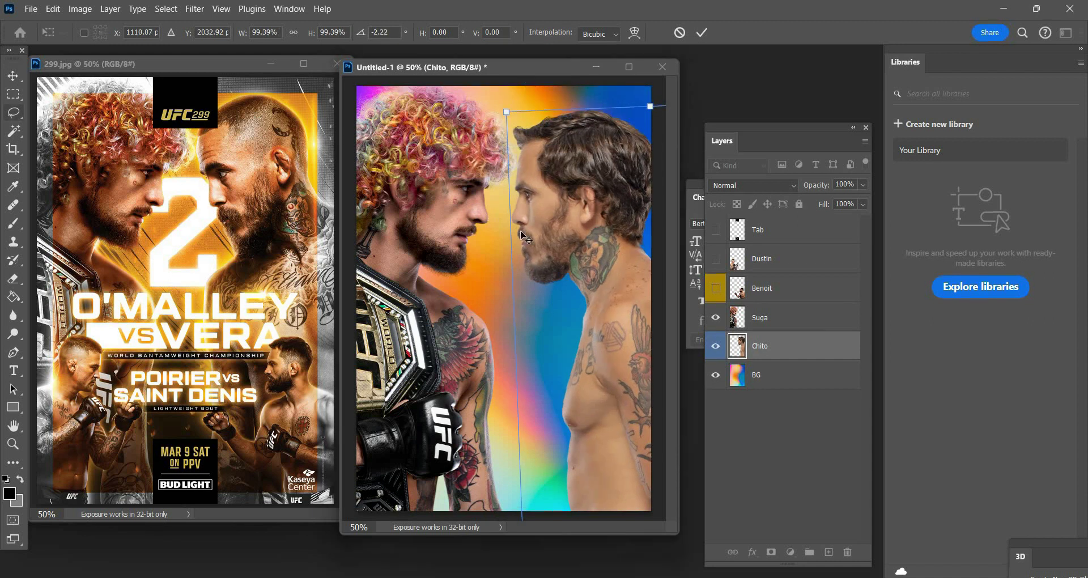
pyautogui.moveTo(520, 216)
pyautogui.mouseDown()
pyautogui.moveTo(530, 221)
pyautogui.moveTo(529, 209)
pyautogui.mouseUp()
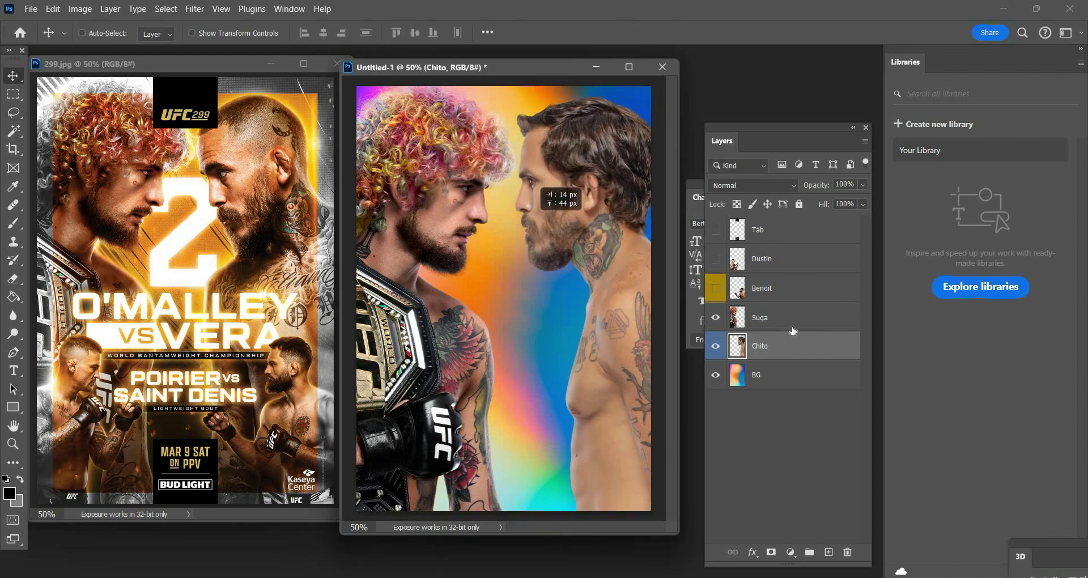
# - Scale the Suga layer to about 98% to balance it against Chito, and apply the transform
pyautogui.click(760, 318)
pyautogui.hotkey('ctrl', 't')
pyautogui.hotkey('ctrl', 't')
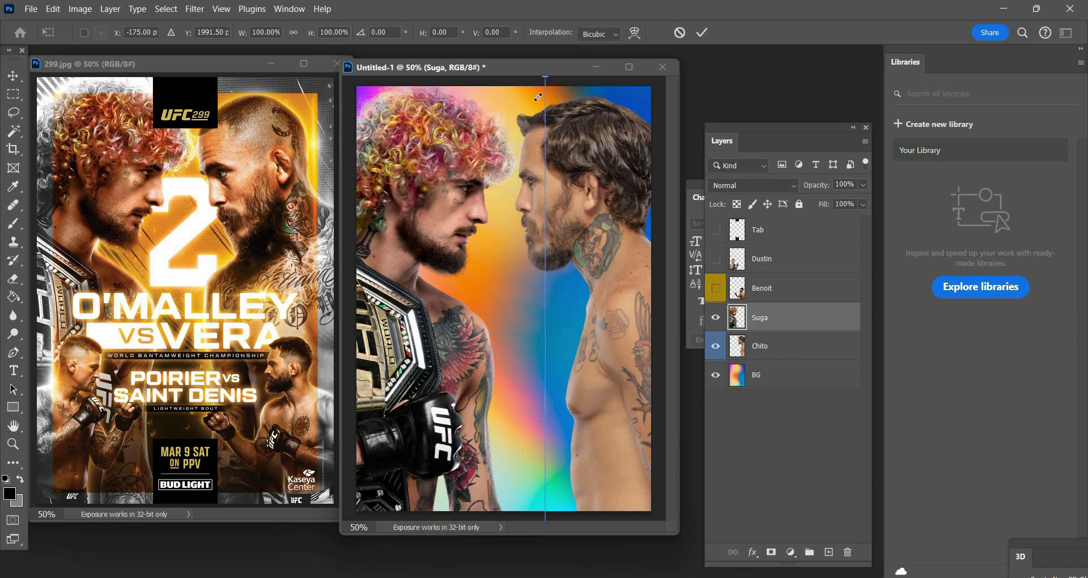
pyautogui.moveTo(534, 107); pyautogui.dragTo(536, 93)
pyautogui.press('Return')
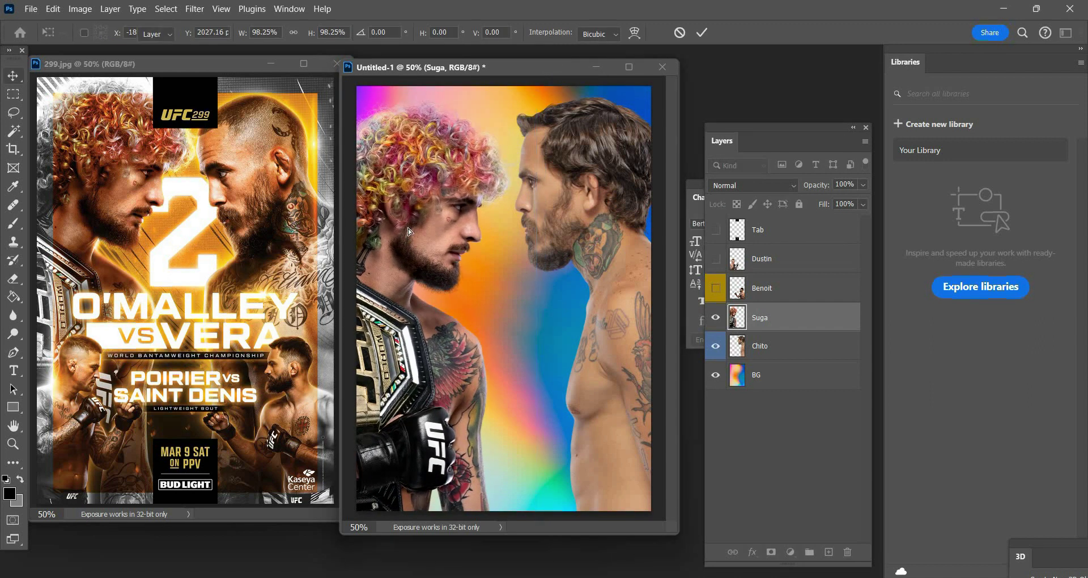
# - Move the Suga layer up so the hair reaches the canvas's top edge, and apply the transform
pyautogui.moveTo(407, 239); pyautogui.dragTo(414, 216)
pyautogui.hotkey('shift', 'Up')
pyautogui.hotkey('shift', 'Up')
pyautogui.hotkey('shift', 'Up')
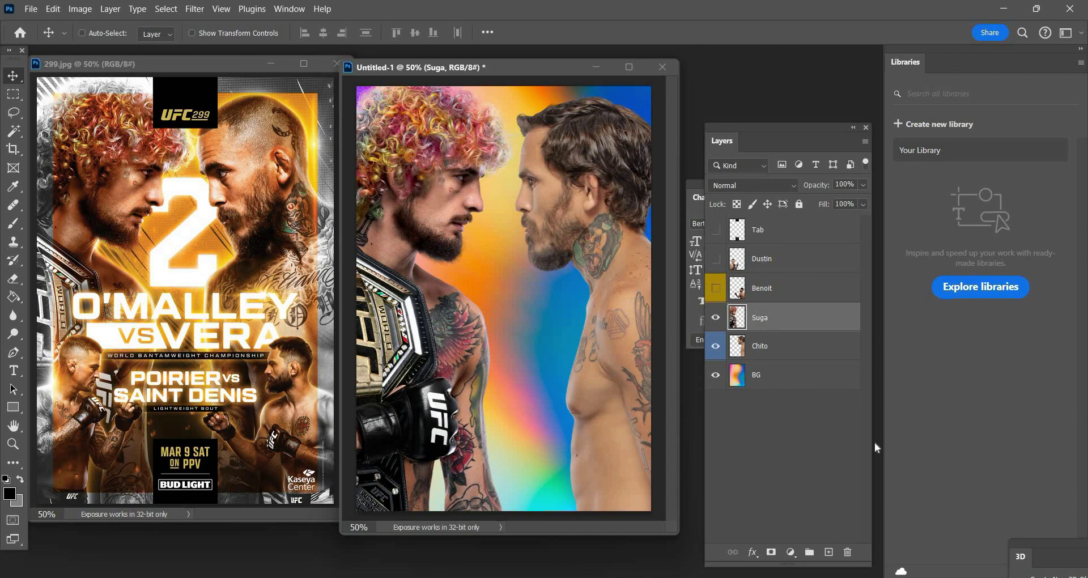
# - Convert the Suga and Chito layers to smart objects
pyautogui.rightClick(768, 317)
pyautogui.click(838, 487)
pyautogui.rightClick(765, 345)
pyautogui.click(839, 486)
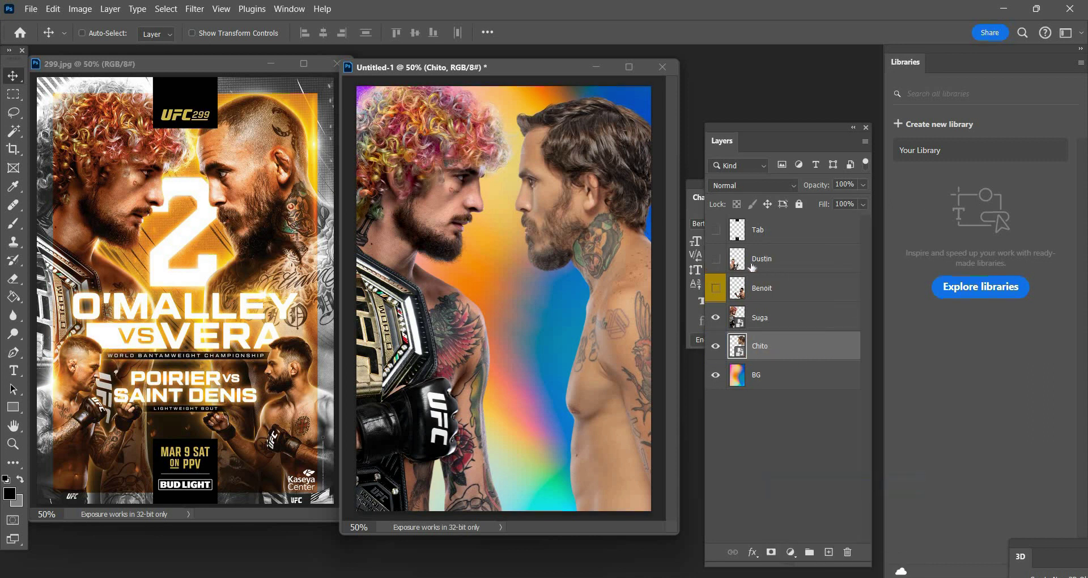
# - Show the Dustin layer, scale it to about 69%, and place the fighter in the poster's lower-left corner
pyautogui.click(752, 267)
pyautogui.click(716, 259)
pyautogui.hotkey('ctrl', 't')
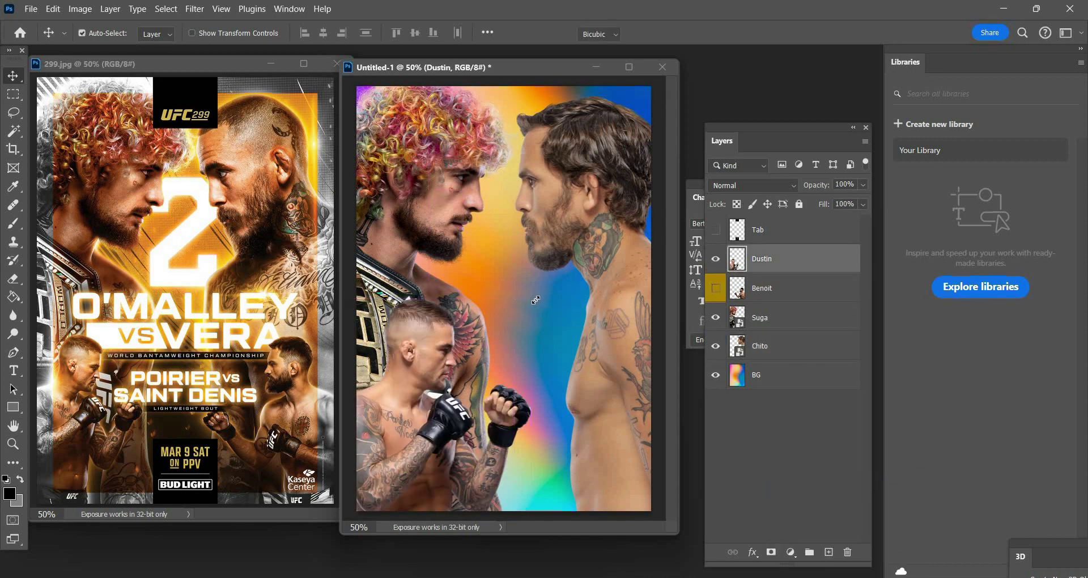
pyautogui.moveTo(536, 300); pyautogui.dragTo(461, 401)
pyautogui.moveTo(391, 402); pyautogui.dragTo(398, 333)
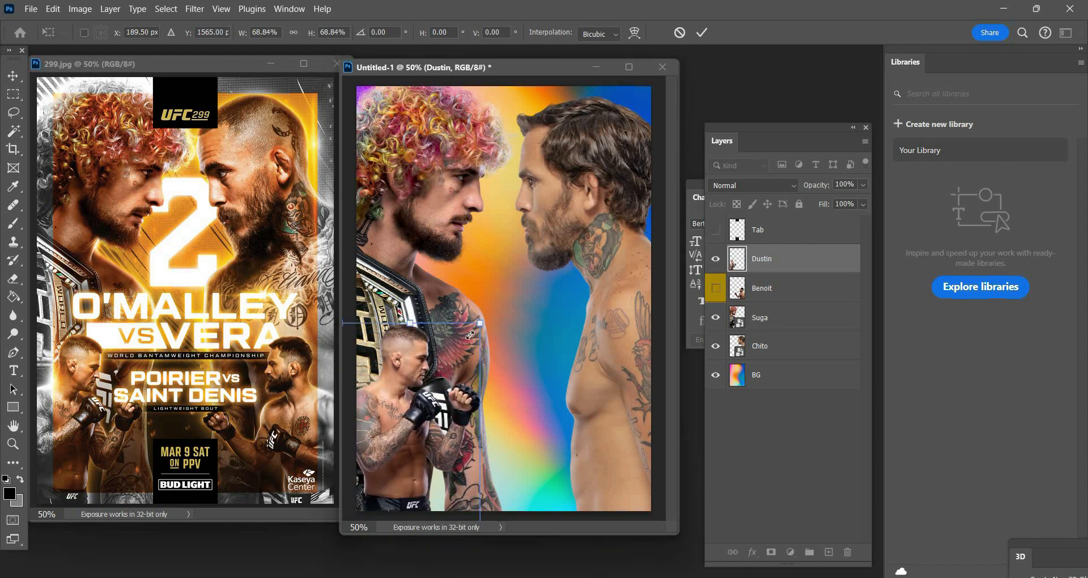
# - Reduce the Dustin layer to about 64%, rotate it about 1.9°, shift it slightly right, and apply the transform
pyautogui.moveTo(470, 335); pyautogui.dragTo(464, 355)
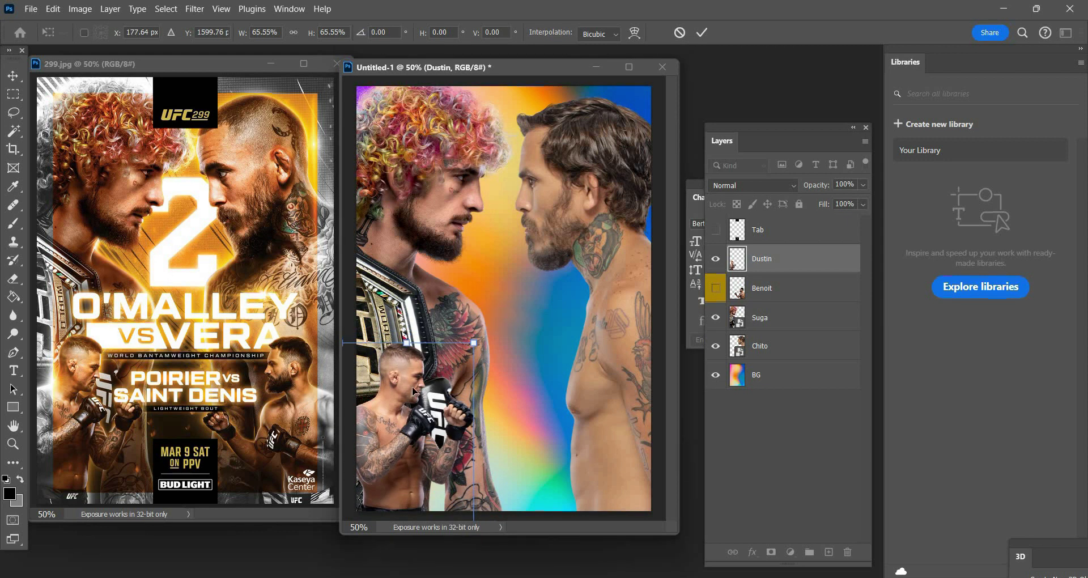
pyautogui.moveTo(413, 386); pyautogui.dragTo(420, 381)
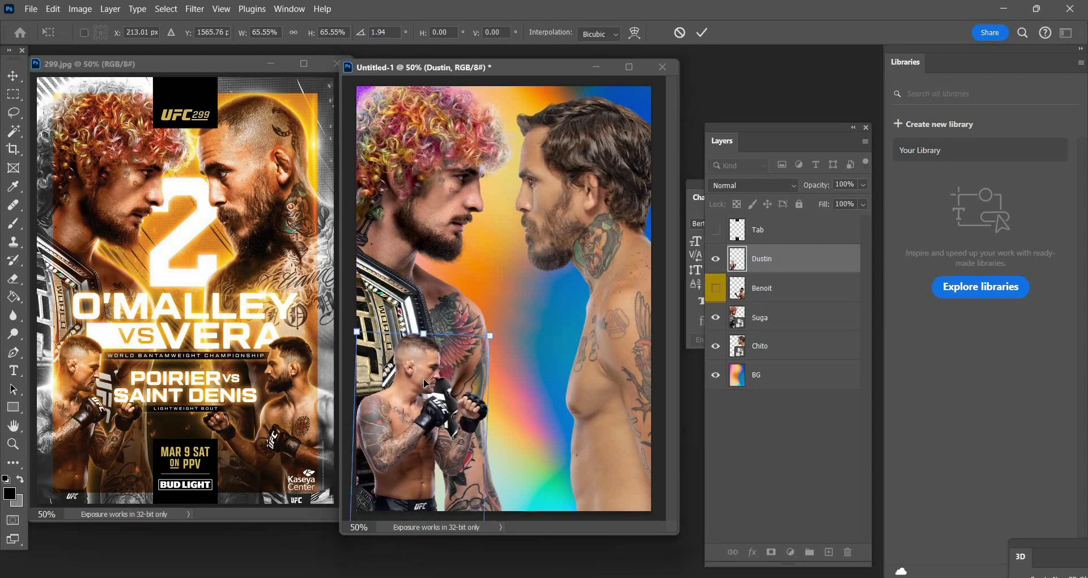
pyautogui.moveTo(487, 349); pyautogui.dragTo(481, 351)
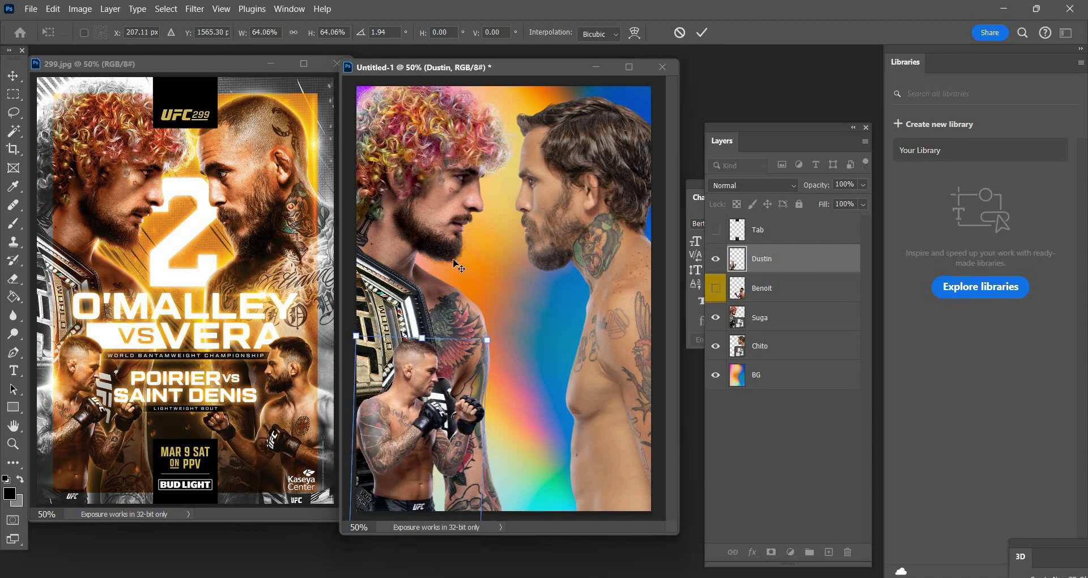
pyautogui.press('Return')
# - Rotate the Suga layer about 1.5° and fine-tune its horizontal position opposite Chito
pyautogui.click(754, 320)
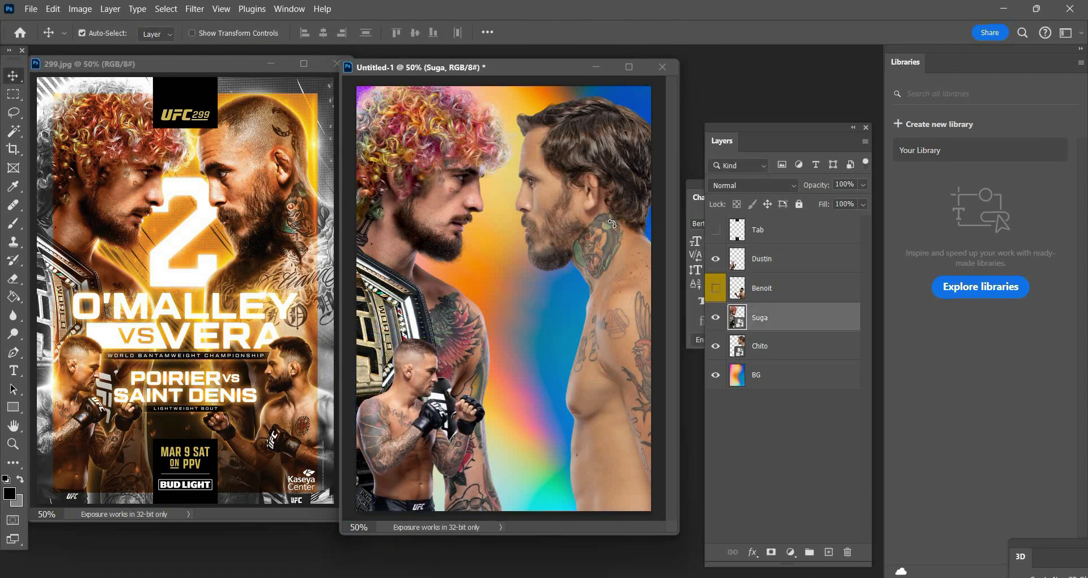
pyautogui.hotkey('ctrl', 't')
pyautogui.moveTo(592, 201); pyautogui.dragTo(575, 181)
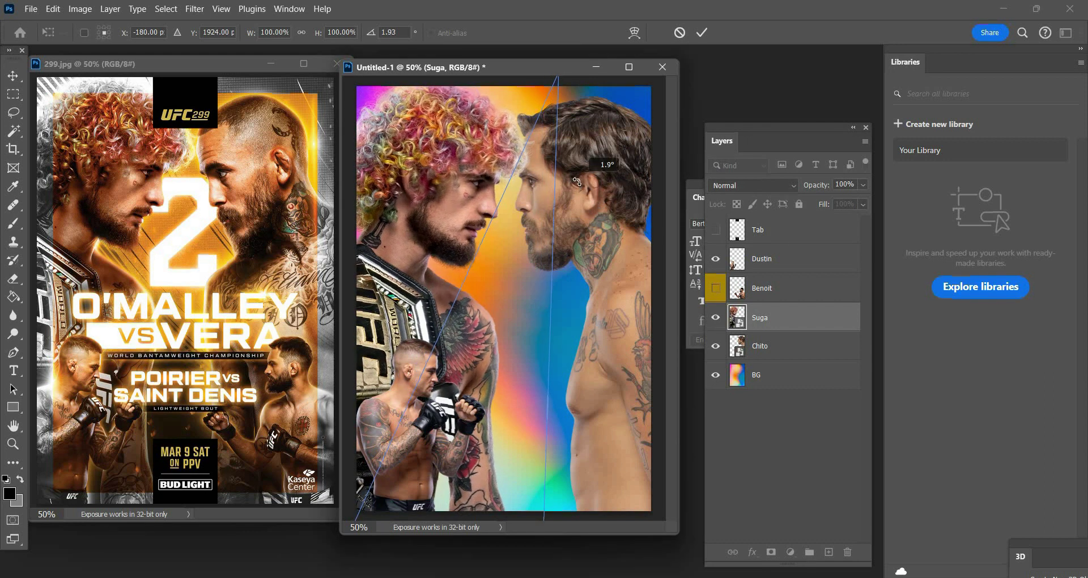
pyautogui.click(13, 79)
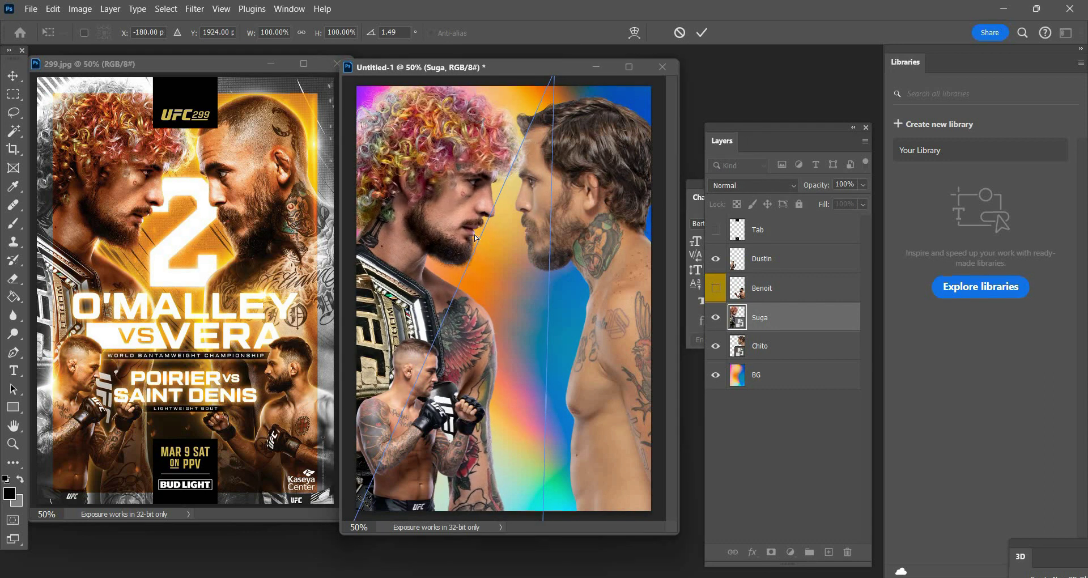
pyautogui.moveTo(464, 239); pyautogui.dragTo(485, 249)
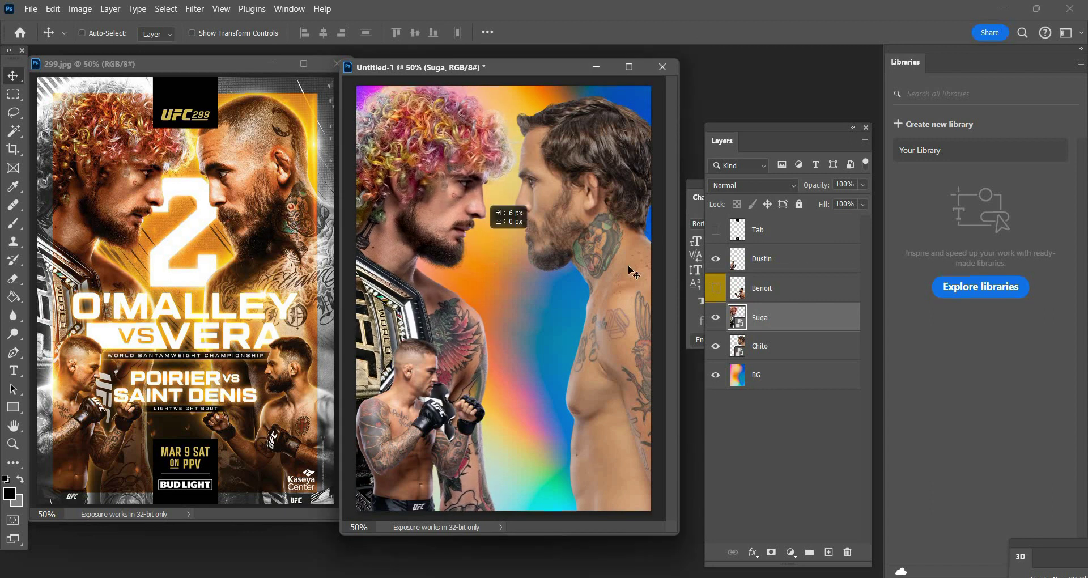
# - Shift the Chito layer slightly down and to the right to widen the gap to Suga
pyautogui.click(741, 262)
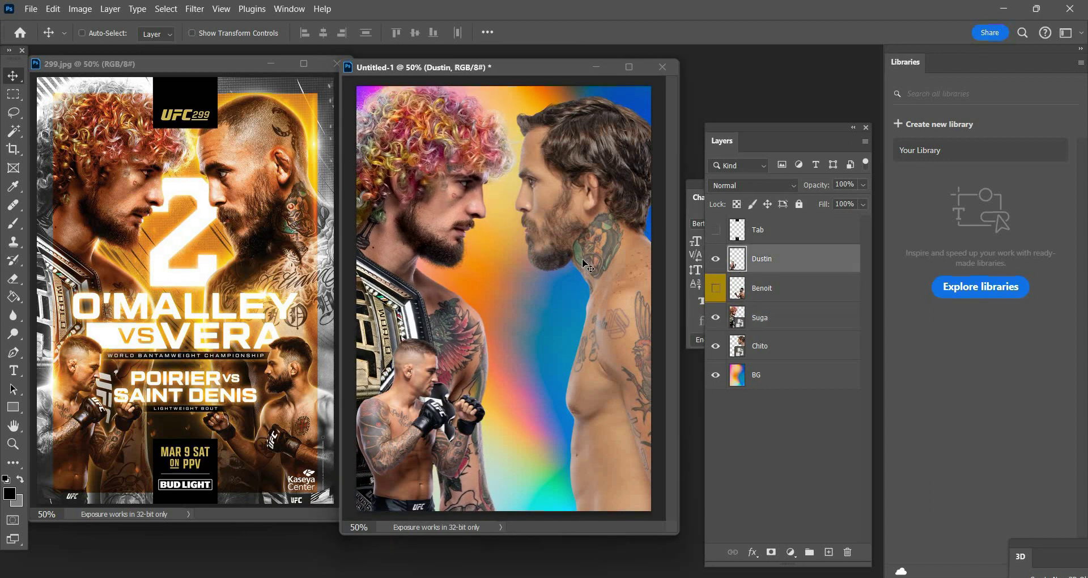
pyautogui.keyDown('ctrl'); pyautogui.click(588, 260); pyautogui.keyUp('ctrl')
pyautogui.moveTo(588, 260); pyautogui.dragTo(594, 277)
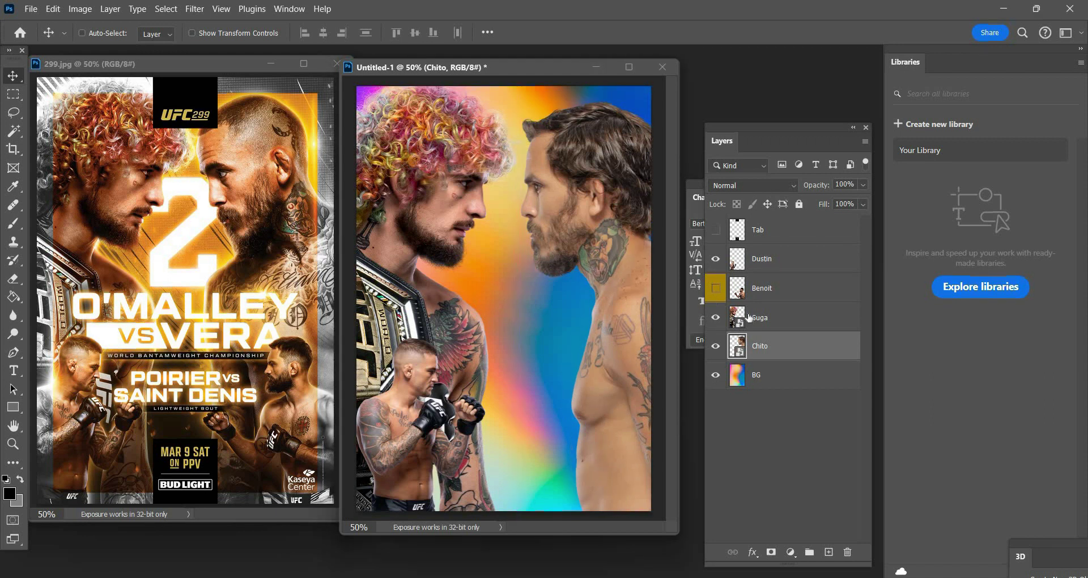
# - Show the Benoit layer and scale it to about 58% to match Dustin's size
pyautogui.click(716, 288)
pyautogui.click(783, 288)
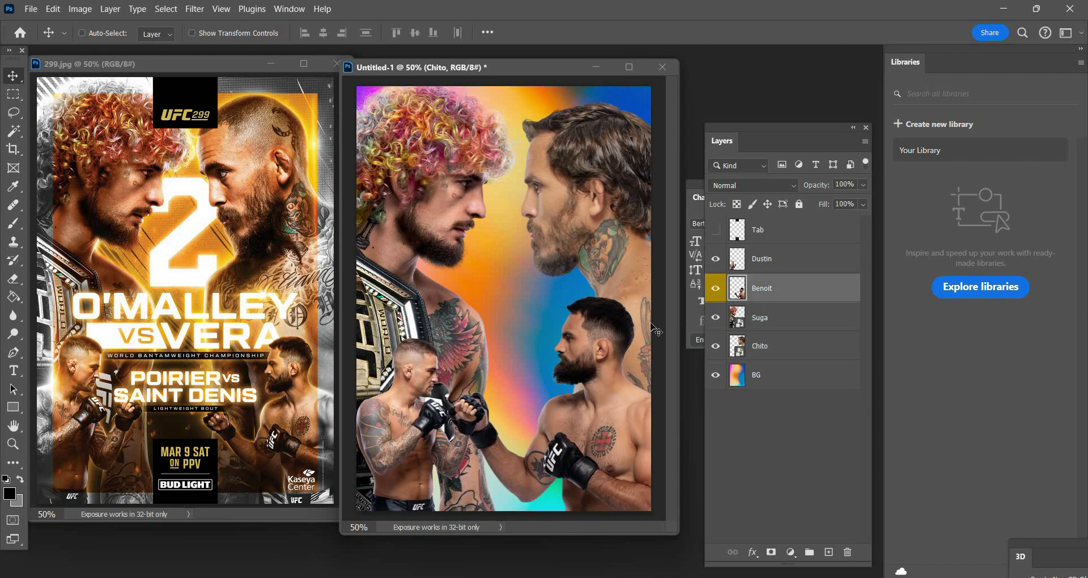
pyautogui.hotkey('ctrl', 't')
pyautogui.moveTo(530, 375); pyautogui.dragTo(542, 392)
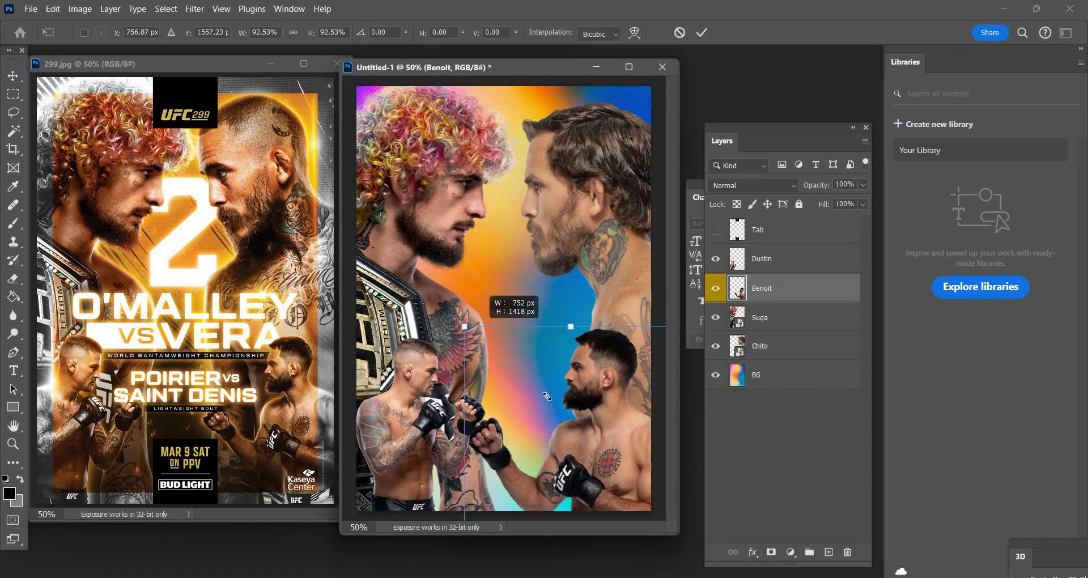
pyautogui.moveTo(564, 457); pyautogui.dragTo(518, 379)
pyautogui.moveTo(582, 421); pyautogui.dragTo(494, 351)
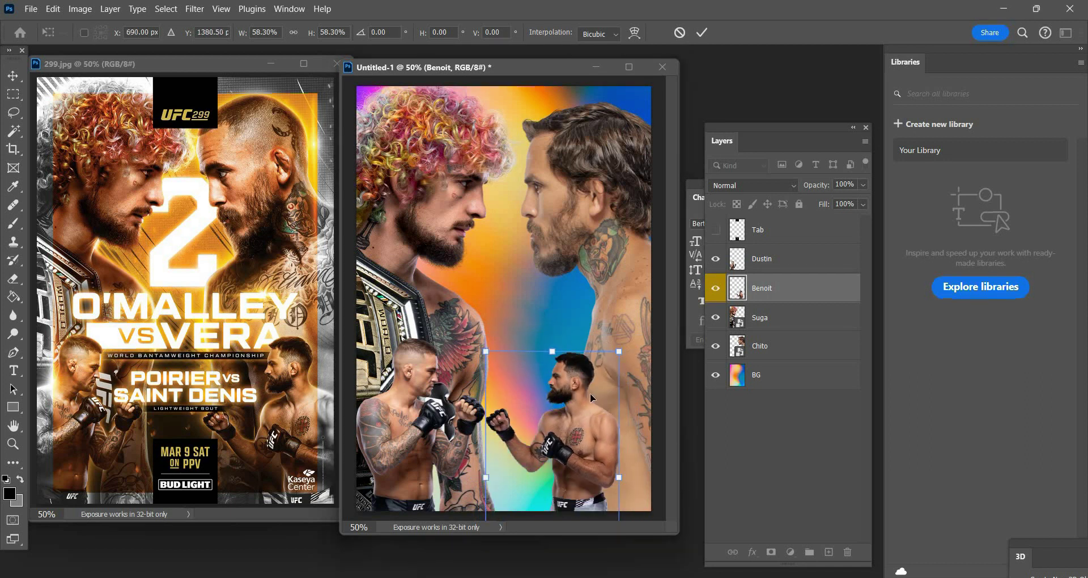
# - Place the Benoit layer in the poster's lower-right corner facing Dustin, and apply the transform
pyautogui.moveTo(560, 399); pyautogui.dragTo(599, 394)
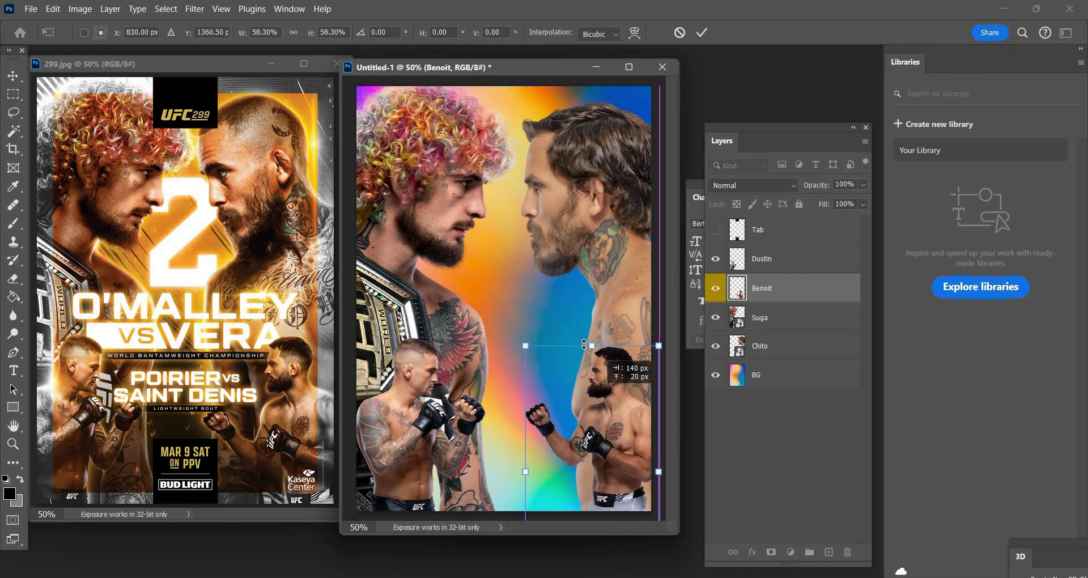
pyautogui.moveTo(578, 328); pyautogui.dragTo(513, 341)
pyautogui.press('Return')
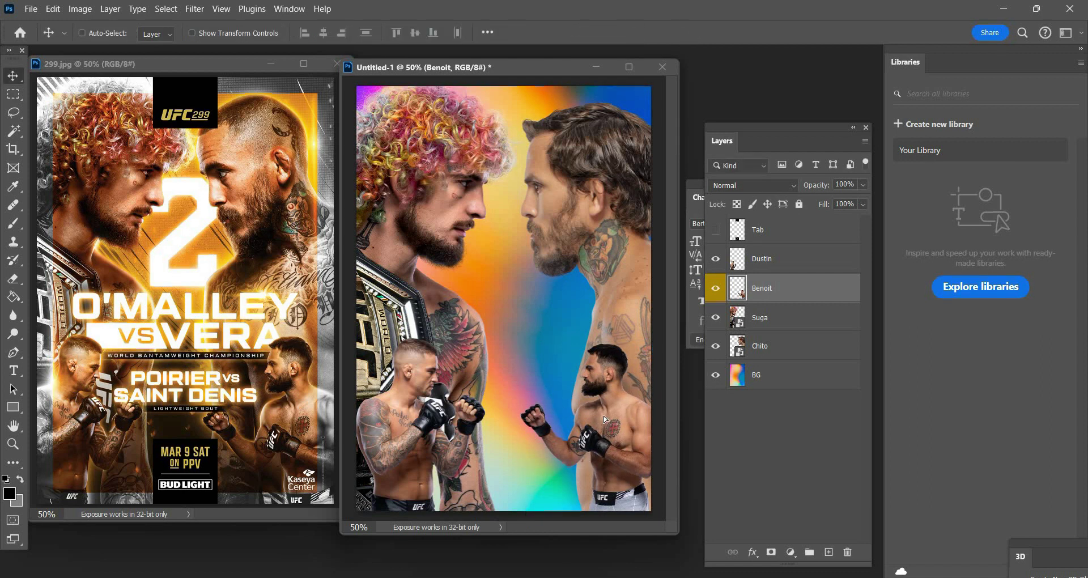
pyautogui.moveTo(604, 417); pyautogui.dragTo(601, 440)
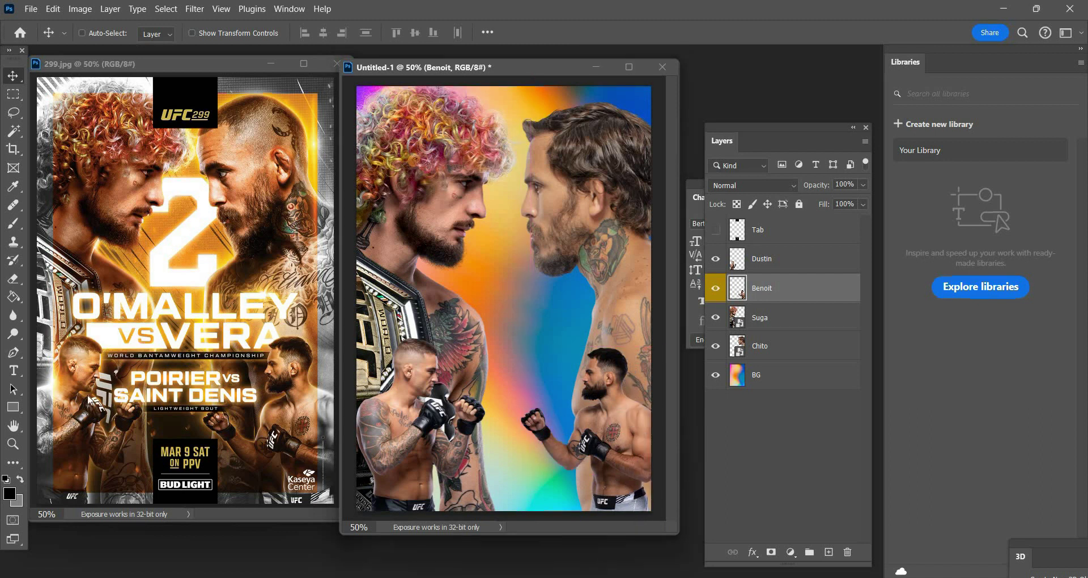
# - Nudge the Benoit layer about 20 px to the right so the fighter's arm sits against the canvas edge
pyautogui.press('z')
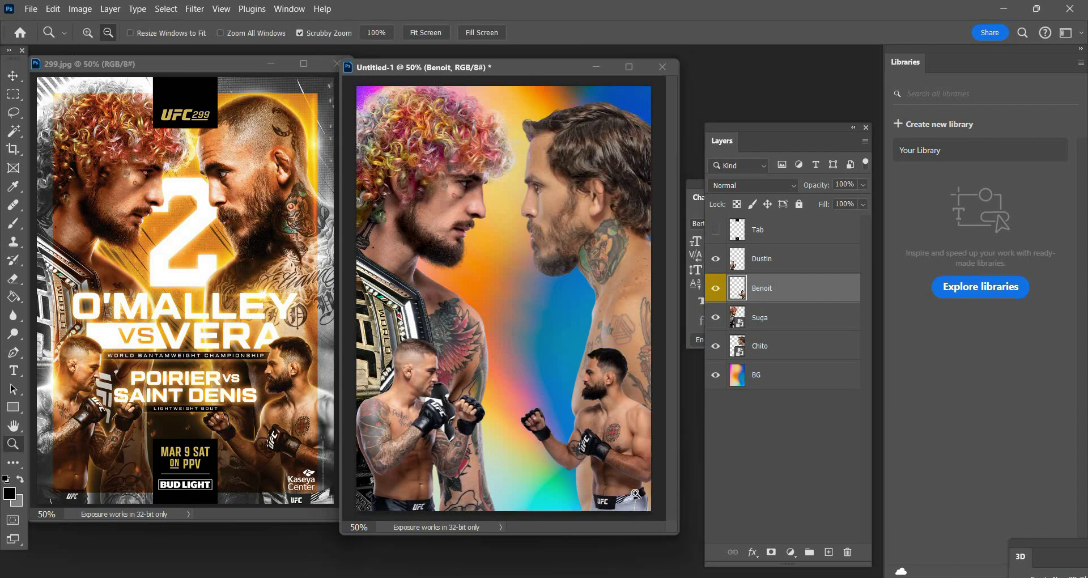
pyautogui.click(660, 514)
pyautogui.click(661, 514)
pyautogui.click(660, 514)
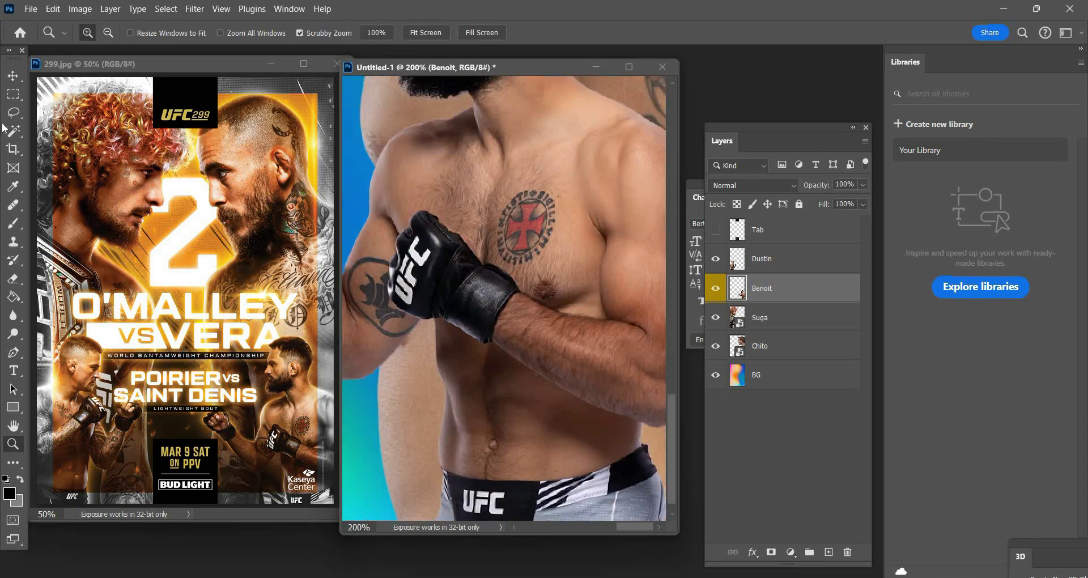
pyautogui.click(15, 91)
pyautogui.press('v')
pyautogui.press('Right')
pyautogui.press('Right')
pyautogui.press('Right')
pyautogui.press('Right')
pyautogui.press('Right')
pyautogui.press('Right')
pyautogui.press('Right')
pyautogui.press('Right')
pyautogui.press('Right')
pyautogui.press('Right')
pyautogui.press('Right')
pyautogui.press('Right')
pyautogui.press('Right')
pyautogui.press('Right')
pyautogui.press('Right')
pyautogui.press('Right')
pyautogui.press('Right')
pyautogui.press('Right')
pyautogui.press('Right')
pyautogui.press('Right')
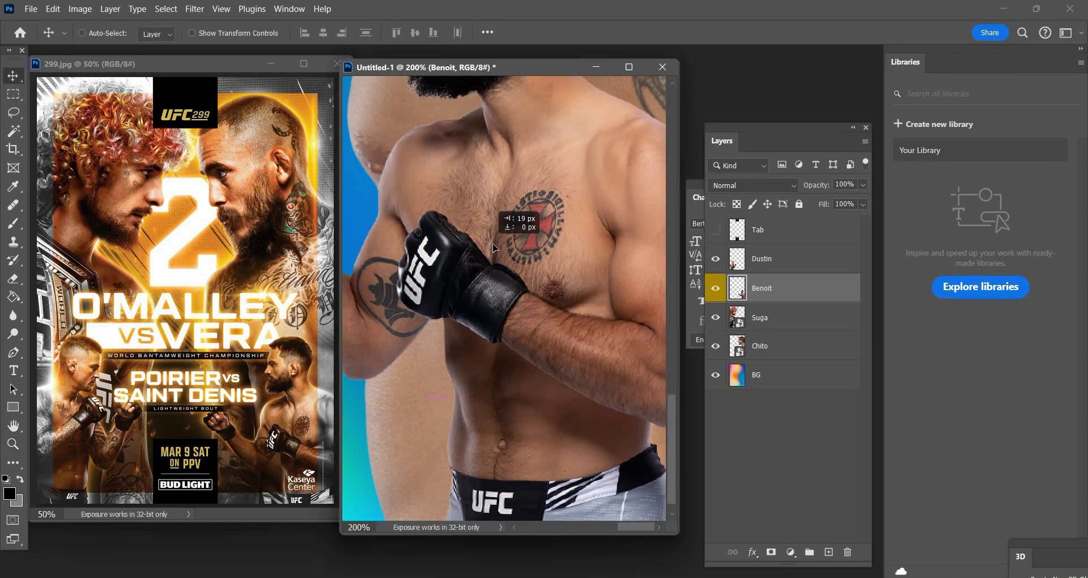
pyautogui.press('Down')
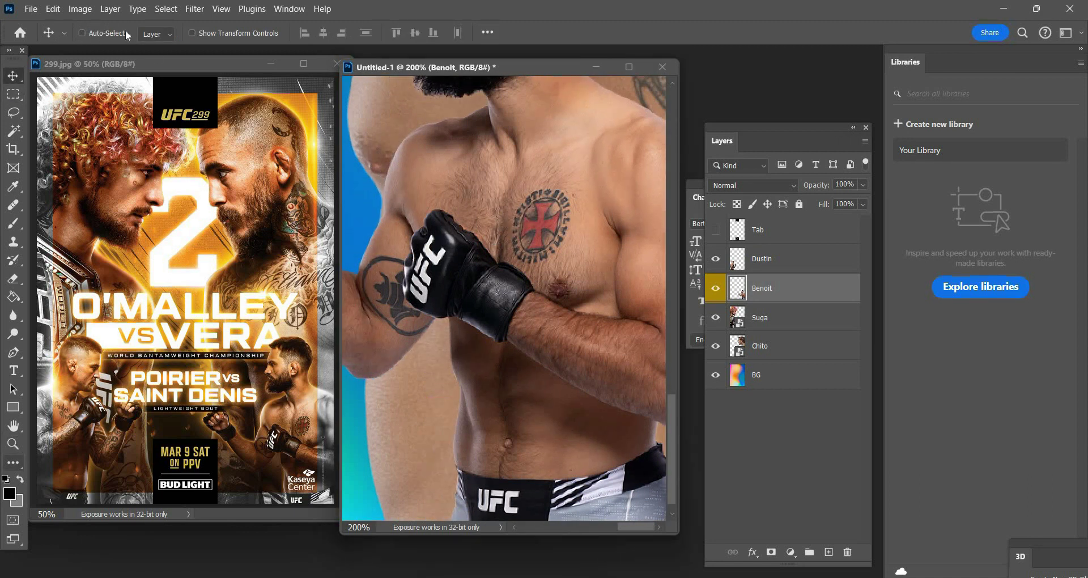
pyautogui.click(13, 444)
pyautogui.keyDown('alt'); pyautogui.click(535, 215); pyautogui.keyUp('alt')
pyautogui.keyDown('alt'); pyautogui.click(535, 215); pyautogui.keyUp('alt')
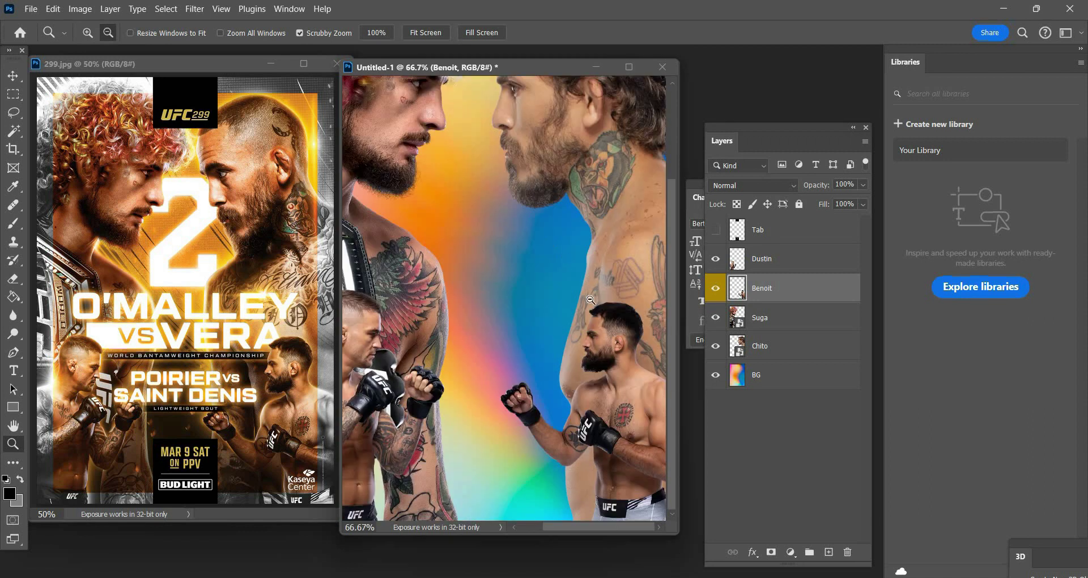
pyautogui.keyDown('alt'); pyautogui.click(590, 301); pyautogui.keyUp('alt')
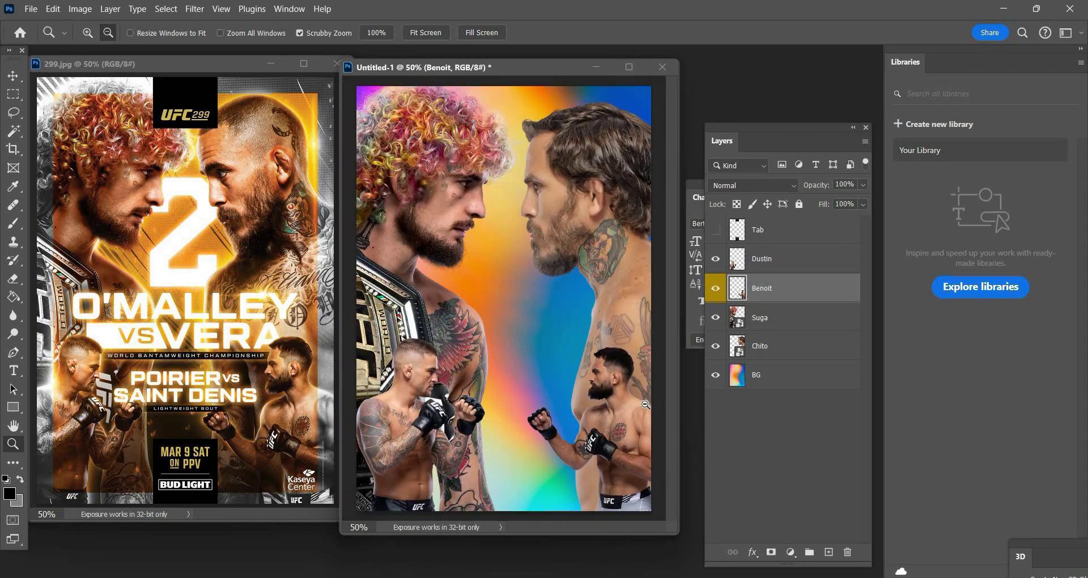
# - Convert the Benoit and Dustin layers to smart objects
pyautogui.rightClick(769, 288)
pyautogui.click(801, 486)
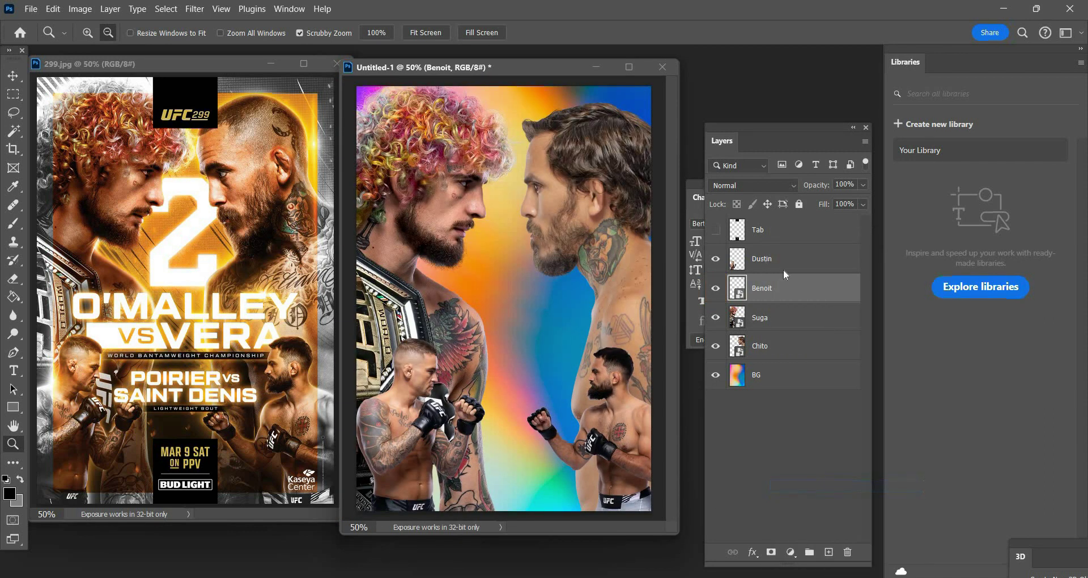
pyautogui.click(783, 265)
pyautogui.rightClick(766, 259)
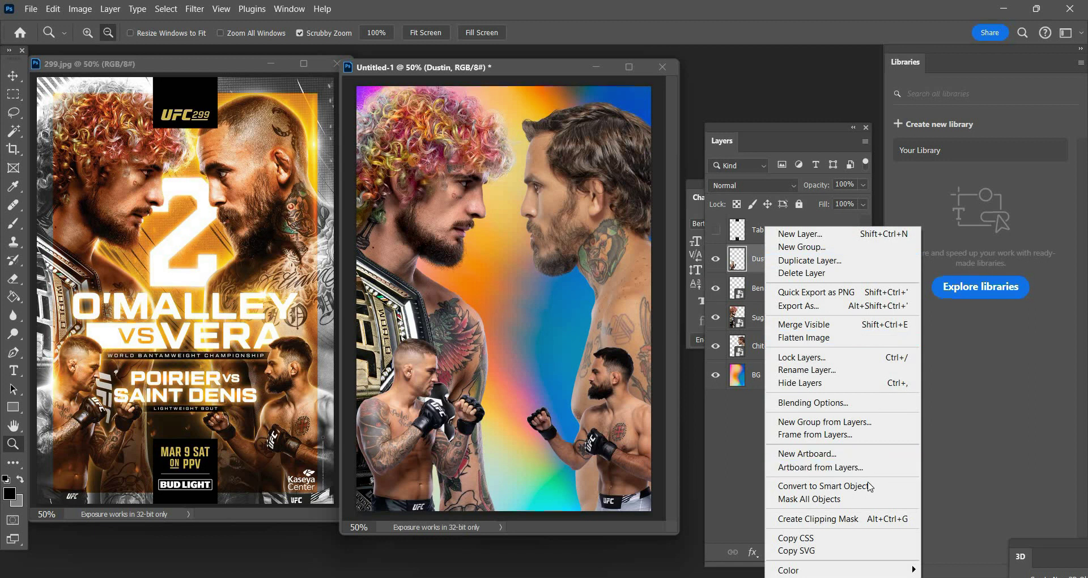
pyautogui.click(859, 482)
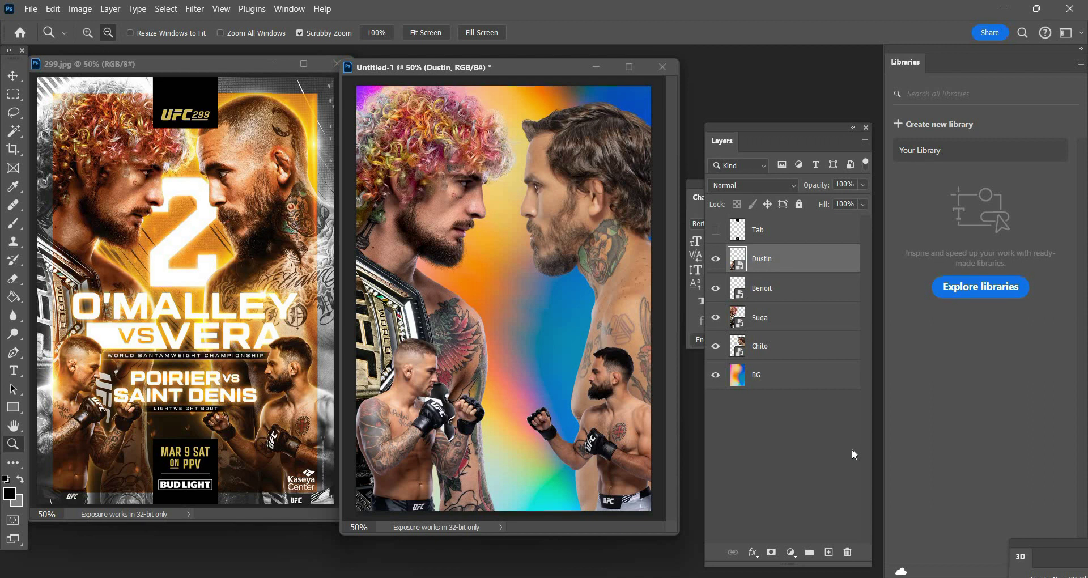
# - Open the HalftoneGradient04-byGhostlyPixels.png texture and rotate its canvas 90° counterclockwise
pyautogui.click(32, 9)
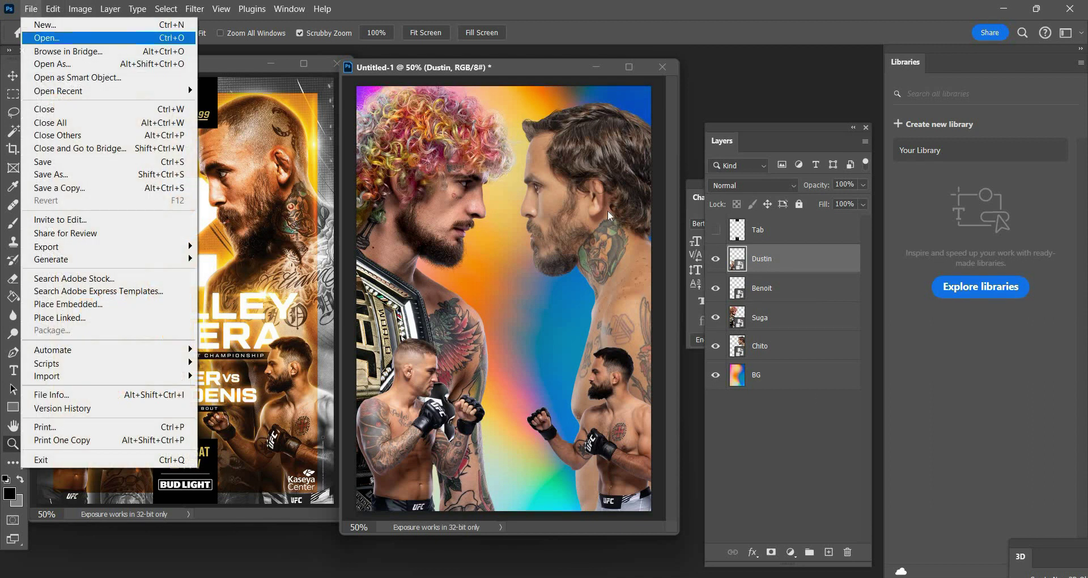
pyautogui.click(40, 37)
pyautogui.click(411, 129)
pyautogui.click(685, 470)
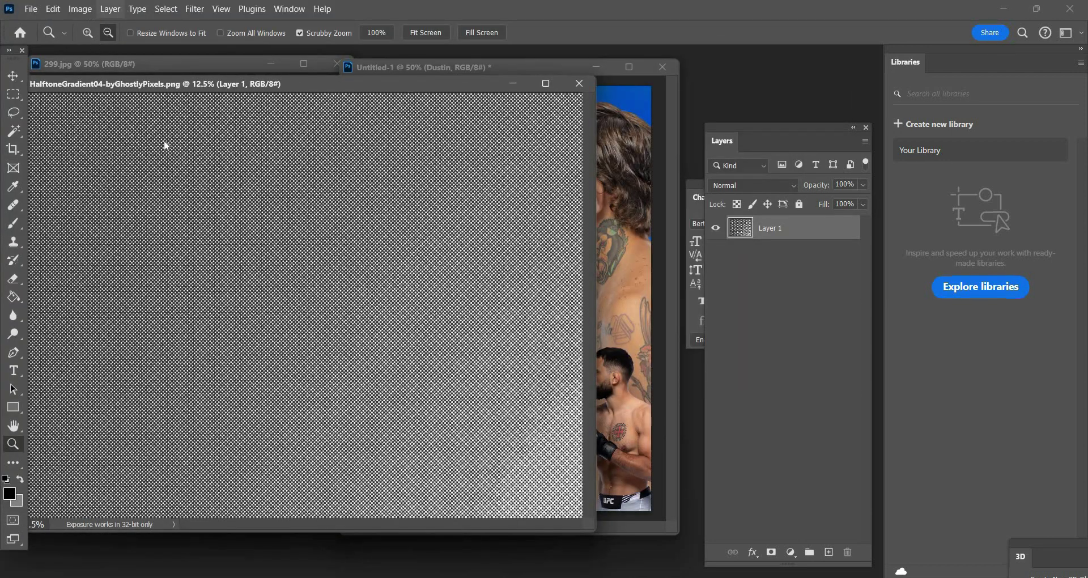
pyautogui.click(80, 9)
pyautogui.moveTo(142, 135)
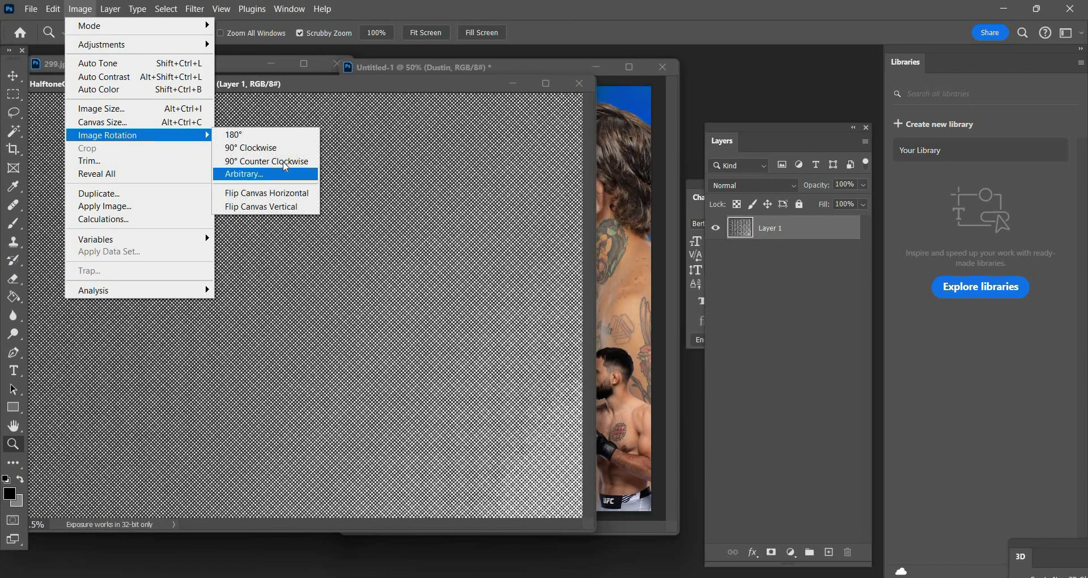
pyautogui.click(265, 161)
# - Resize the halftone texture image proportionally to a height of 1666 pixels
pyautogui.click(80, 9)
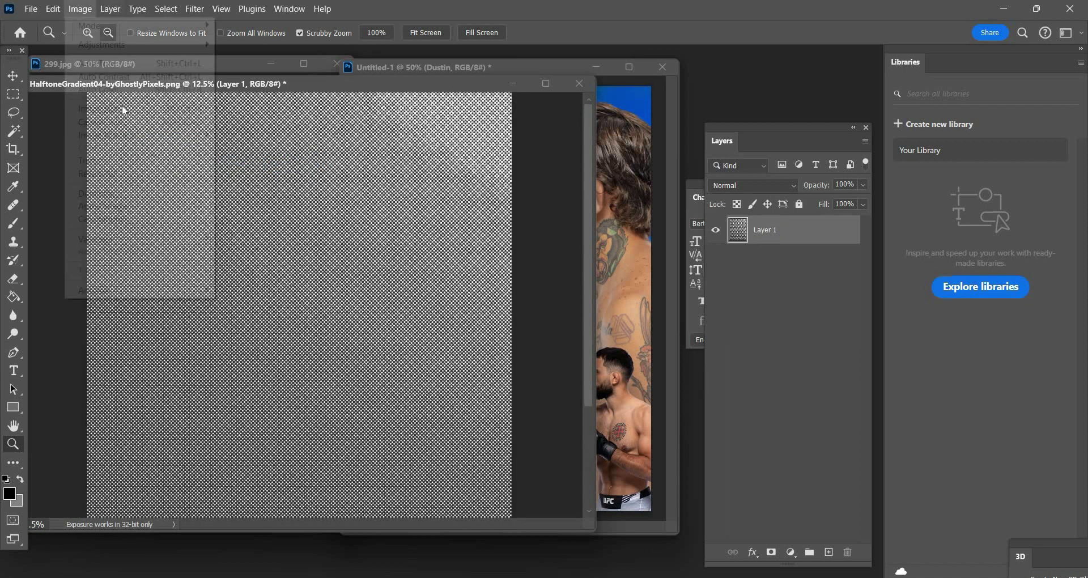
pyautogui.click(108, 109)
pyautogui.press('Tab')
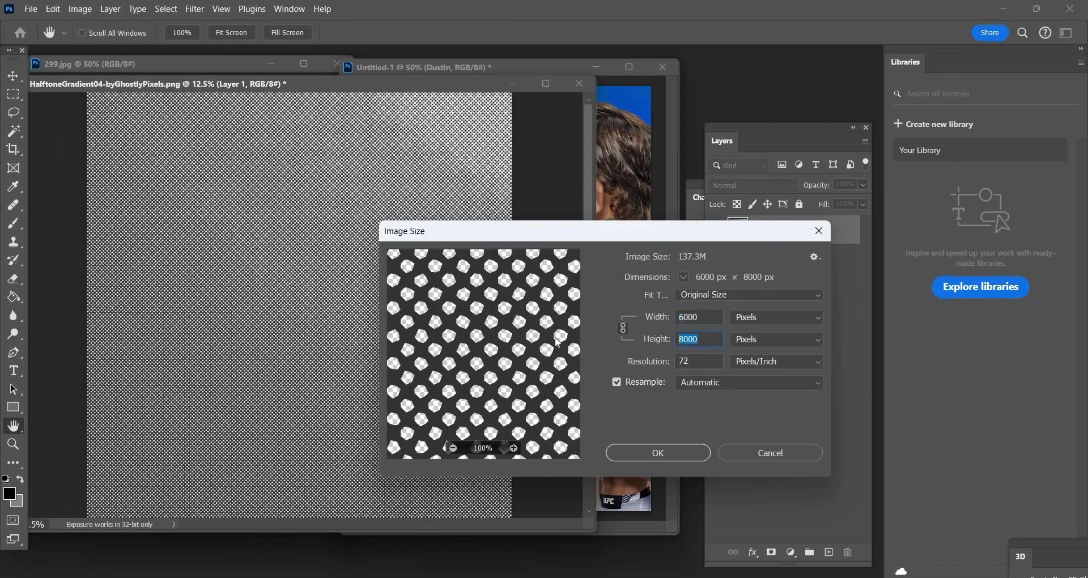
pyautogui.write('1666')
pyautogui.press('Return')
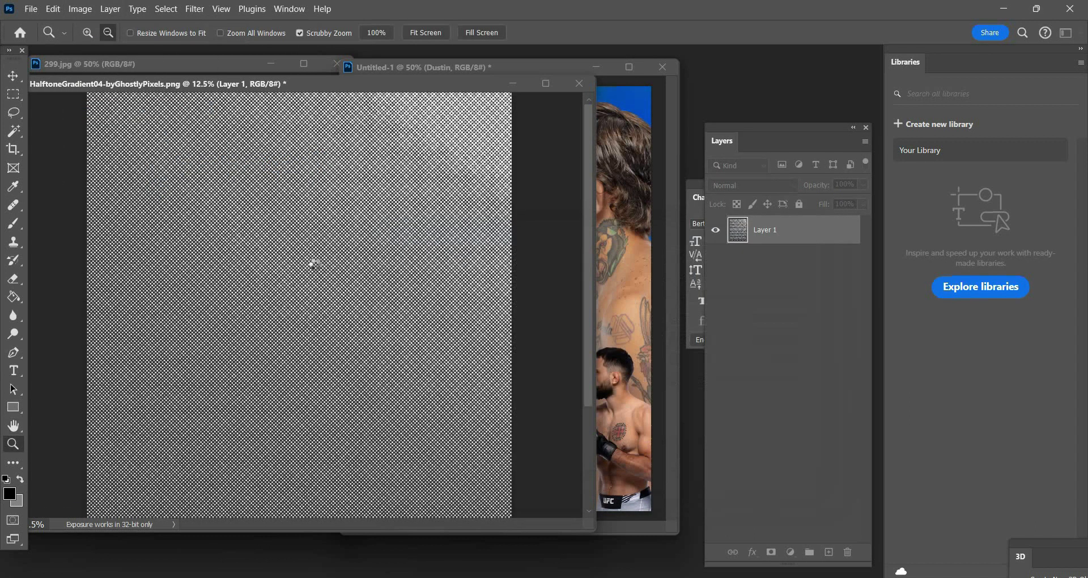
pyautogui.click(17, 81)
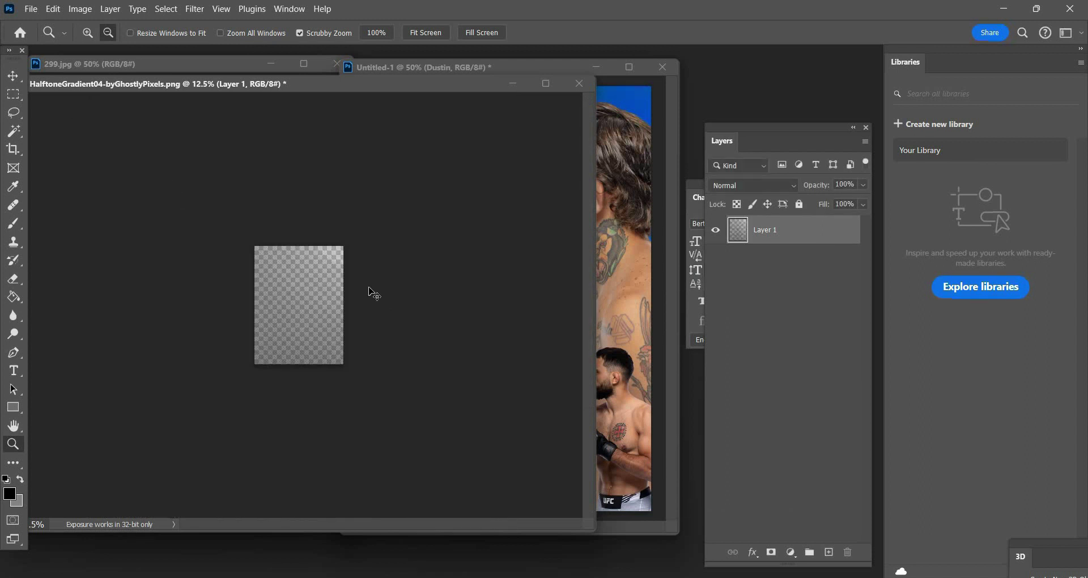
# - Copy the halftone texture layer into the Untitled-1 poster and close the texture document without saving
pyautogui.moveTo(369, 292); pyautogui.dragTo(671, 255)
pyautogui.click(330, 84)
pyautogui.hotkey('ctrl', 'w')
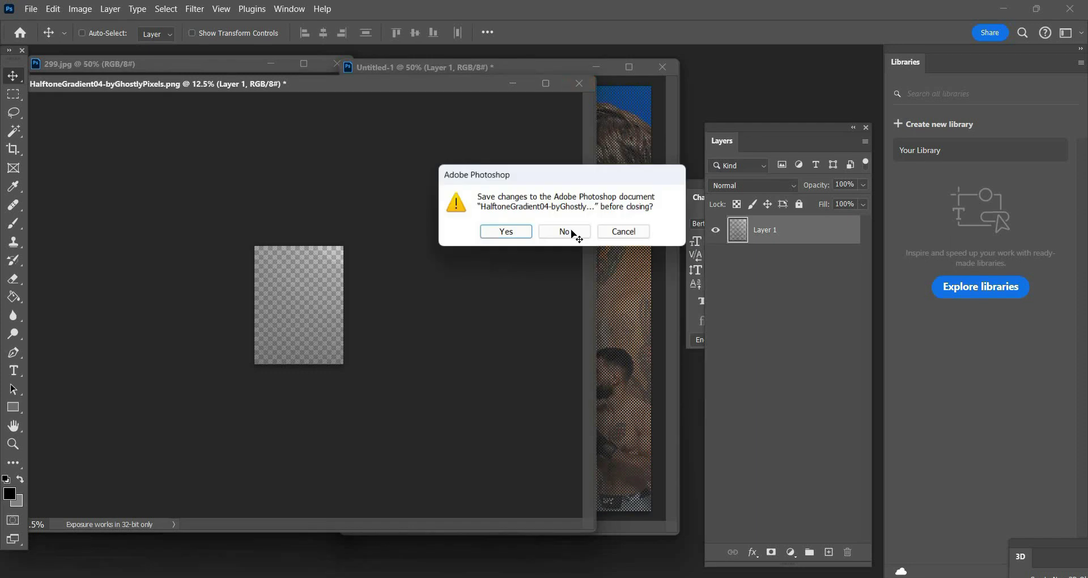
pyautogui.click(565, 233)
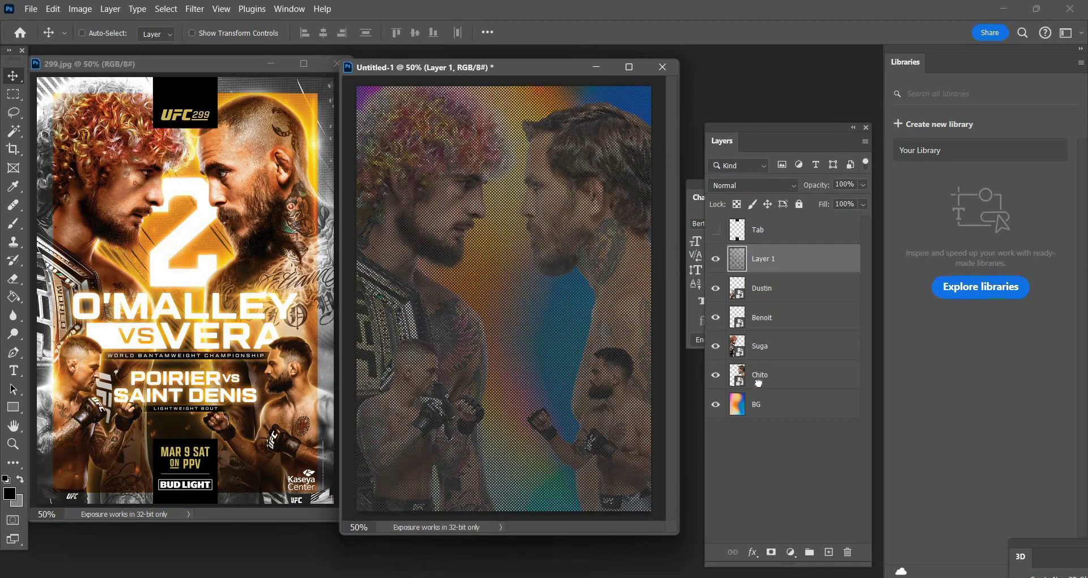
# - Move the halftone layer directly above BG, set its blend mode to Subtract and reduce its fill to 54%
pyautogui.moveTo(758, 383); pyautogui.dragTo(756, 392)
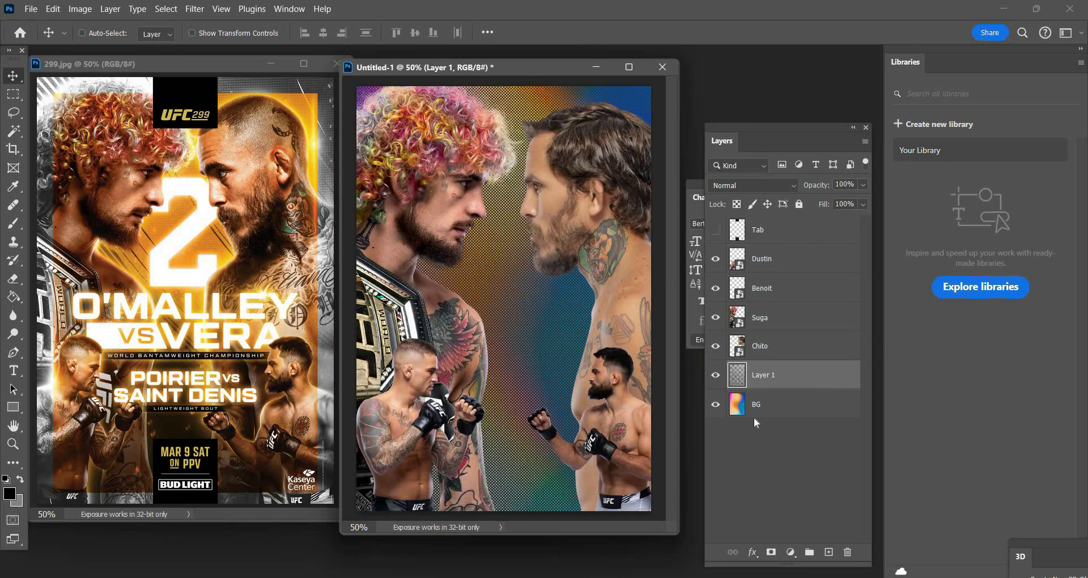
pyautogui.click(753, 185)
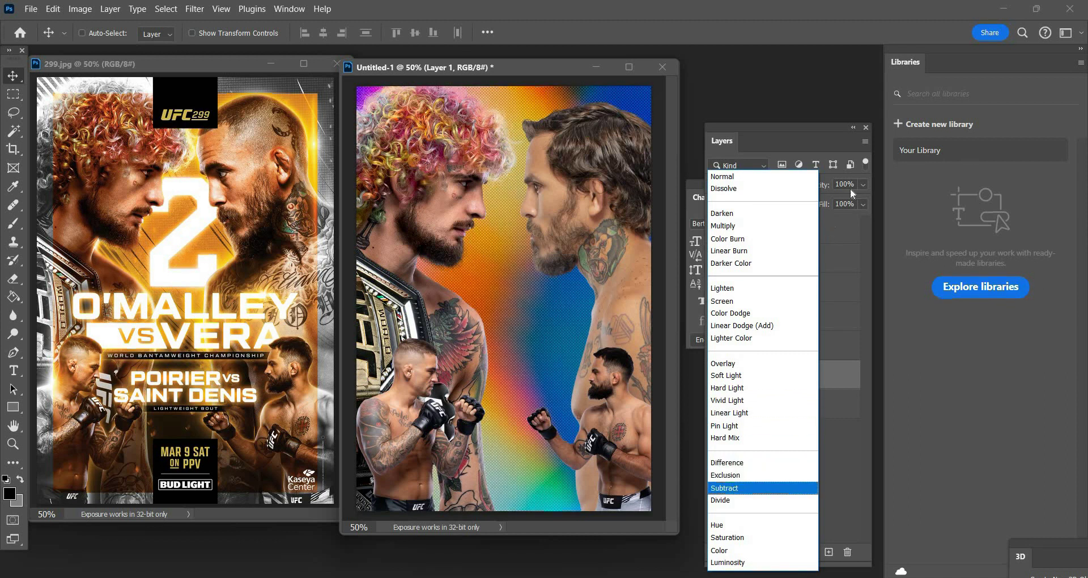
pyautogui.click(861, 202)
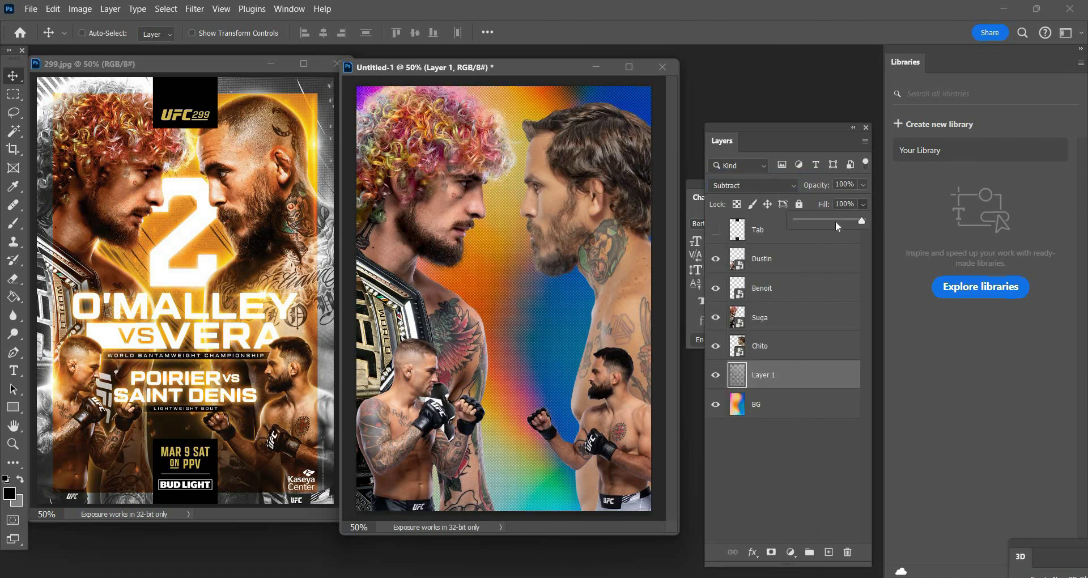
pyautogui.moveTo(837, 225); pyautogui.dragTo(832, 225)
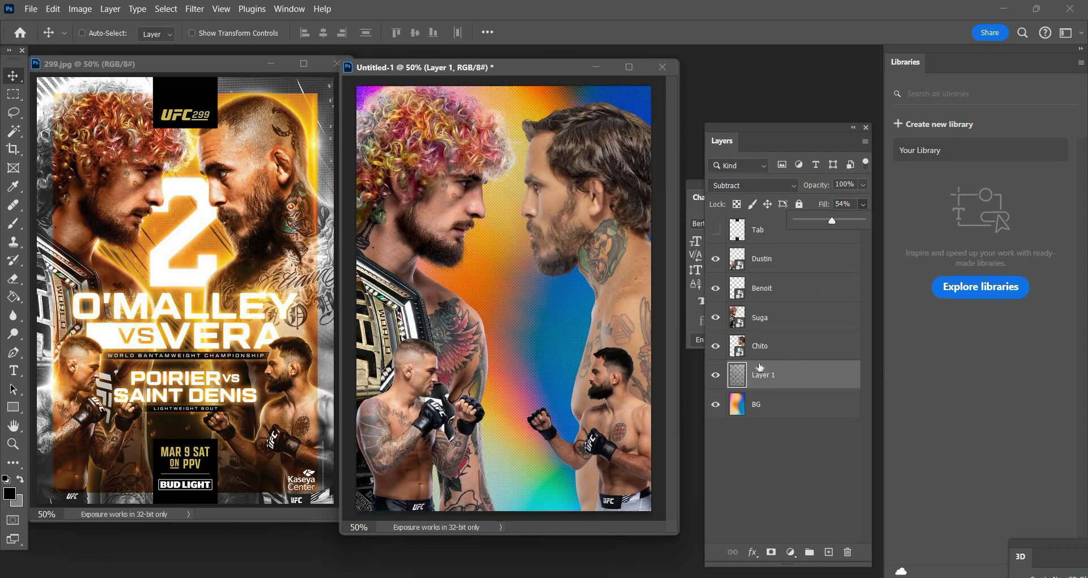
pyautogui.click(760, 367)
# - Add a Gradient Map adjustment layer above the Dustin layer and set its light end stop to ffffff
pyautogui.click(770, 264)
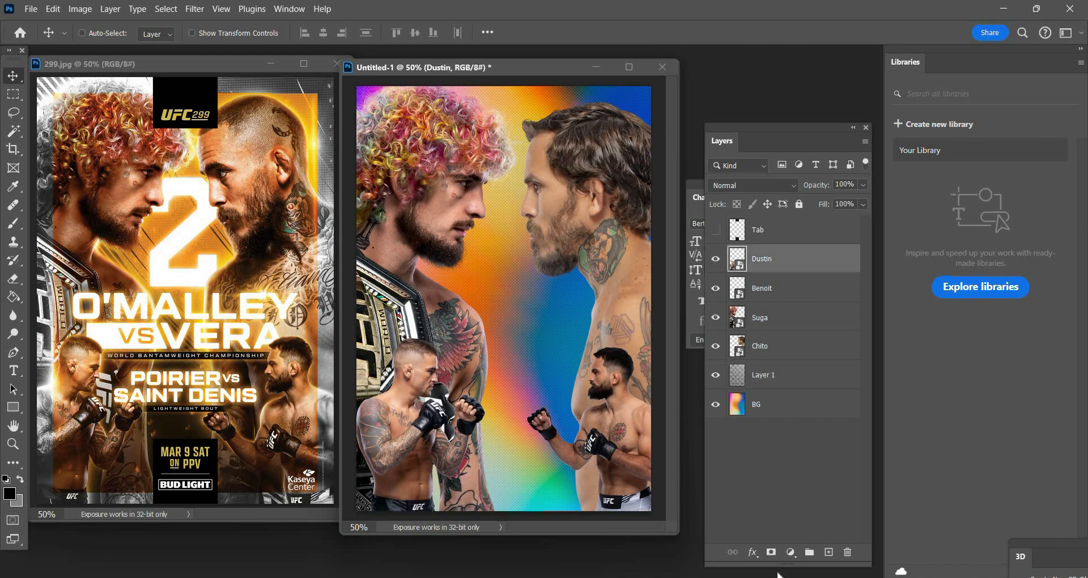
pyautogui.click(791, 552)
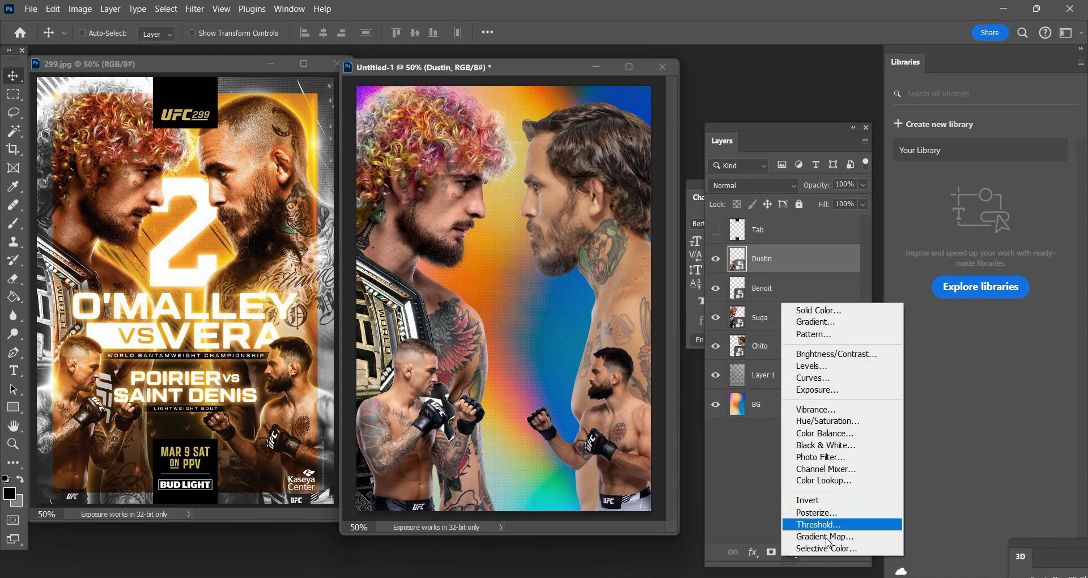
pyautogui.click(825, 536)
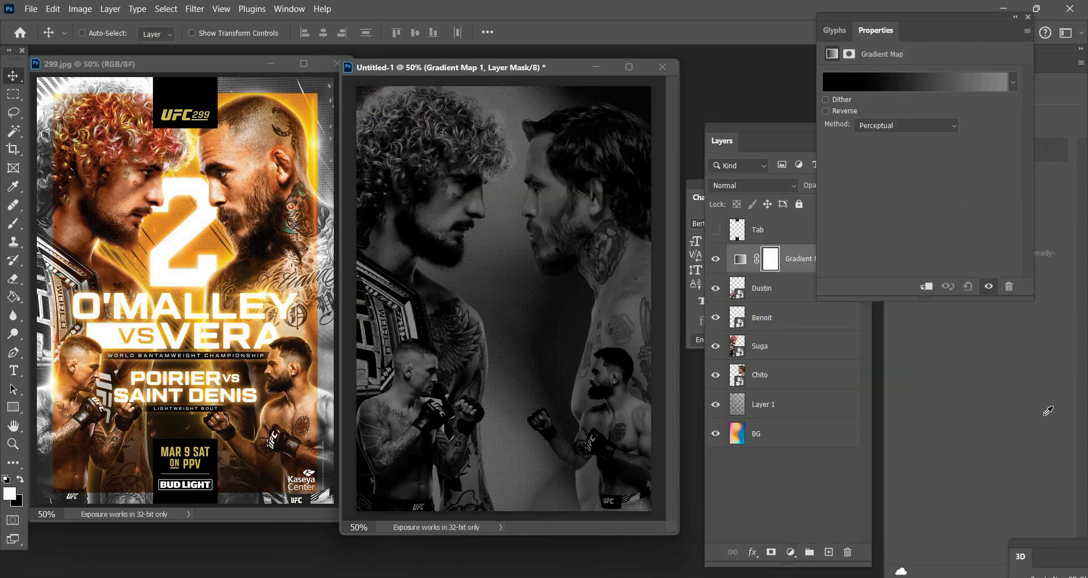
pyautogui.click(915, 81)
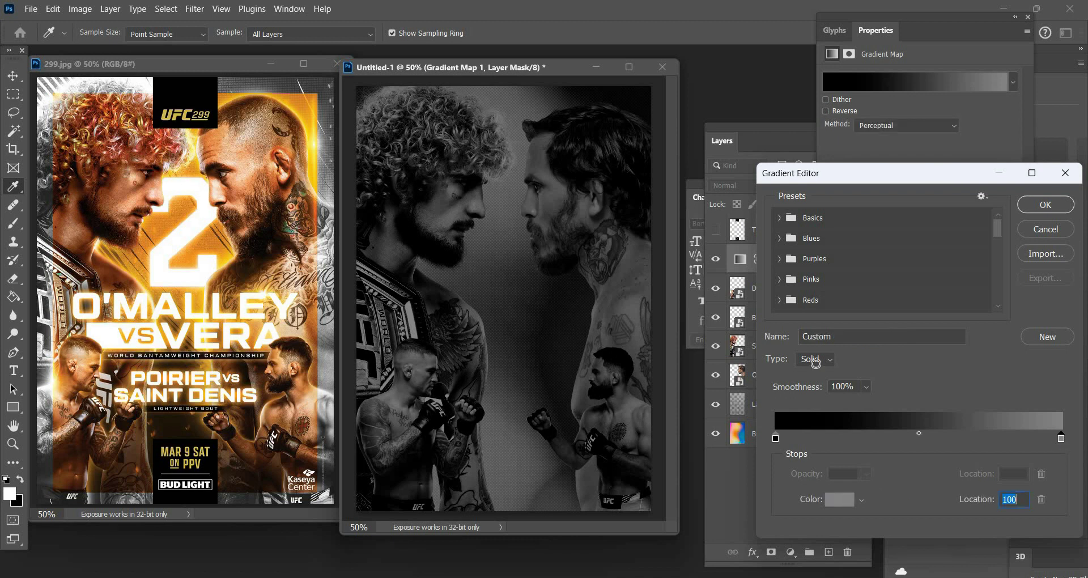
pyautogui.click(844, 504)
pyautogui.write('ffffff')
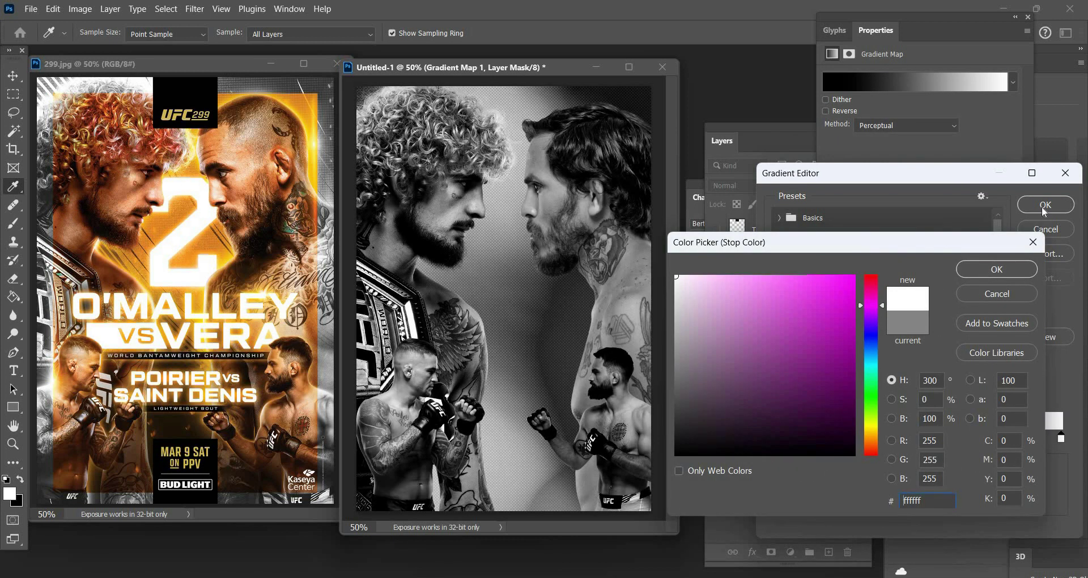
pyautogui.click(997, 269)
pyautogui.click(1046, 205)
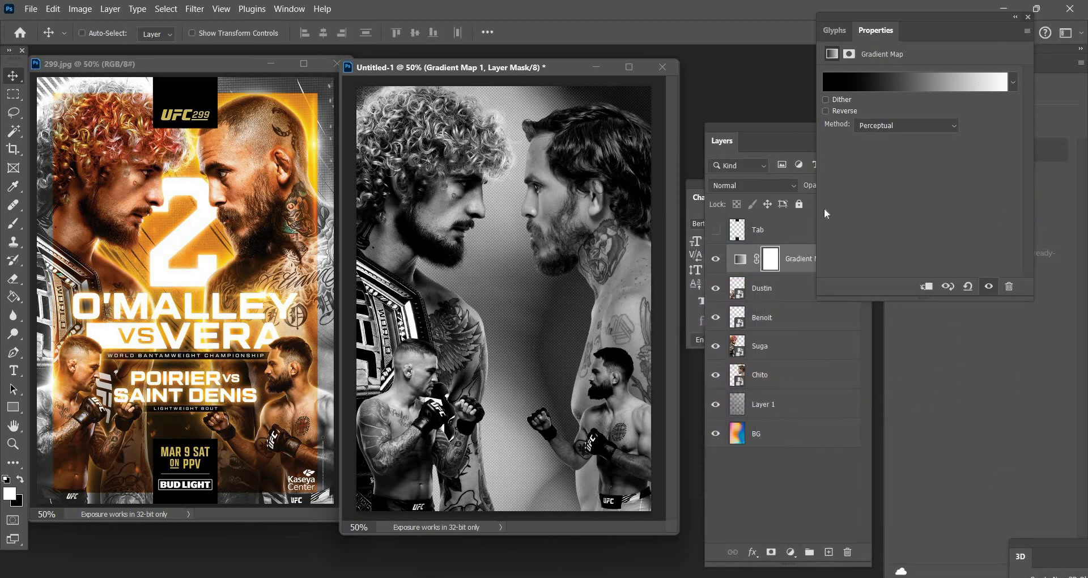
pyautogui.click(789, 245)
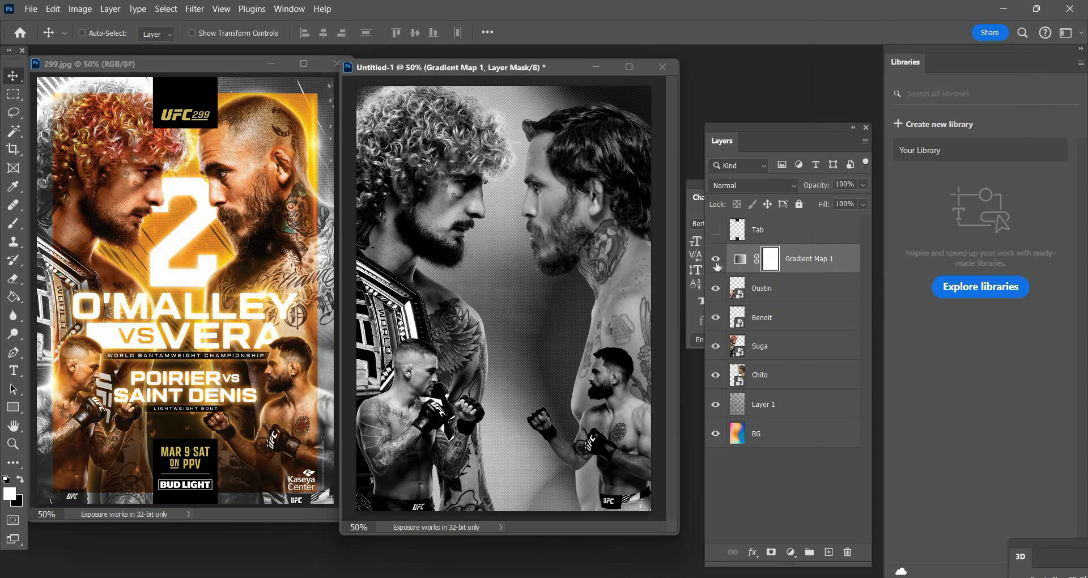
# - Group all layers from Dustin down to BG beneath the gradient map
pyautogui.hotkey('alt', '[')
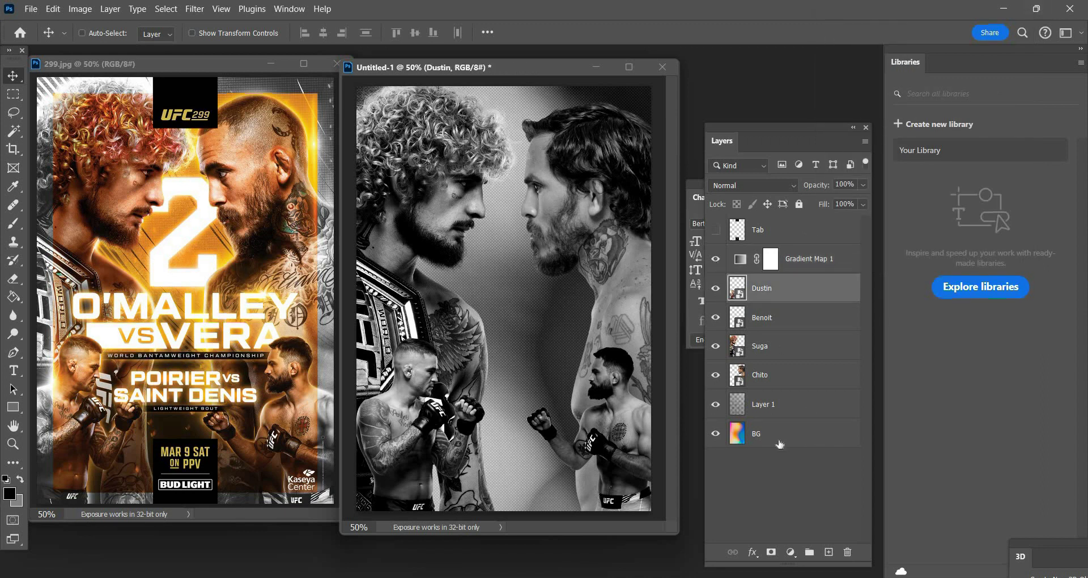
pyautogui.keyDown('shift'); pyautogui.click(780, 444); pyautogui.keyUp('shift')
pyautogui.hotkey('ctrl', 'g')
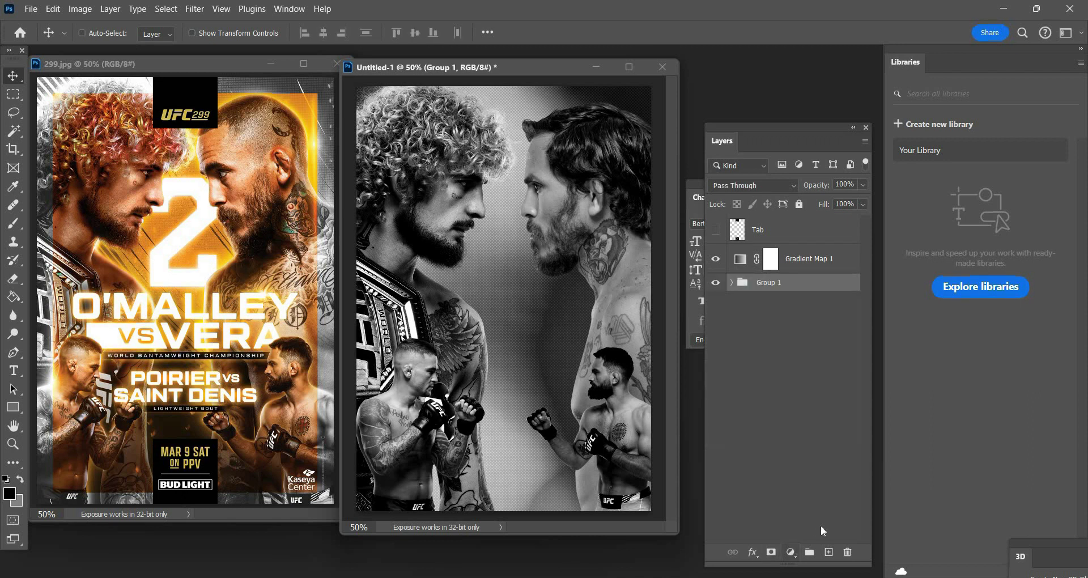
pyautogui.click(791, 552)
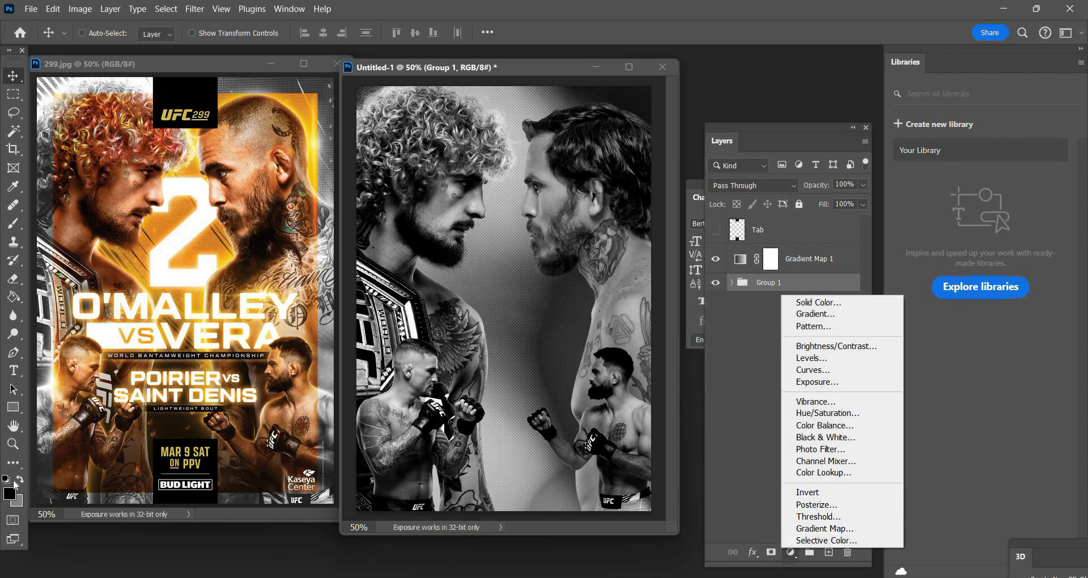
pyautogui.click(764, 144)
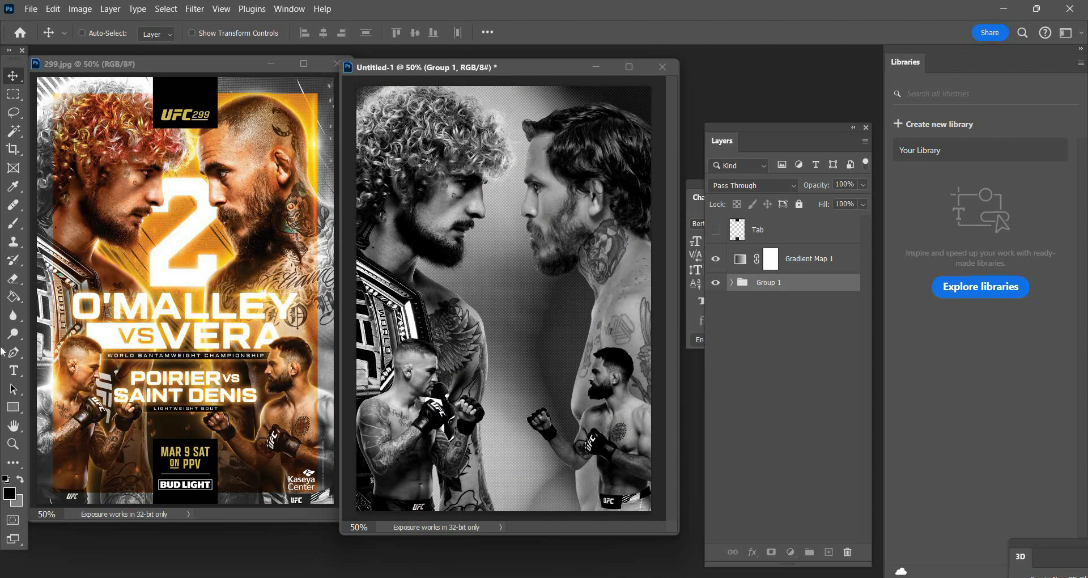
# - Fill a centred rectangle of about 943 × 1346 px on the gradient map's mask with black and deselect
pyautogui.click(775, 265)
pyautogui.press('m')
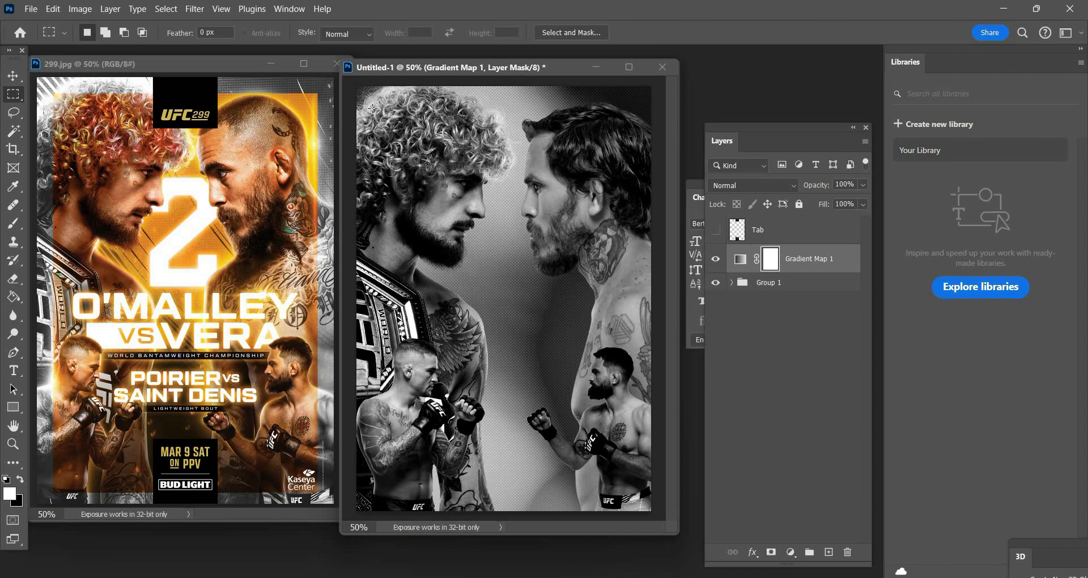
pyautogui.moveTo(371, 105); pyautogui.dragTo(636, 485)
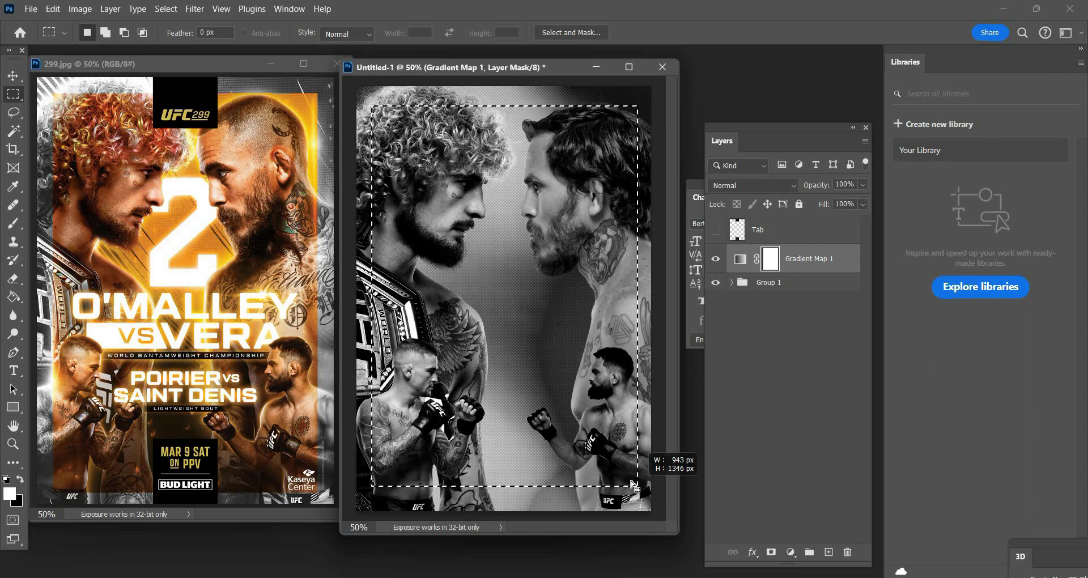
pyautogui.rightClick(598, 391)
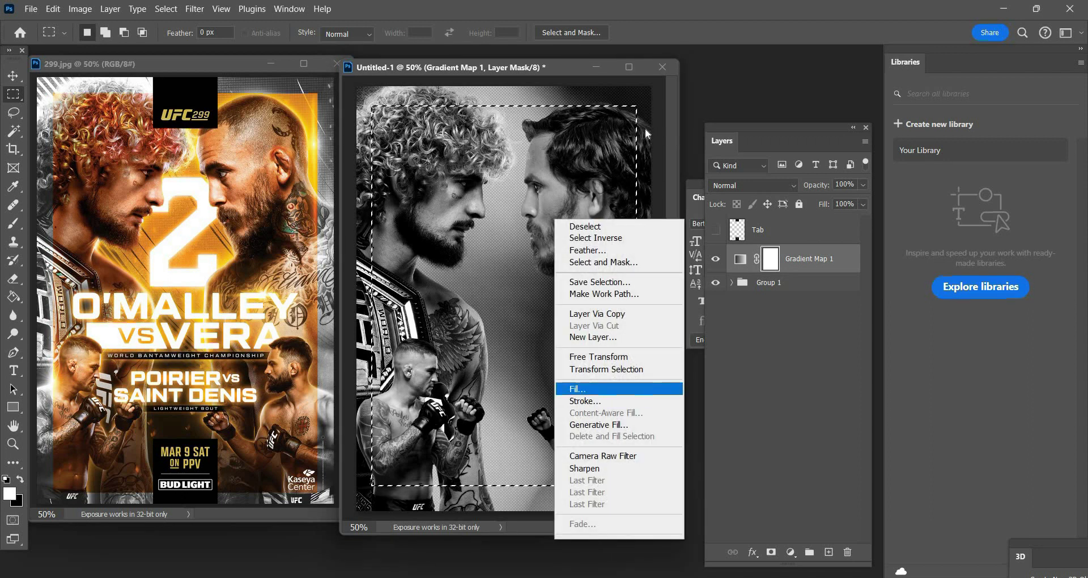
pyautogui.click(596, 390)
pyautogui.press('Return')
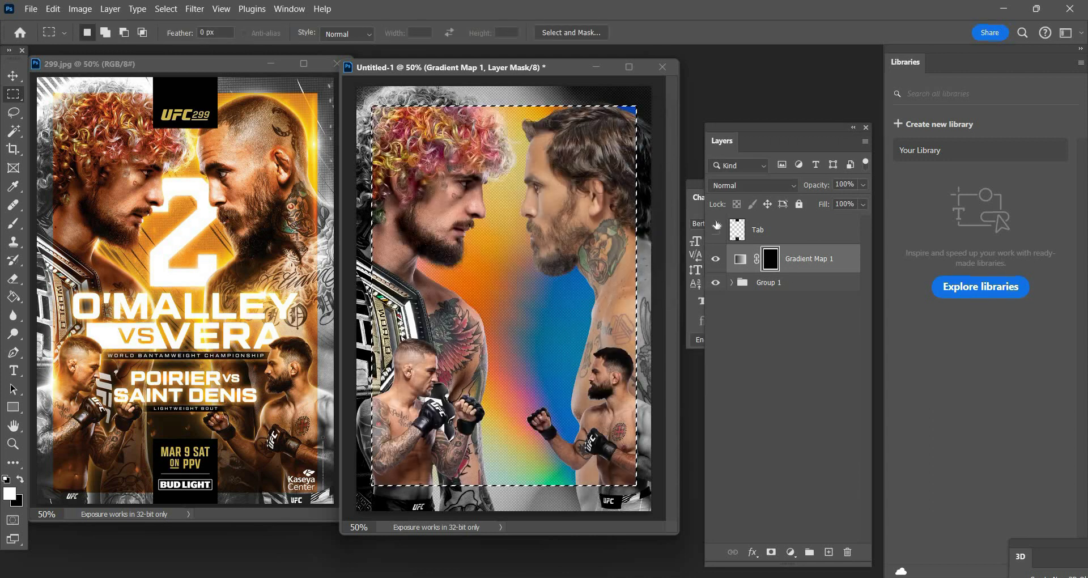
pyautogui.rightClick(615, 157)
pyautogui.click(635, 160)
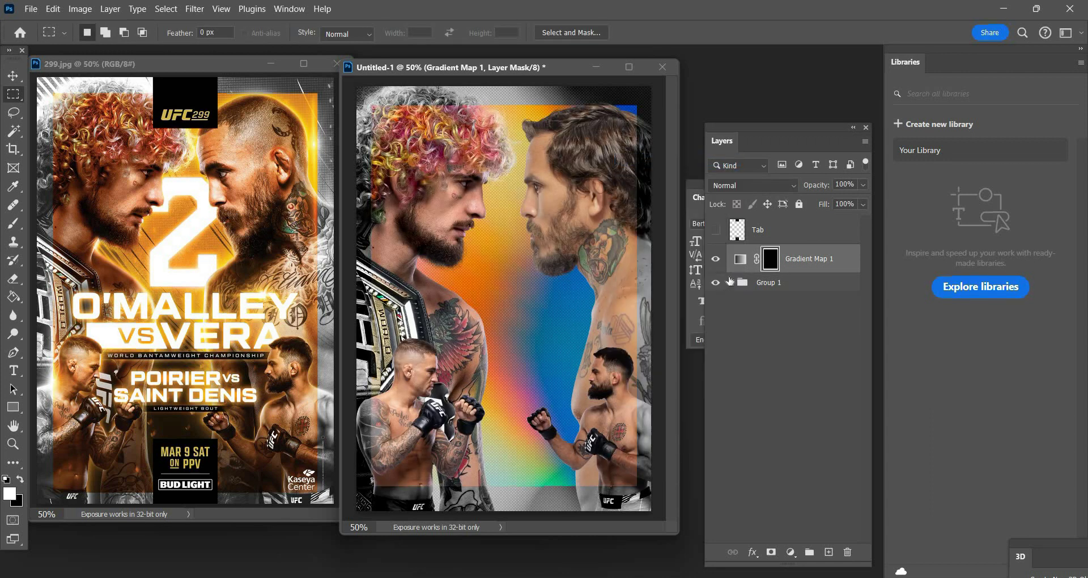
# - Open the Camera Raw Filter for the Chito layer inside Group 1
pyautogui.click(732, 283)
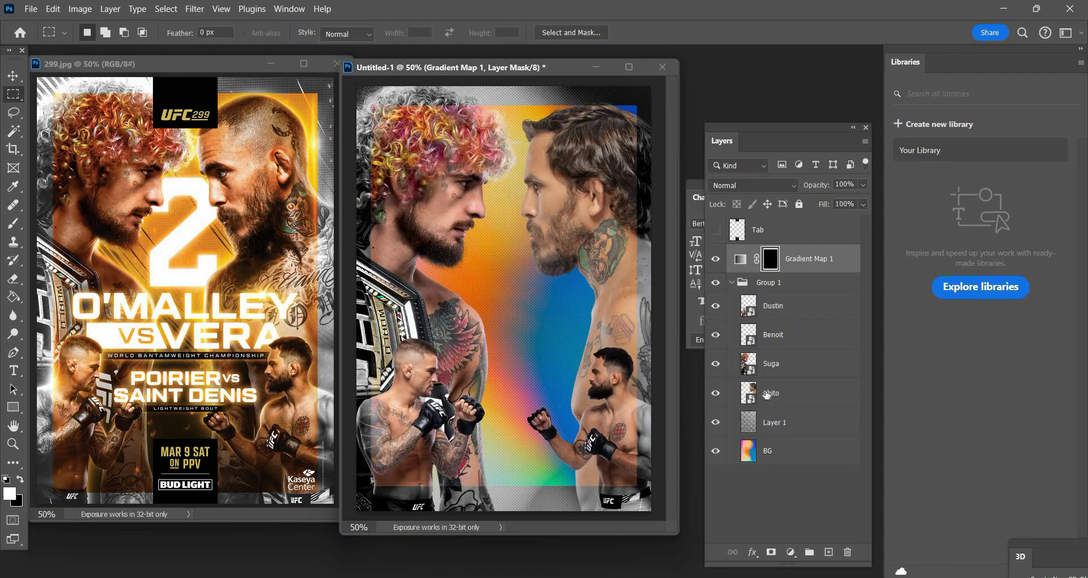
pyautogui.click(767, 394)
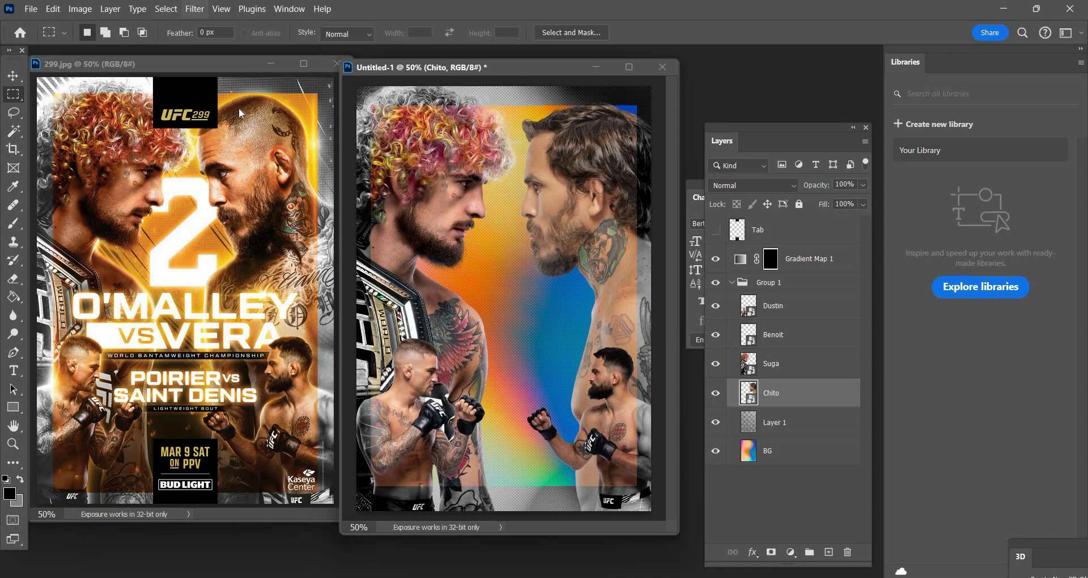
pyautogui.click(195, 9)
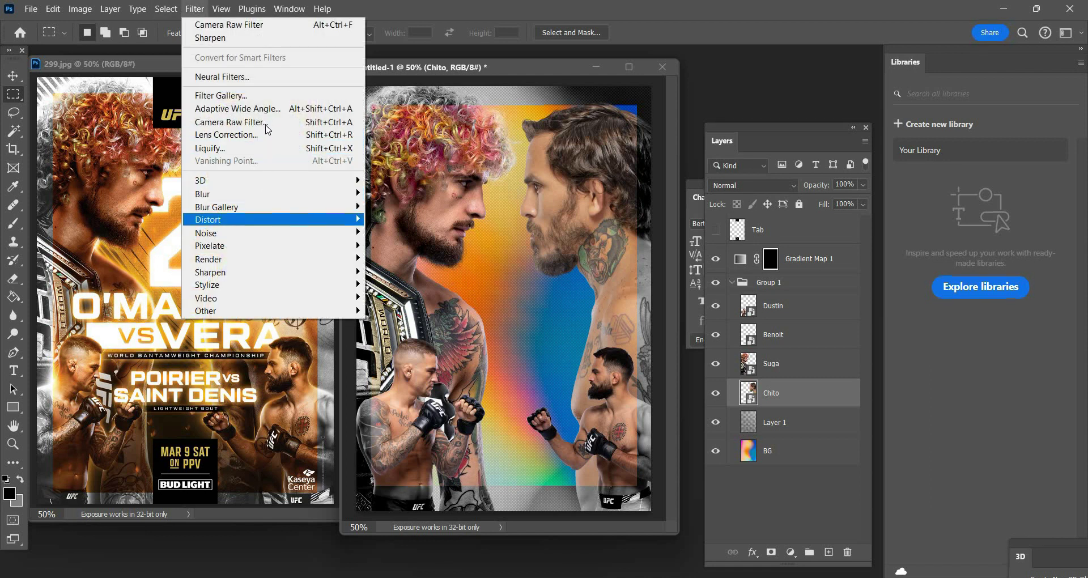
pyautogui.click(244, 121)
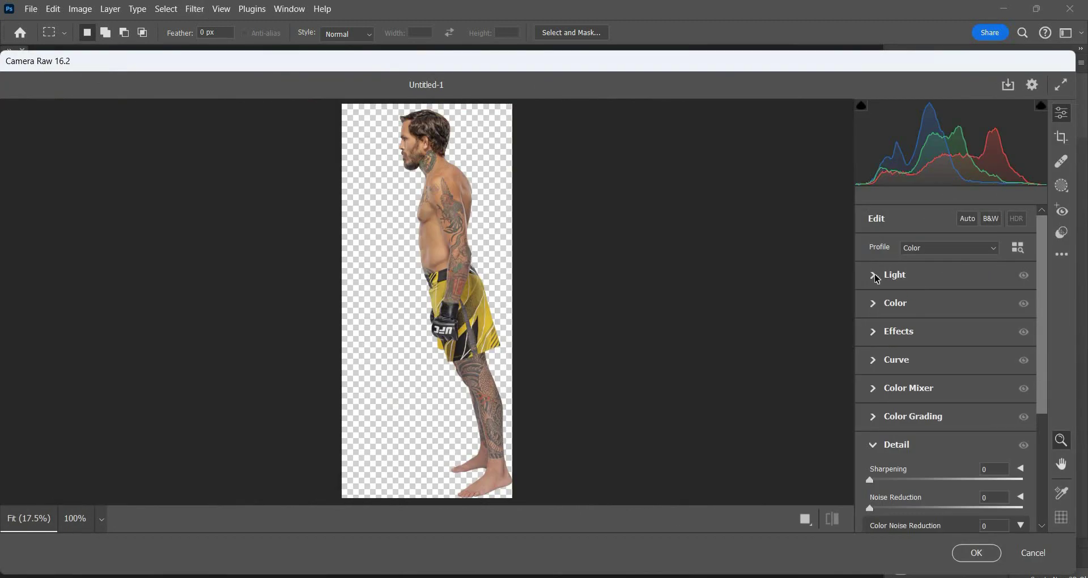
# - Set Chito's Light adjustments to Contrast +25, Highlights +15, Shadows +15 and Blacks -10
pyautogui.click(877, 278)
pyautogui.click(1008, 318)
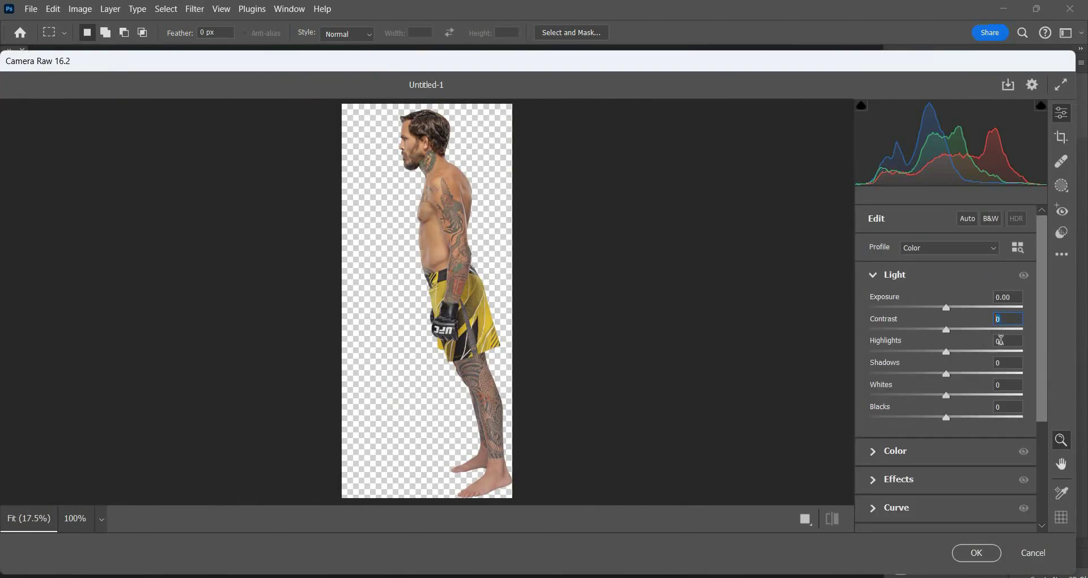
pyautogui.write('25')
pyautogui.press('Tab')
pyautogui.write('15')
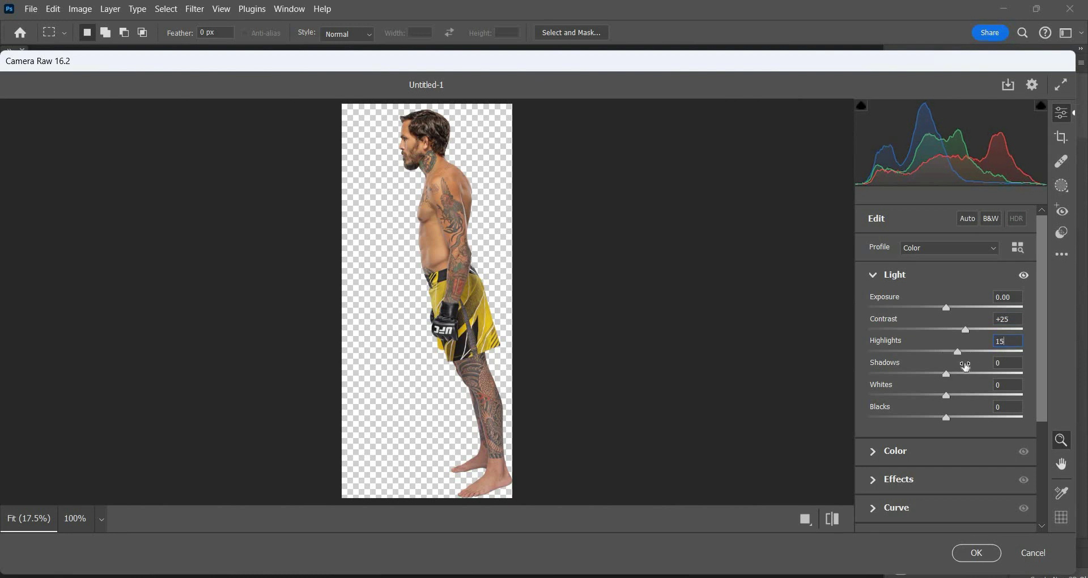
pyautogui.press('Tab')
pyautogui.write('15')
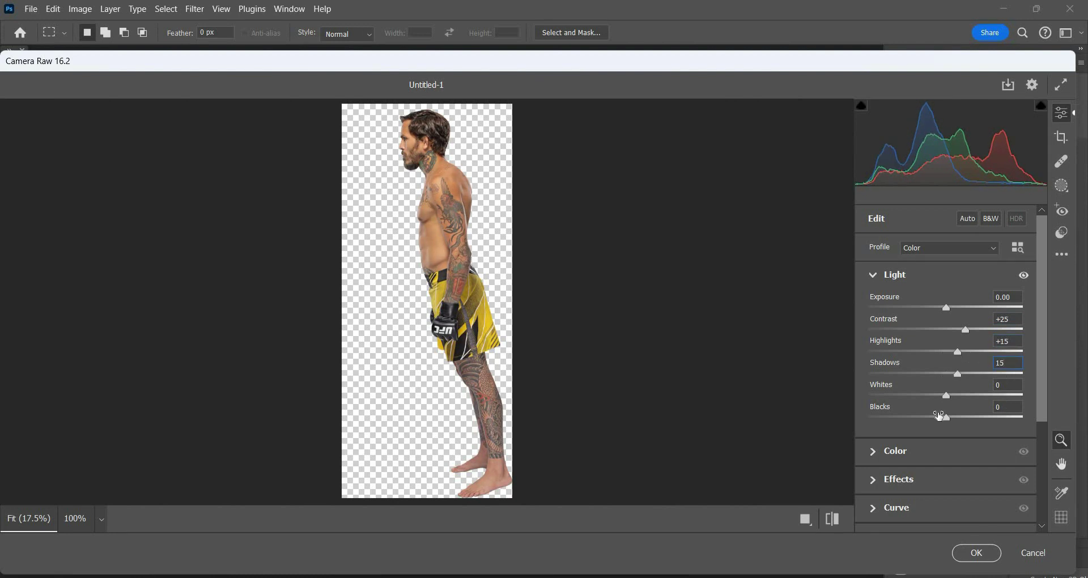
pyautogui.press('Tab')
pyautogui.write('-12')
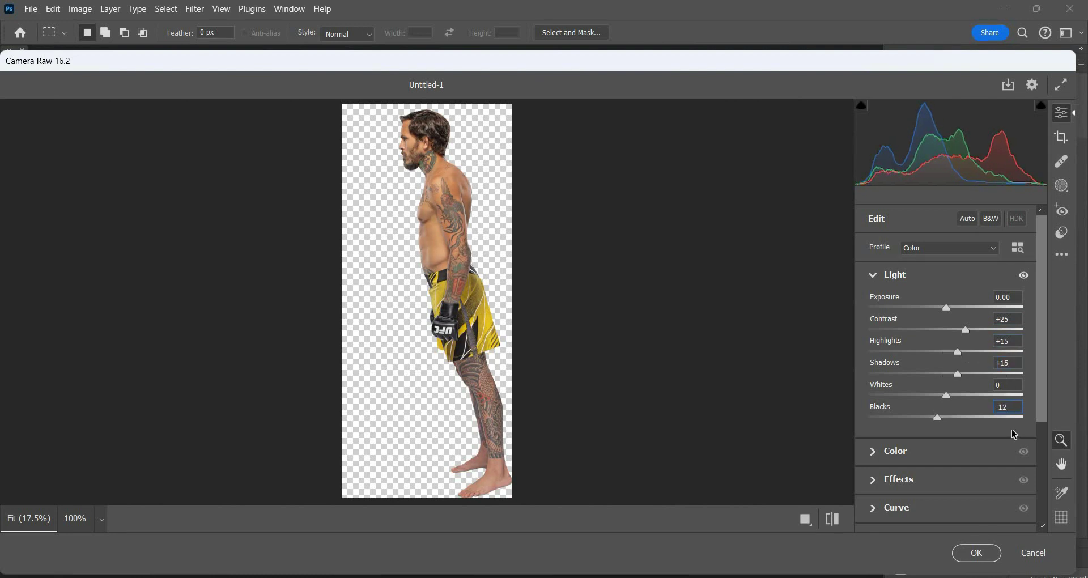
pyautogui.press('BackSpace')
pyautogui.write('0')
# - Set Chito's Color adjustments to Vibrance +15 and Saturation +15
pyautogui.press('Tab')
pyautogui.press('Tab')
pyautogui.press('Tab')
pyautogui.write('15')
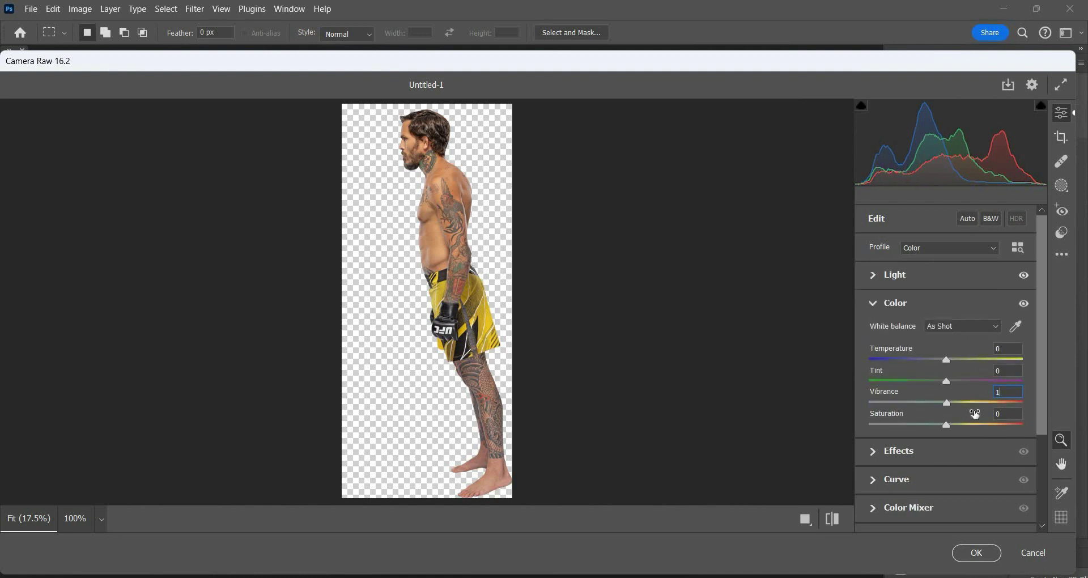
pyautogui.press('Tab')
pyautogui.write('15')
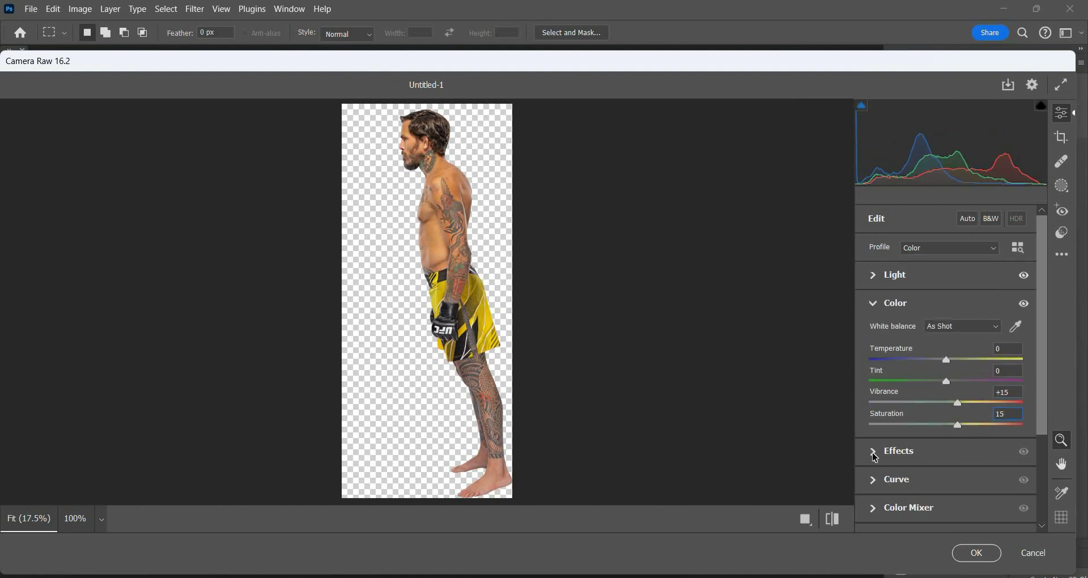
# - Set Chito's Effects adjustments to Texture +55 and Clarity +75
pyautogui.press('Tab')
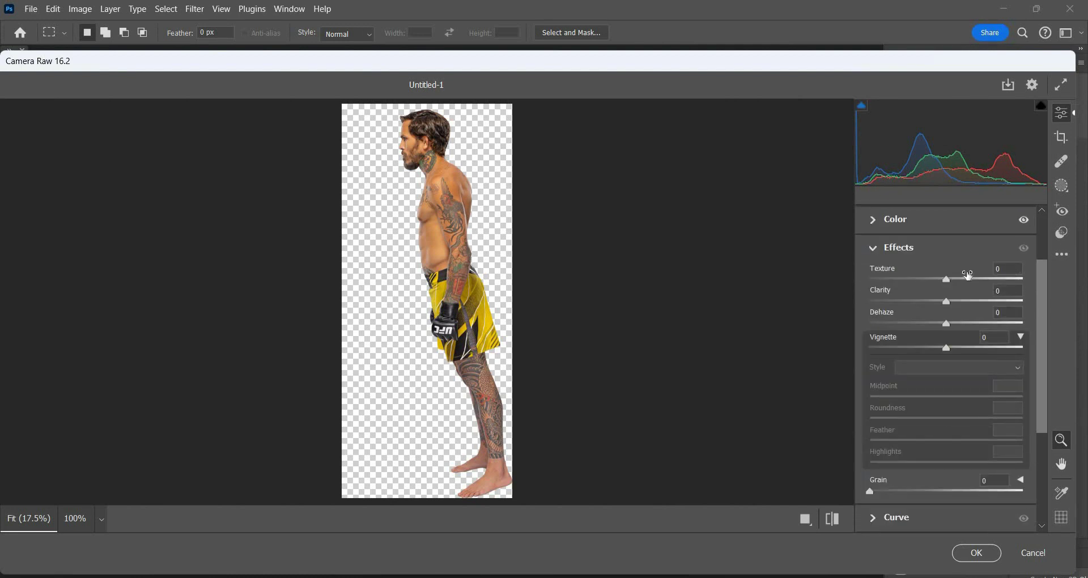
pyautogui.write('55')
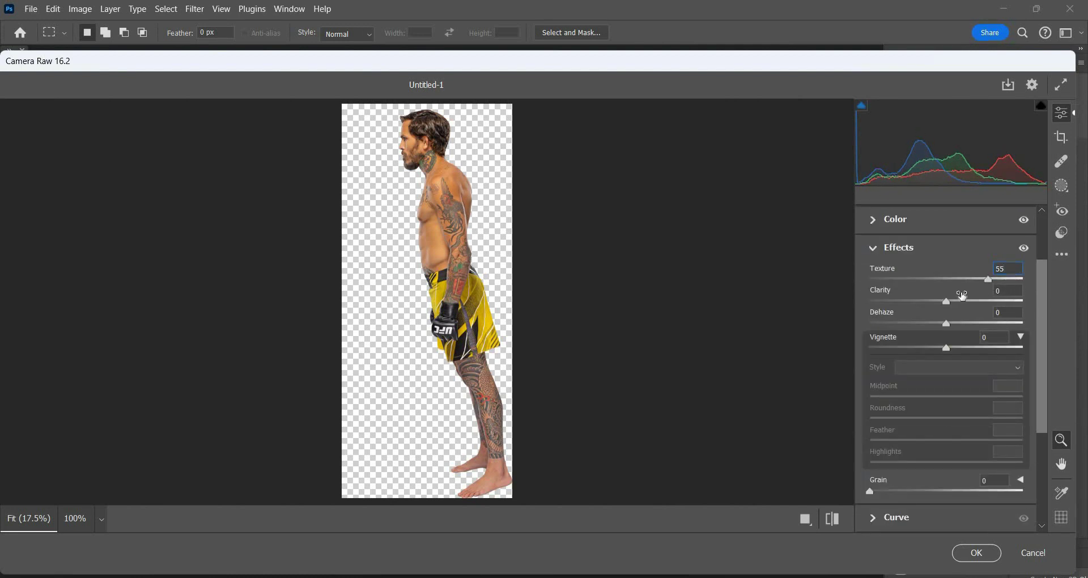
pyautogui.write('75')
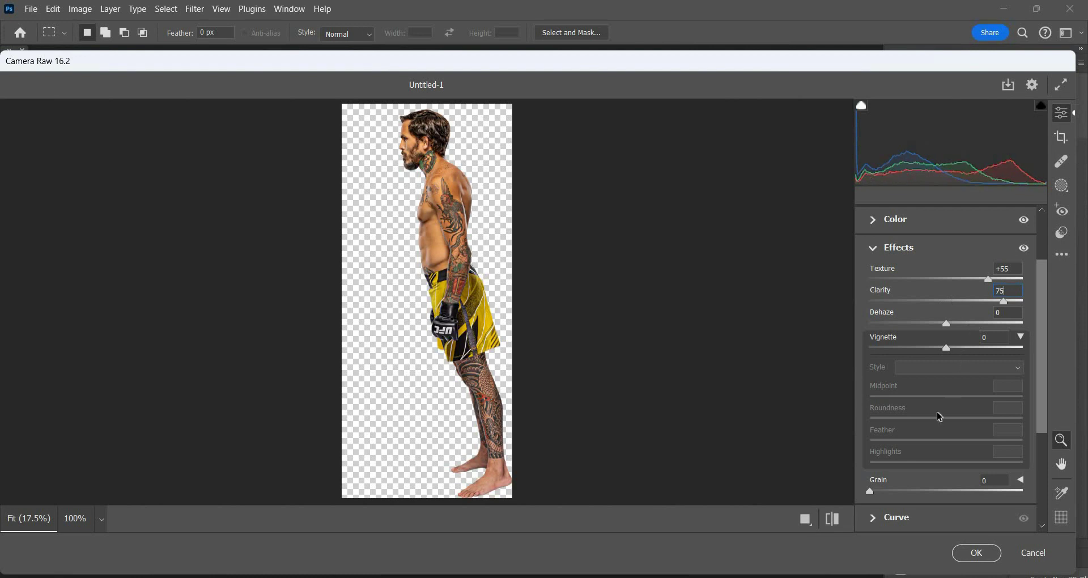
# - Apply Chito's Camera Raw adjustments, then transfer the smart filter from a duplicate of Chito to the Suga layer and delete the duplicate
pyautogui.click(880, 523)
pyautogui.press('Return')
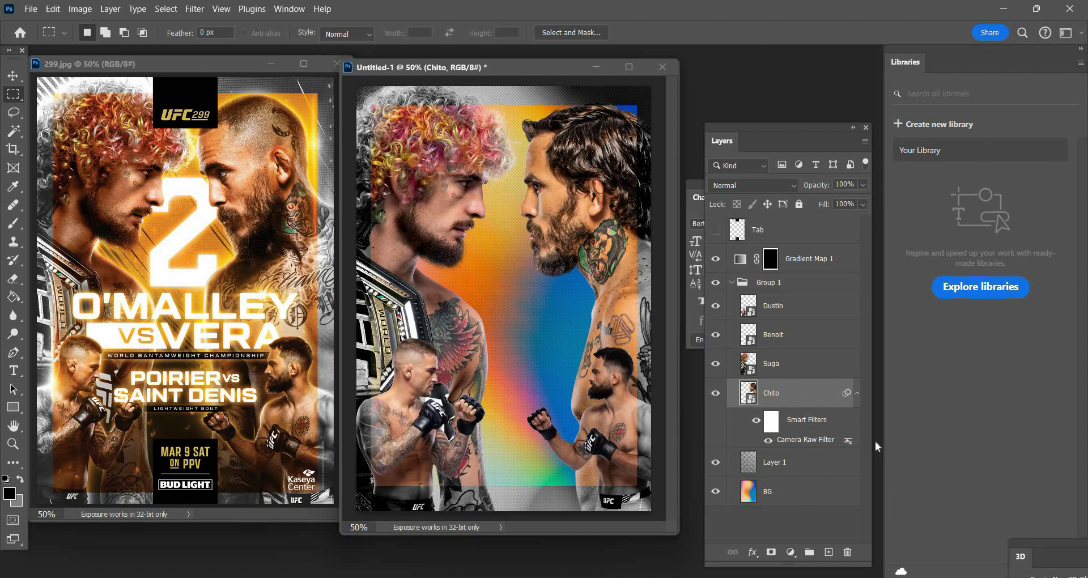
pyautogui.hotkey('ctrl', 'j')
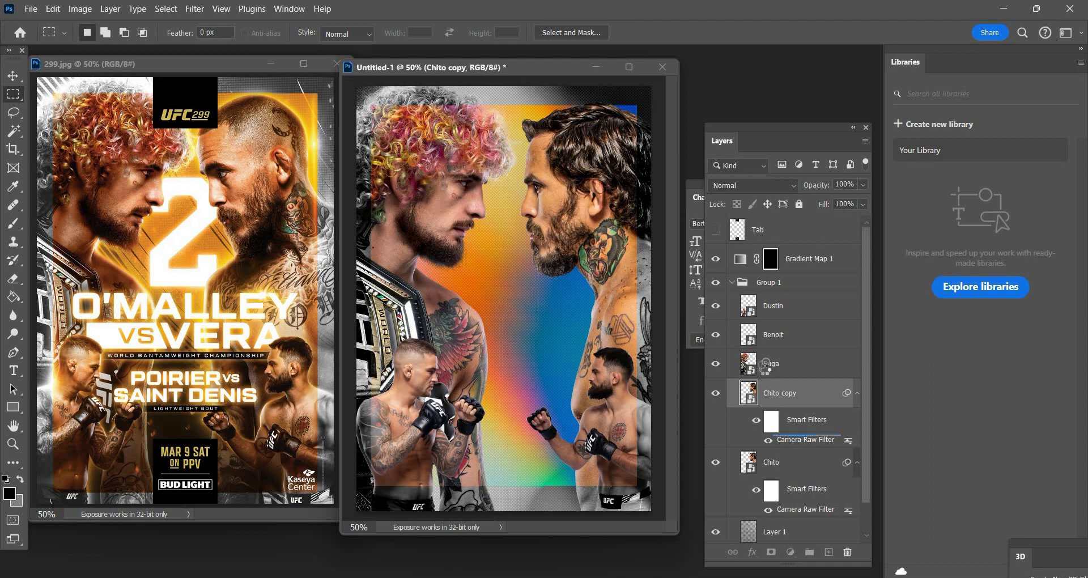
pyautogui.moveTo(784, 384); pyautogui.dragTo(786, 384)
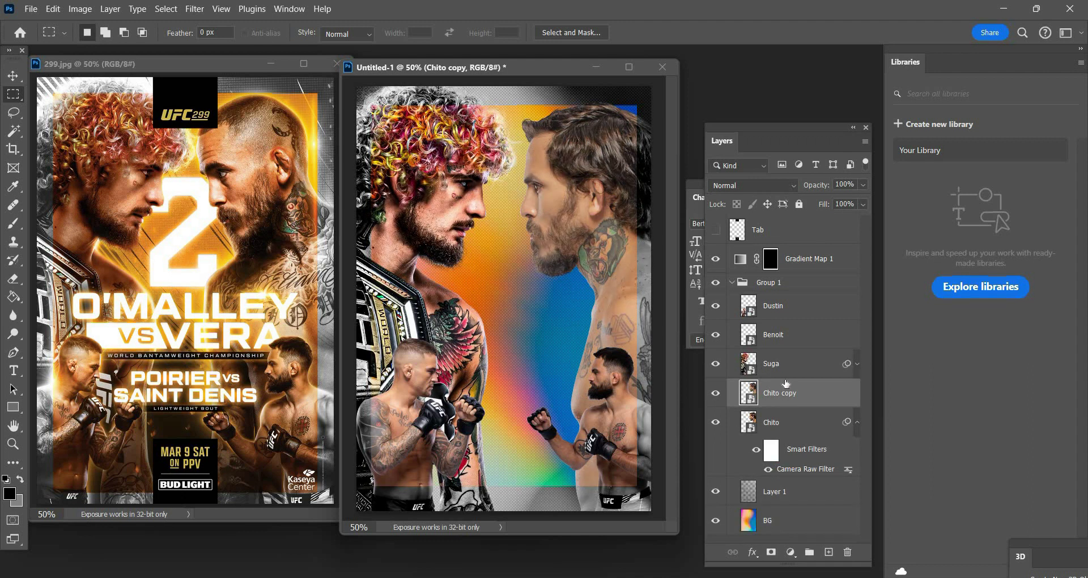
pyautogui.press('Delete')
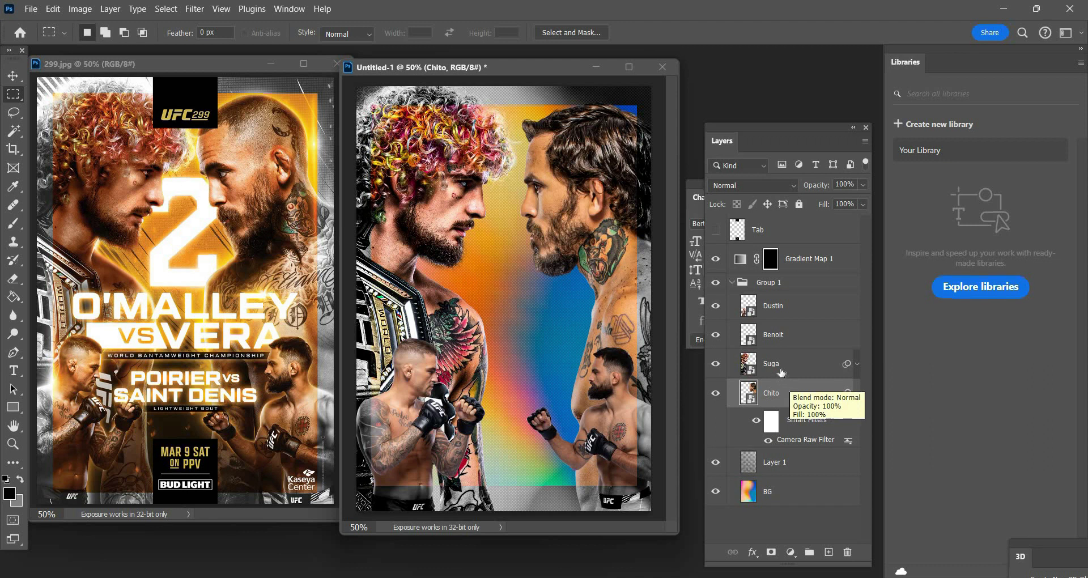
# - Duplicate the Suga layer, move the duplicate's smart filter onto the Benoit layer and delete the duplicate
pyautogui.click(779, 374)
pyautogui.hotkey('ctrl', 'j')
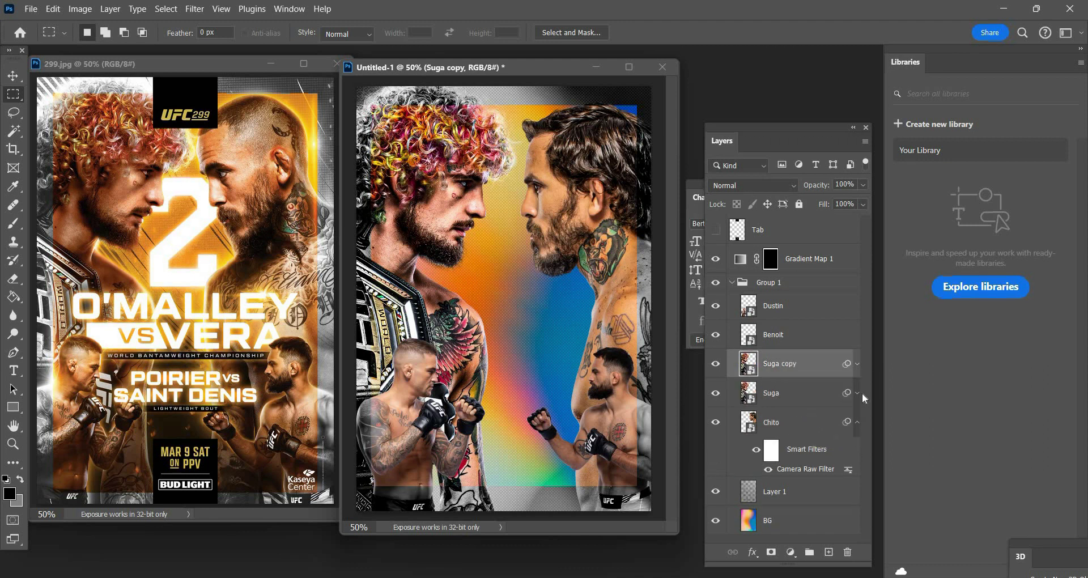
pyautogui.click(857, 364)
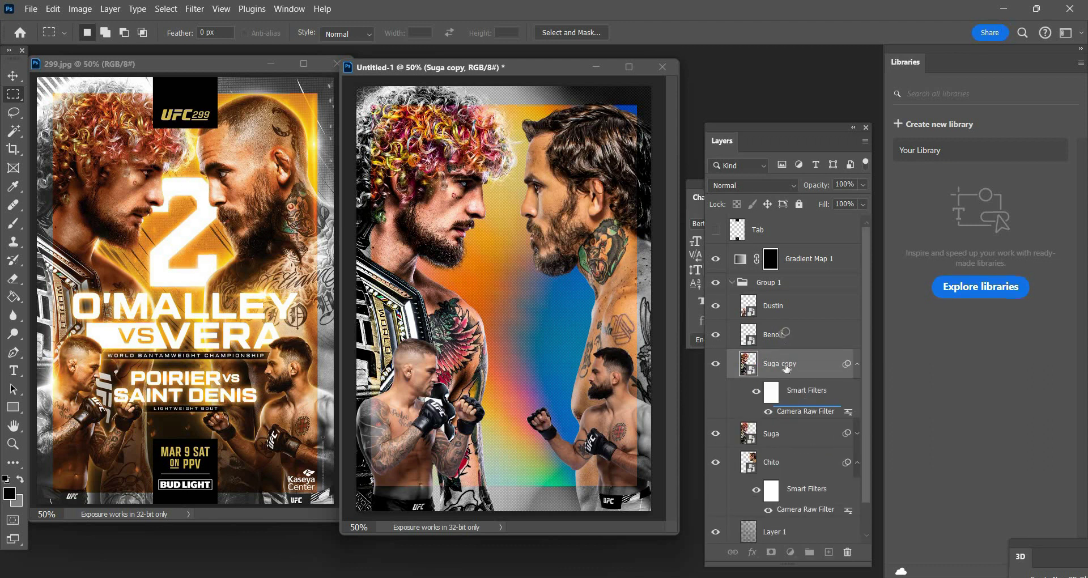
pyautogui.press('Delete')
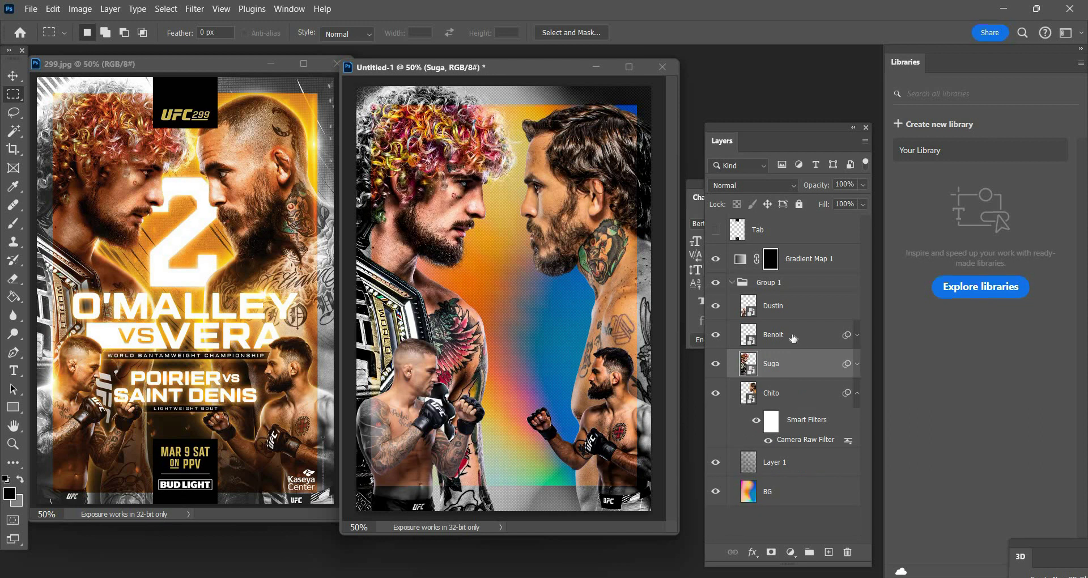
# - Duplicate the Benoit layer, move the duplicate's smart filter onto the Dustin layer and delete the duplicate
pyautogui.click(793, 338)
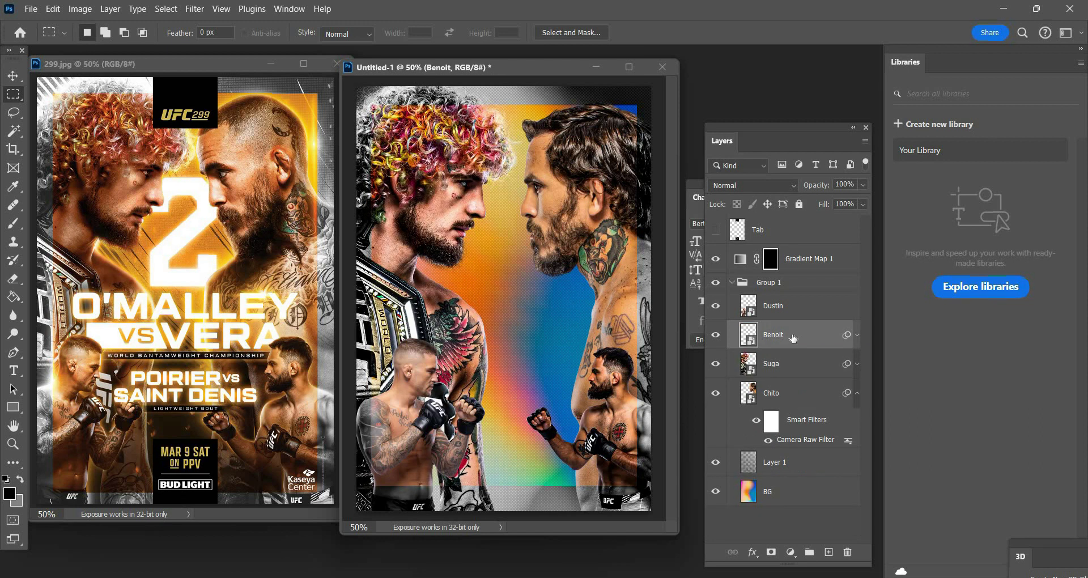
pyautogui.hotkey('ctrl', 'j')
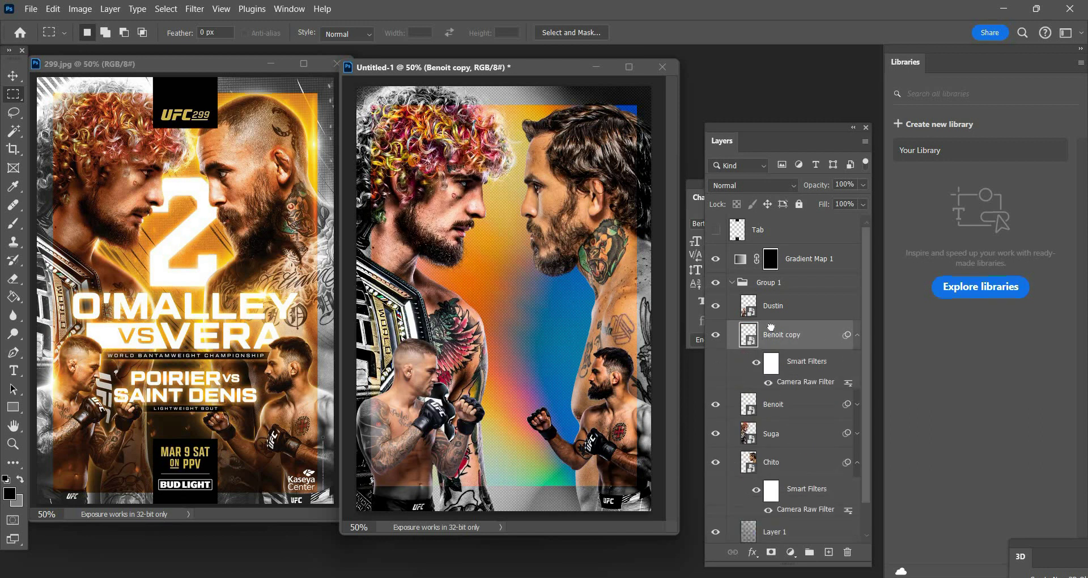
pyautogui.moveTo(771, 308); pyautogui.dragTo(771, 304)
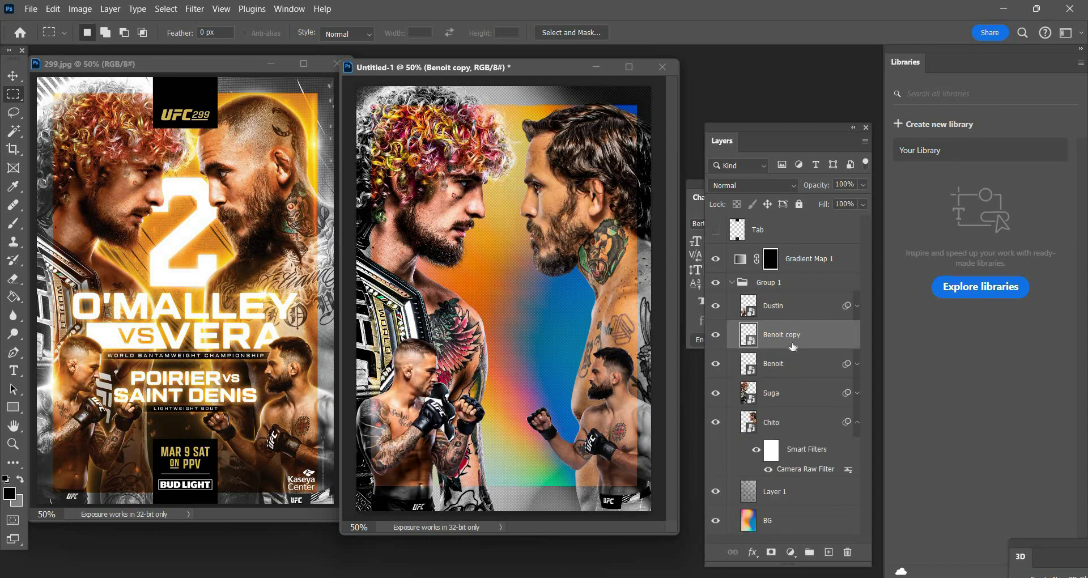
pyautogui.press('Delete')
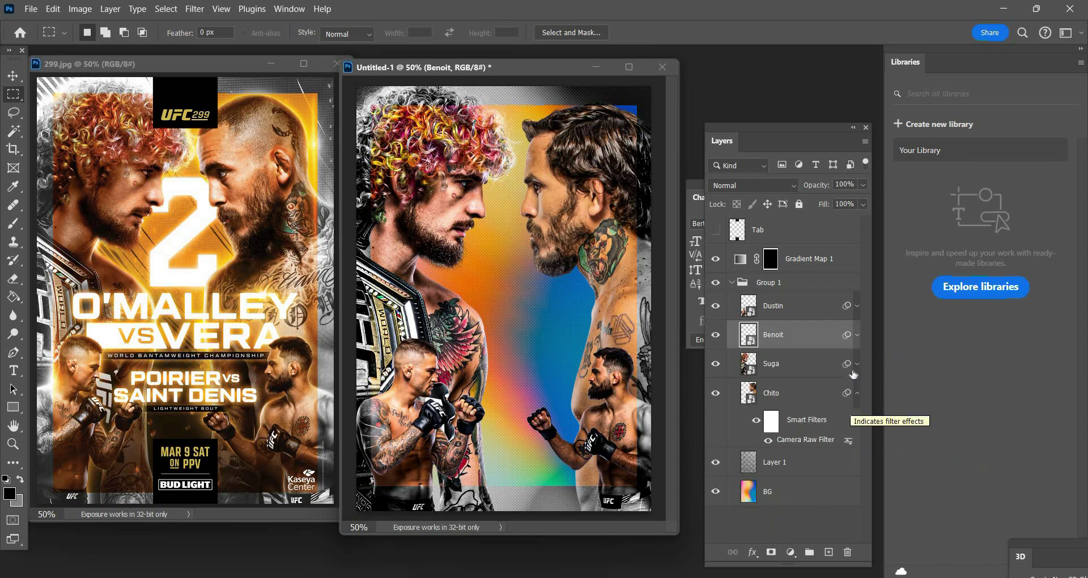
# - Lower the blending opacity of the Camera Raw Filter on the Suga layer
pyautogui.click(850, 369)
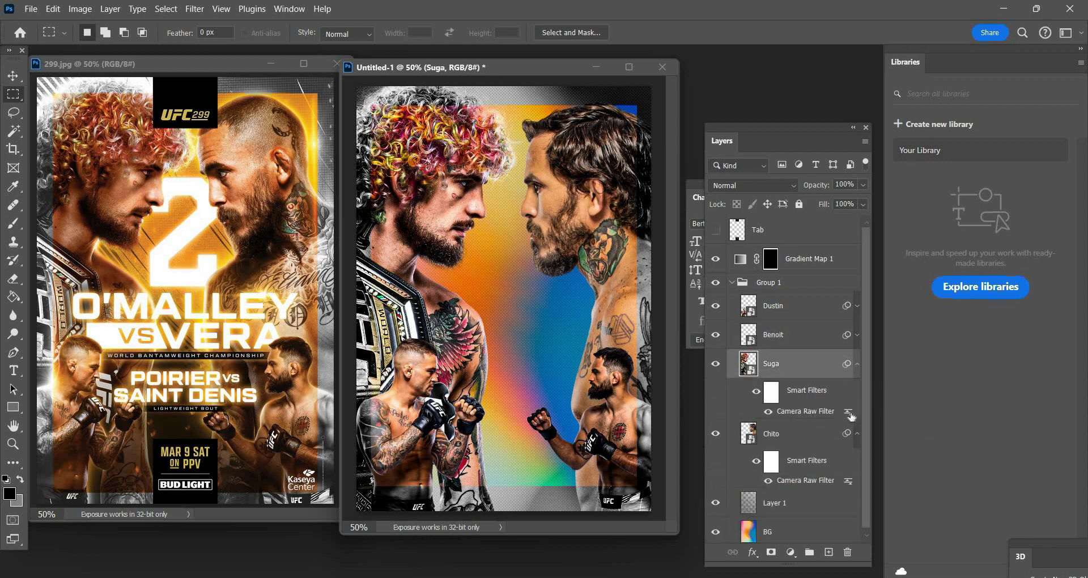
pyautogui.doubleClick(848, 412)
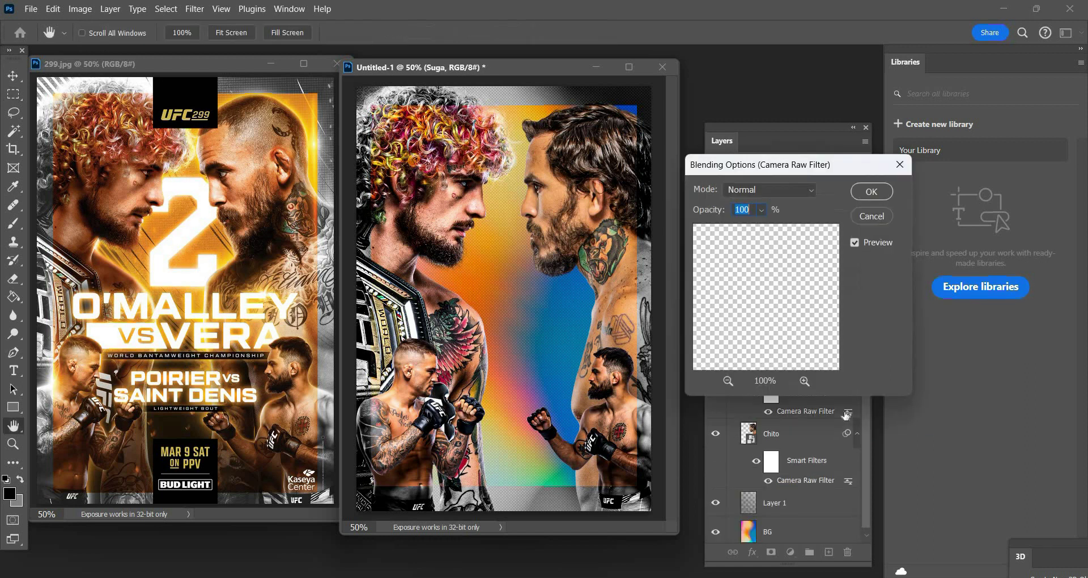
pyautogui.write('7')
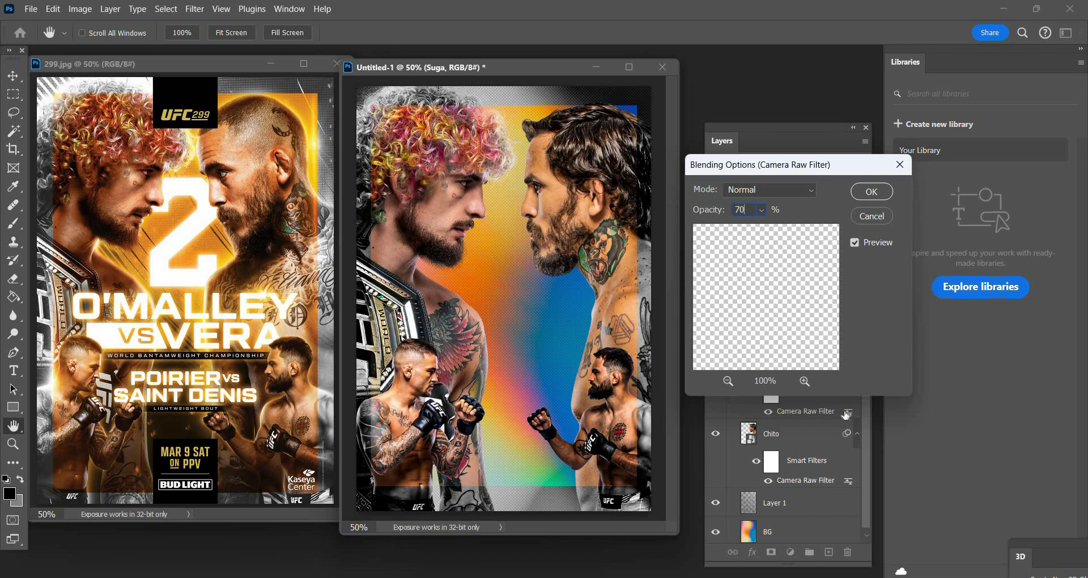
pyautogui.write('0')
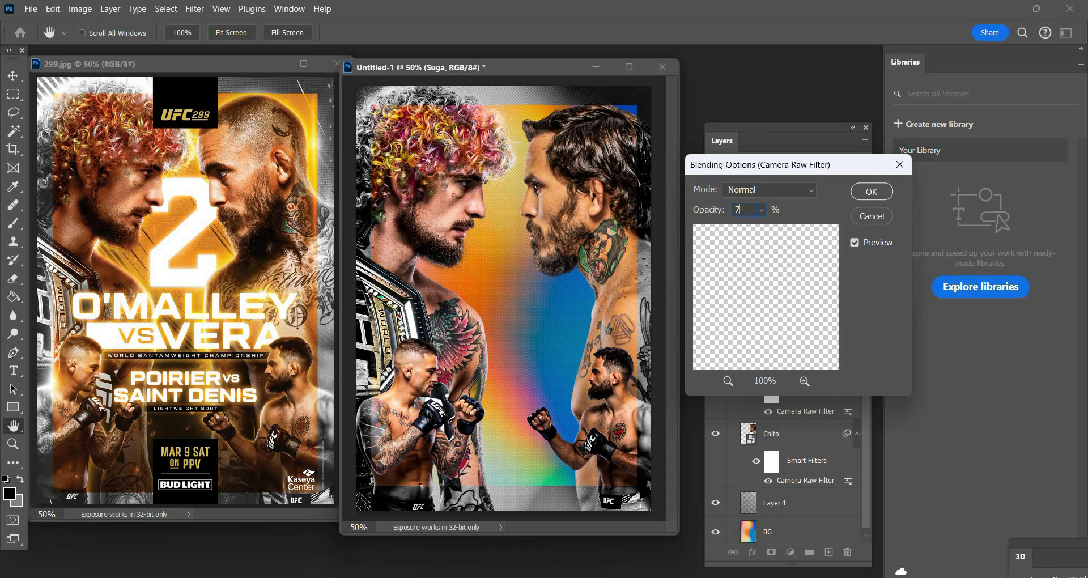
pyautogui.press('BackSpace')
pyautogui.write('55')
pyautogui.press('Return')
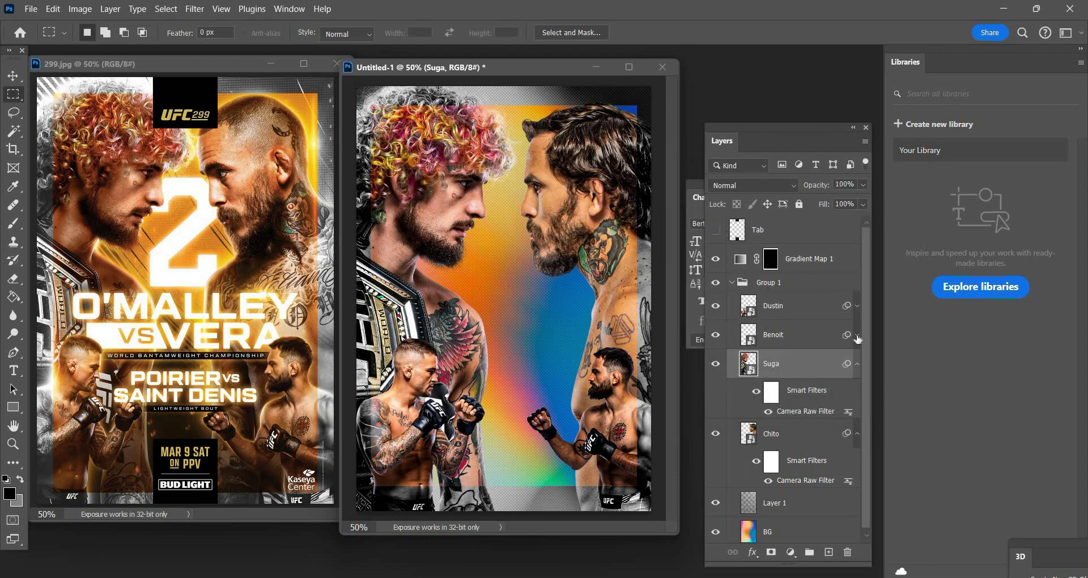
# - Set the blending opacity of the Camera Raw Filter to 75% on the Benoit and Dustin layers
pyautogui.click(856, 335)
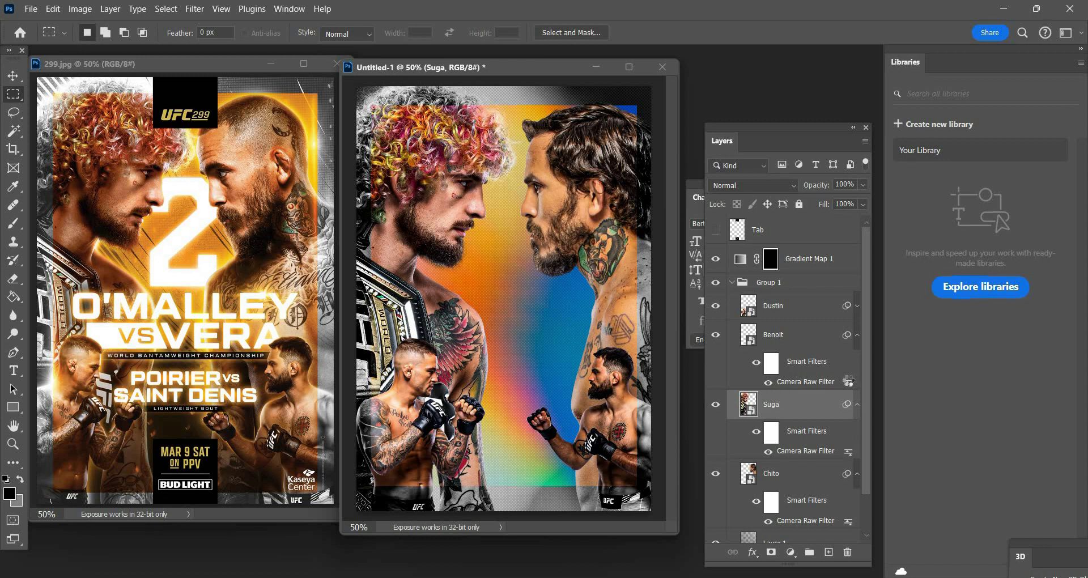
pyautogui.doubleClick(848, 382)
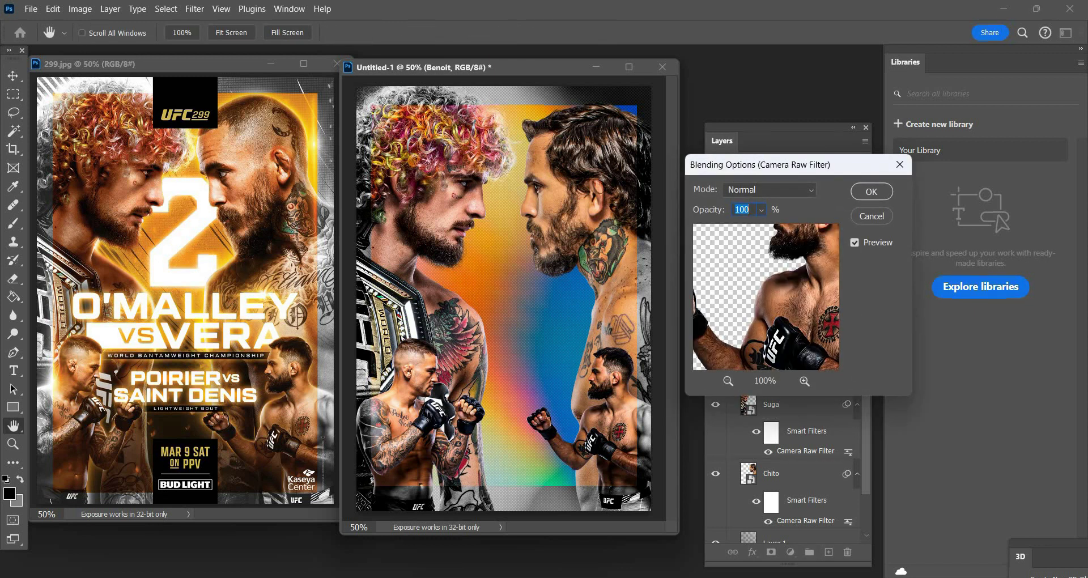
pyautogui.write('75')
pyautogui.press('Return')
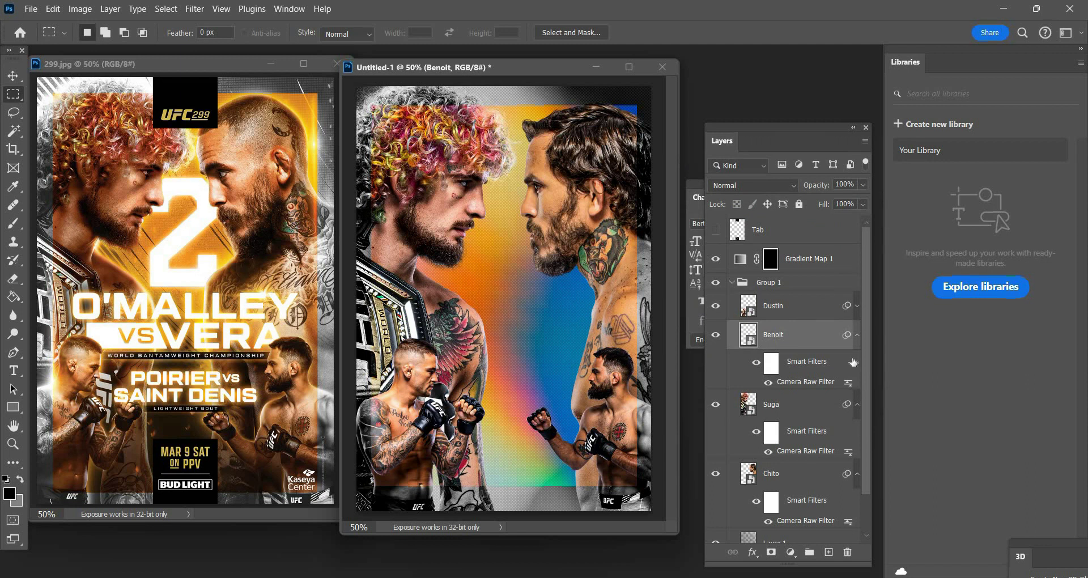
pyautogui.doubleClick(849, 354)
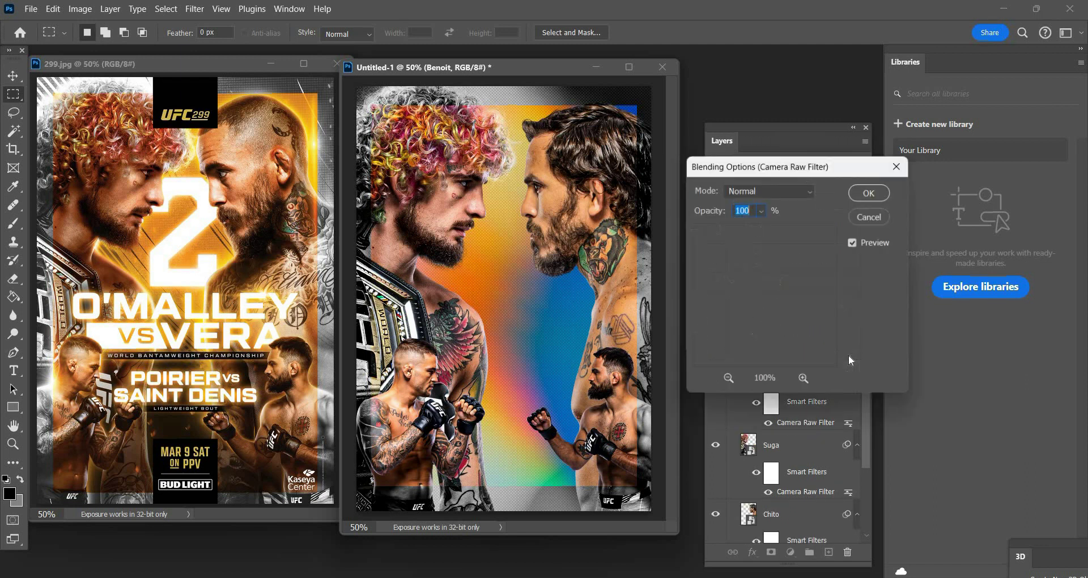
pyautogui.write('75')
pyautogui.press('Return')
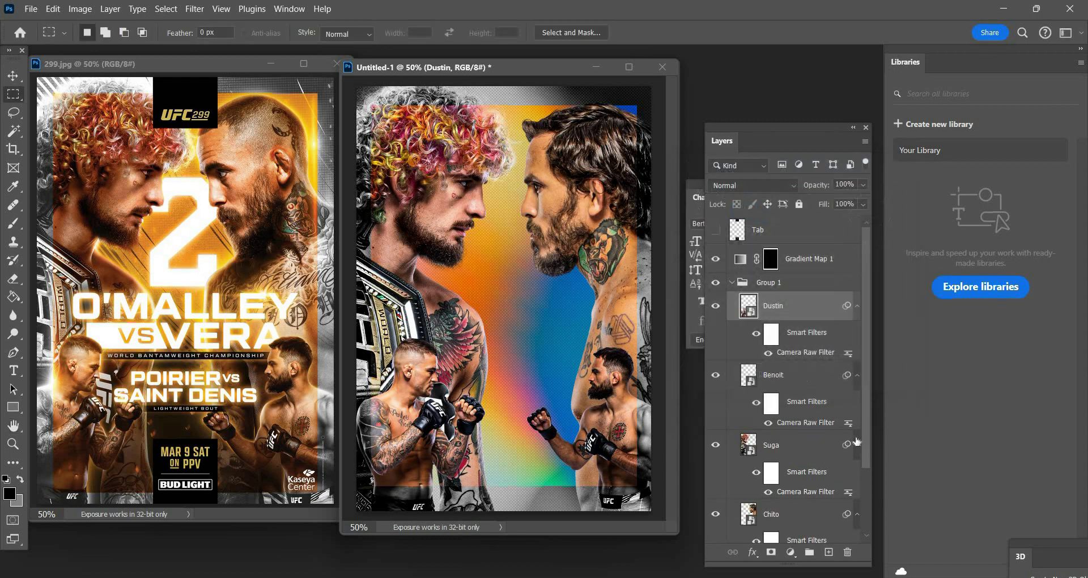
# - Start a second Camera Raw Filter on the Chito layer and set its curve's Highlights to +21, Darks to +10 and Shadows to +8
pyautogui.scroll(-3, 768, 441)
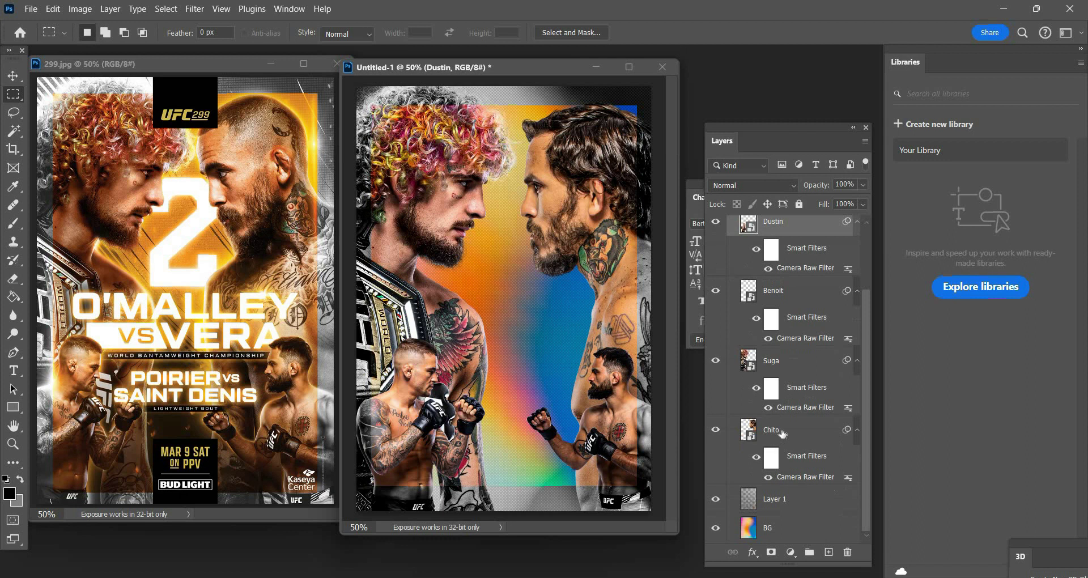
pyautogui.click(194, 9)
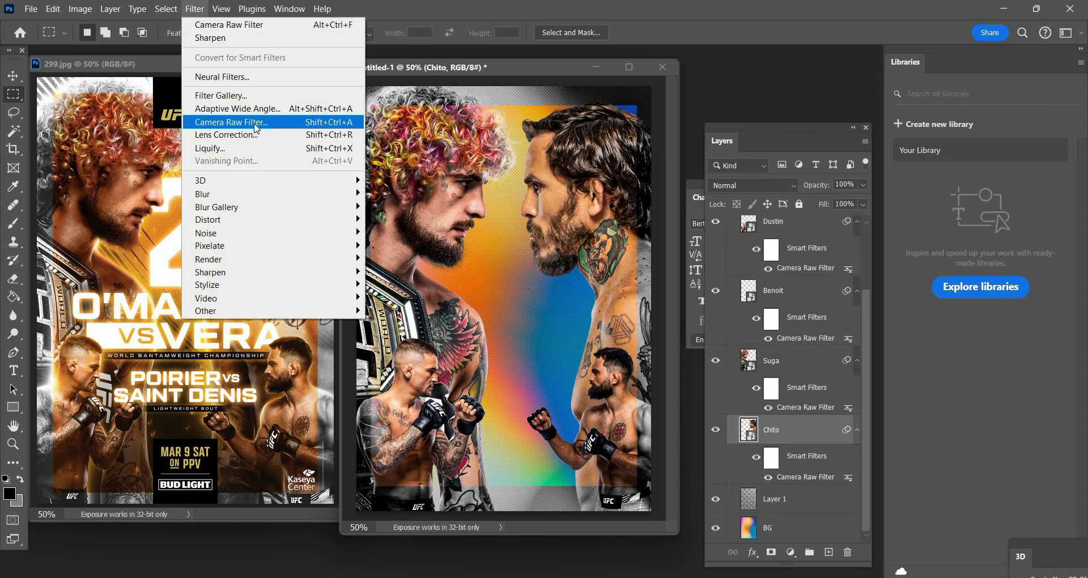
pyautogui.press('Return')
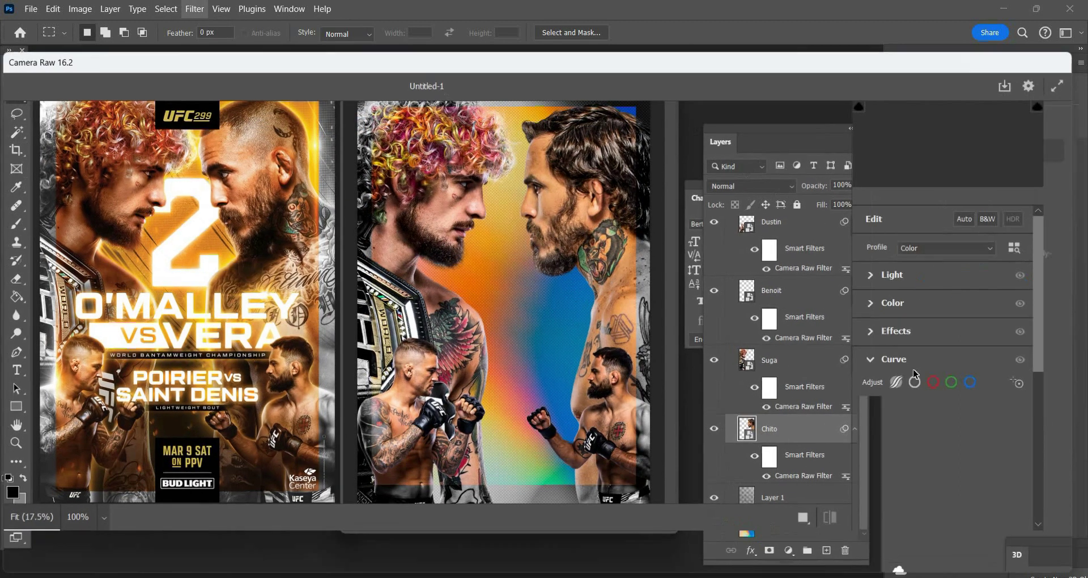
pyautogui.scroll(-5, 909, 355)
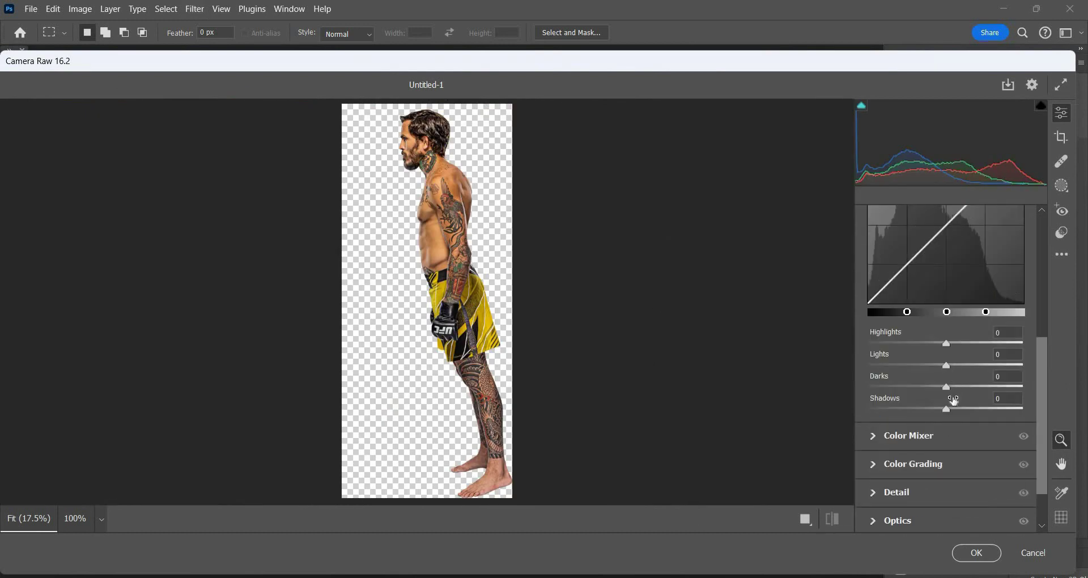
pyautogui.moveTo(946, 387); pyautogui.dragTo(952, 408)
pyautogui.moveTo(946, 343); pyautogui.dragTo(962, 343)
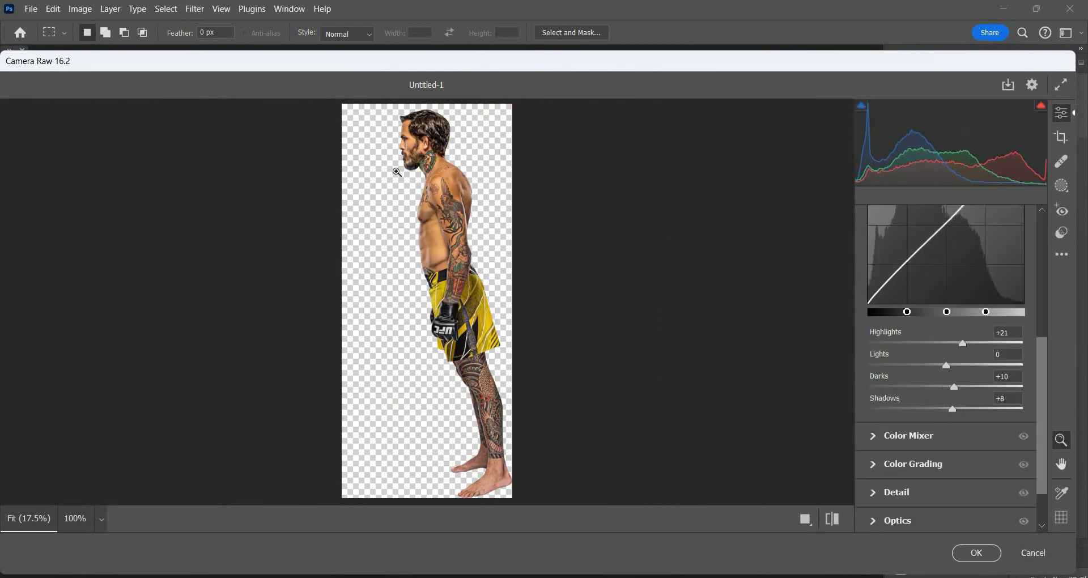
# - Refine Chito's curve to Highlights +31, Lights +18, Darks +8 and Shadows -13 while checking his face at 100%, and apply the filter
pyautogui.click(409, 143)
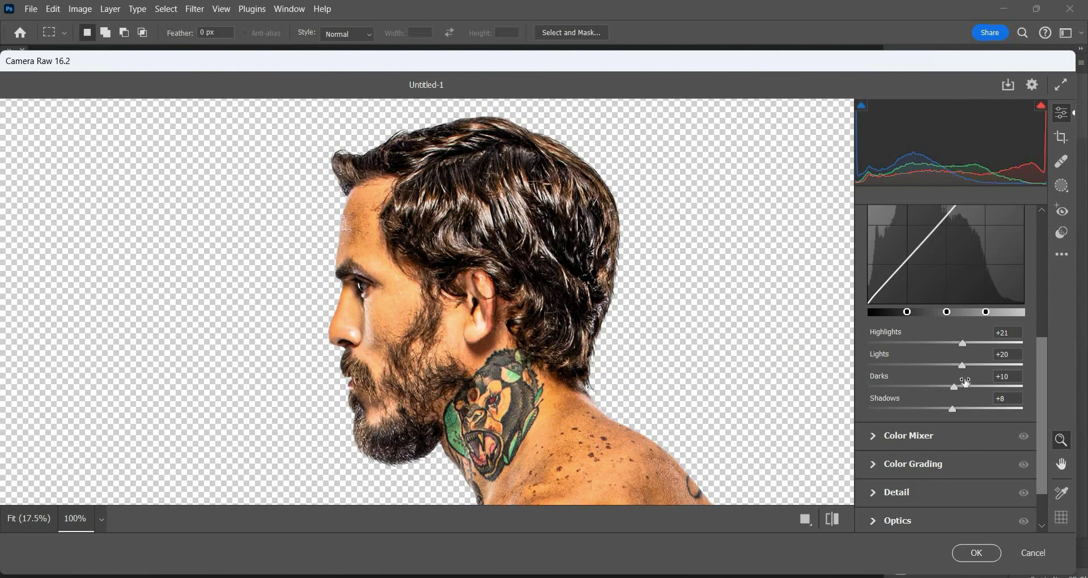
pyautogui.moveTo(954, 387); pyautogui.dragTo(948, 387)
pyautogui.moveTo(962, 344); pyautogui.dragTo(960, 374)
pyautogui.moveTo(961, 410); pyautogui.dragTo(936, 408)
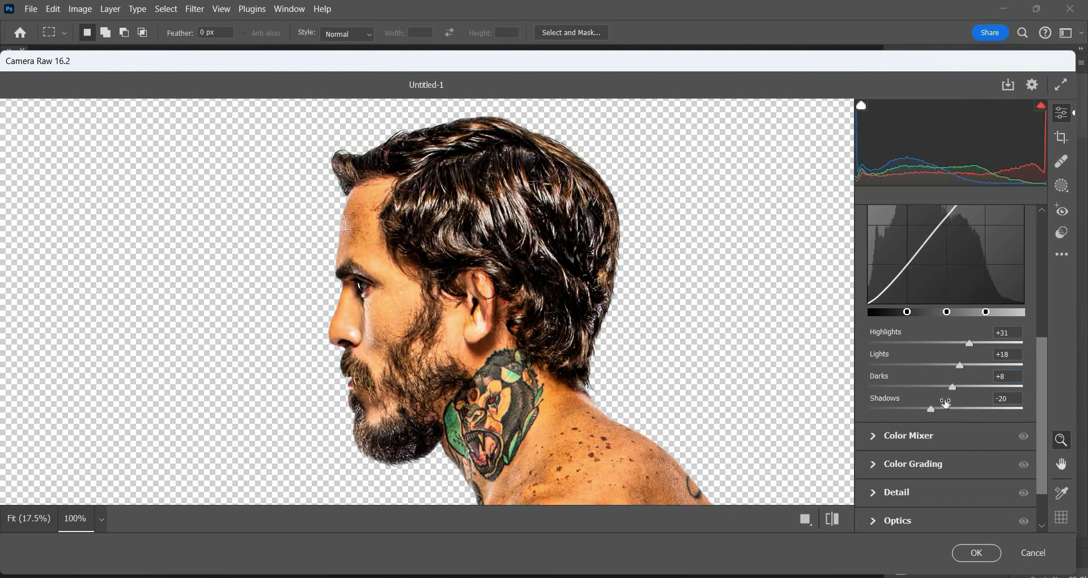
pyautogui.moveTo(972, 348); pyautogui.dragTo(975, 347)
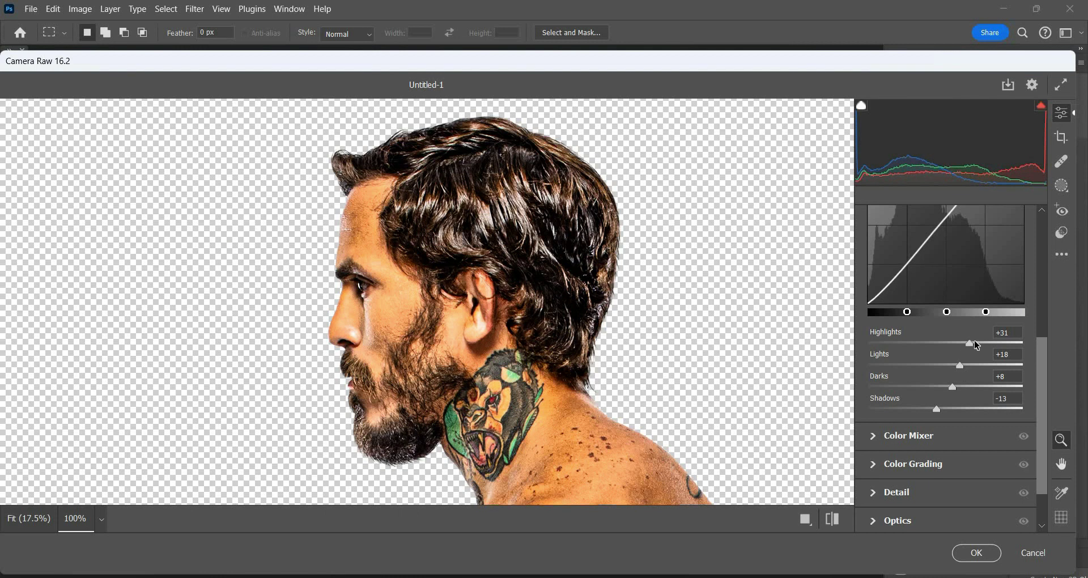
pyautogui.click(961, 547)
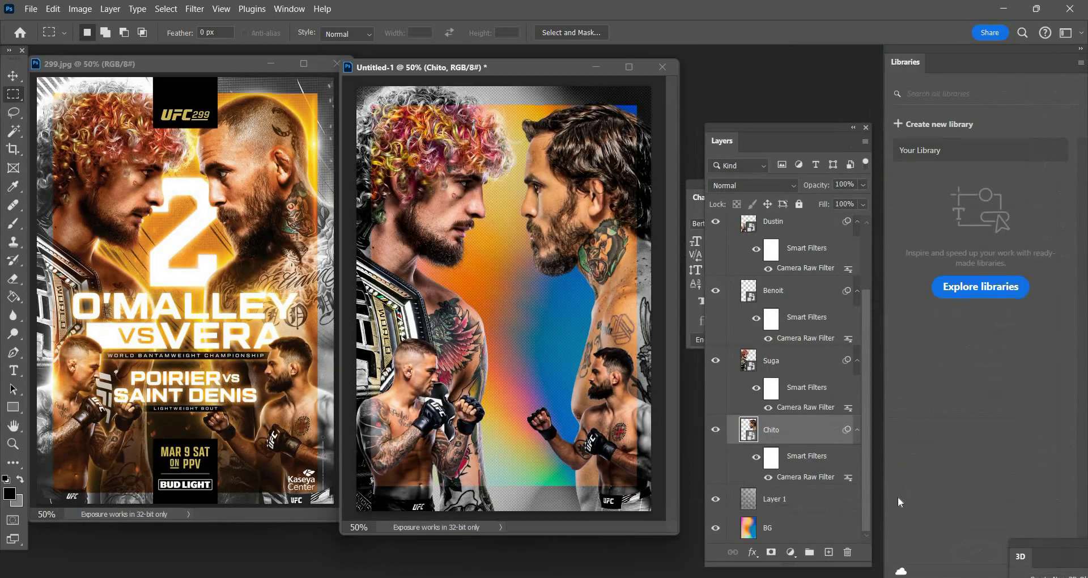
pyautogui.click(851, 479)
pyautogui.press('Return')
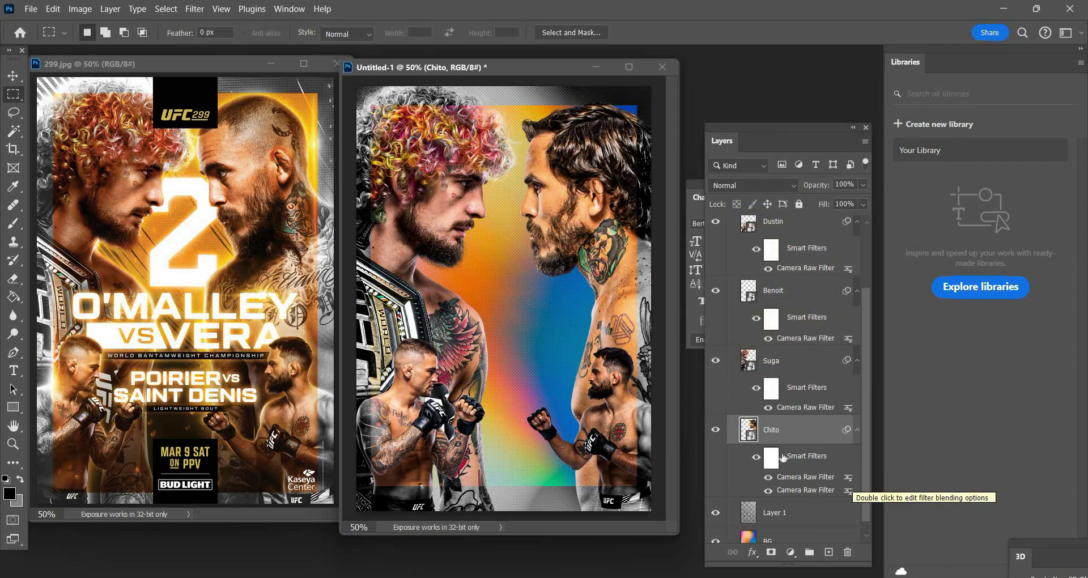
# - Scale down the Suga and Chito layers together and reposition them facing each other as in the reference poster
pyautogui.keyDown('shift'); pyautogui.click(762, 364); pyautogui.keyUp('shift')
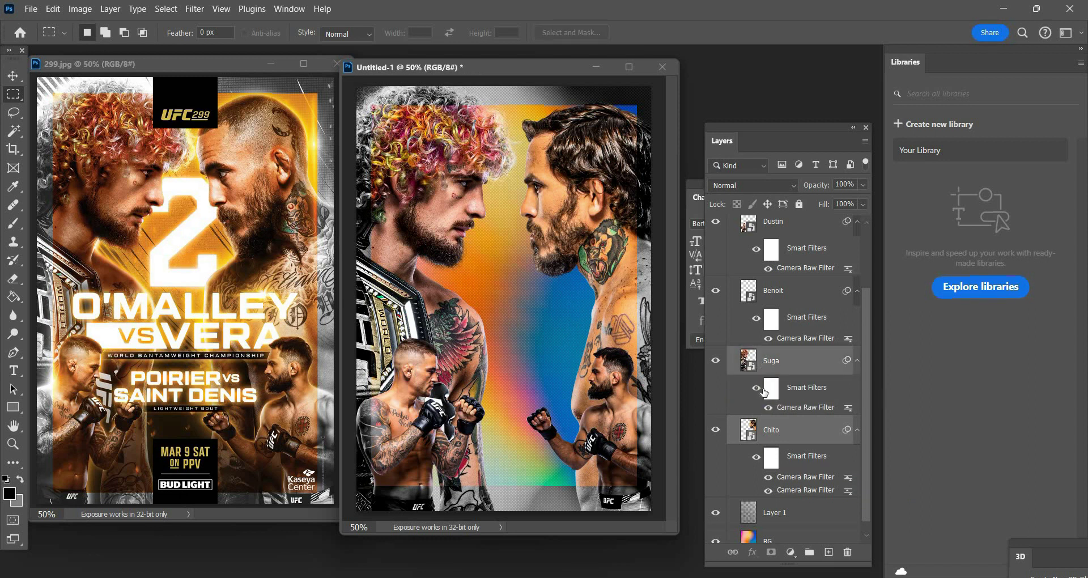
pyautogui.hotkey('ctrl', 't')
pyautogui.moveTo(476, 141); pyautogui.dragTo(359, 283)
pyautogui.moveTo(576, 230); pyautogui.dragTo(459, 230)
pyautogui.moveTo(579, 242); pyautogui.dragTo(566, 268)
pyautogui.moveTo(386, 450); pyautogui.dragTo(569, 270)
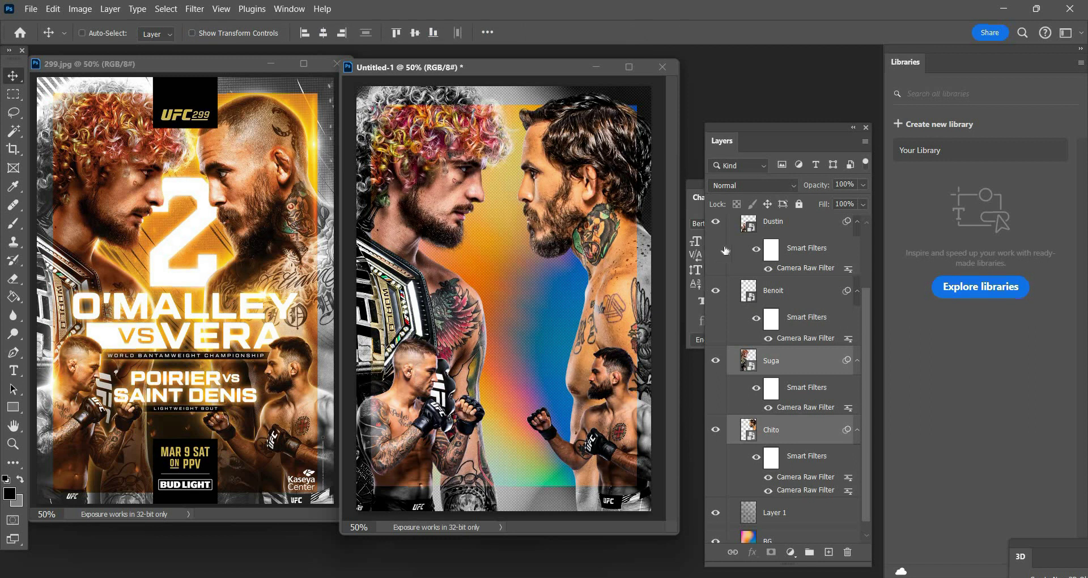
# - Make the Tab layer at the top of the layer stack visible and select it
pyautogui.scroll(3, 725, 249)
pyautogui.hotkey('ctrl', ',')
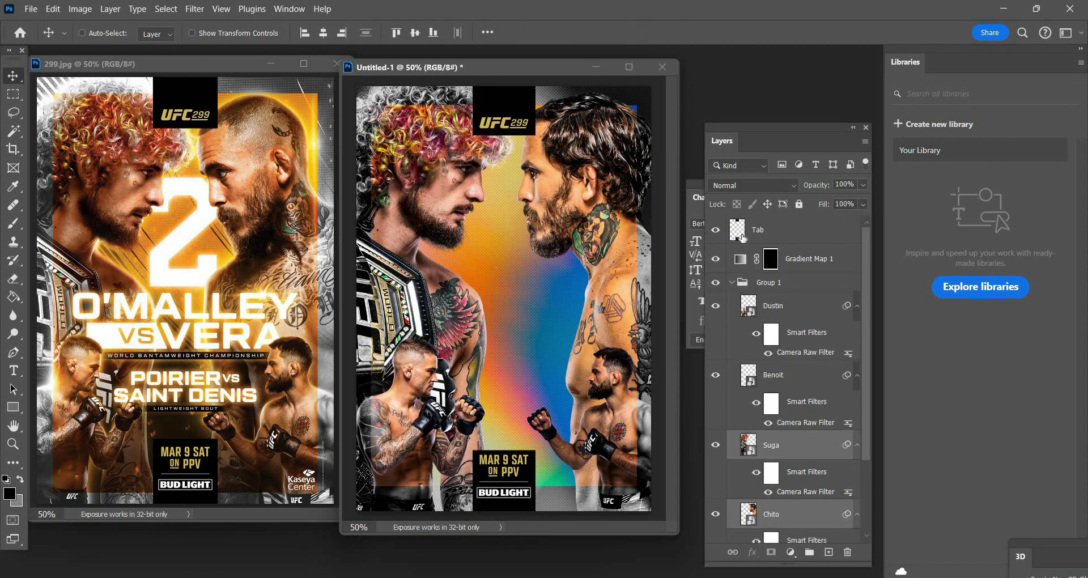
pyautogui.click(742, 237)
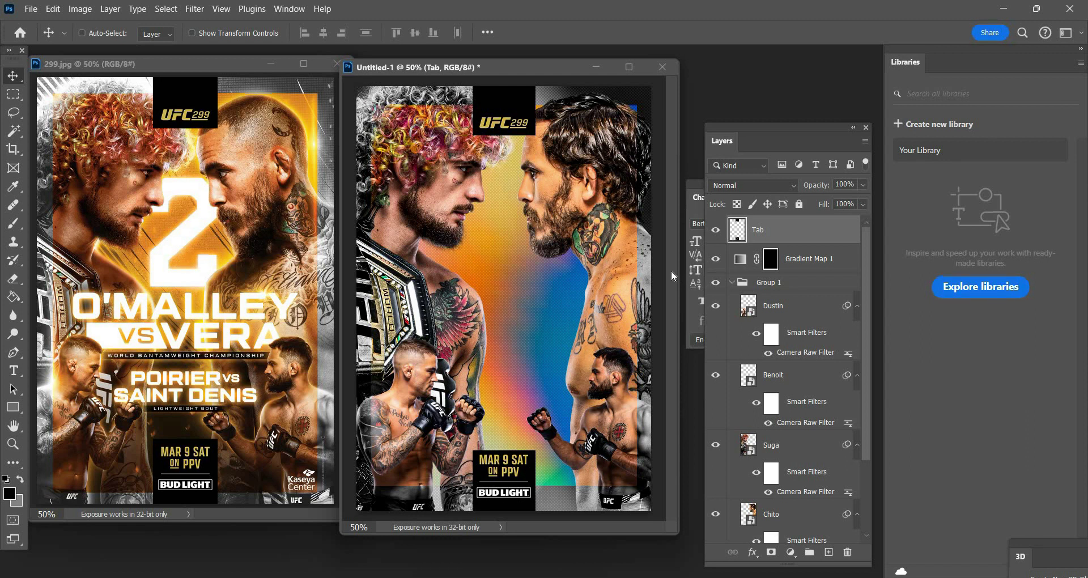
# - Select the BG layer and open the dillon-kydd-cBnPa8to1Hs-unsplash particle image from the 299 folder
pyautogui.scroll(-3, 759, 535)
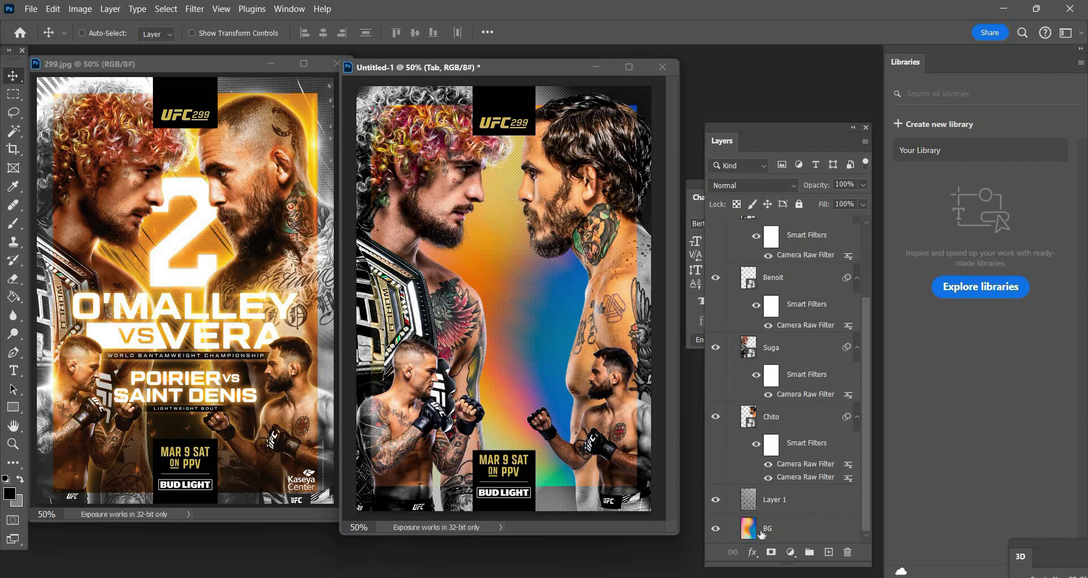
pyautogui.click(761, 533)
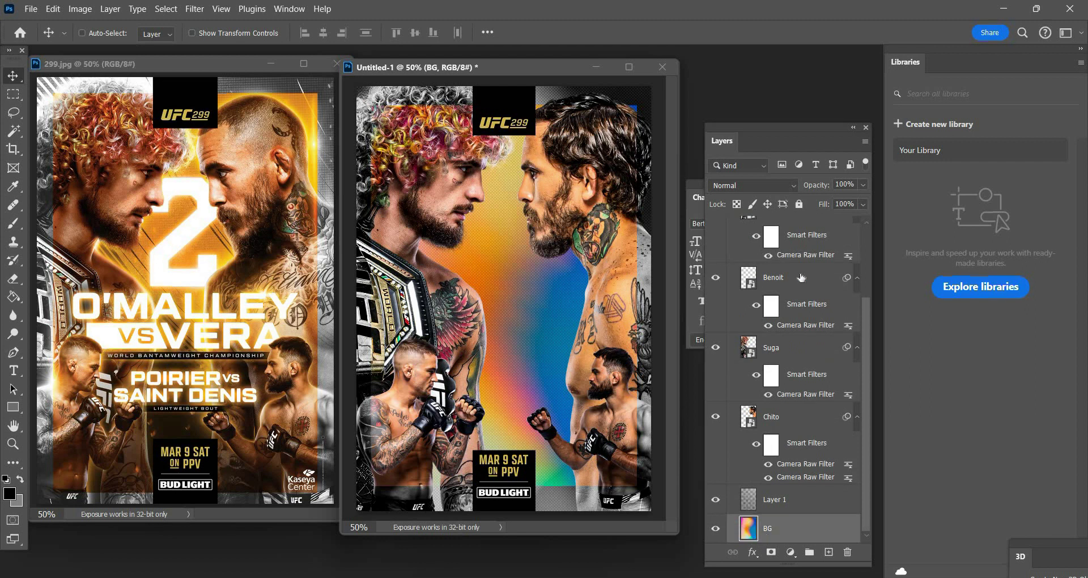
pyautogui.scroll(3, 803, 277)
pyautogui.click(31, 9)
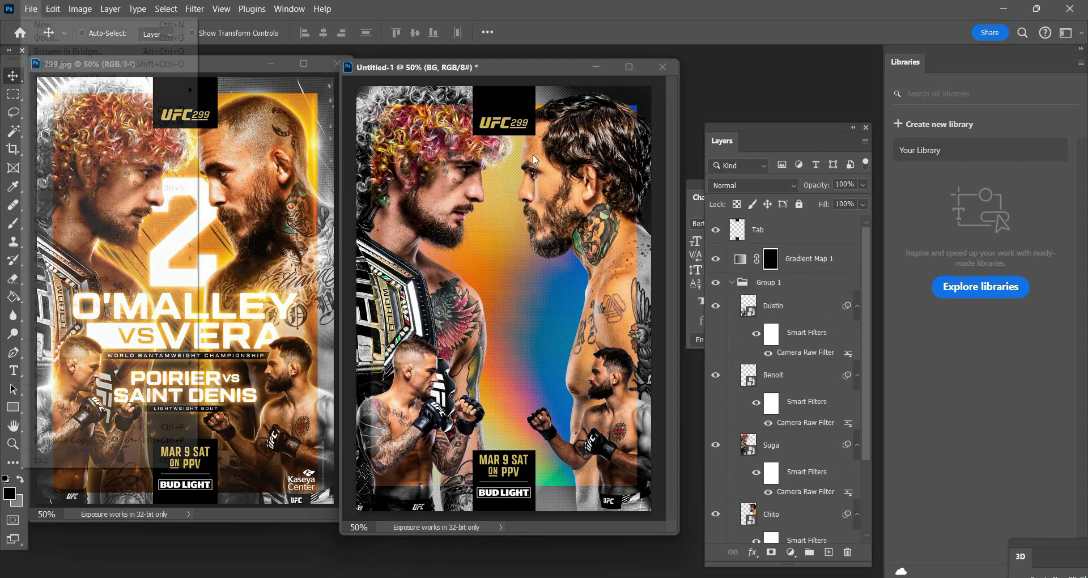
pyautogui.click(45, 38)
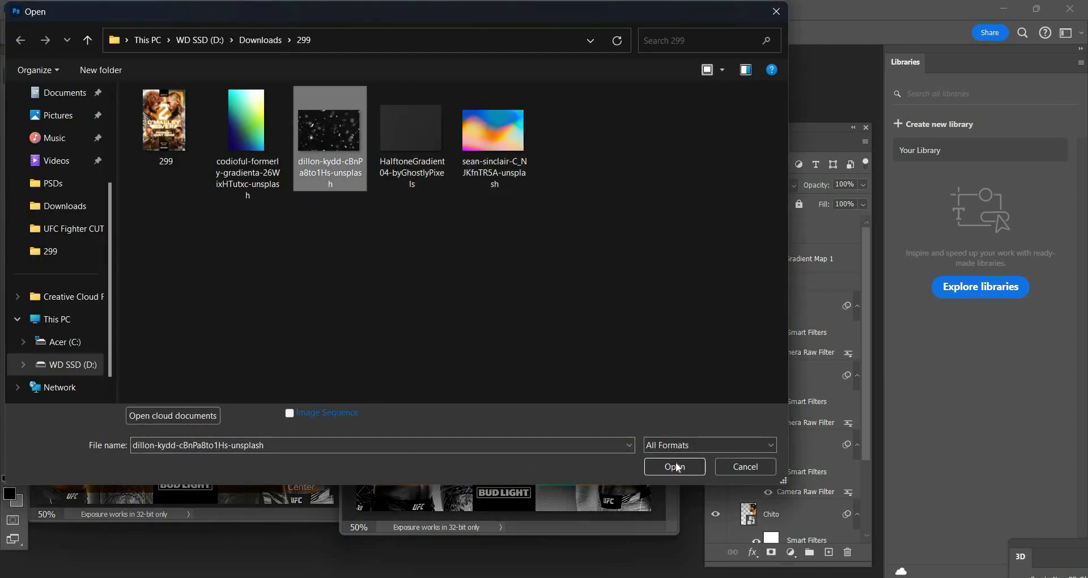
pyautogui.click(676, 466)
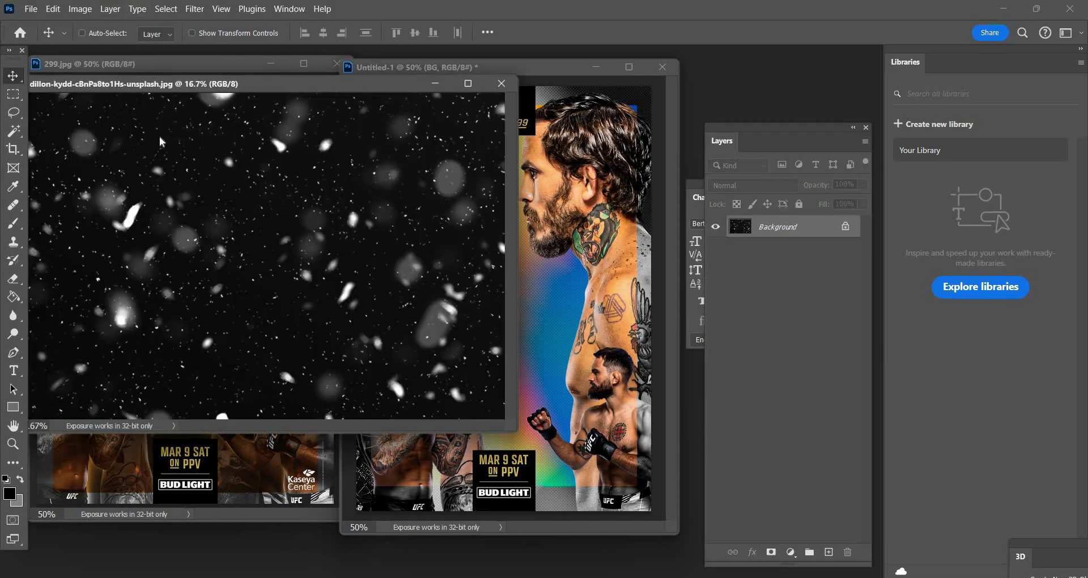
# - Rotate the particle image to portrait orientation and resize it to 1067 × 1600 pixels
pyautogui.click(91, 7)
pyautogui.press('Return')
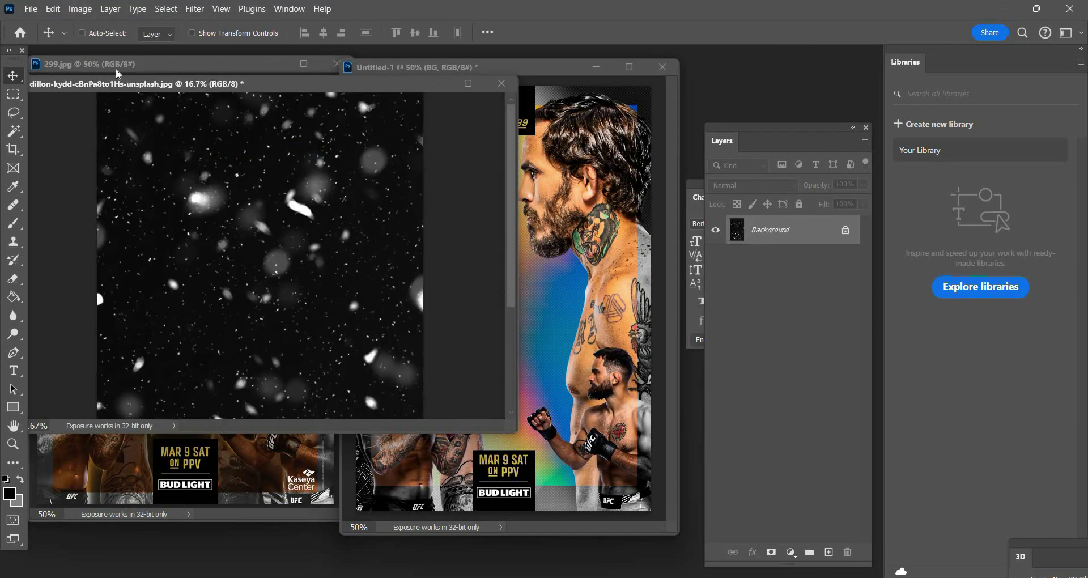
pyautogui.hotkey('alt', 'i')
pyautogui.press('Down')
pyautogui.press('Down')
pyautogui.press('Down')
pyautogui.press('Down')
pyautogui.press('Down')
pyautogui.press('Return')
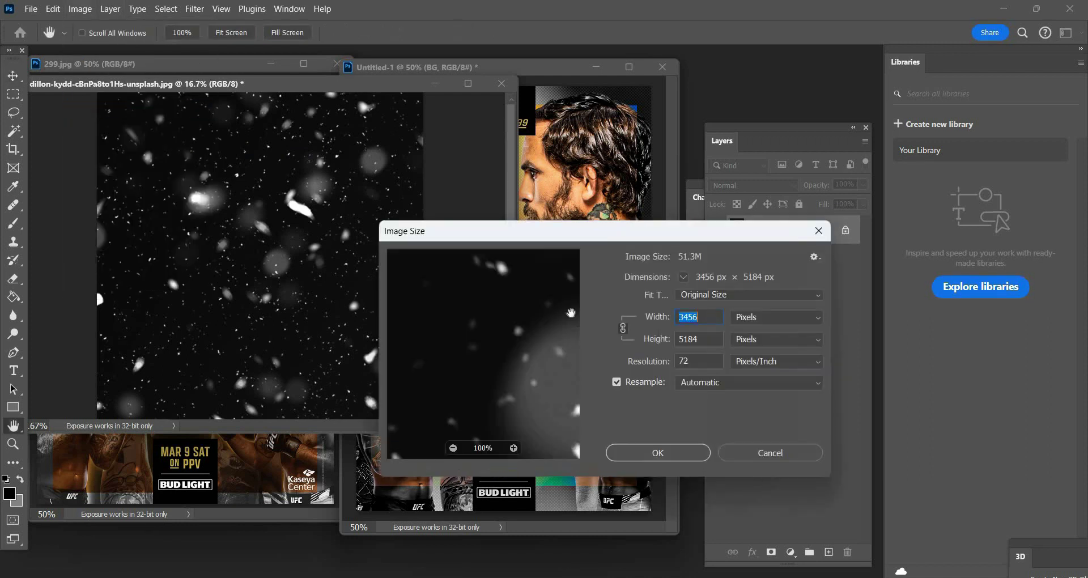
pyautogui.write('107')
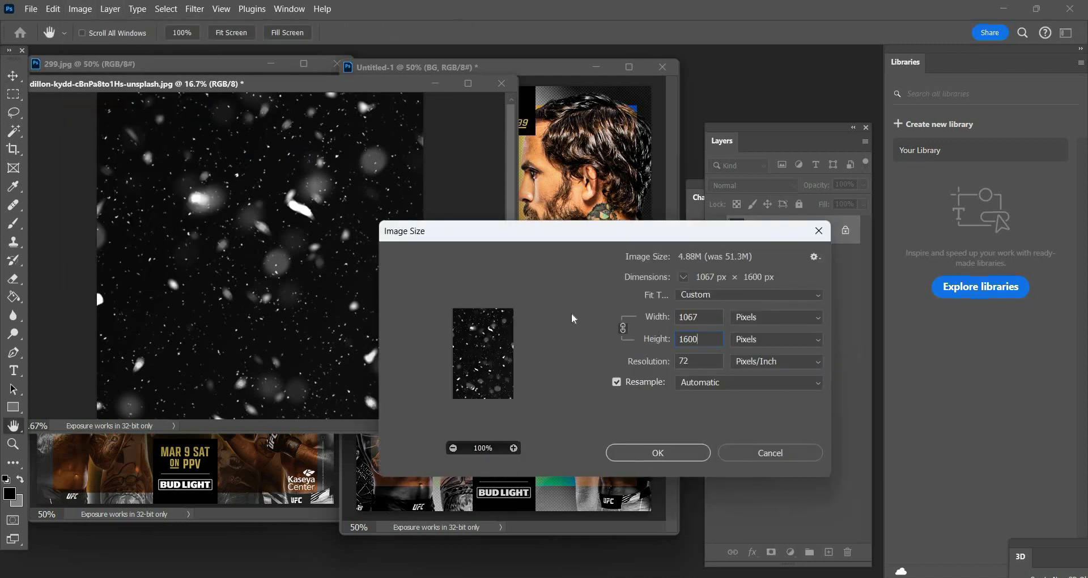
pyautogui.press('Tab')
pyautogui.press('Return')
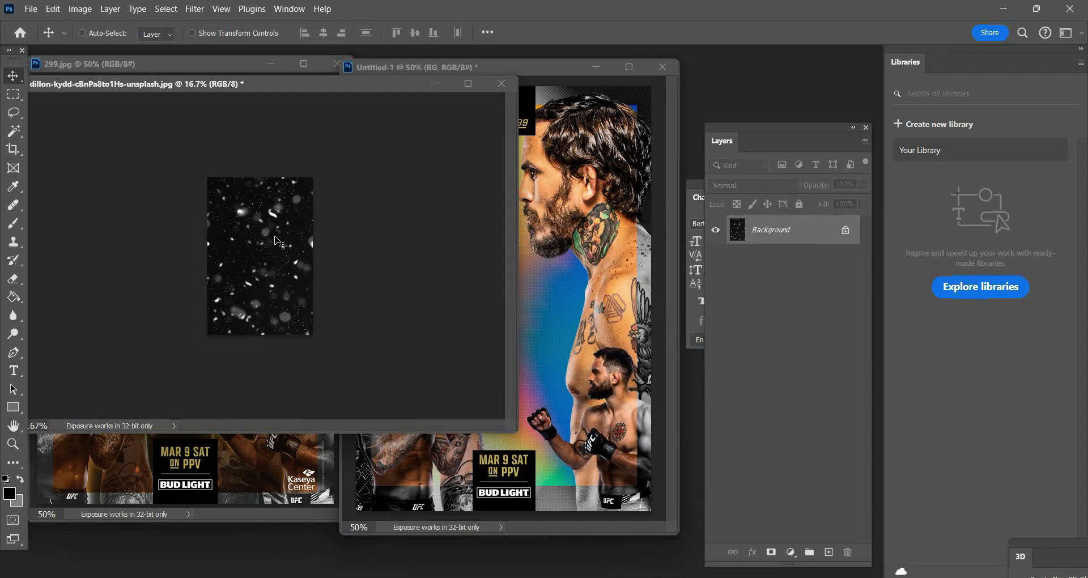
# - Copy the particle image into the poster document and close its source file without saving
pyautogui.moveTo(559, 190); pyautogui.dragTo(533, 249)
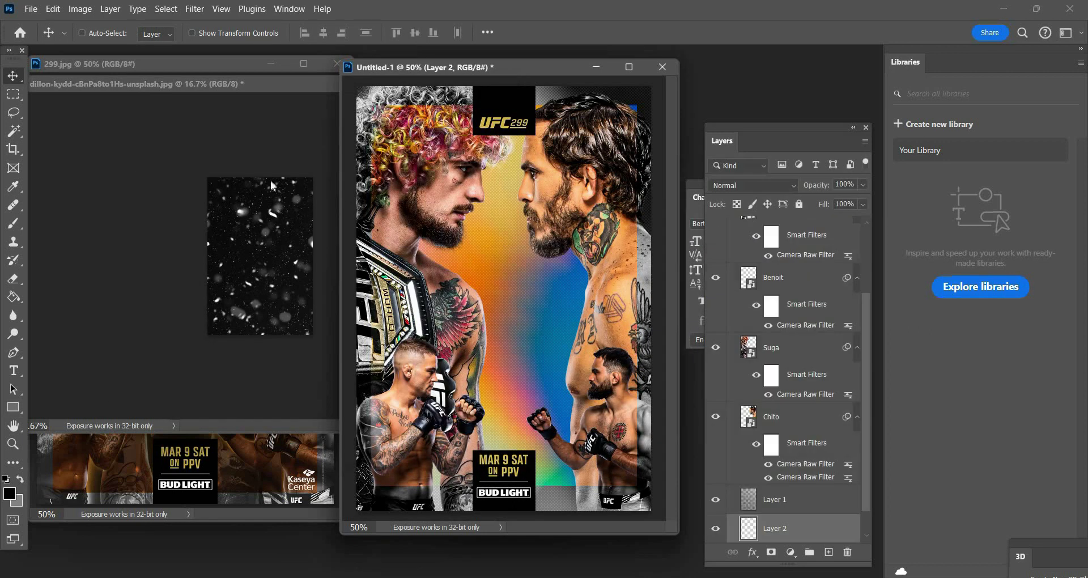
pyautogui.hotkey('ctrl', 'Tab')
pyautogui.click(502, 83)
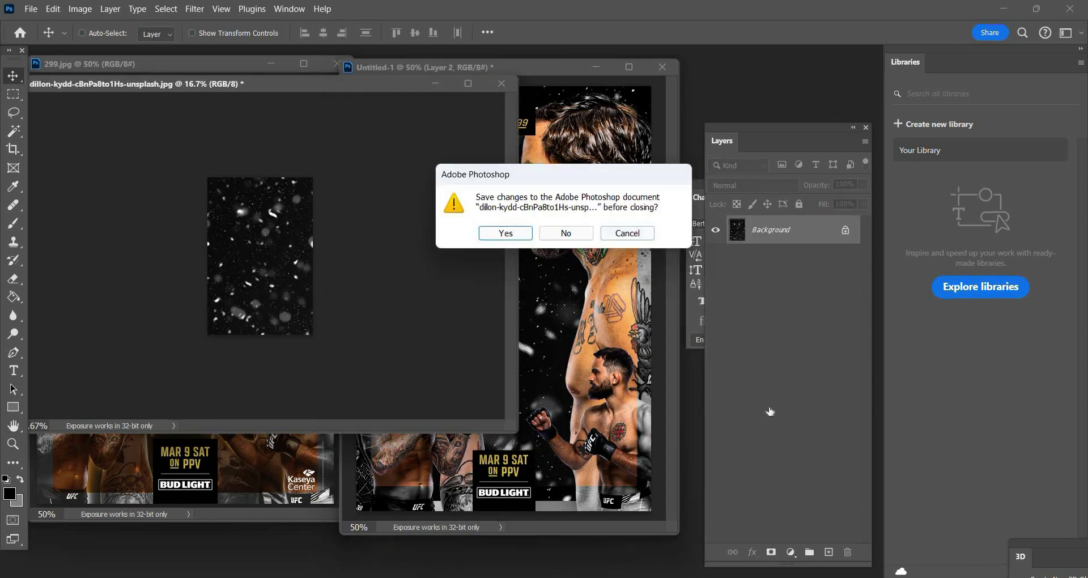
pyautogui.click(566, 233)
# - Place the particle layer above Dustin inside Group 1 and align it to cover the whole poster
pyautogui.moveTo(756, 161); pyautogui.dragTo(781, 264)
pyautogui.moveTo(561, 245); pyautogui.dragTo(504, 284)
pyautogui.hotkey('shift', 'Right')
pyautogui.press('Down')
pyautogui.press('Down')
pyautogui.press('Down')
pyautogui.press('Down')
pyautogui.press('Down')
pyautogui.press('Down')
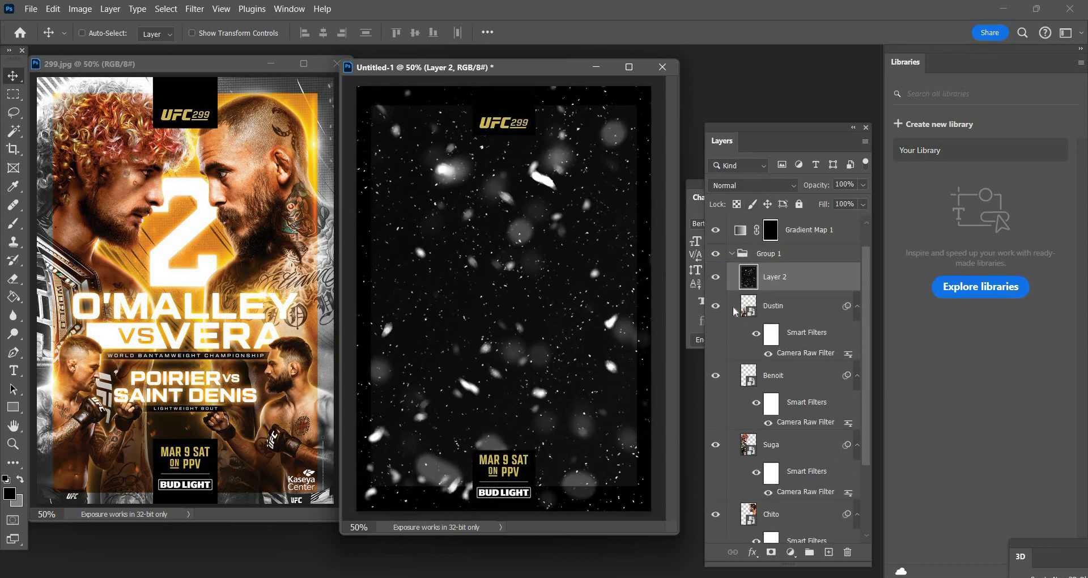
# - Set the particle layer's blend mode to Screen and clip a Hue/Saturation adjustment with Colorize enabled to it
pyautogui.click(749, 185)
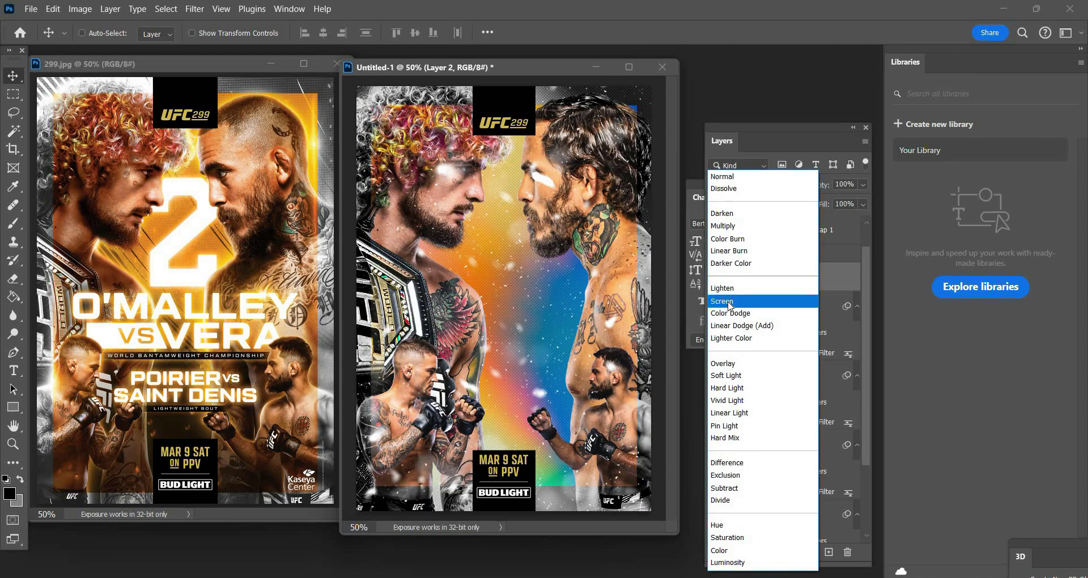
pyautogui.click(729, 305)
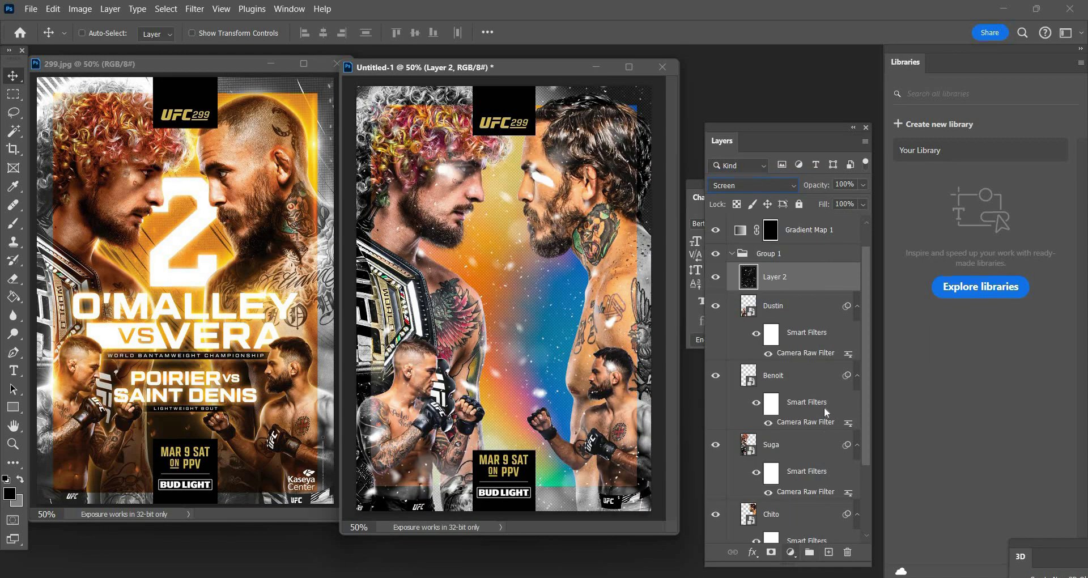
pyautogui.click(791, 552)
pyautogui.click(822, 415)
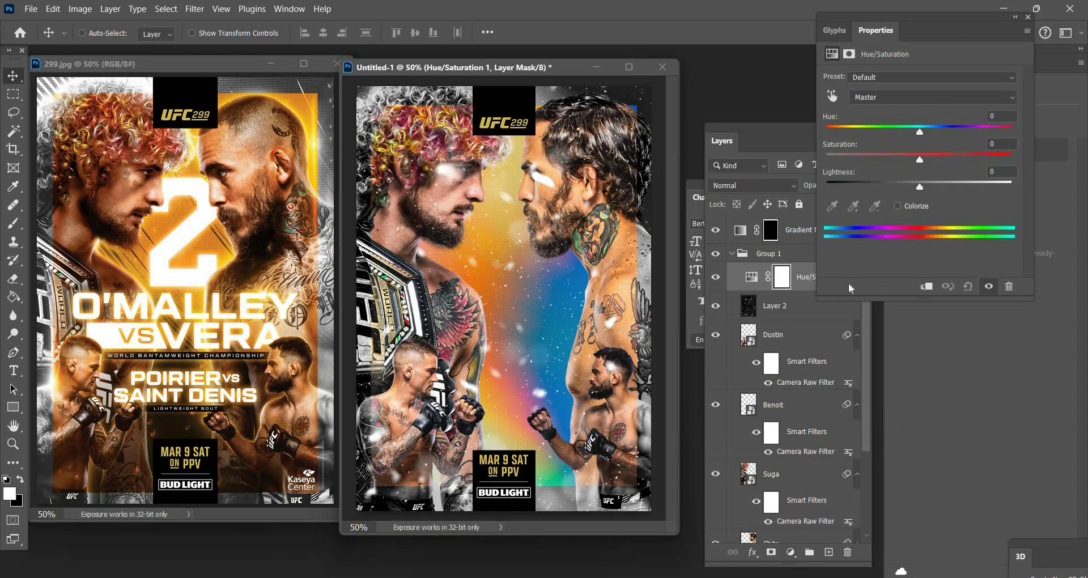
pyautogui.click(927, 286)
pyautogui.click(898, 207)
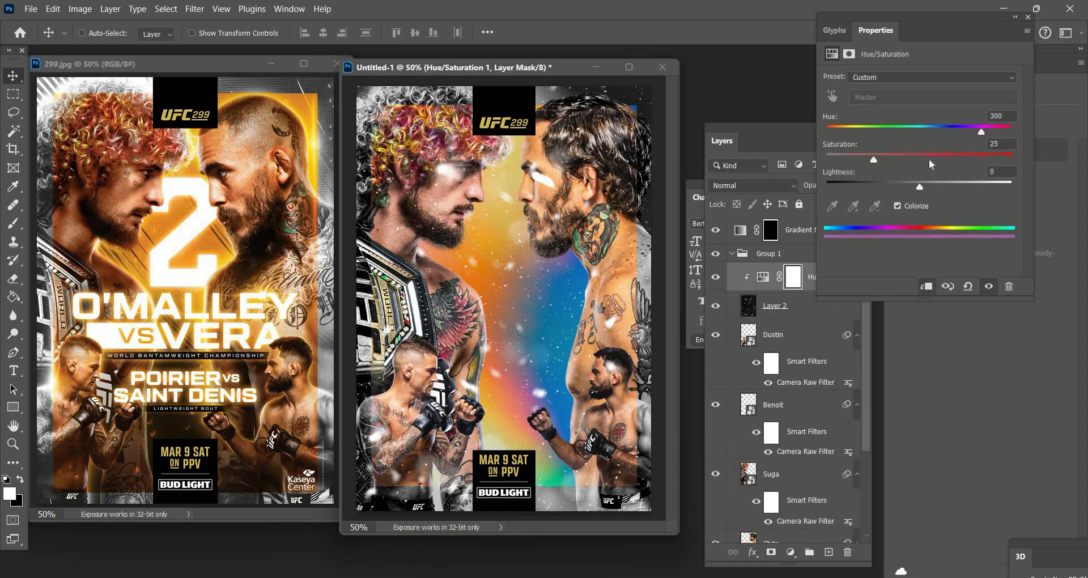
# - Tint the particles golden with Hue 47 and Saturation 63, and compare the poster with the particles hidden and shown
pyautogui.click(926, 154)
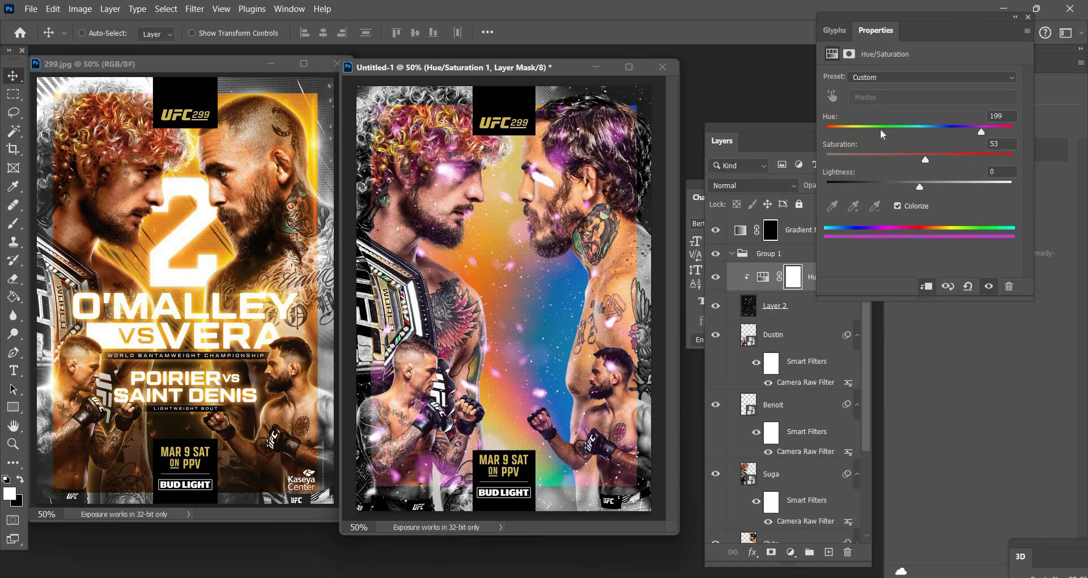
pyautogui.moveTo(880, 130); pyautogui.dragTo(850, 141)
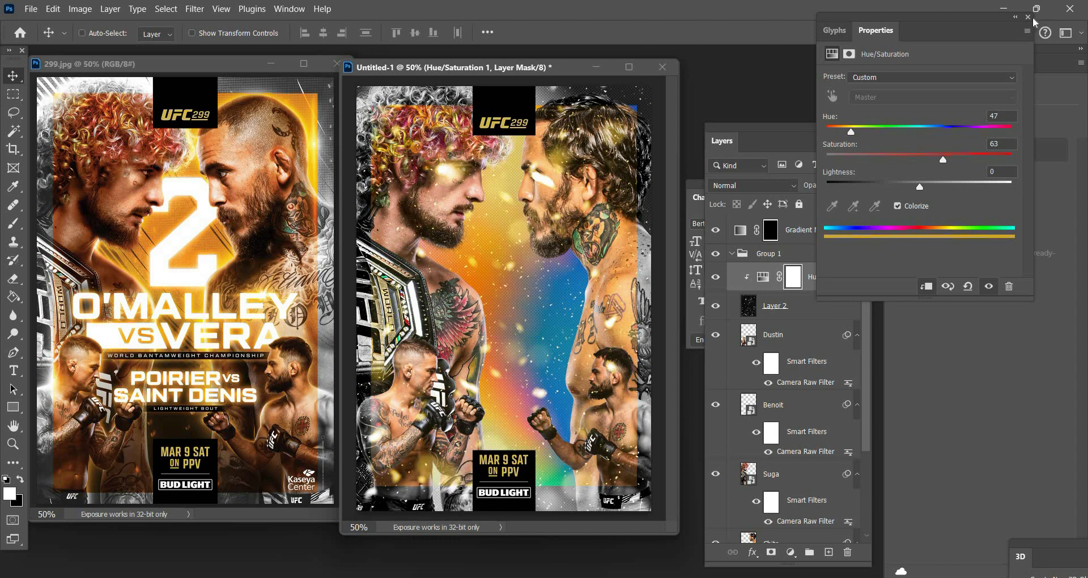
pyautogui.click(701, 320)
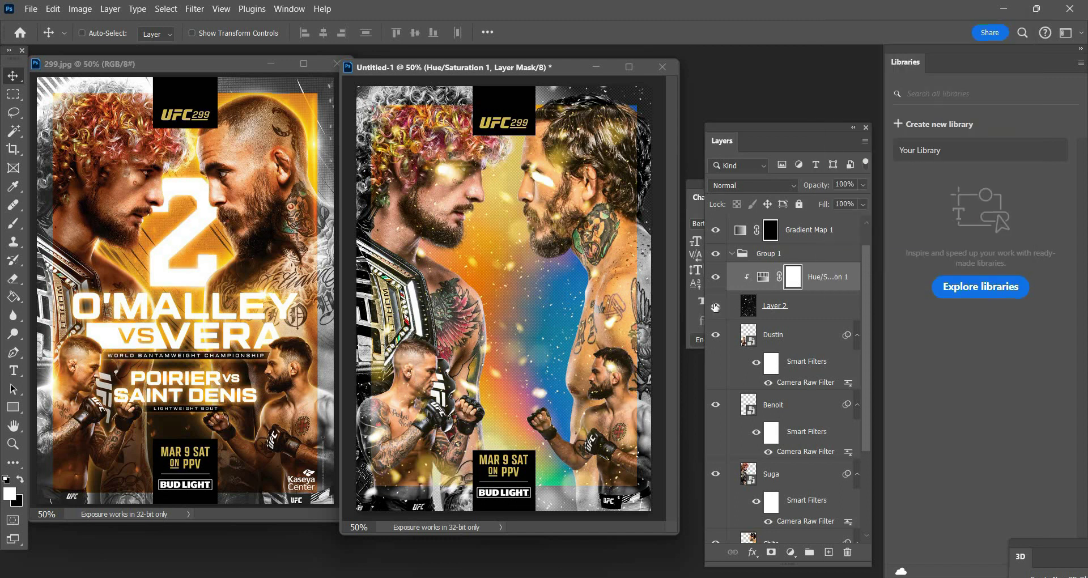
pyautogui.click(715, 306)
pyautogui.click(715, 306)
# - Try placing the particle layer and its Hue/Saturation adjustment above Gradient Map 1
pyautogui.click(753, 308)
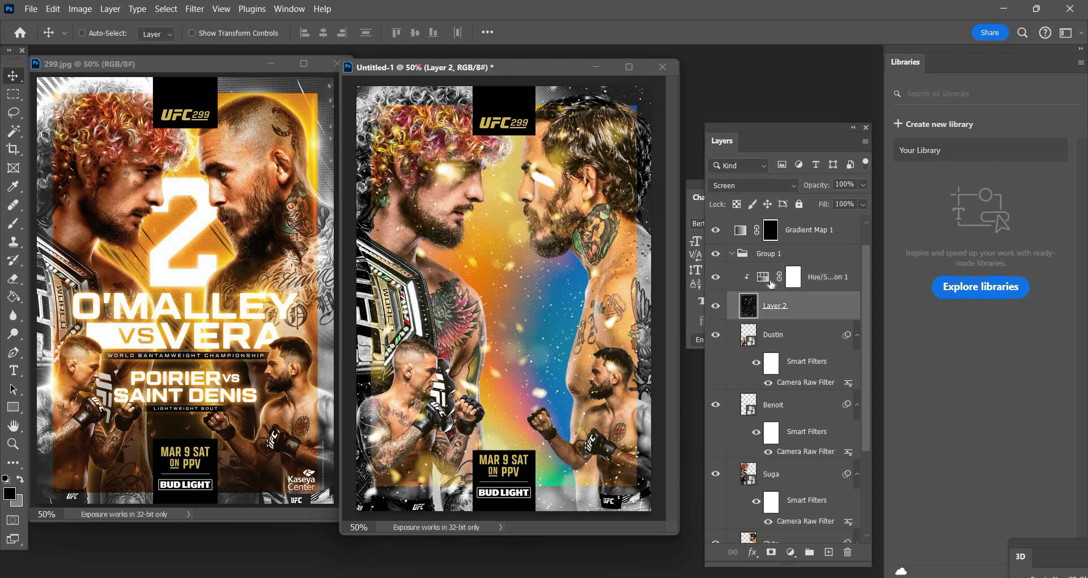
pyautogui.moveTo(753, 226); pyautogui.dragTo(754, 229)
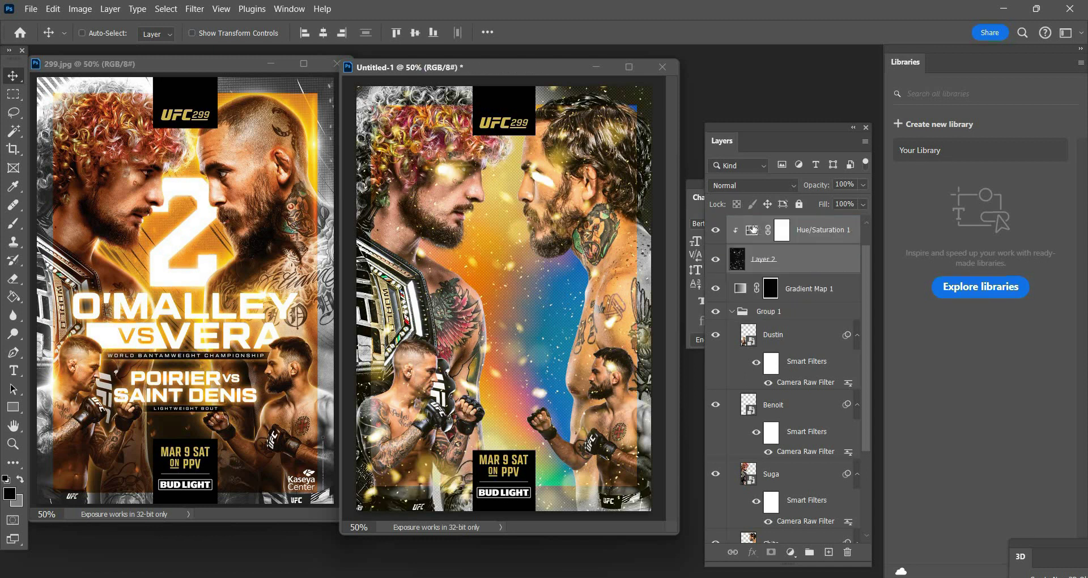
pyautogui.hotkey('ctrl', 'z')
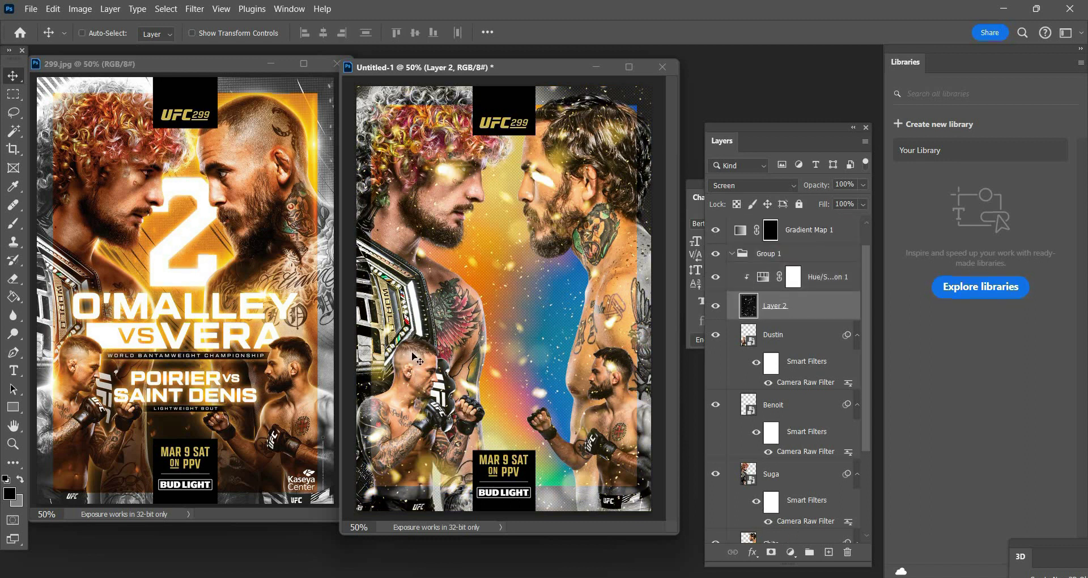
# - Add a mask to the particle layer and paint black with a soft 175 px brush to hide particles over the four fighters
pyautogui.click(770, 552)
pyautogui.press('b')
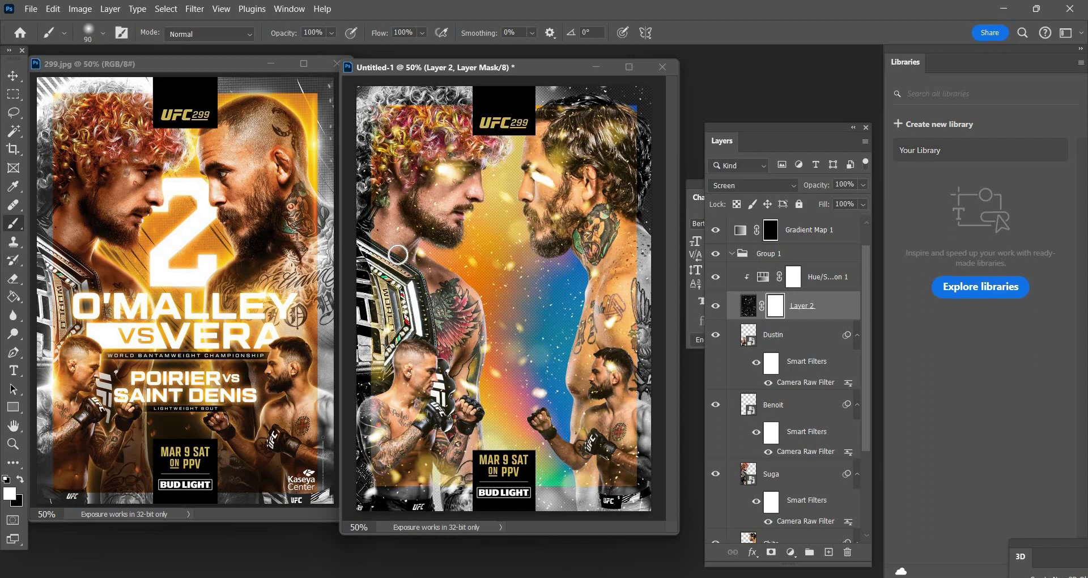
pyautogui.press('x')
pyautogui.press(']')
pyautogui.press(']')
pyautogui.press(']')
pyautogui.press(']')
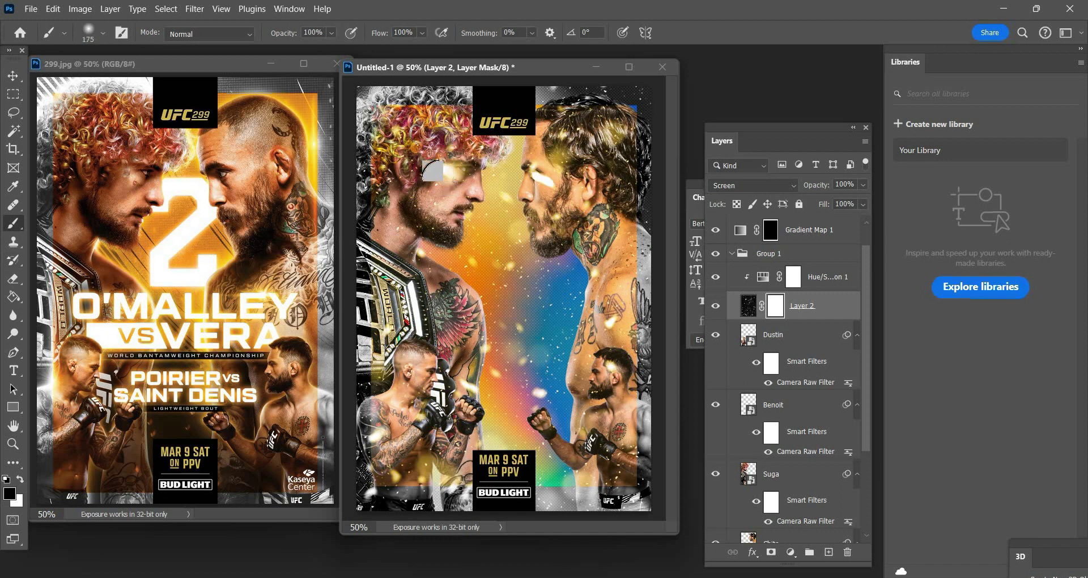
pyautogui.moveTo(447, 185)
pyautogui.mouseDown()
pyautogui.moveTo(429, 214)
pyautogui.moveTo(462, 155)
pyautogui.moveTo(446, 153)
pyautogui.moveTo(517, 173)
pyautogui.moveTo(524, 164)
pyautogui.moveTo(538, 168)
pyautogui.moveTo(549, 215)
pyautogui.moveTo(572, 118)
pyautogui.moveTo(596, 136)
pyautogui.moveTo(539, 234)
pyautogui.moveTo(535, 197)
pyautogui.moveTo(586, 180)
pyautogui.moveTo(595, 224)
pyautogui.moveTo(597, 247)
pyautogui.mouseUp()
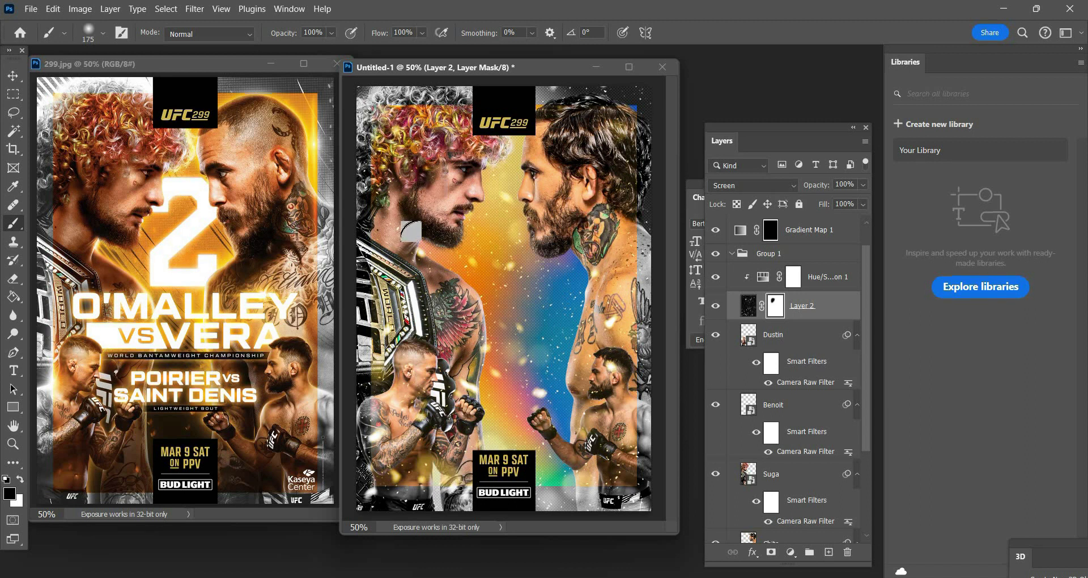
pyautogui.moveTo(412, 232)
pyautogui.mouseDown()
pyautogui.moveTo(429, 192)
pyautogui.moveTo(422, 154)
pyautogui.moveTo(394, 221)
pyautogui.moveTo(425, 386)
pyautogui.moveTo(411, 380)
pyautogui.moveTo(424, 346)
pyautogui.moveTo(433, 405)
pyautogui.moveTo(414, 408)
pyautogui.moveTo(446, 405)
pyautogui.mouseUp()
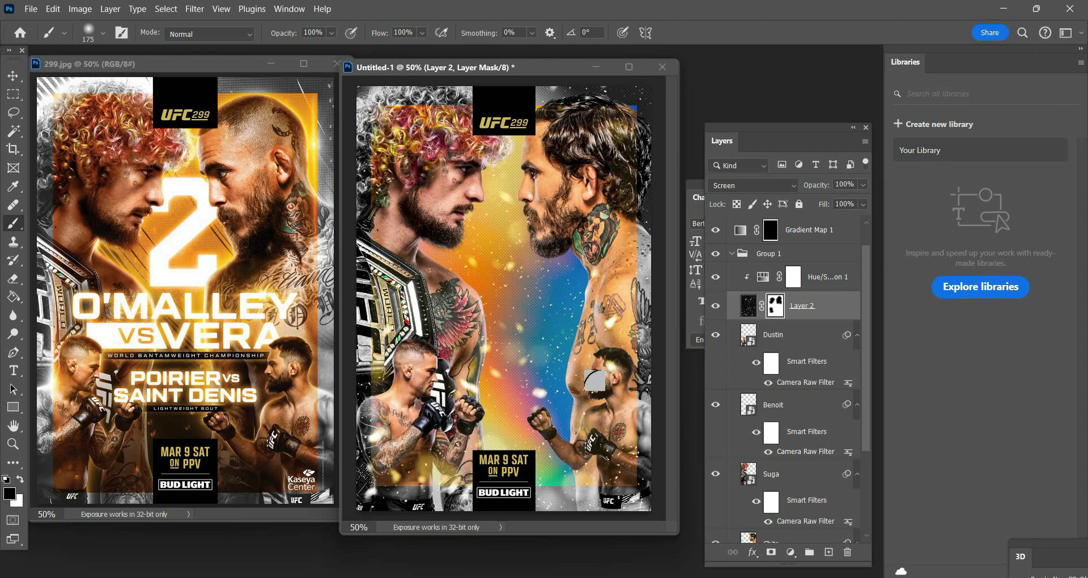
pyautogui.moveTo(594, 379)
pyautogui.mouseDown()
pyautogui.moveTo(607, 363)
pyautogui.moveTo(592, 406)
pyautogui.moveTo(609, 400)
pyautogui.moveTo(584, 426)
pyautogui.moveTo(594, 441)
pyautogui.moveTo(572, 432)
pyautogui.mouseUp()
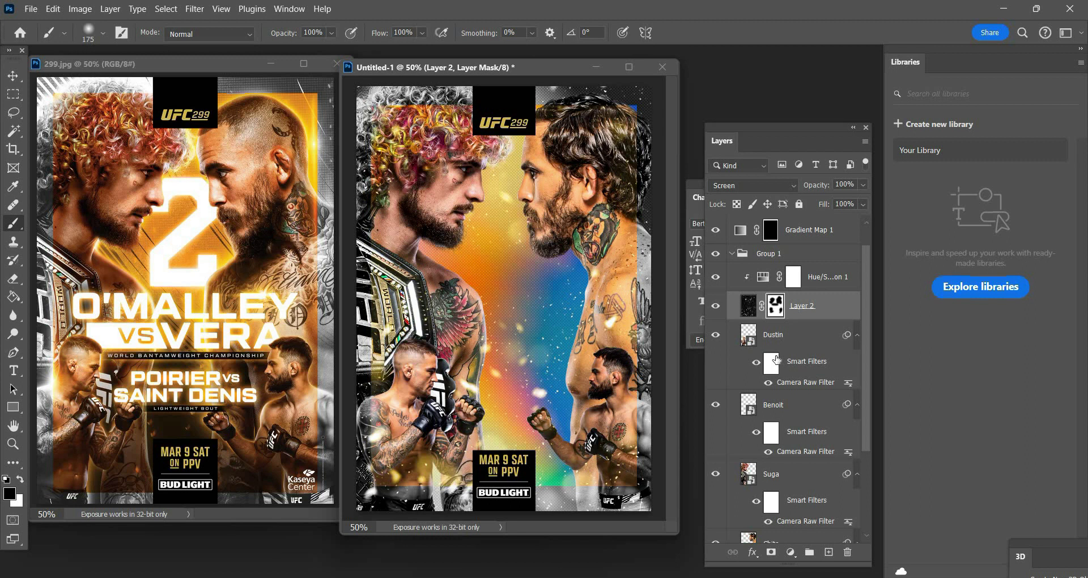
# - Group the Dustin, Benoit, Suga and Chito layers together inside Group 1
pyautogui.click(733, 254)
pyautogui.click(736, 261)
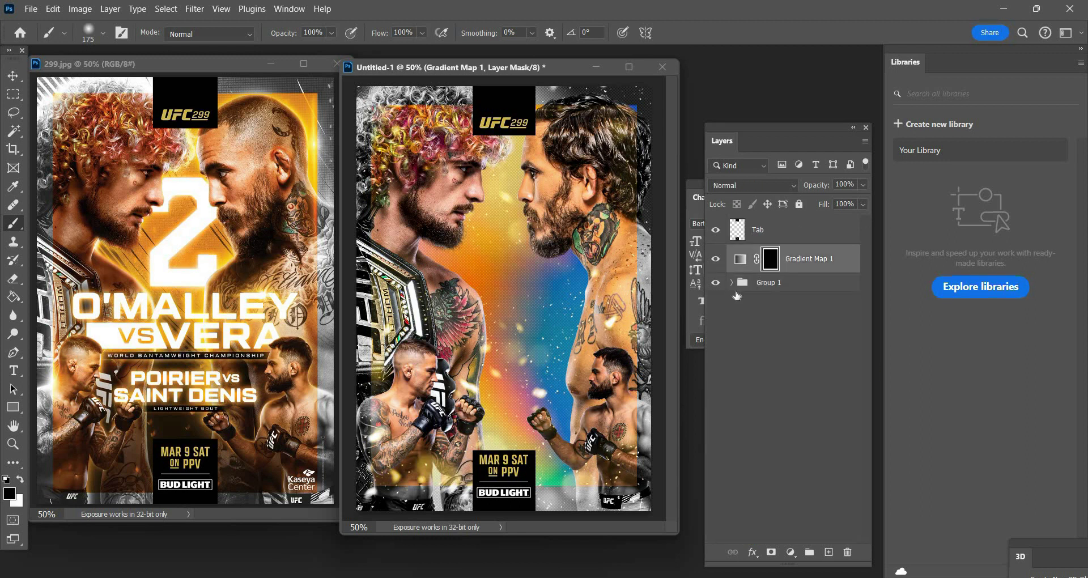
pyautogui.click(731, 282)
pyautogui.click(778, 366)
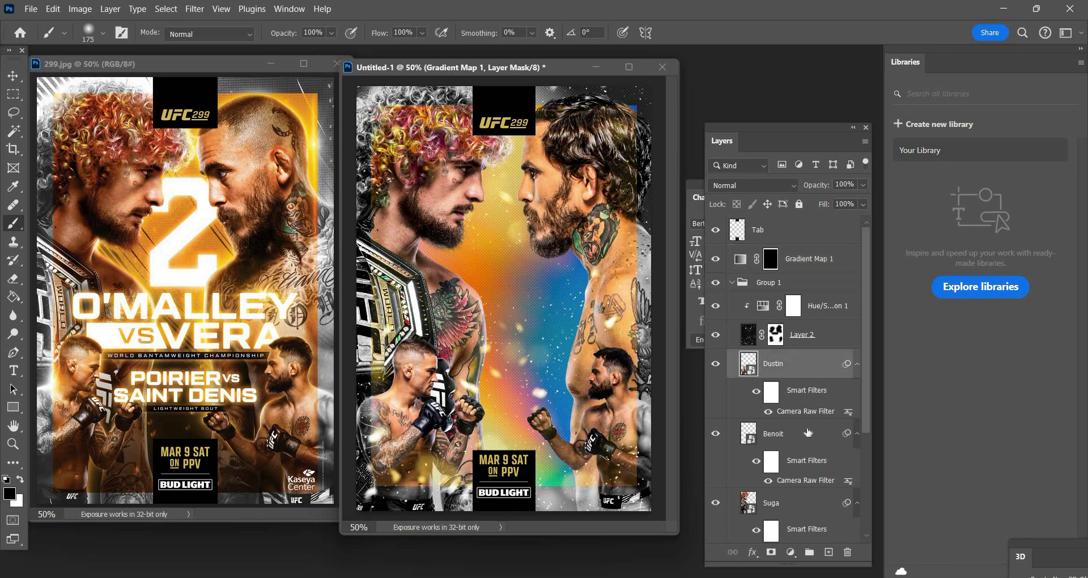
pyautogui.scroll(-3, 801, 435)
pyautogui.keyDown('shift'); pyautogui.click(792, 434); pyautogui.keyUp('shift')
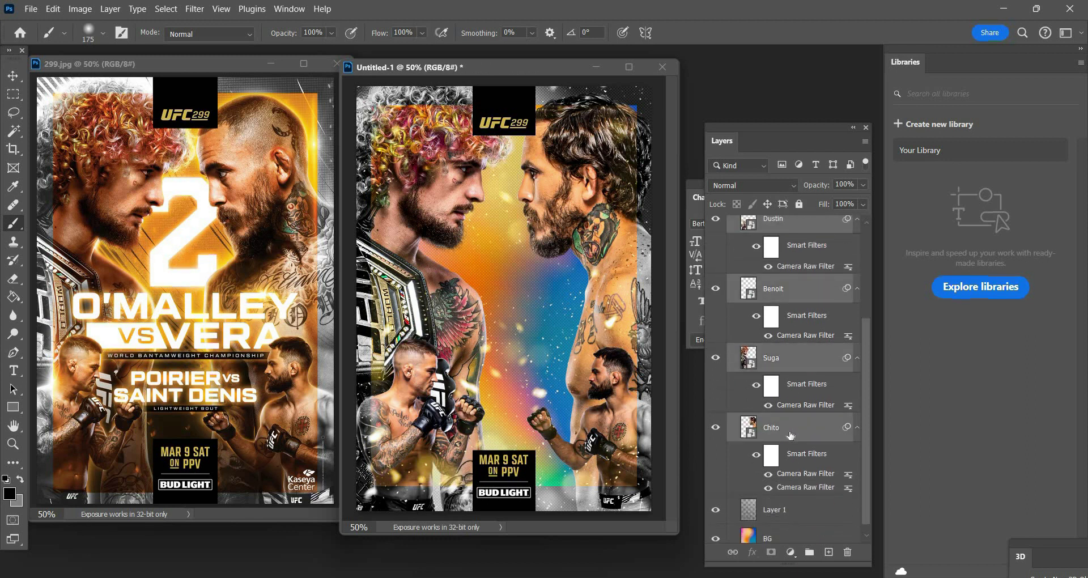
pyautogui.moveTo(789, 428); pyautogui.dragTo(809, 551)
# - Add a Gradient Map adjustment above Group 2, clipped so it affects only the grouped fighters
pyautogui.click(790, 552)
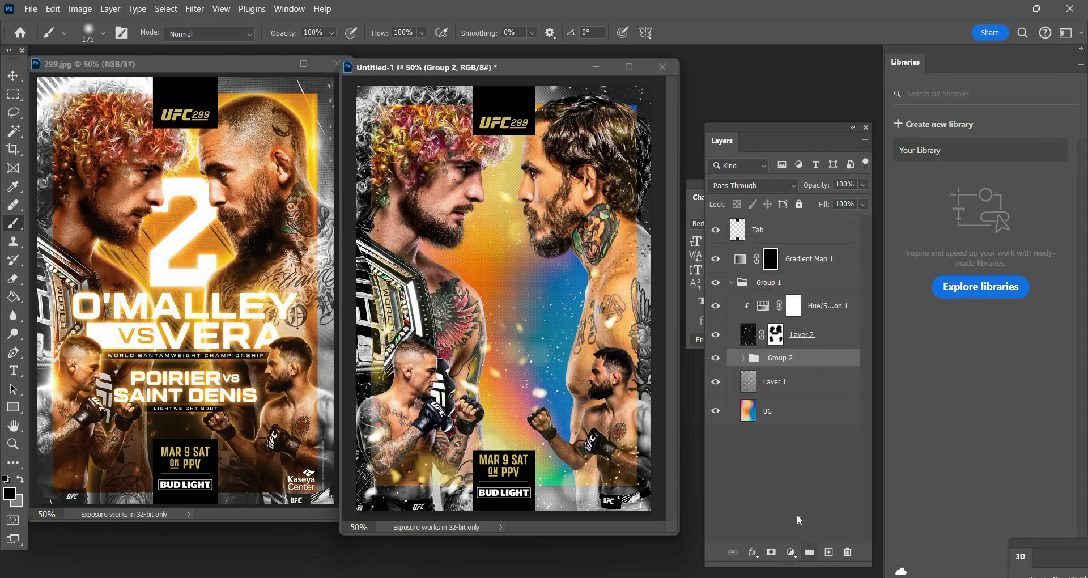
pyautogui.click(825, 532)
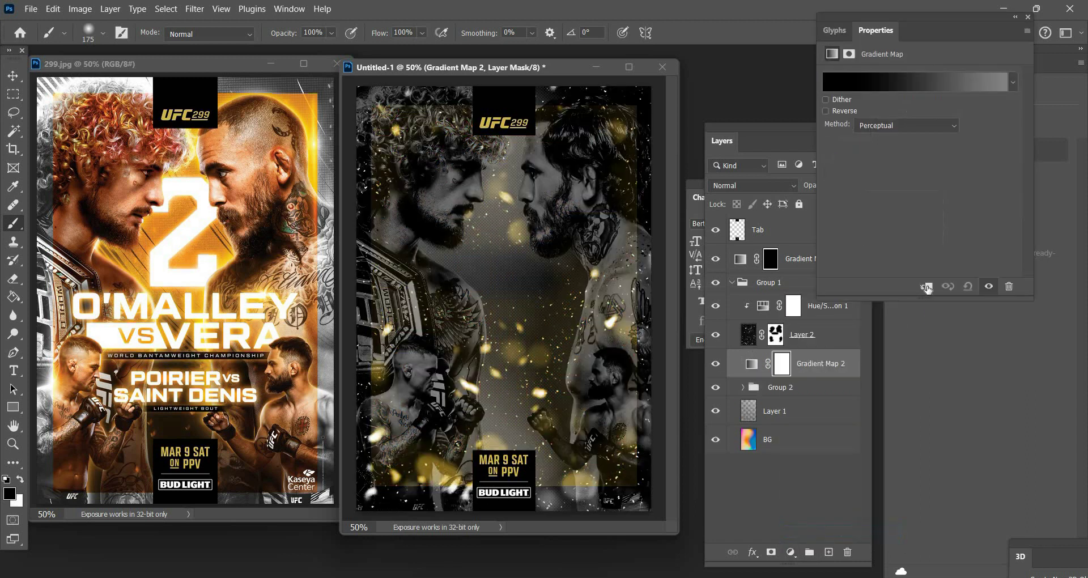
pyautogui.click(907, 82)
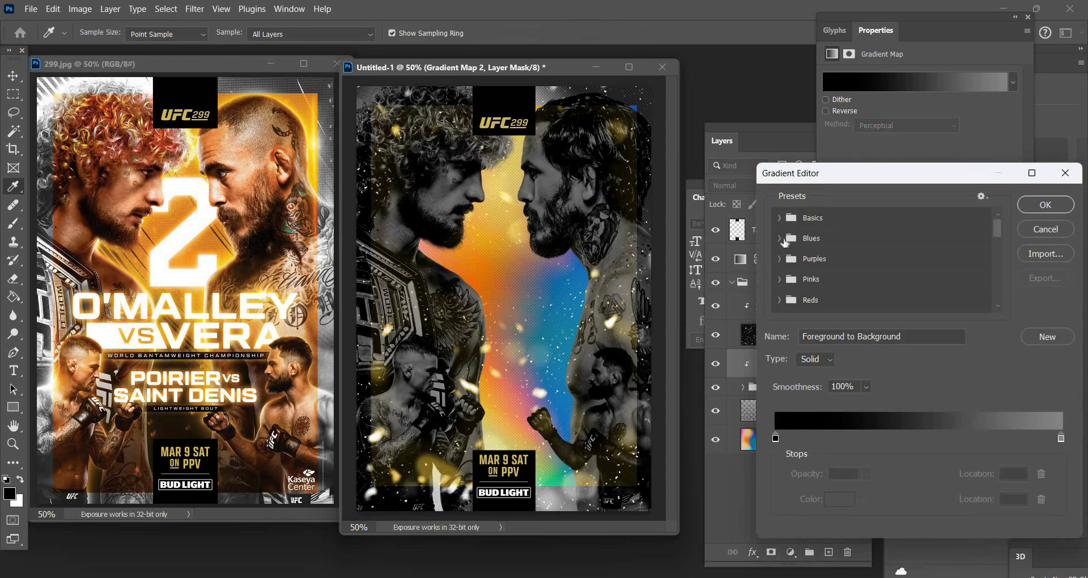
# - Set the highlight end stop of the fighters' gradient map to pink f47aea
pyautogui.click(775, 438)
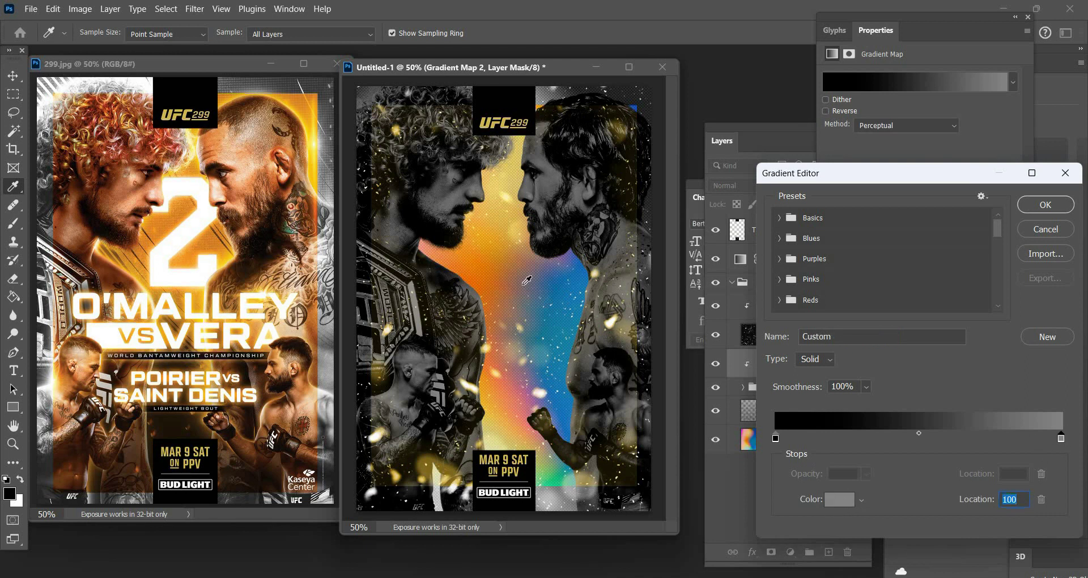
pyautogui.click(843, 499)
pyautogui.write('ffffff')
pyautogui.click(868, 365)
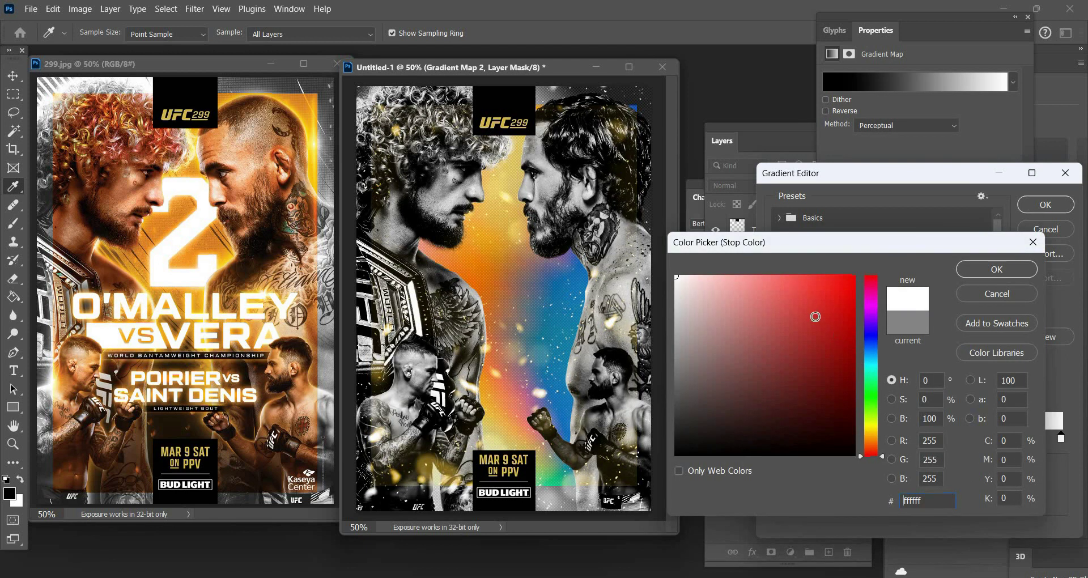
pyautogui.click(815, 317)
pyautogui.click(799, 304)
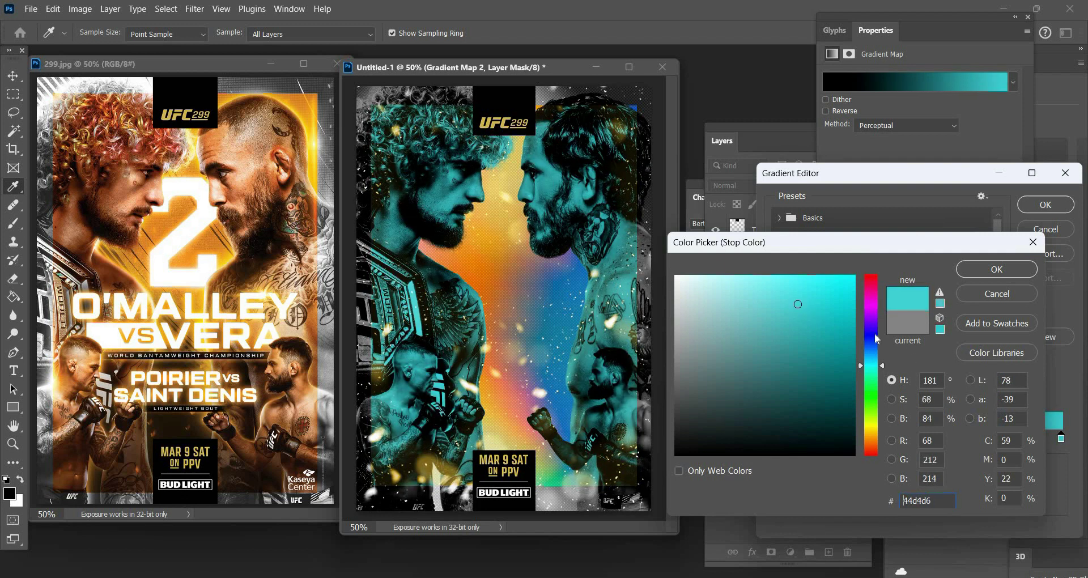
pyautogui.moveTo(872, 320); pyautogui.dragTo(871, 304)
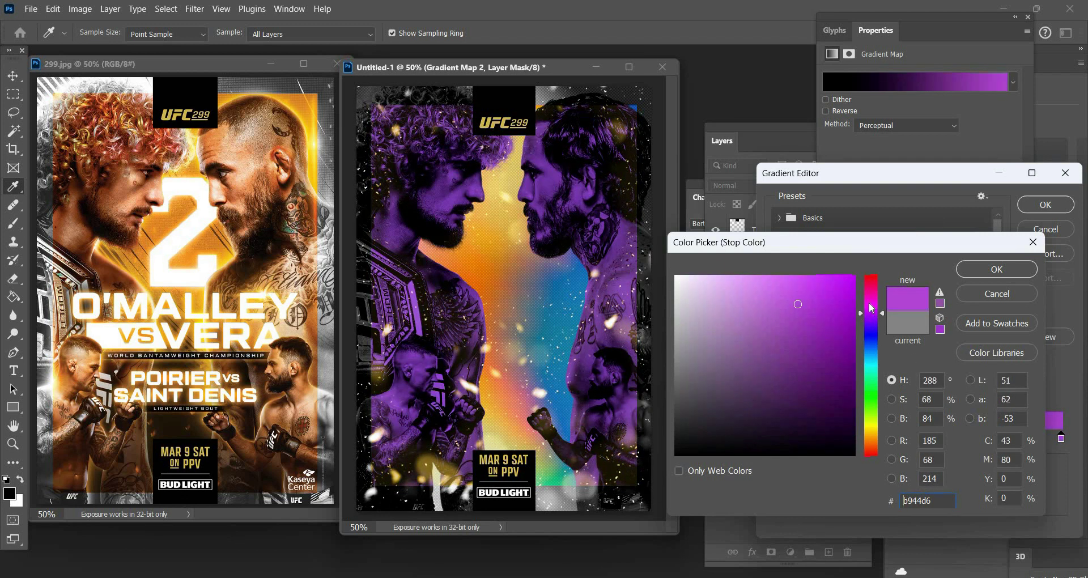
pyautogui.moveTo(805, 282); pyautogui.dragTo(778, 281)
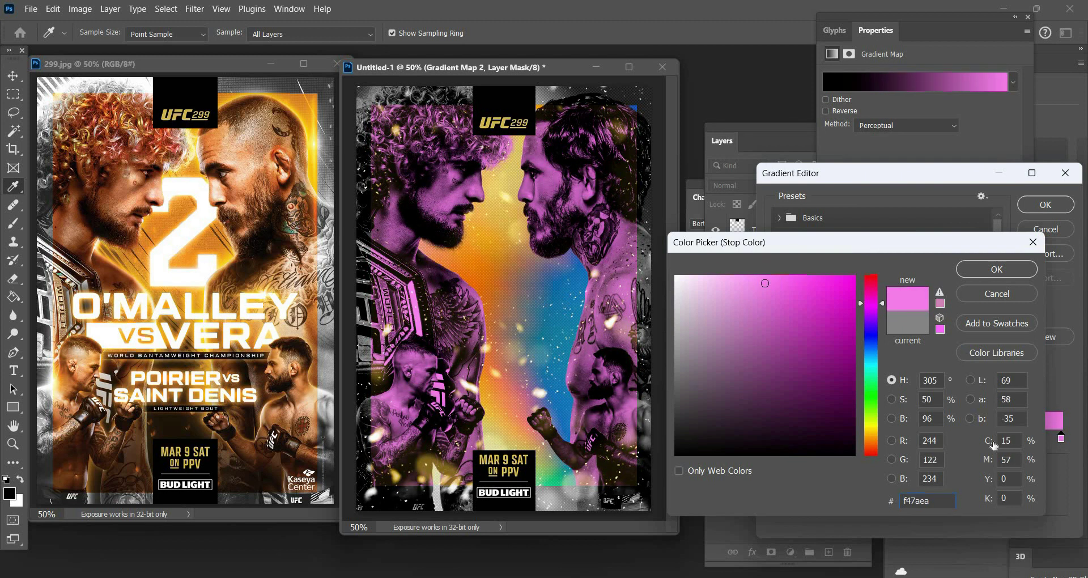
pyautogui.click(997, 269)
# - Add a yellow fde664 color stop to the gradient and place it at location 89, beyond the pink stop
pyautogui.click(968, 436)
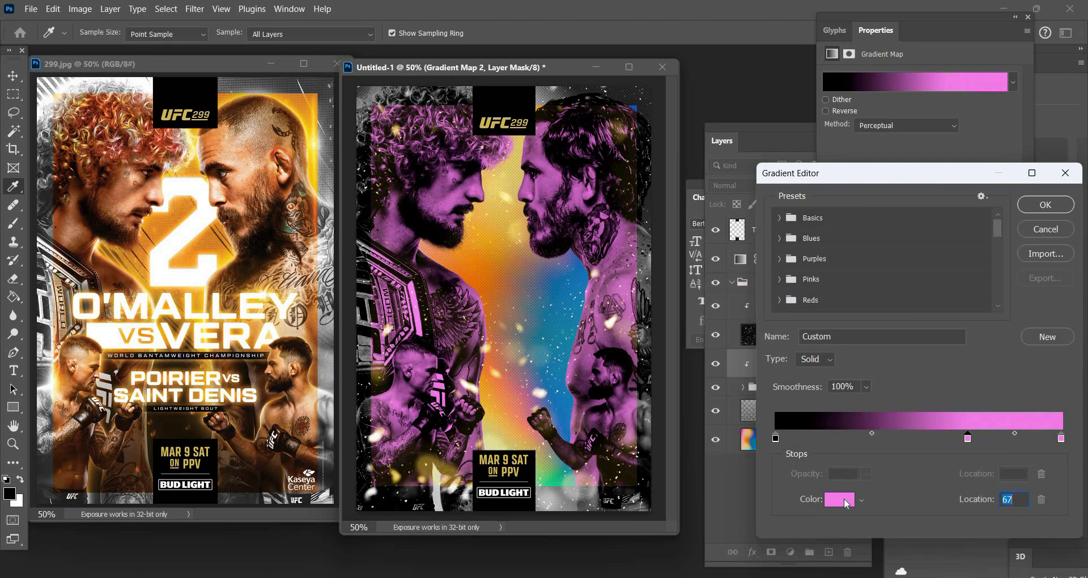
pyautogui.click(844, 500)
pyautogui.write('fde664')
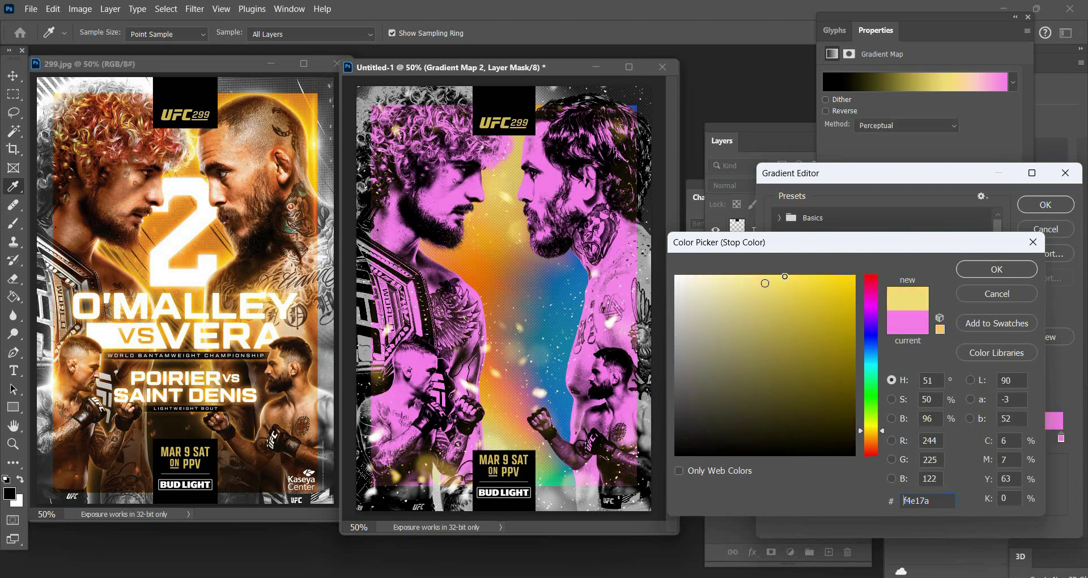
pyautogui.click(999, 269)
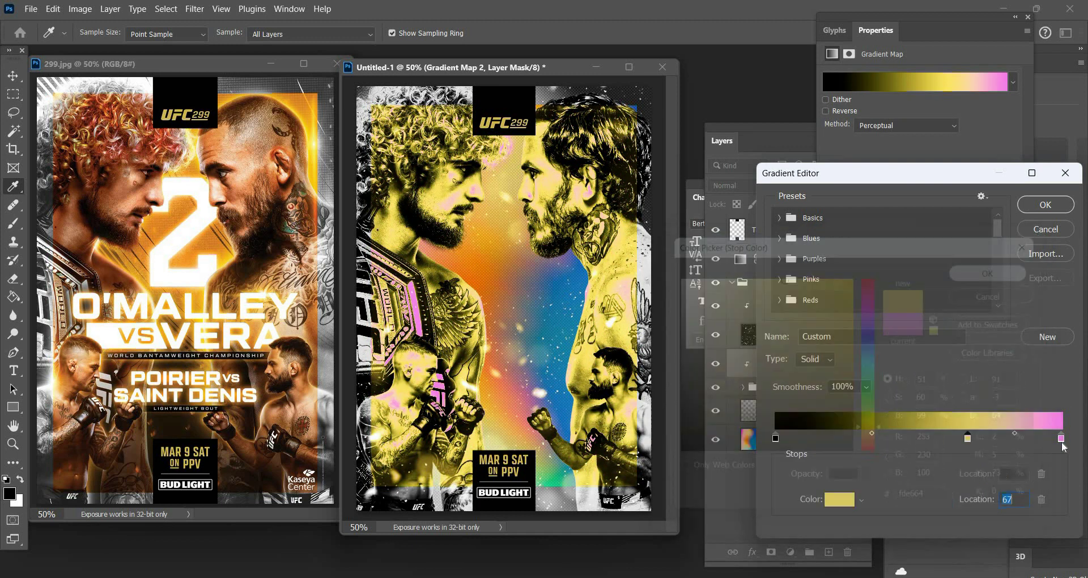
pyautogui.moveTo(969, 439)
pyautogui.mouseDown()
pyautogui.moveTo(1055, 438)
pyautogui.moveTo(981, 433)
pyautogui.mouseUp()
pyautogui.write('89')
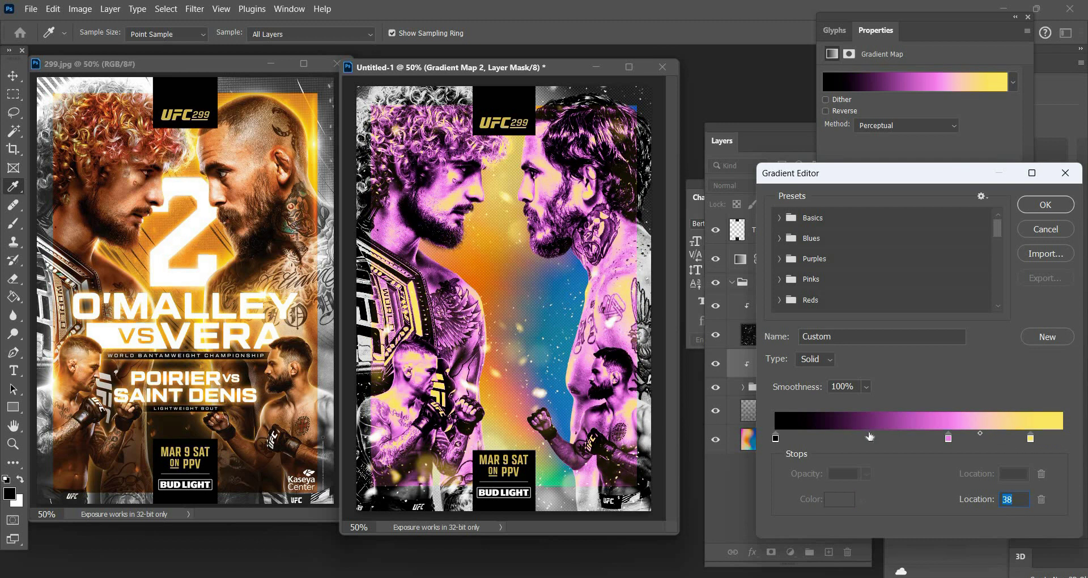
# - Add a cyan 6ae8ff color stop and place it at location 77, between the pink and yellow stops
pyautogui.click(868, 438)
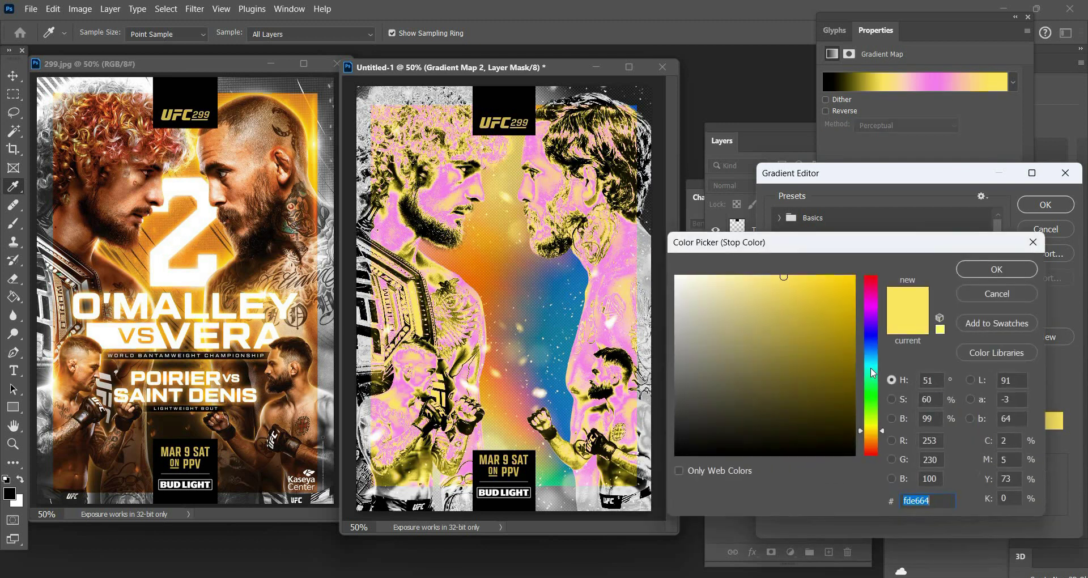
pyautogui.moveTo(882, 431); pyautogui.dragTo(878, 361)
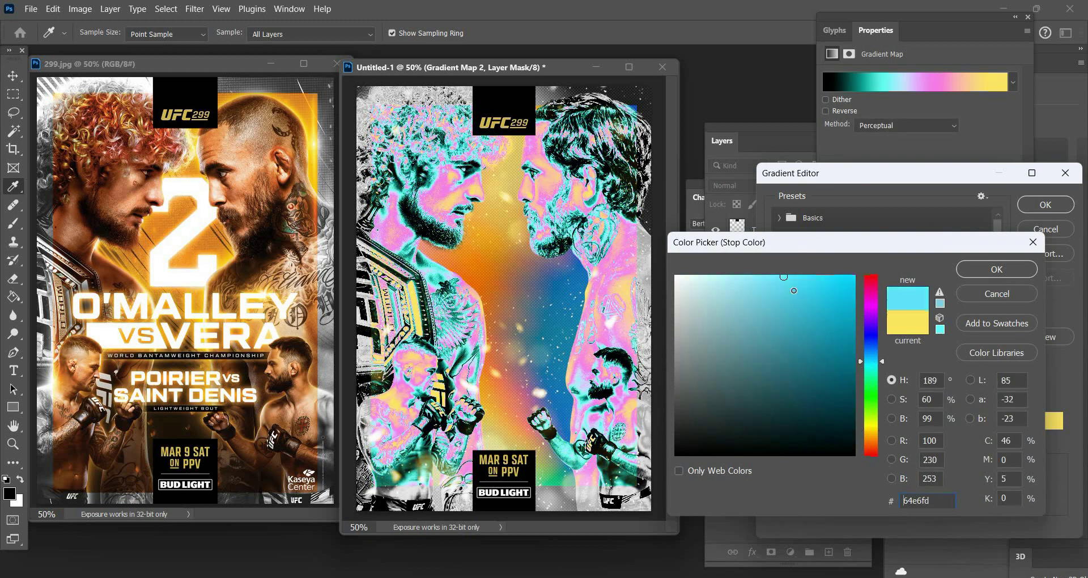
pyautogui.click(780, 276)
pyautogui.press('Return')
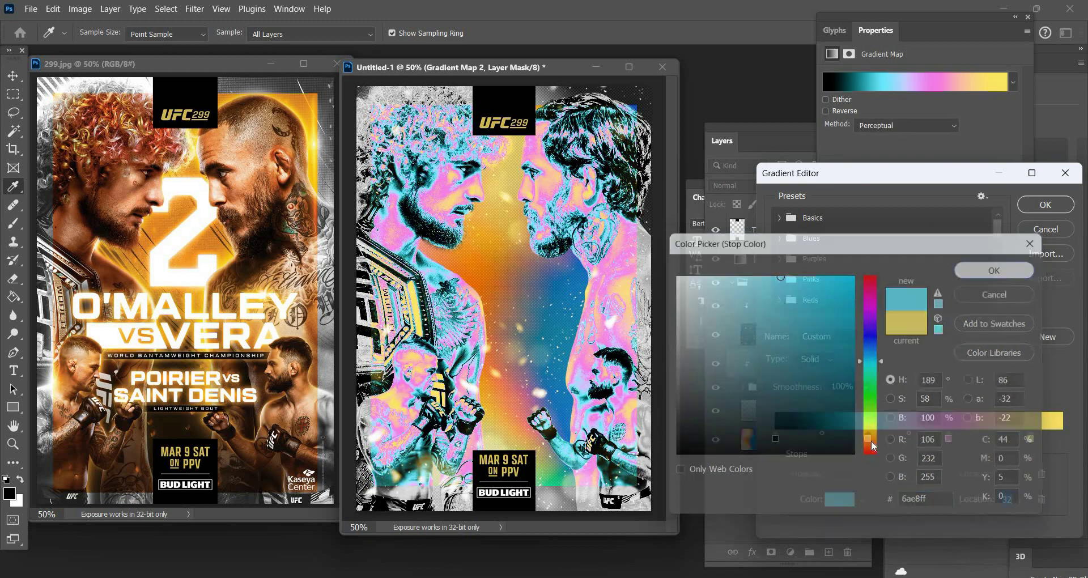
pyautogui.moveTo(974, 440); pyautogui.dragTo(976, 445)
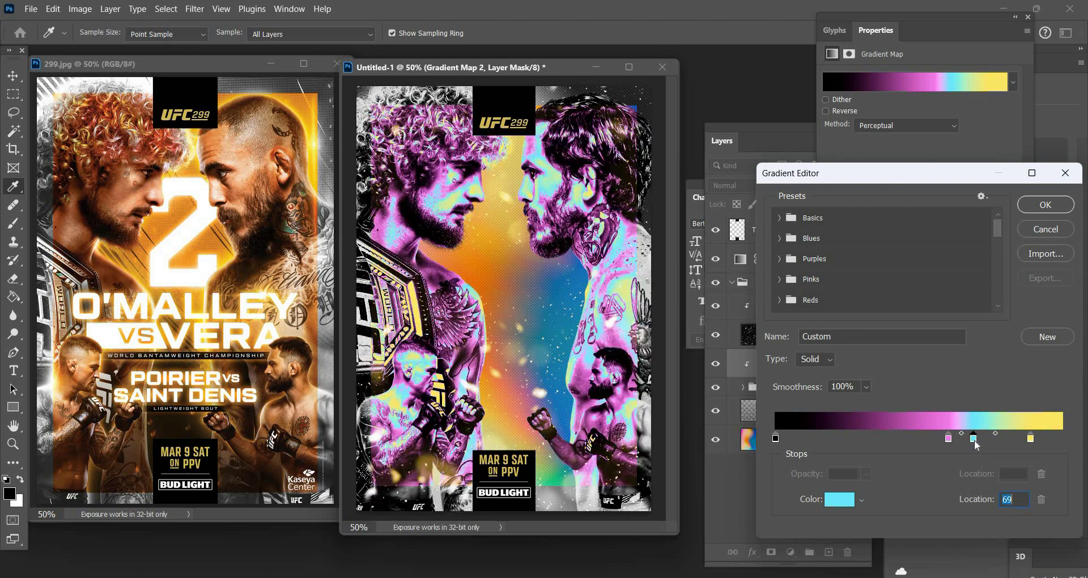
pyautogui.press('Up')
pyautogui.press('Up')
pyautogui.press('Up')
pyautogui.press('Up')
pyautogui.press('Up')
pyautogui.press('Up')
pyautogui.press('Up')
pyautogui.press('Up')
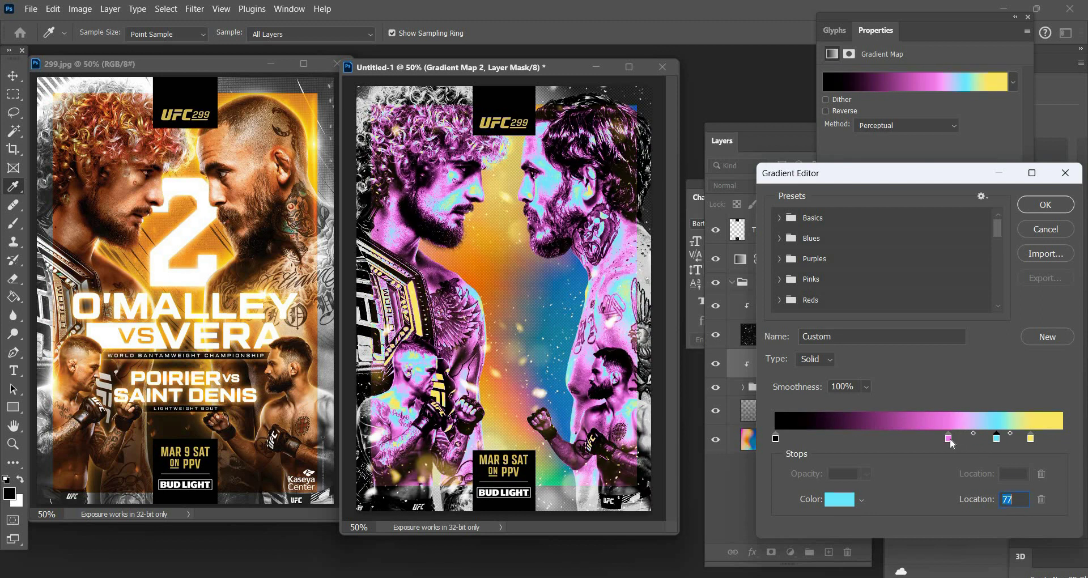
# - Move the pink stop closer to the black end, set the black-to-pink midpoint to 73, and apply the gradient
pyautogui.moveTo(948, 438)
pyautogui.mouseDown()
pyautogui.moveTo(888, 444)
pyautogui.moveTo(963, 433)
pyautogui.mouseUp()
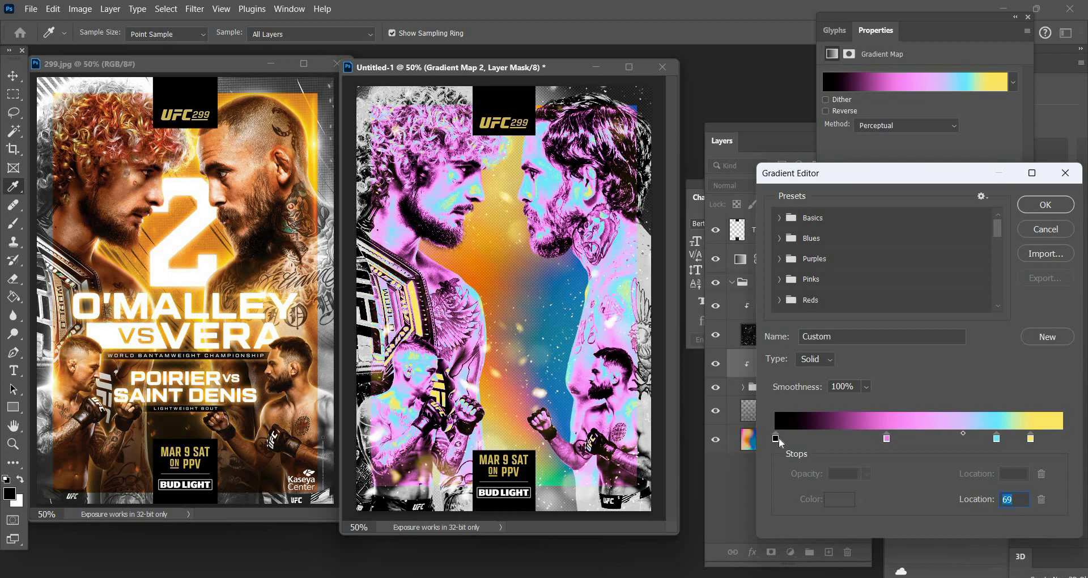
pyautogui.moveTo(832, 434); pyautogui.dragTo(858, 437)
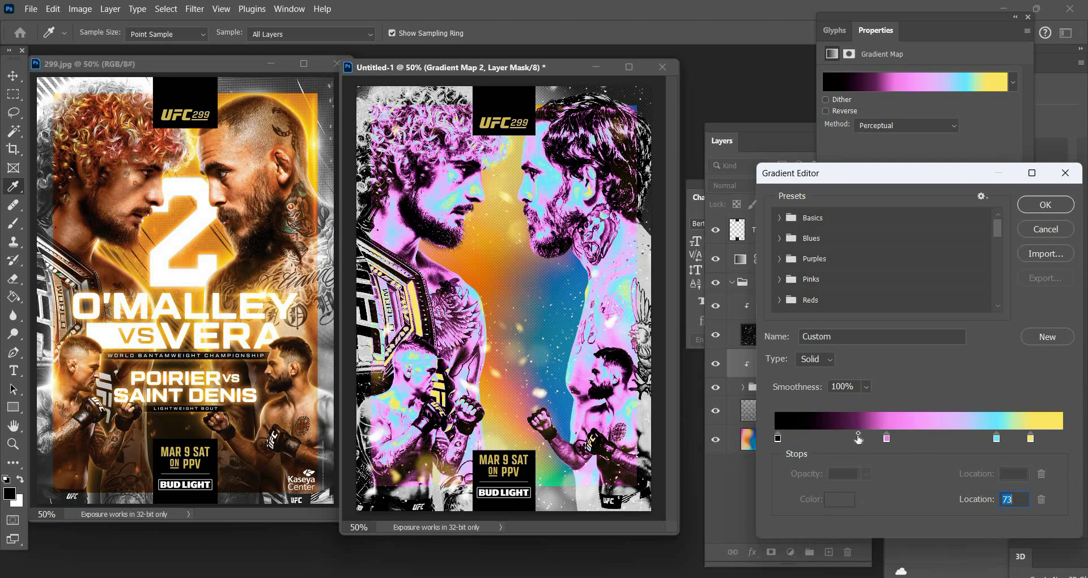
pyautogui.click(1045, 207)
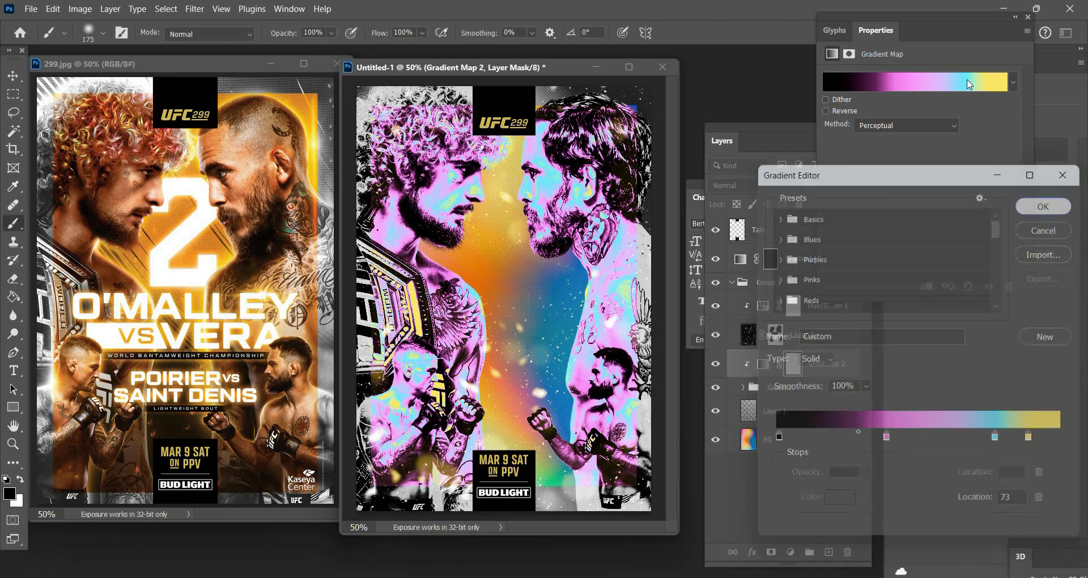
pyautogui.click(1030, 18)
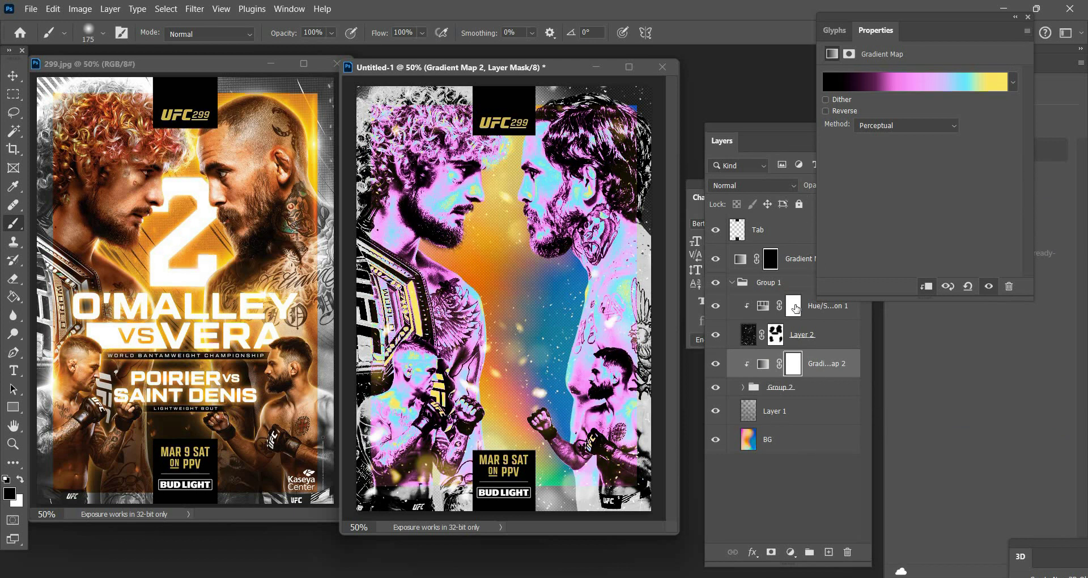
# - Compare the fighters with and without Gradient Map 2, and delete that adjustment's layer mask
pyautogui.click(716, 363)
pyautogui.hotkey('ctrl', 'z')
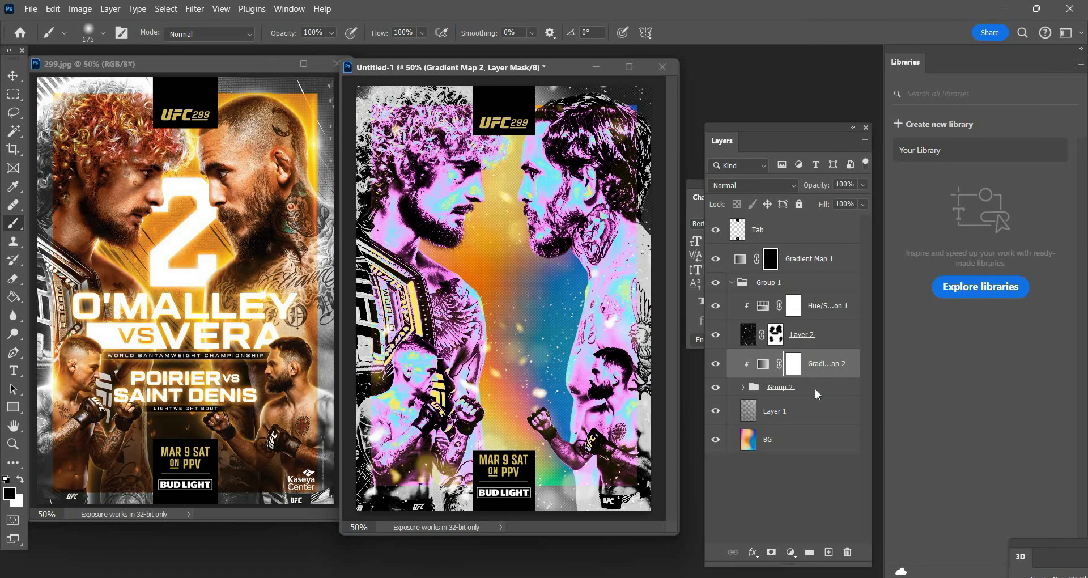
pyautogui.rightClick(793, 361)
pyautogui.click(816, 385)
# - Set Gradient Map 2 to the Darken blend mode at 49% opacity, comparing the fighters with it hidden and shown
pyautogui.click(737, 186)
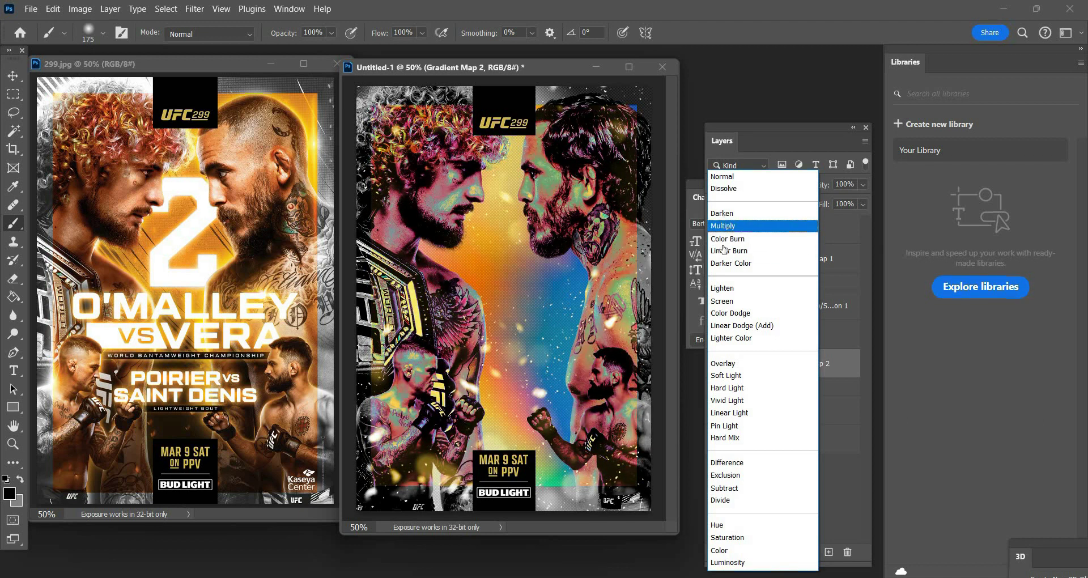
pyautogui.click(724, 213)
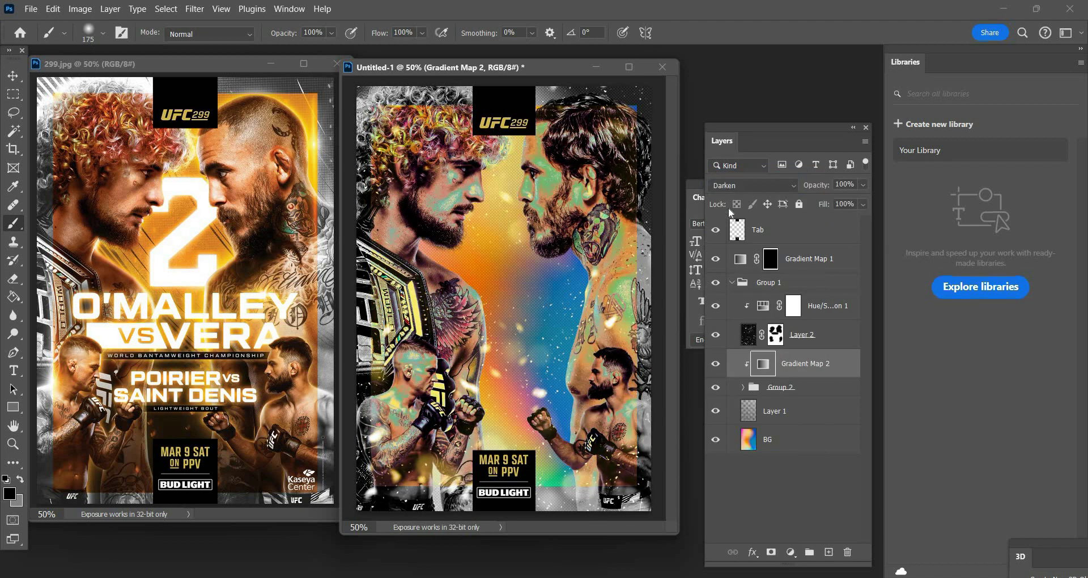
pyautogui.click(736, 186)
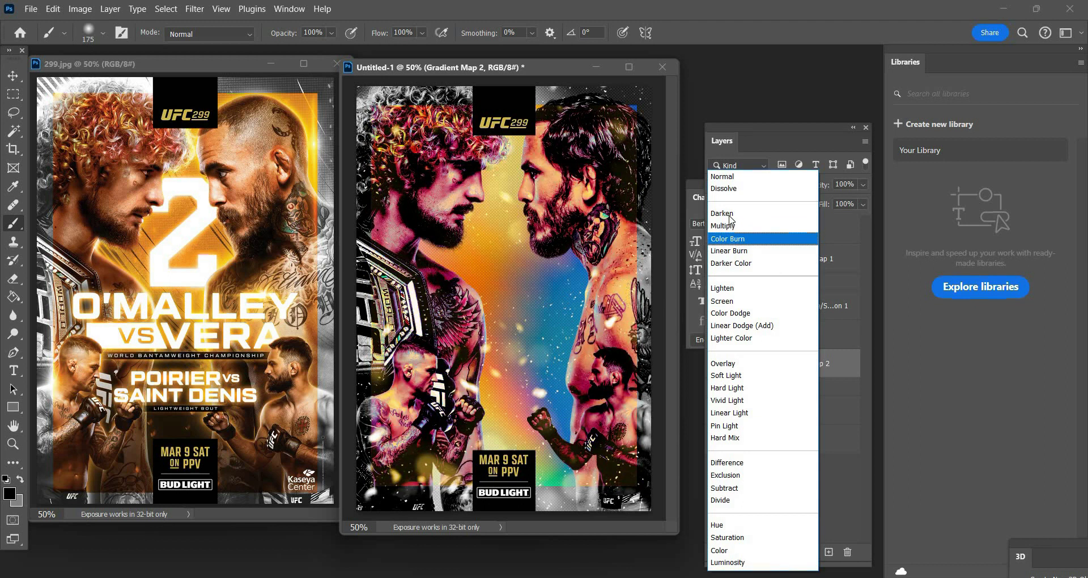
pyautogui.click(726, 213)
pyautogui.click(716, 364)
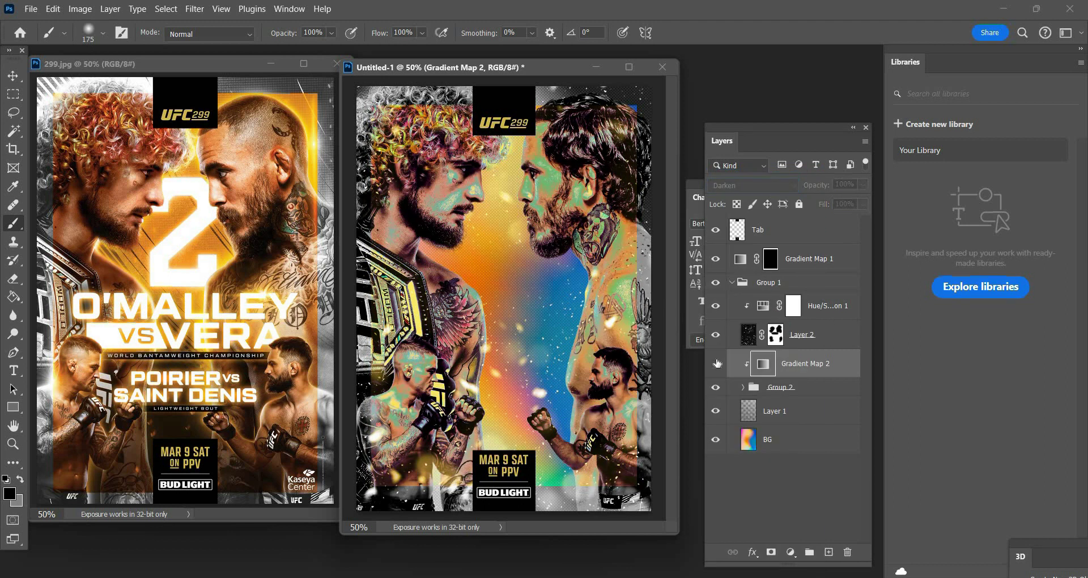
pyautogui.click(717, 363)
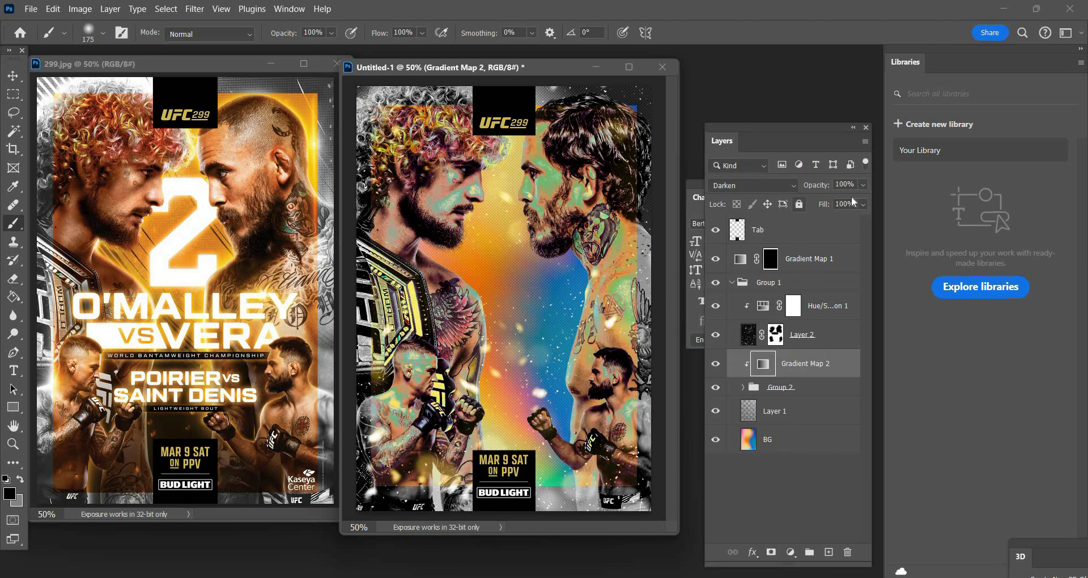
pyautogui.moveTo(863, 184); pyautogui.dragTo(829, 198)
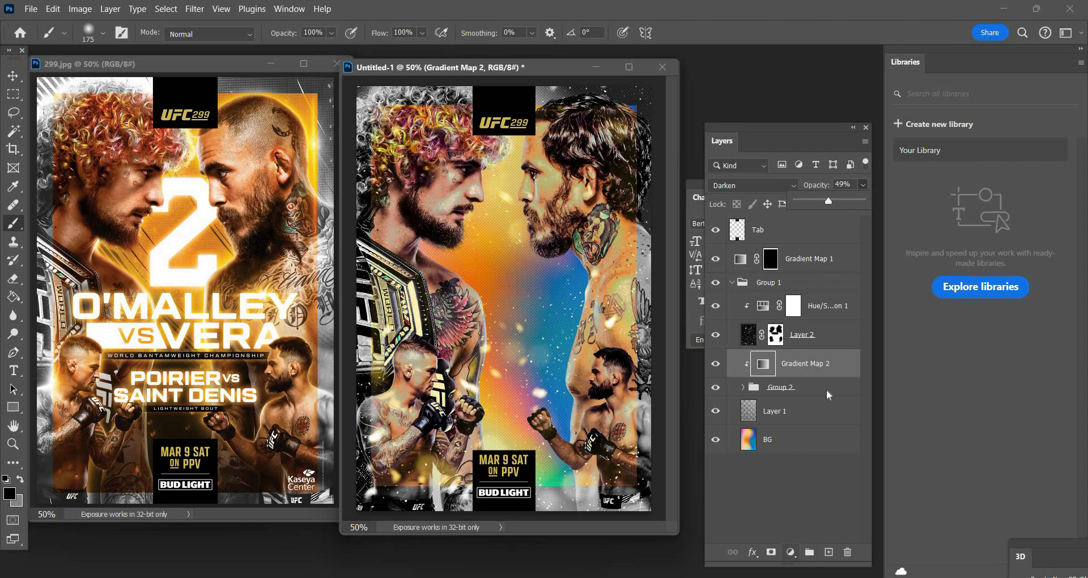
# - Add a Brightness/Contrast adjustment with Brightness 16 clipped to the fighters' group, and delete its layer mask
pyautogui.click(791, 551)
pyautogui.click(898, 273)
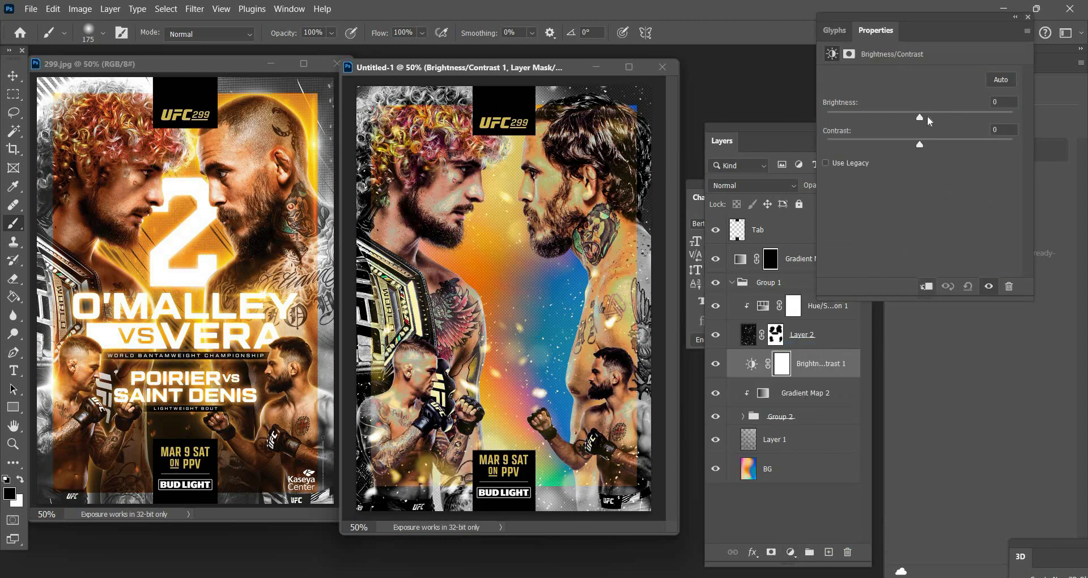
pyautogui.hotkey('ctrl', 'alt', 'g')
pyautogui.moveTo(927, 119); pyautogui.dragTo(930, 121)
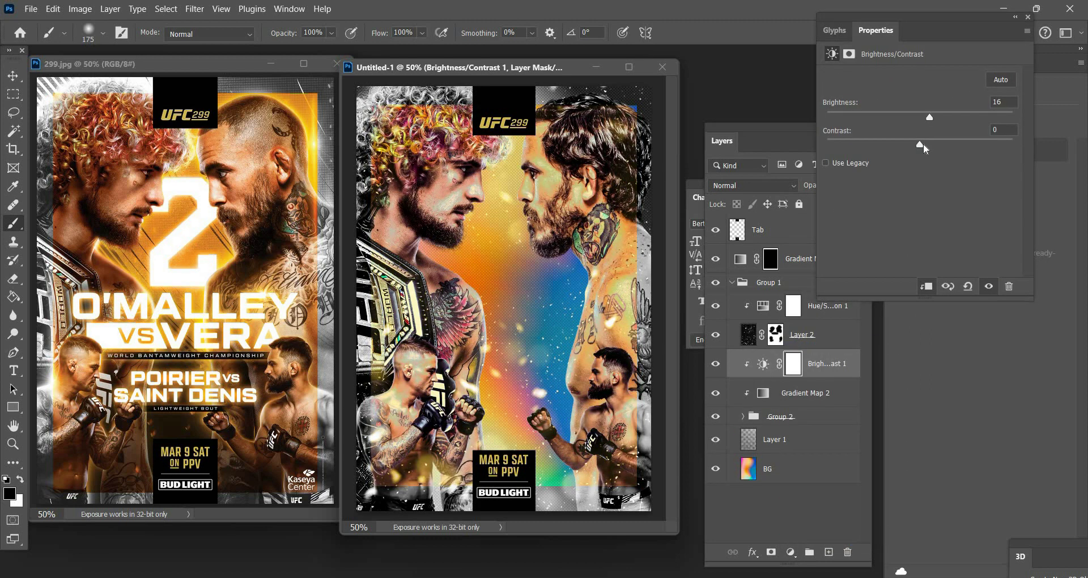
pyautogui.click(1029, 18)
pyautogui.rightClick(794, 366)
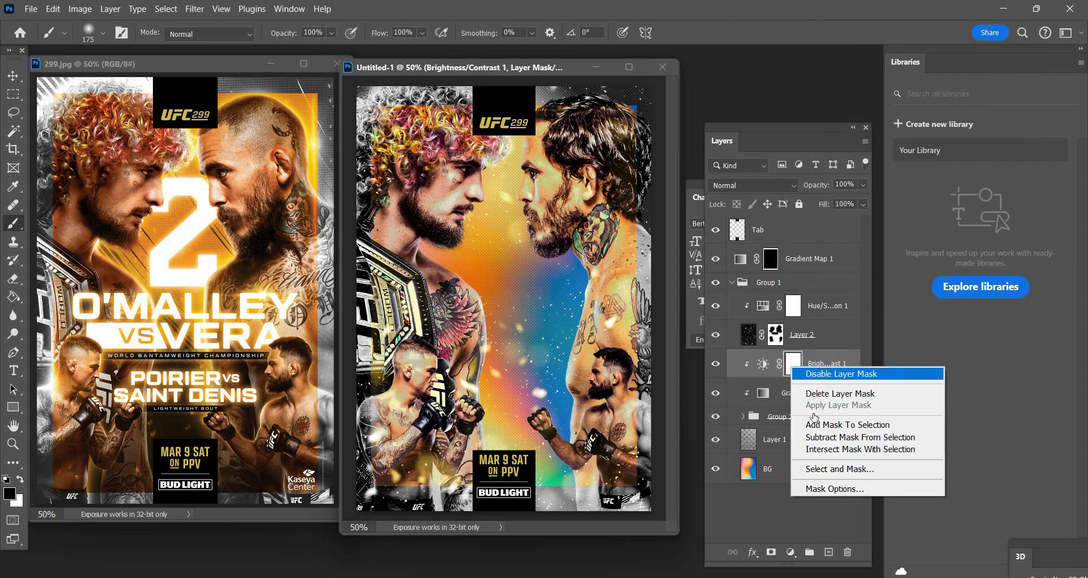
pyautogui.click(816, 393)
# - Add a Levels adjustment clipped to the fighters' group with input levels 5, 1.07 and 226
pyautogui.click(790, 552)
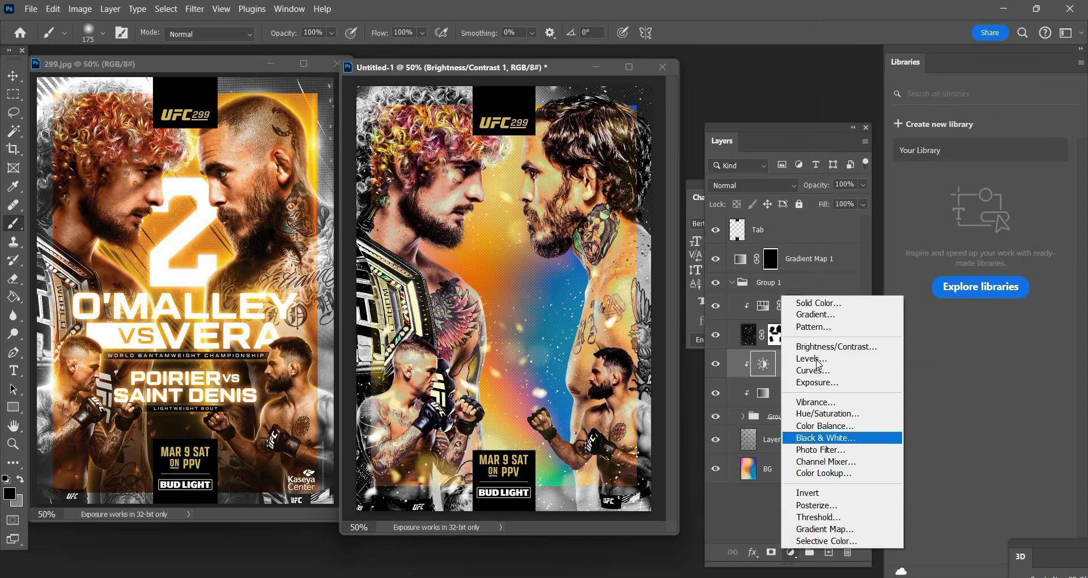
pyautogui.click(811, 357)
pyautogui.click(927, 286)
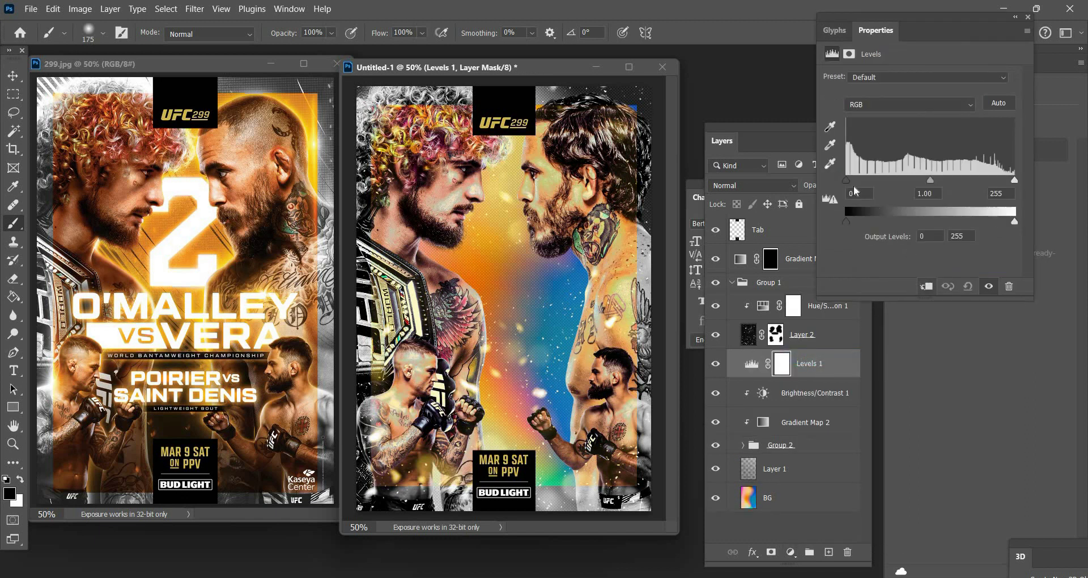
pyautogui.moveTo(1013, 180); pyautogui.dragTo(1009, 179)
pyautogui.moveTo(927, 180); pyautogui.dragTo(922, 181)
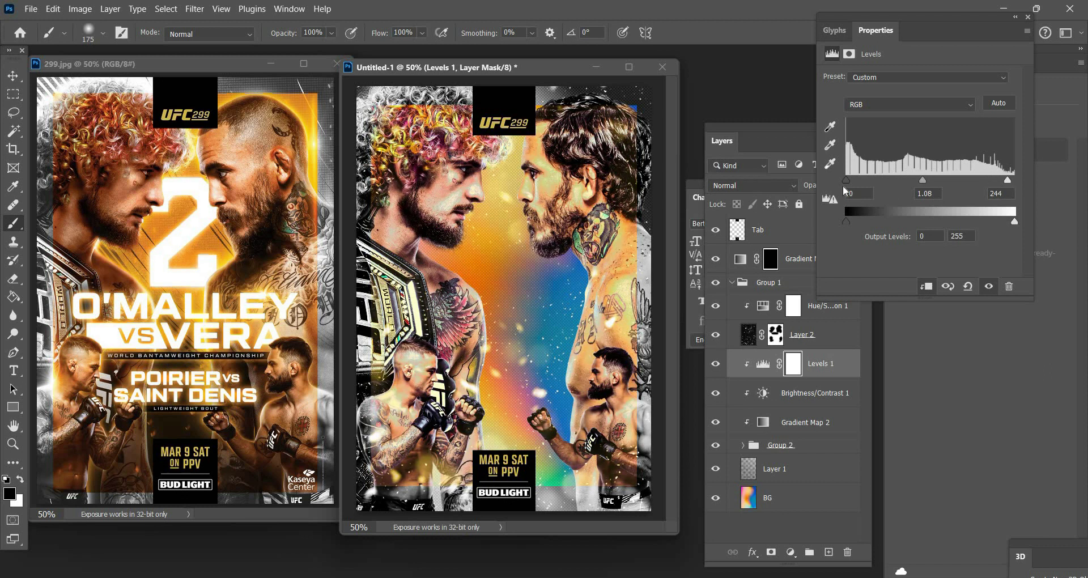
pyautogui.moveTo(856, 179); pyautogui.dragTo(851, 179)
pyautogui.moveTo(1004, 181); pyautogui.dragTo(996, 179)
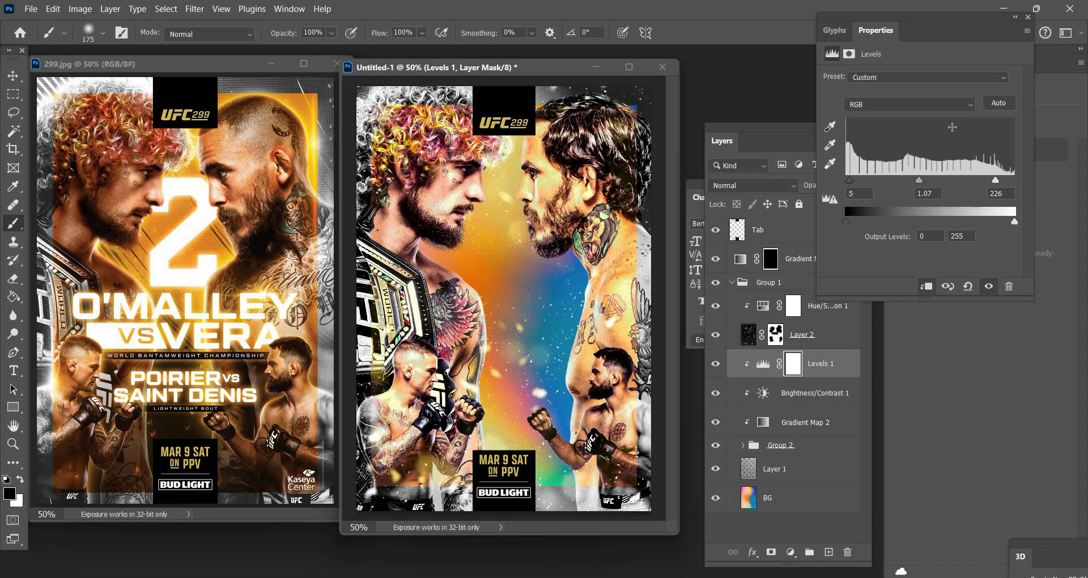
# - Delete the layer mask of Levels 1 and set that adjustment's opacity to 65%
pyautogui.rightClick(793, 366)
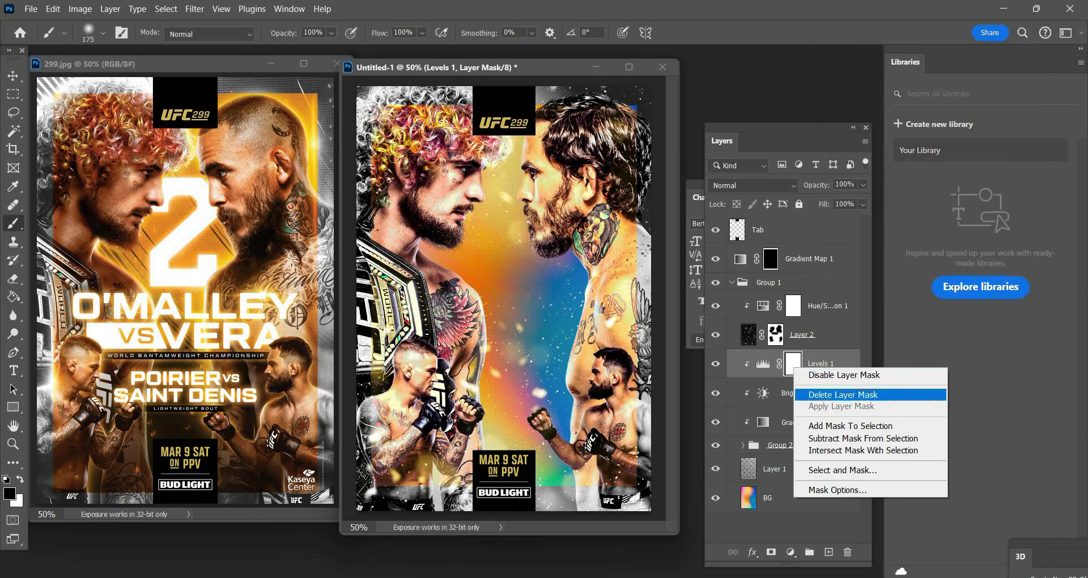
pyautogui.click(843, 394)
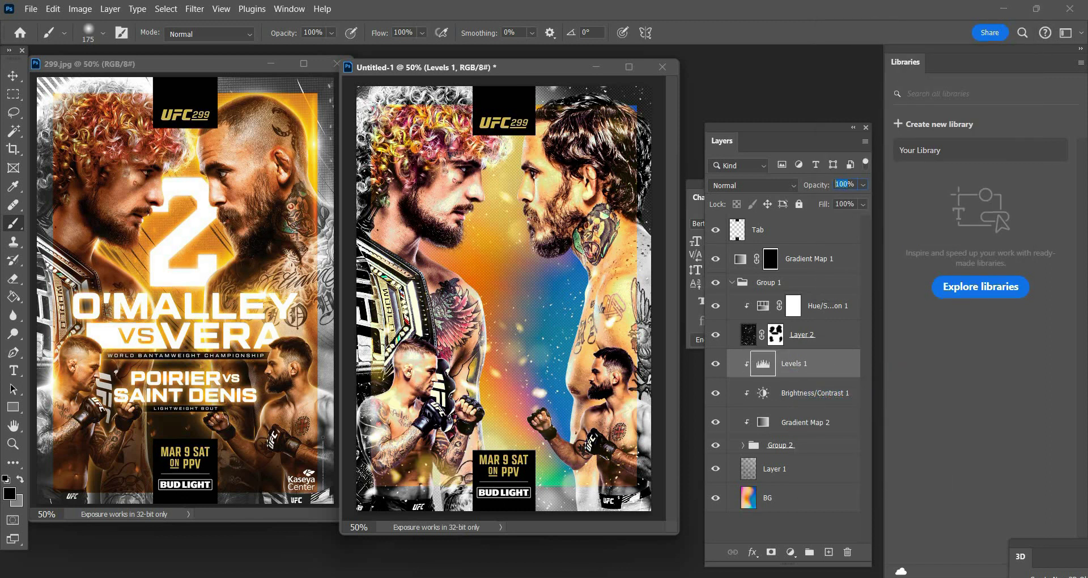
pyautogui.write('60')
# - Set the Brightness/Contrast 1 opacity to 25%, comparing the fighters with the adjustment hidden and shown
pyautogui.click(790, 392)
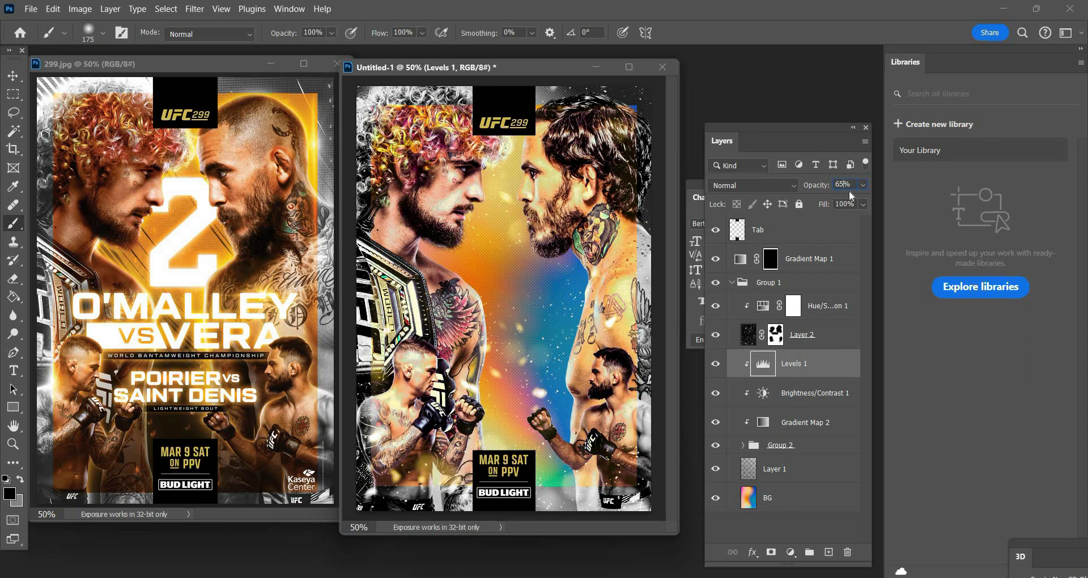
pyautogui.write('55')
pyautogui.press('Return')
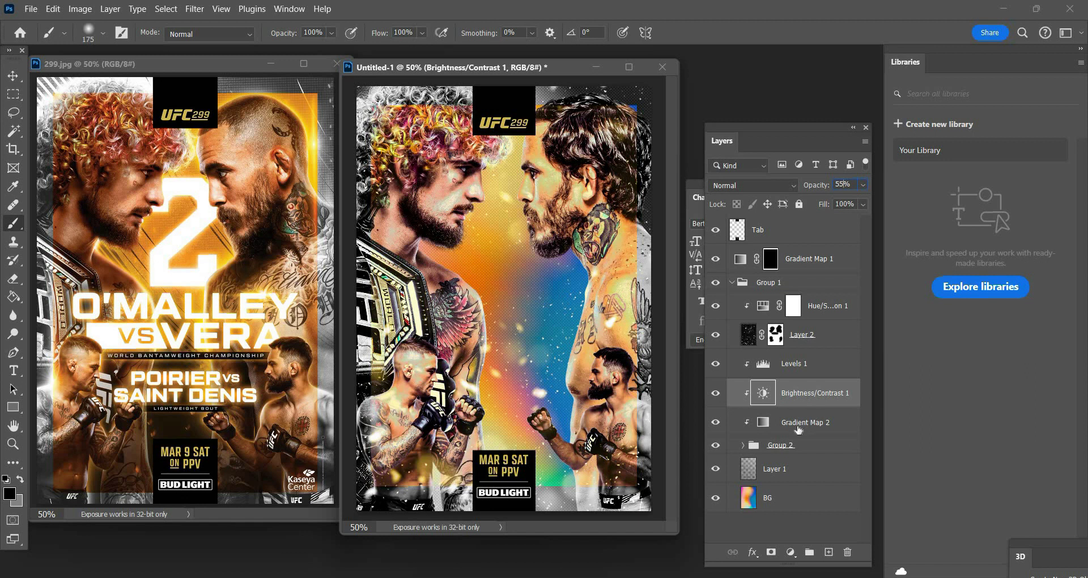
pyautogui.click(717, 393)
pyautogui.click(717, 393)
pyautogui.click(715, 393)
pyautogui.click(766, 365)
pyautogui.hotkey('ctrl', 'z')
pyautogui.hotkey('alt', '[')
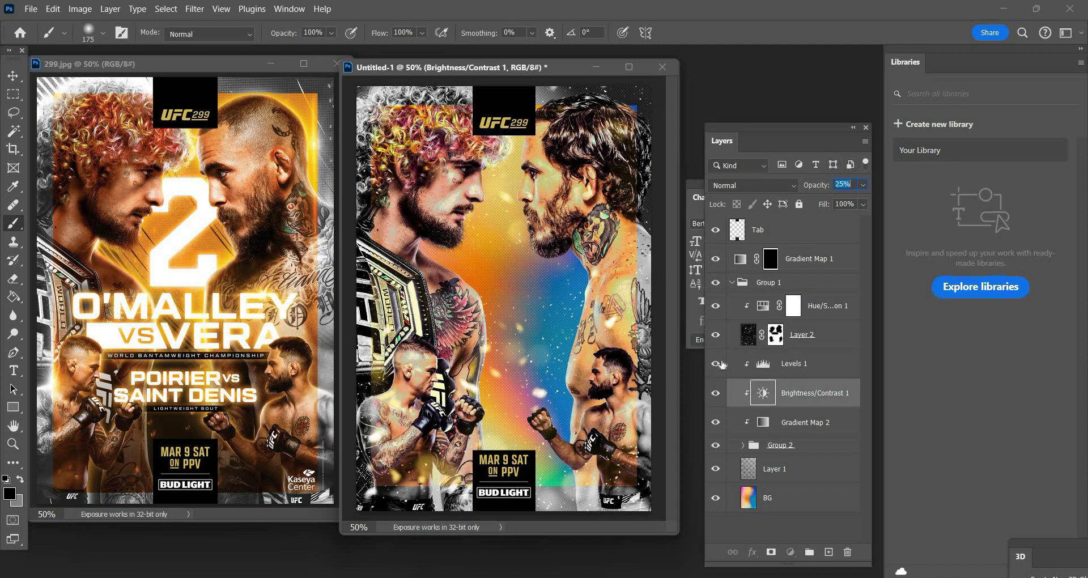
# - Fine-tune the opacity of Levels 1 and compare the fighters with that adjustment hidden and shown
pyautogui.hotkey('alt', ']')
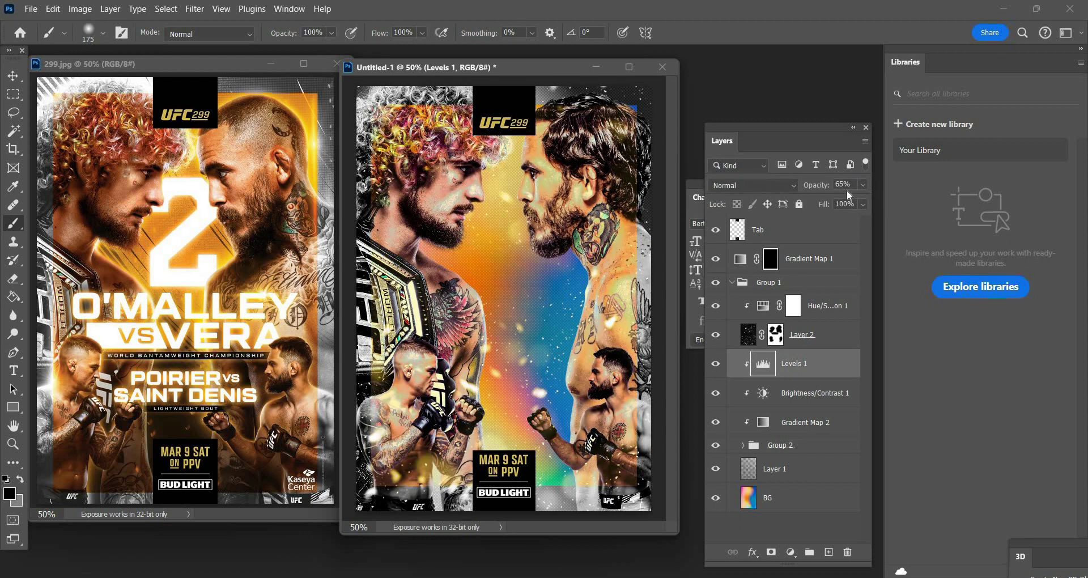
pyautogui.click(863, 185)
pyautogui.moveTo(837, 198); pyautogui.dragTo(838, 199)
pyautogui.click(716, 364)
pyautogui.click(716, 364)
# - Add the text "2" in Refrigerator Deluxe Heavy near the poster's center, above the Tab layer
pyautogui.click(13, 367)
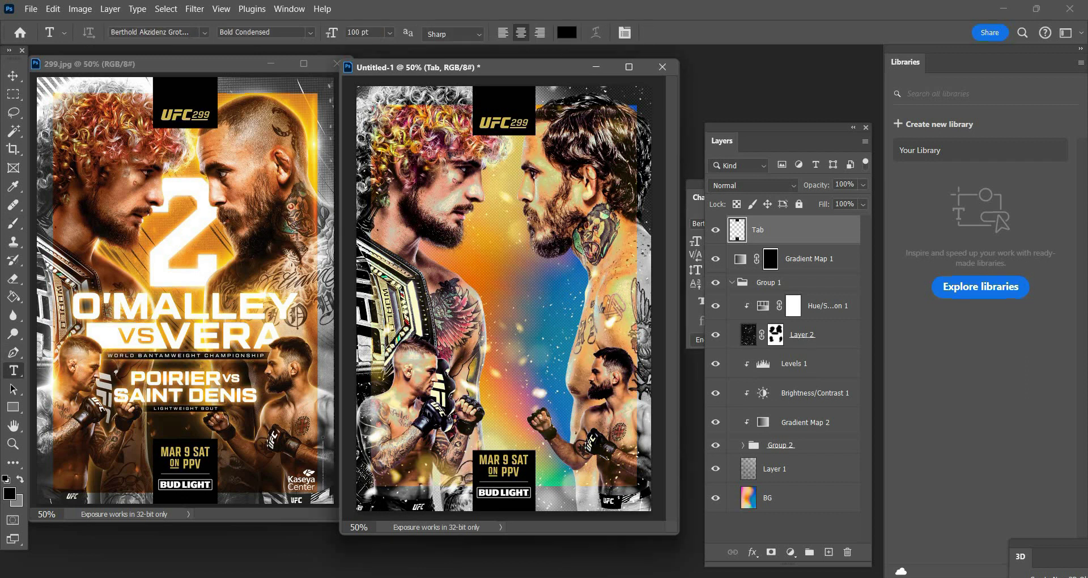
pyautogui.click(189, 32)
pyautogui.write('refr')
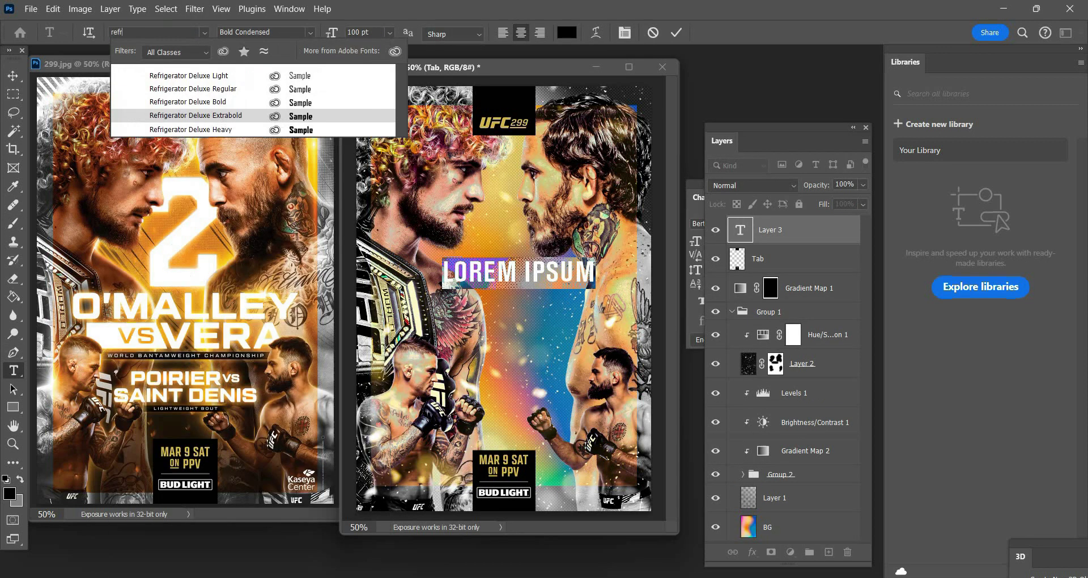
pyautogui.click(287, 132)
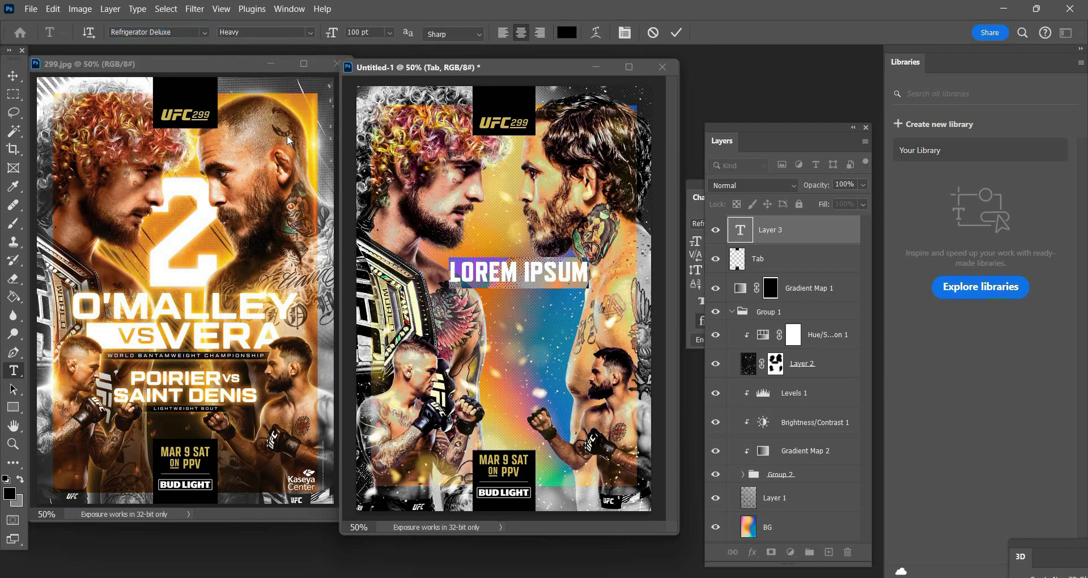
pyautogui.write('2')
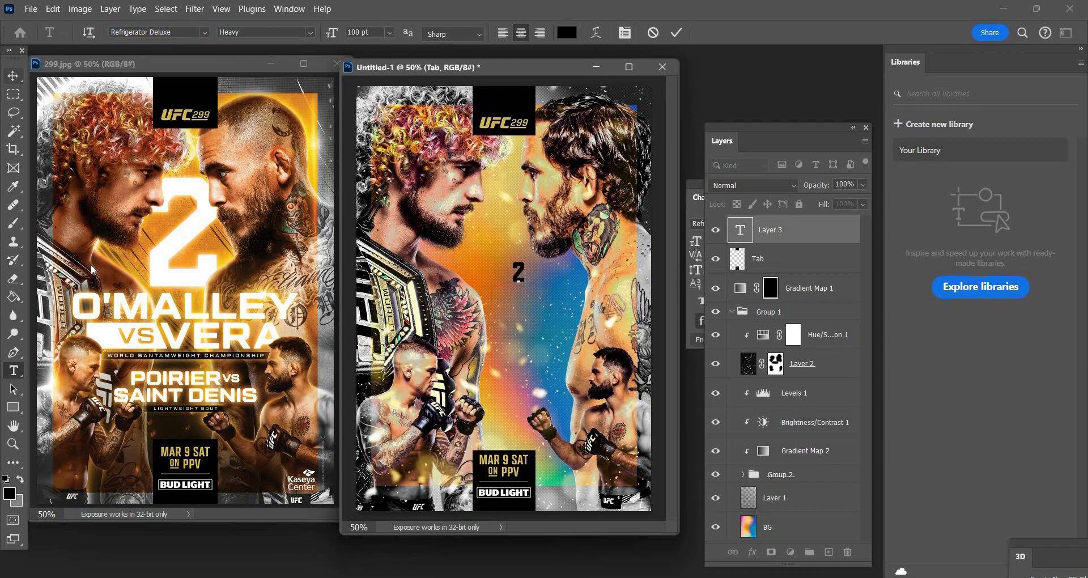
pyautogui.click(12, 75)
pyautogui.click(12, 371)
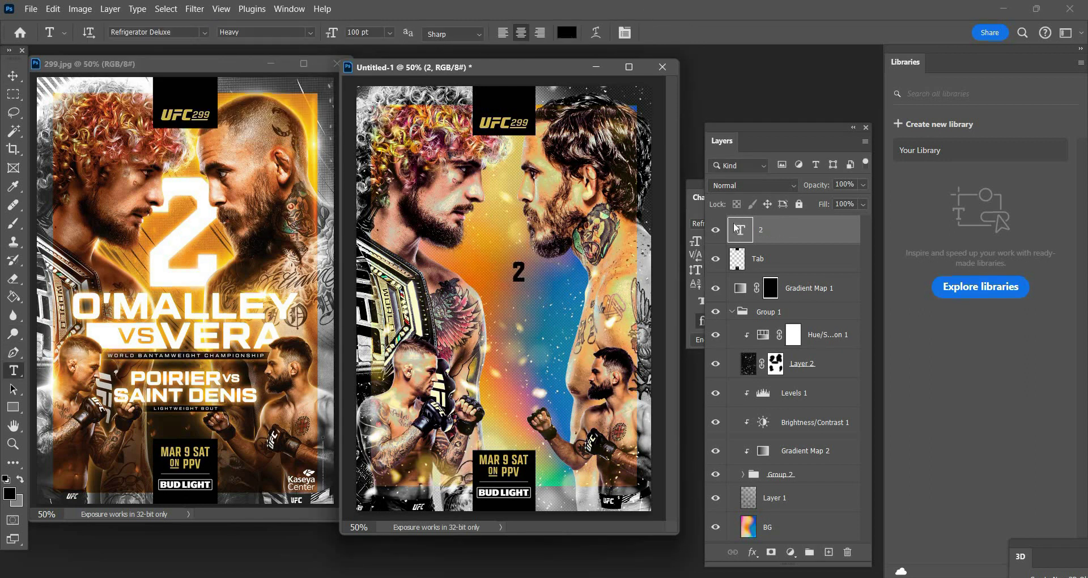
# - Set the color of the "2" text to white, ffffff
pyautogui.click(568, 33)
pyautogui.write('ffffff')
pyautogui.click(993, 271)
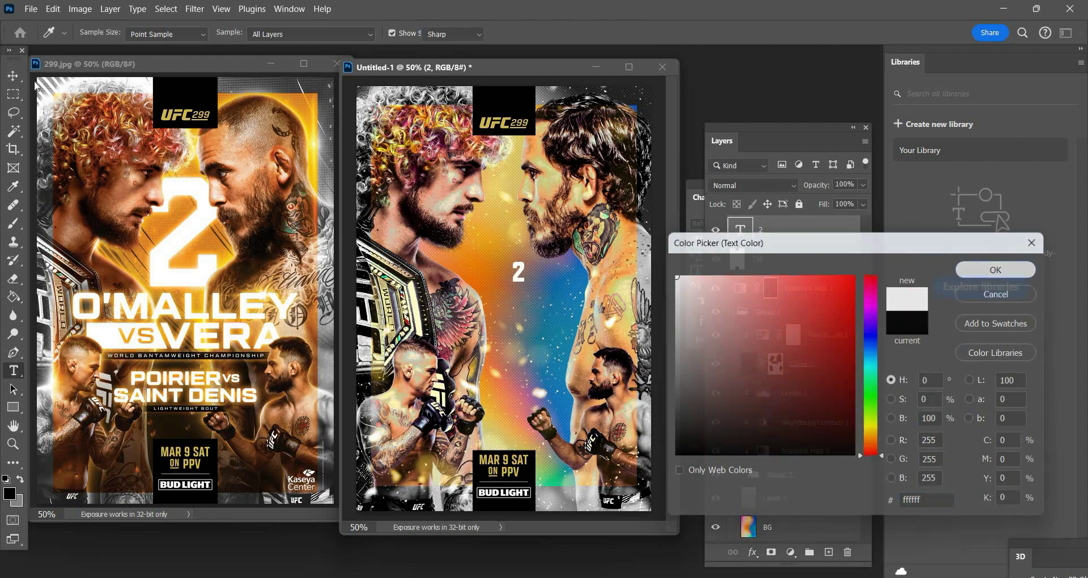
# - Enlarge the "2" to about 782% and move it up between the two large fighters
pyautogui.hotkey('ctrl', 't')
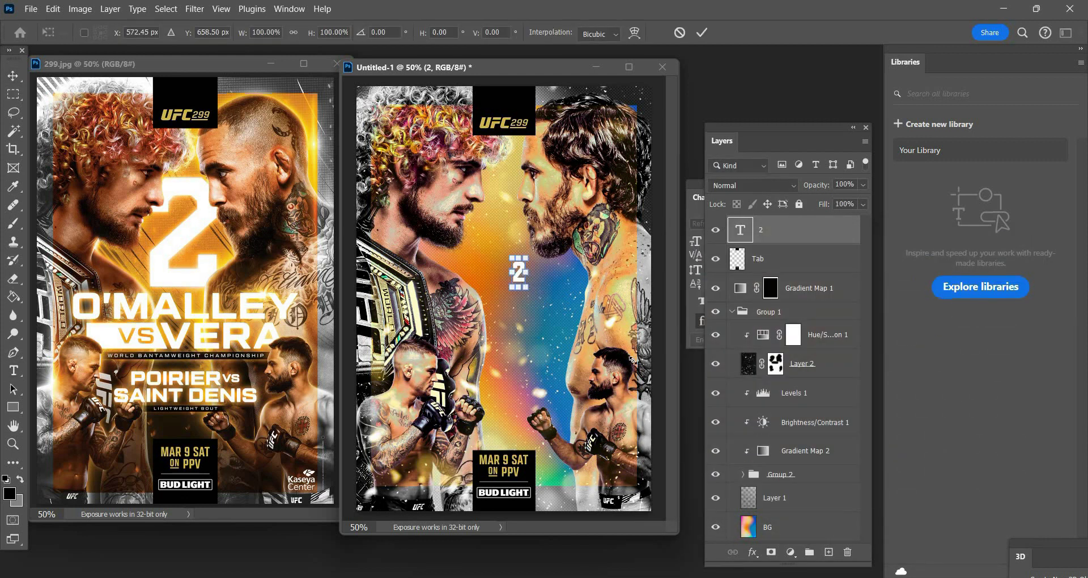
pyautogui.moveTo(527, 289); pyautogui.dragTo(579, 406)
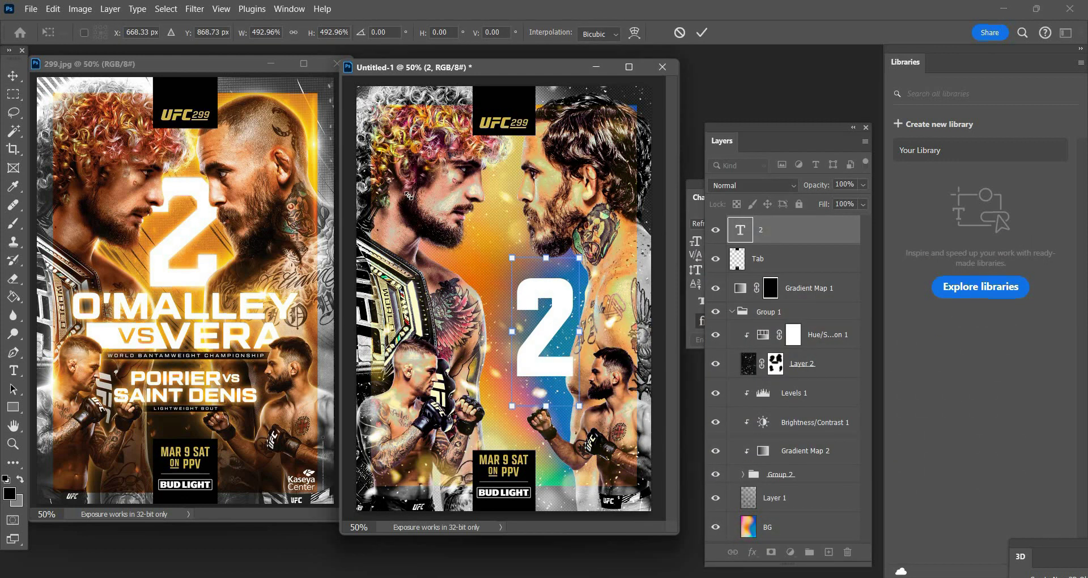
pyautogui.moveTo(408, 196); pyautogui.dragTo(417, 196)
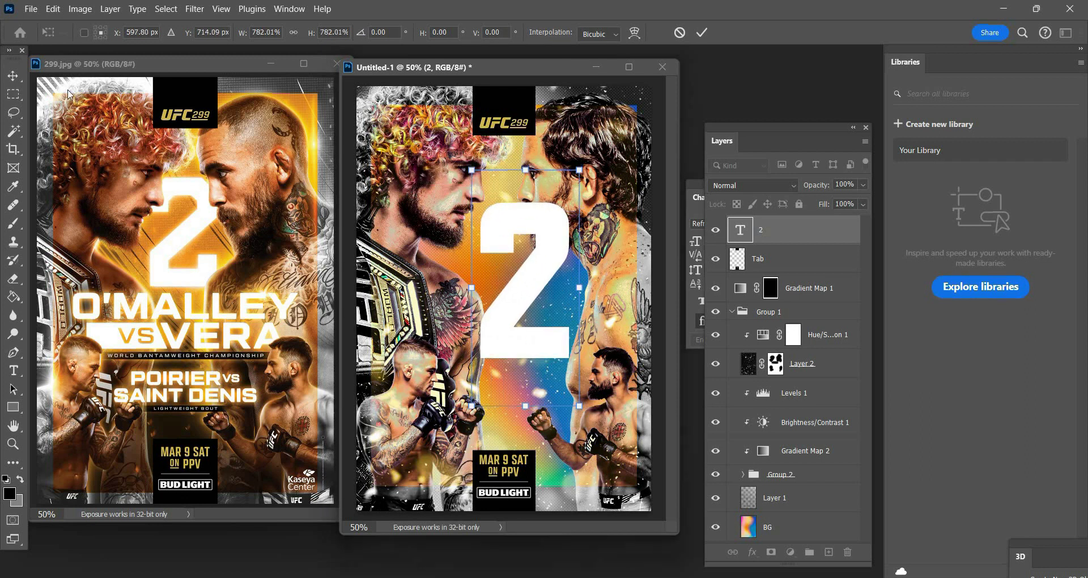
pyautogui.press('Return')
pyautogui.moveTo(508, 240); pyautogui.dragTo(492, 220)
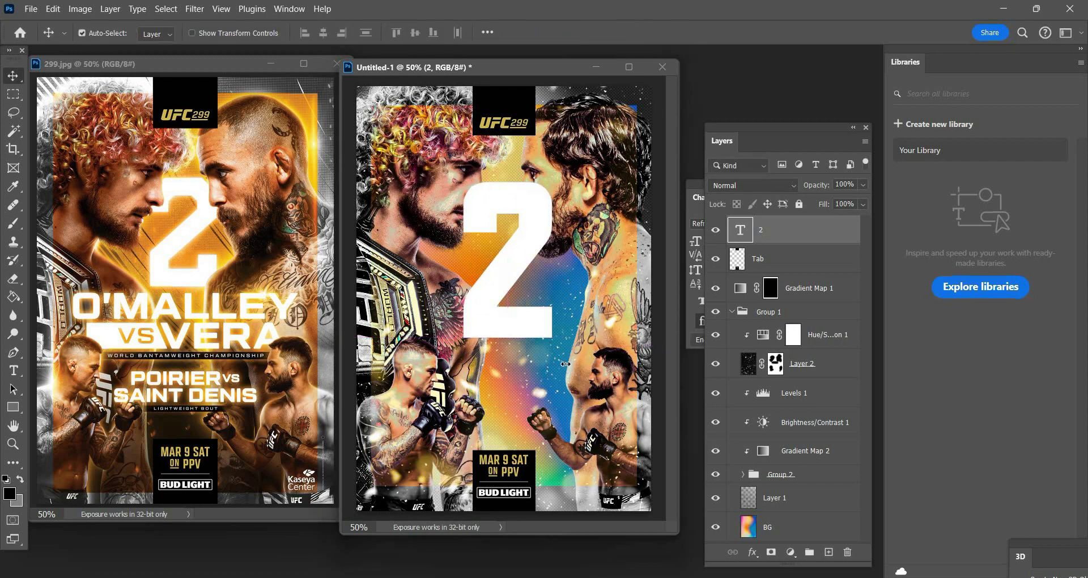
# - Scale the "2" down to about 79% and center it between the two large fighters' faces
pyautogui.hotkey('ctrl', 't')
pyautogui.moveTo(561, 386); pyautogui.dragTo(517, 320)
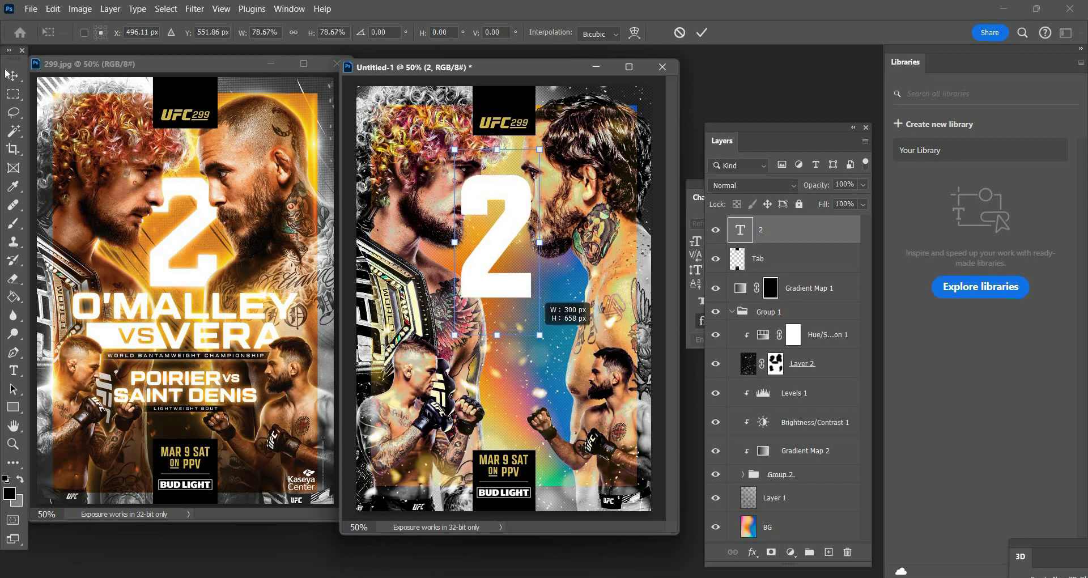
pyautogui.press('Return')
pyautogui.moveTo(497, 262); pyautogui.dragTo(508, 273)
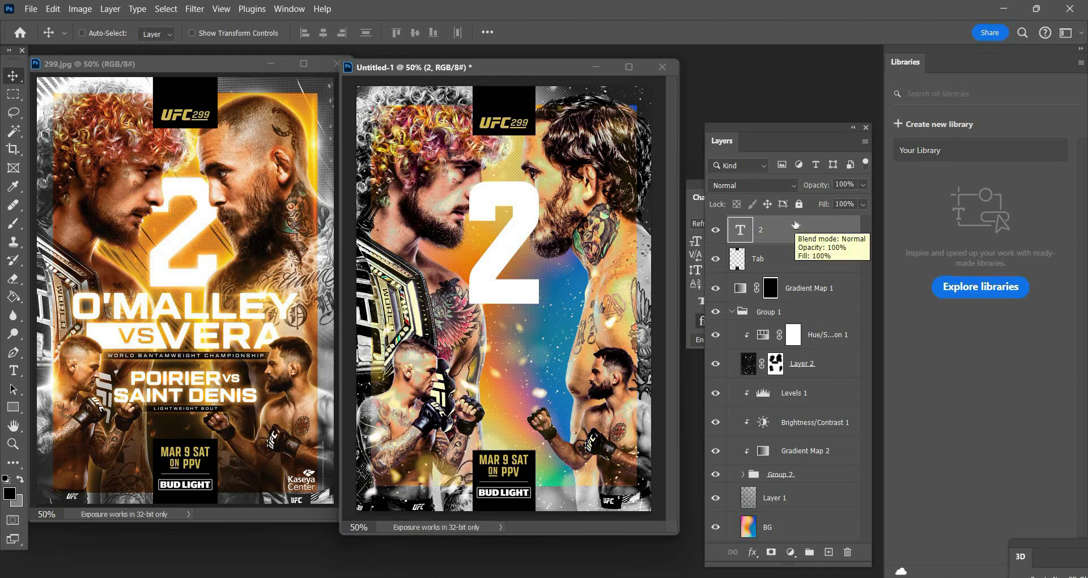
# - Put the "2" text layer in a new group and name the group TEXT
pyautogui.press('ctrl')
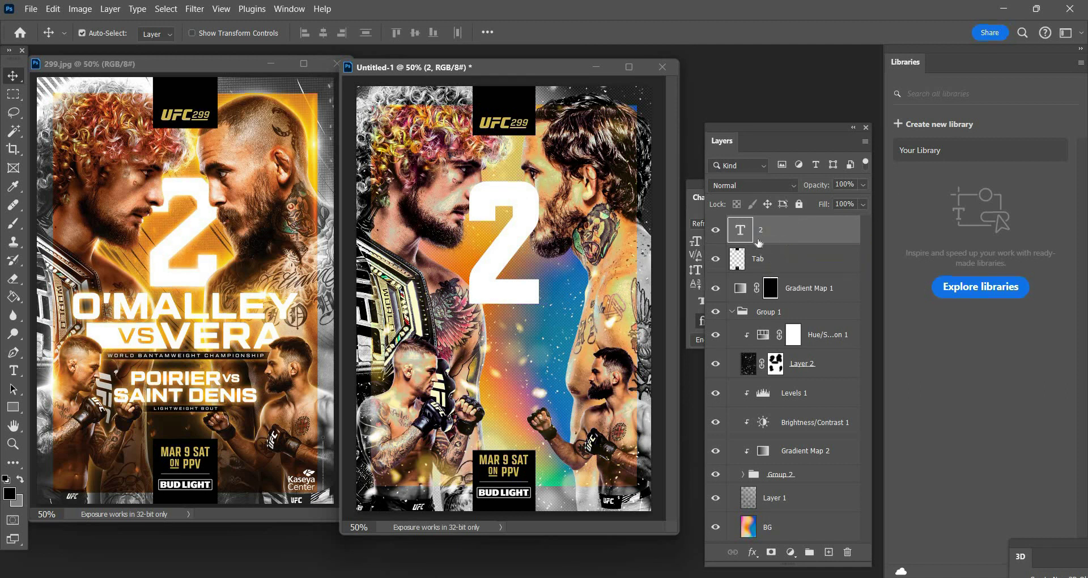
pyautogui.hotkey('ctrl', 'g')
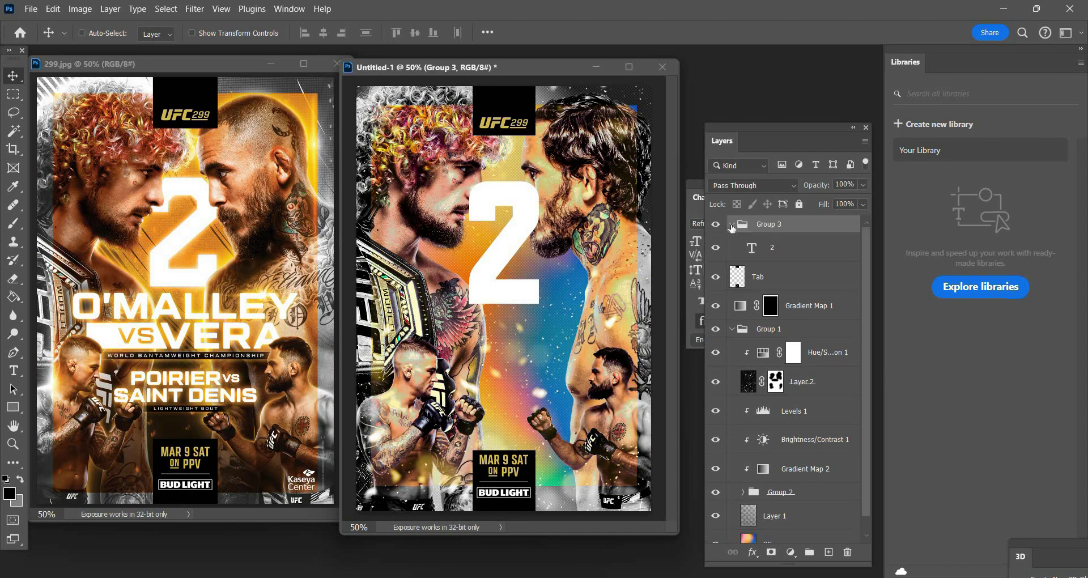
pyautogui.doubleClick(766, 223)
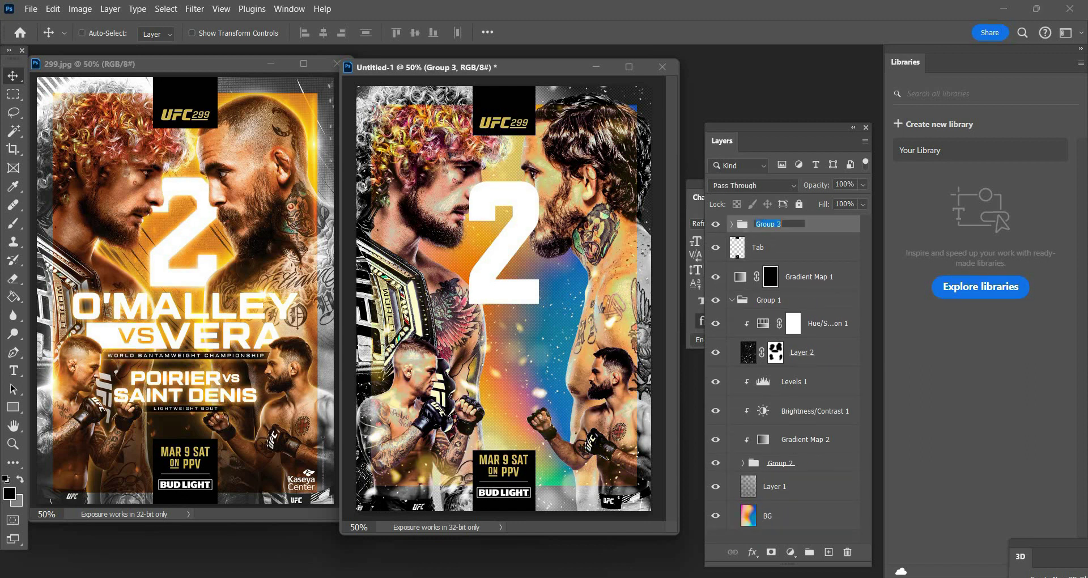
pyautogui.write('TEXT')
pyautogui.click(754, 258)
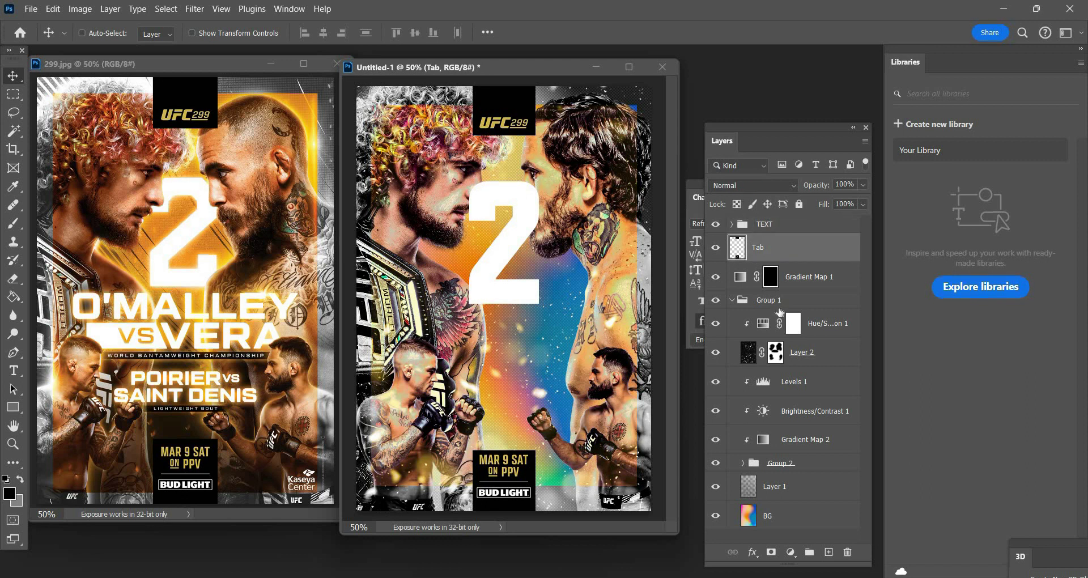
# - Expand Group 2 and load the combined outlines of the Suga and Chito layers as a selection
pyautogui.click(743, 463)
pyautogui.scroll(-5, 762, 347)
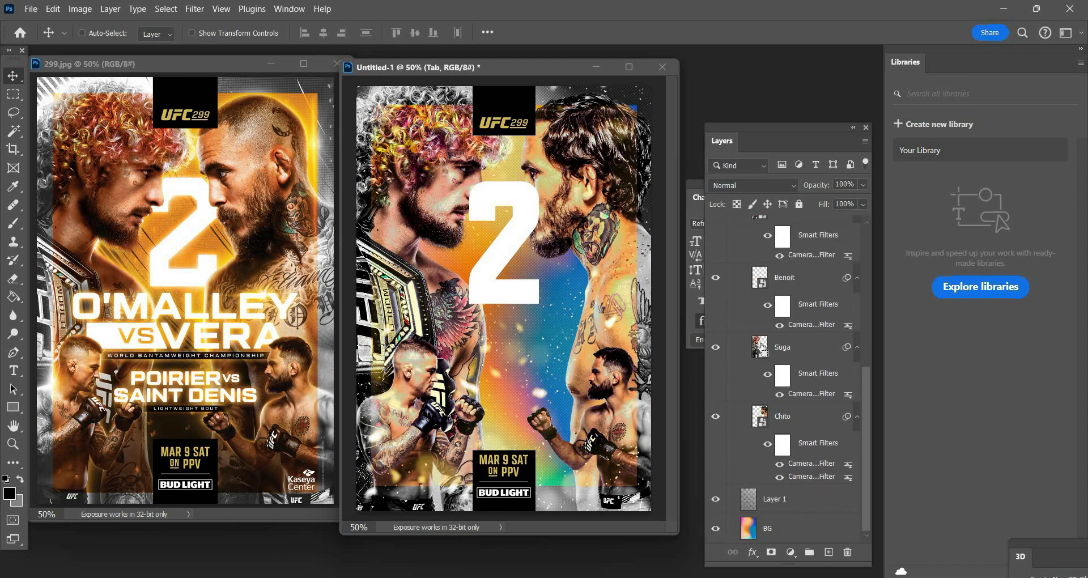
pyautogui.keyDown('ctrl'); pyautogui.click(761, 346); pyautogui.keyUp('ctrl')
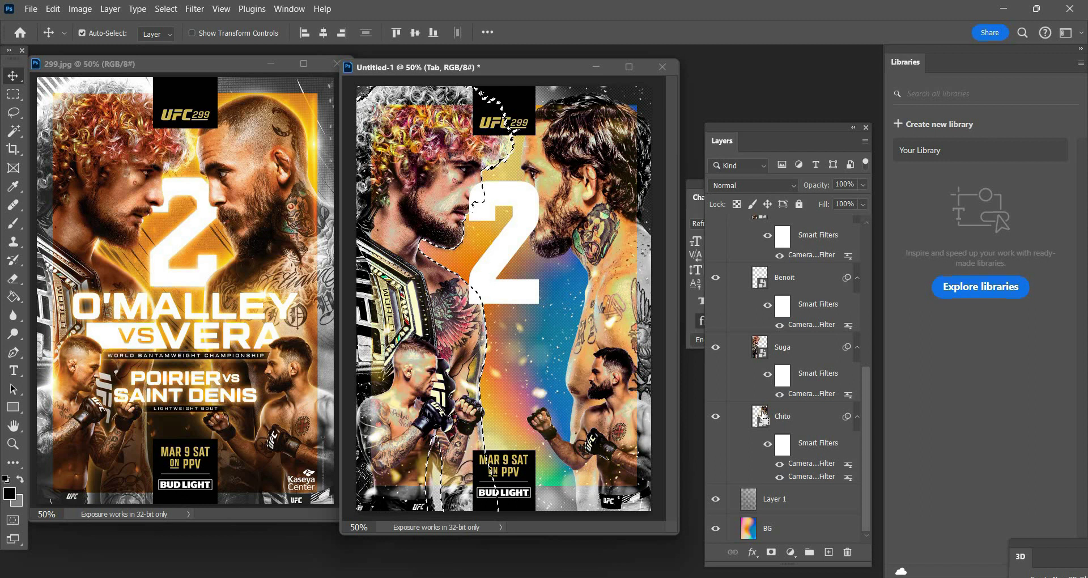
pyautogui.keyDown('ctrl'); pyautogui.keyDown('shift'); pyautogui.click(764, 416); pyautogui.keyUp('shift'); pyautogui.keyUp('ctrl')
pyautogui.scroll(10, 799, 453)
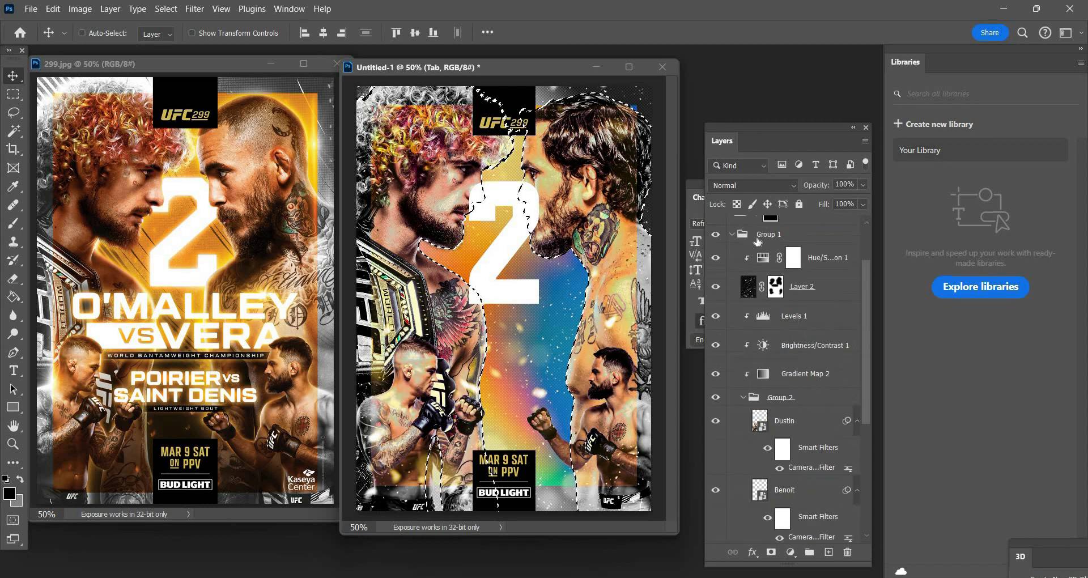
# - Add a layer mask to the TEXT group from the fighters' selection and invert it so the "2" sits behind them
pyautogui.click(794, 224)
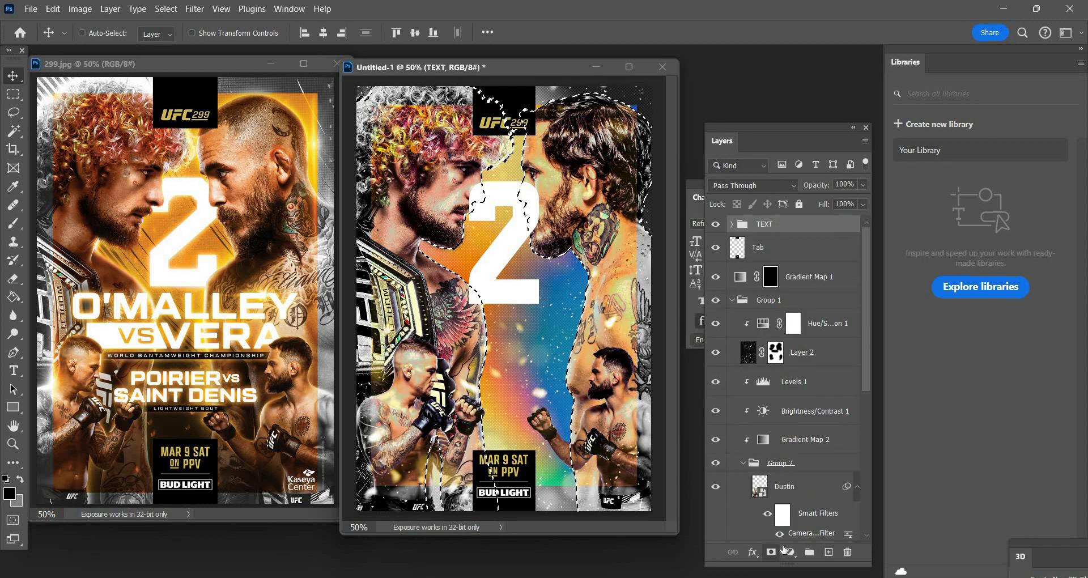
pyautogui.click(771, 552)
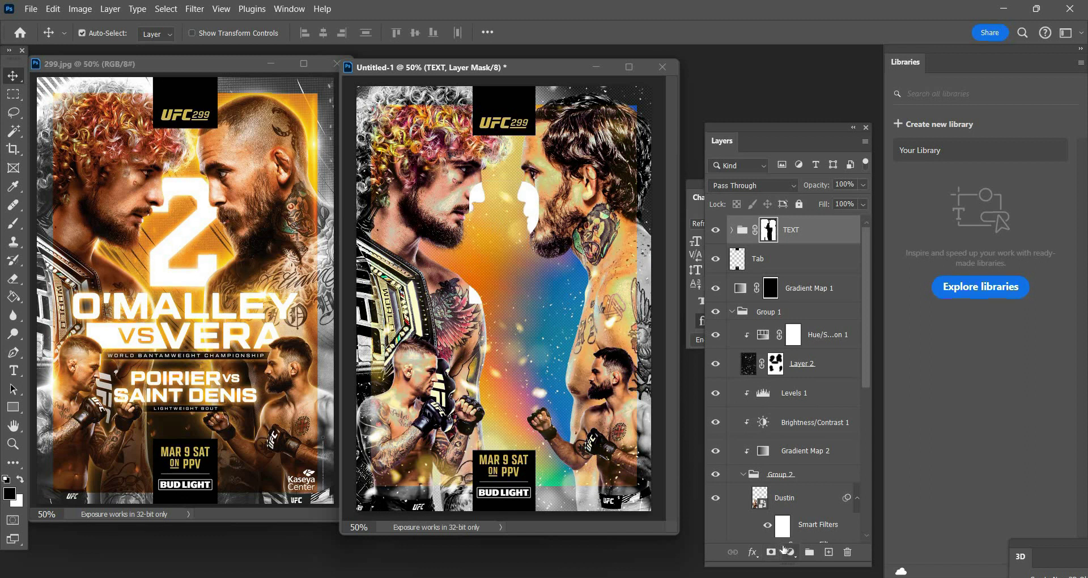
pyautogui.hotkey('ctrl', 'i')
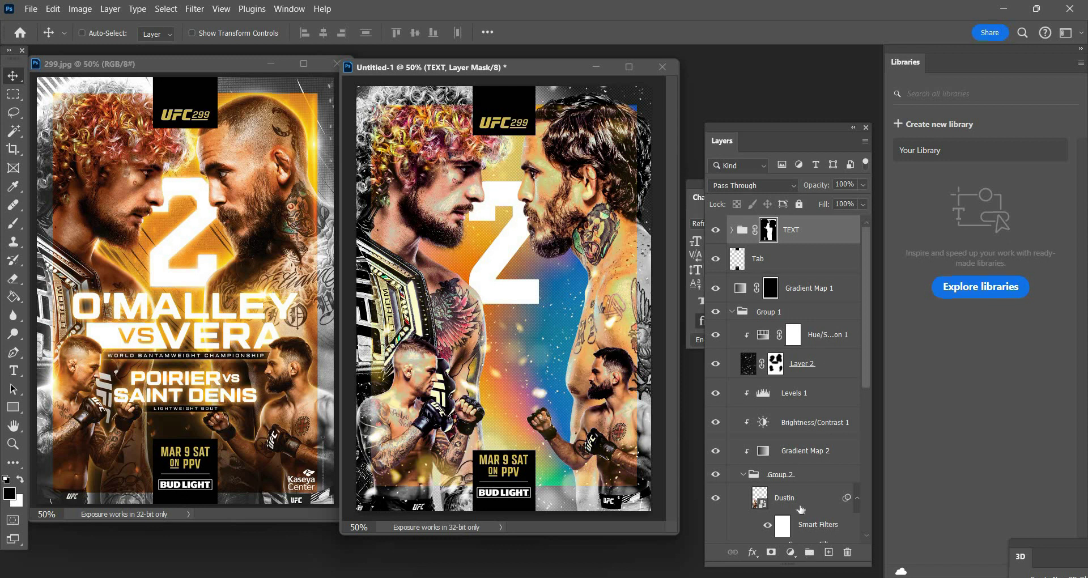
# - Add the white text "O'MALLEY" in Refrigerator Deluxe Heavy below the "2", above the TEXT group
pyautogui.click(14, 373)
pyautogui.click(516, 350)
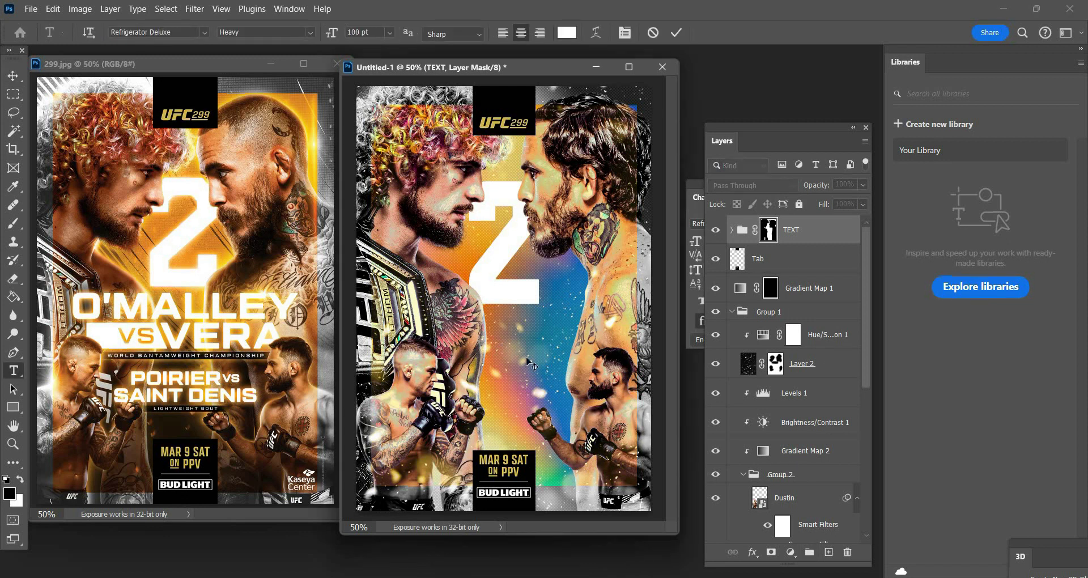
pyautogui.write("O'MALLEY")
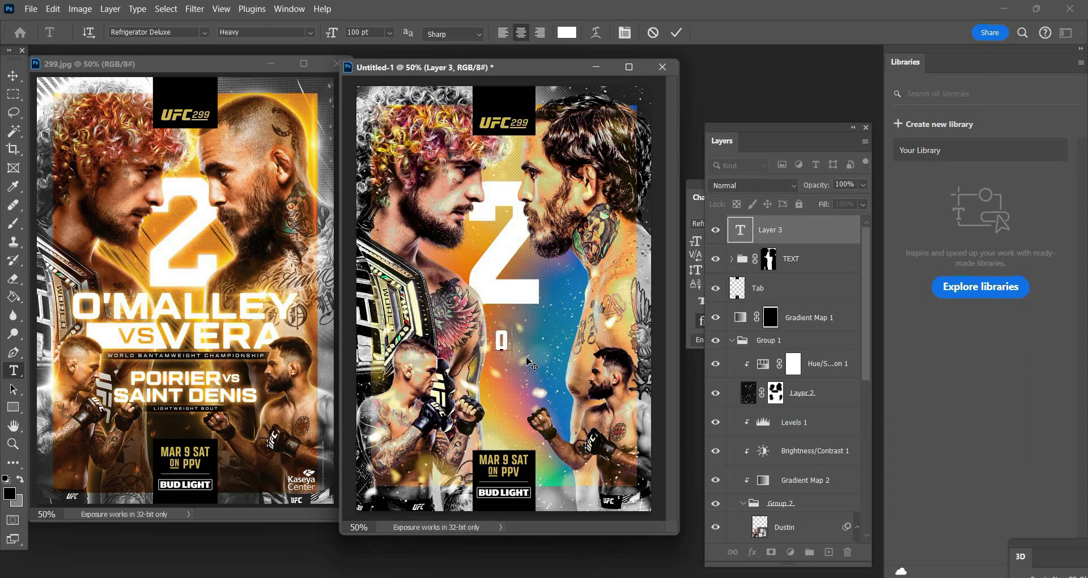
pyautogui.click(10, 74)
# - Enlarge the O'MALLEY text to about 193% and center it under the "2"
pyautogui.hotkey('ctrl', 't')
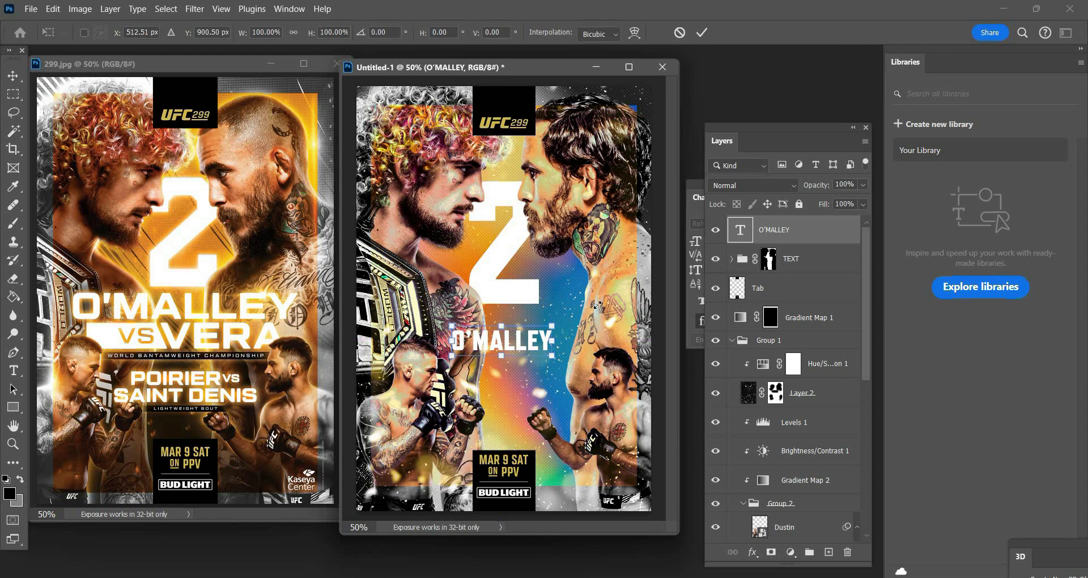
pyautogui.moveTo(640, 282); pyautogui.dragTo(670, 250)
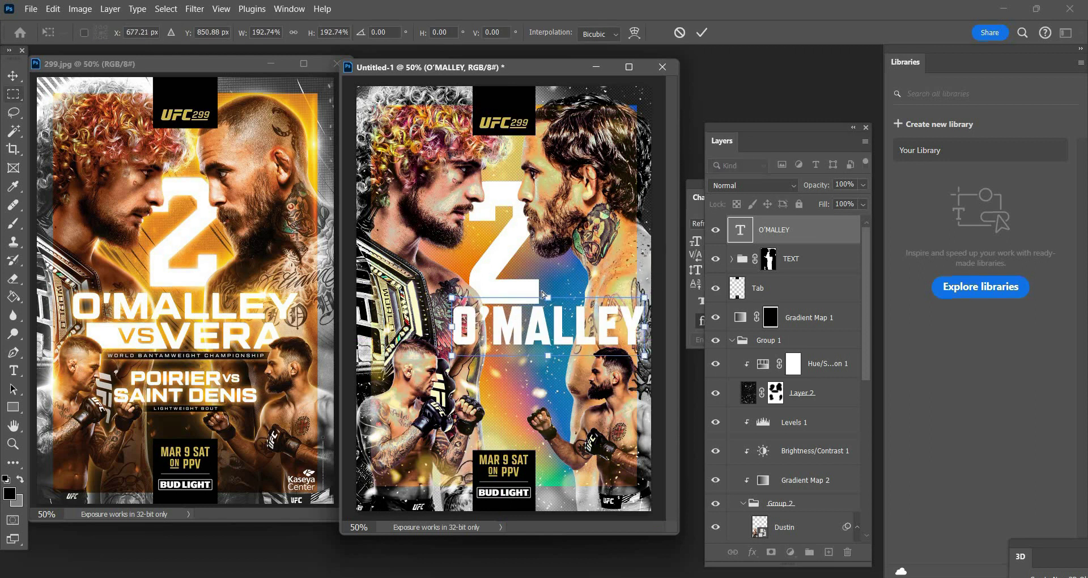
pyautogui.moveTo(506, 295); pyautogui.dragTo(467, 296)
# - Change the O'MALLEY text's font style to Extrabold
pyautogui.press('t')
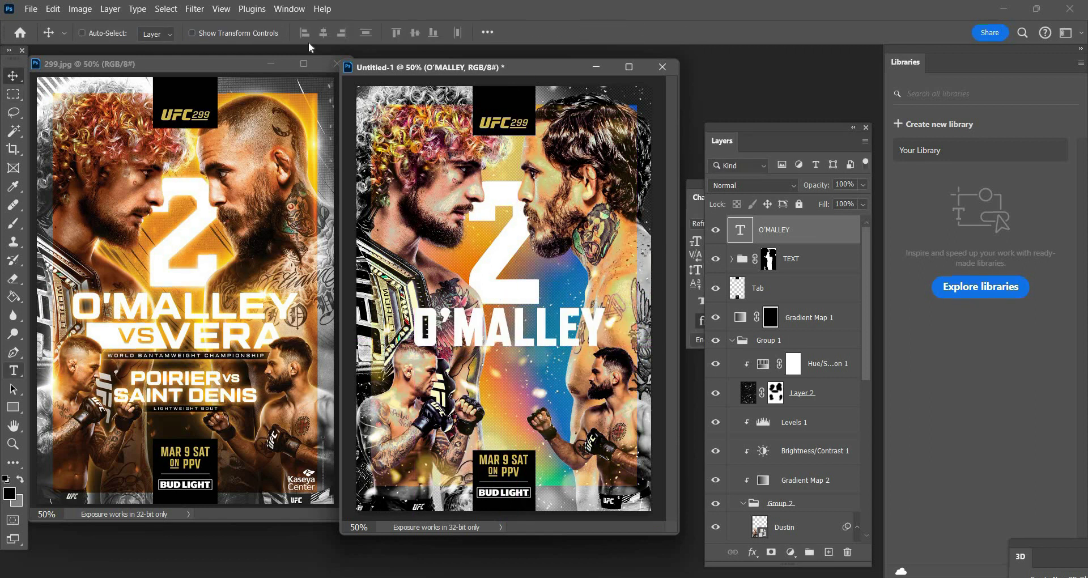
pyautogui.click(277, 32)
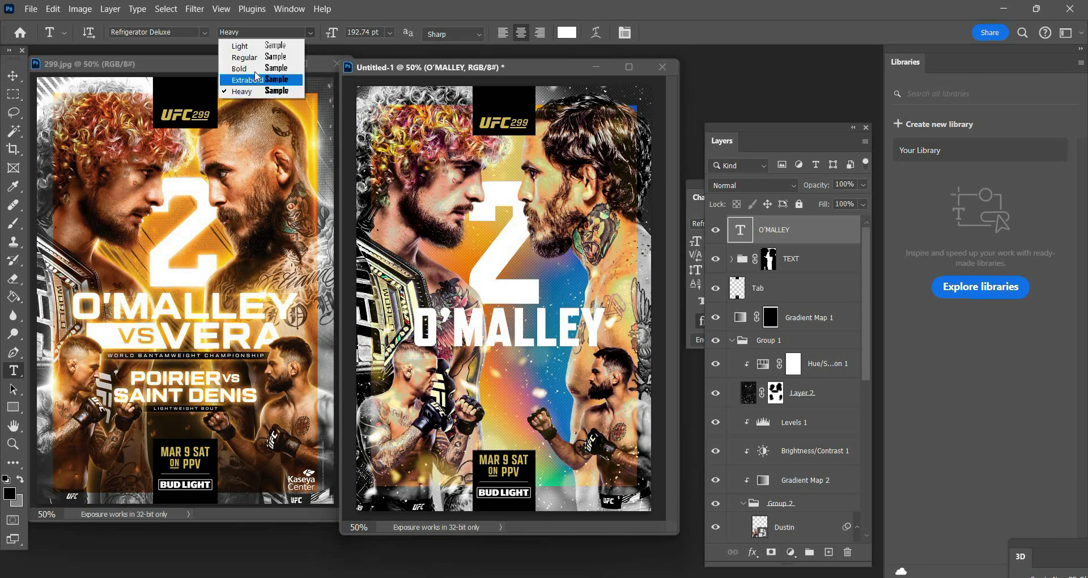
pyautogui.click(261, 69)
pyautogui.click(310, 32)
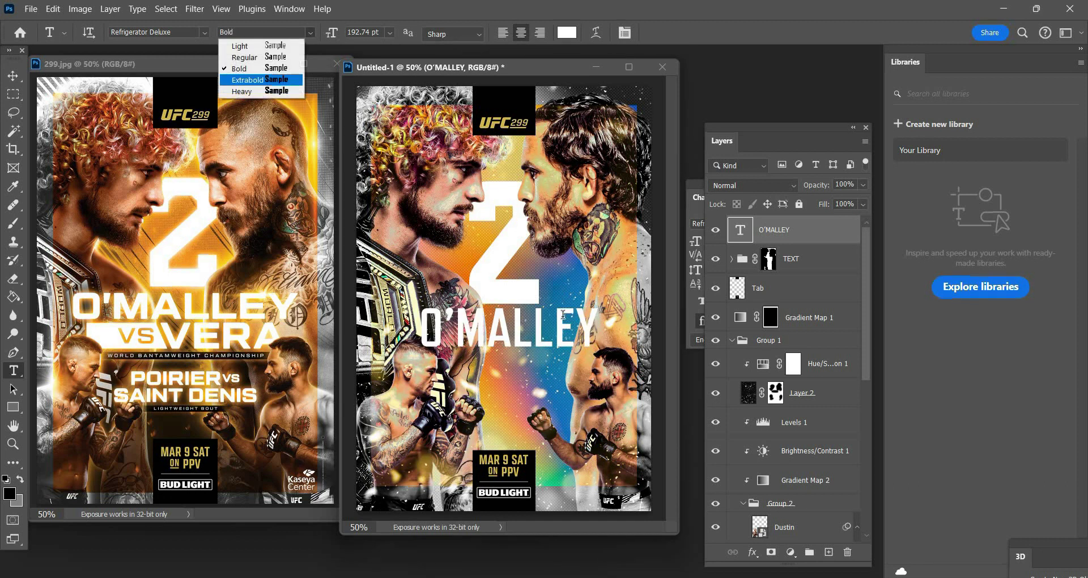
pyautogui.click(261, 80)
# - Scale the O'MALLEY text to about 118% width and 91% height, and shift it left about 34 px
pyautogui.hotkey('ctrl', 't')
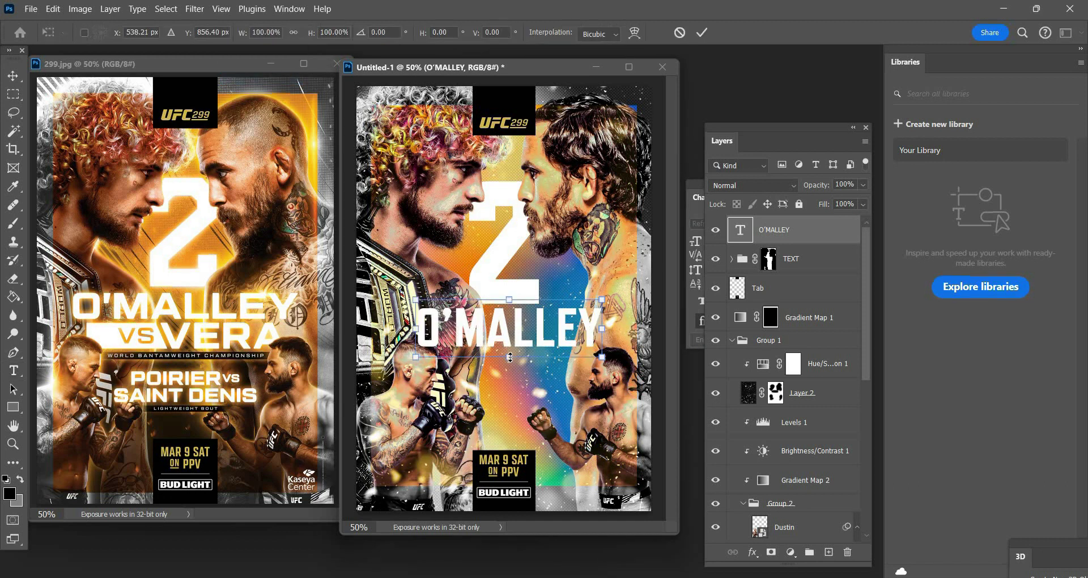
pyautogui.moveTo(512, 350); pyautogui.dragTo(546, 350)
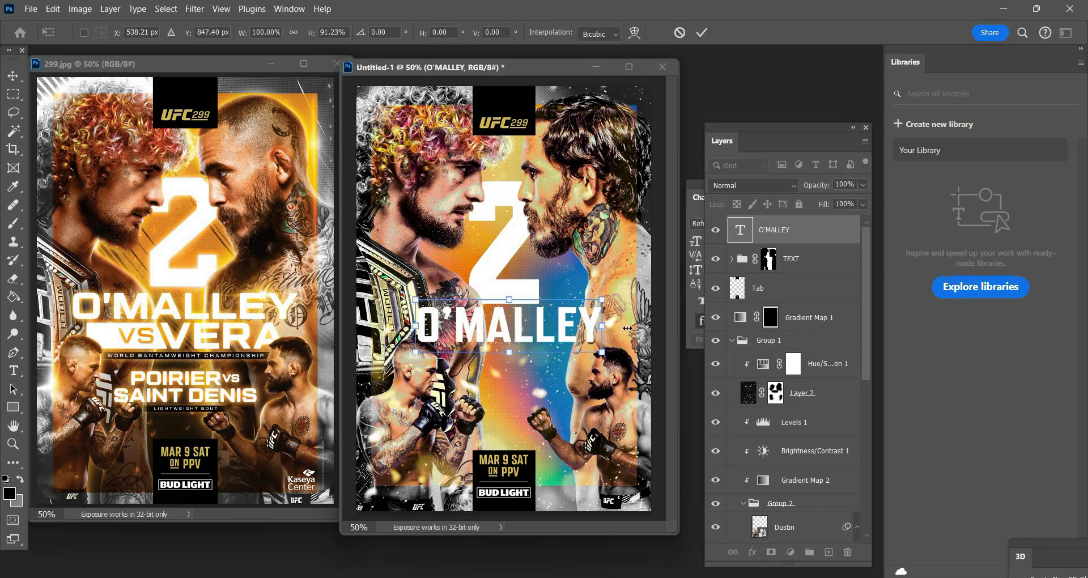
pyautogui.moveTo(628, 328); pyautogui.dragTo(662, 328)
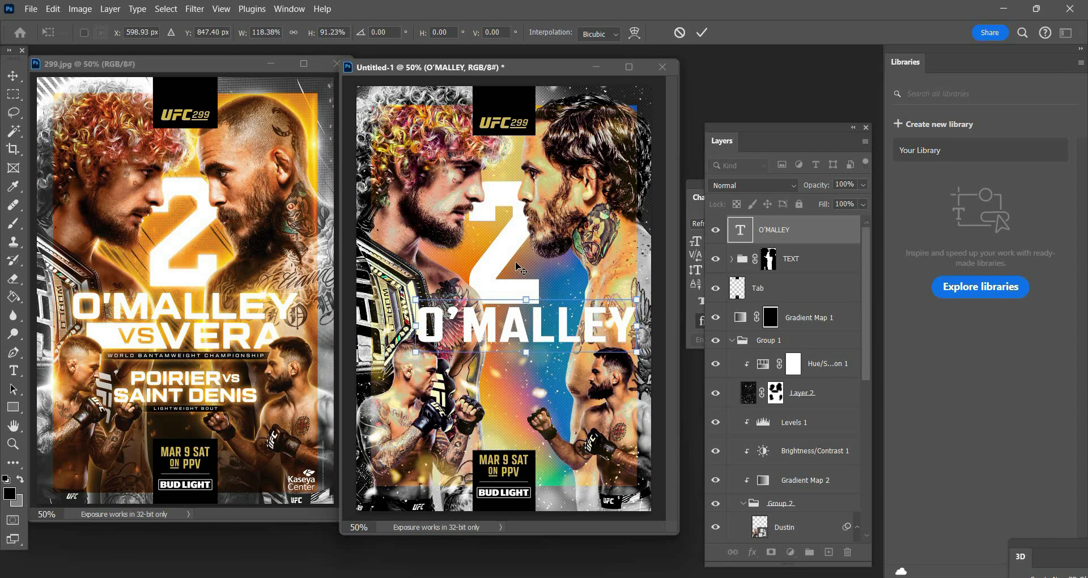
pyautogui.press('Return')
pyautogui.moveTo(520, 269); pyautogui.dragTo(511, 268)
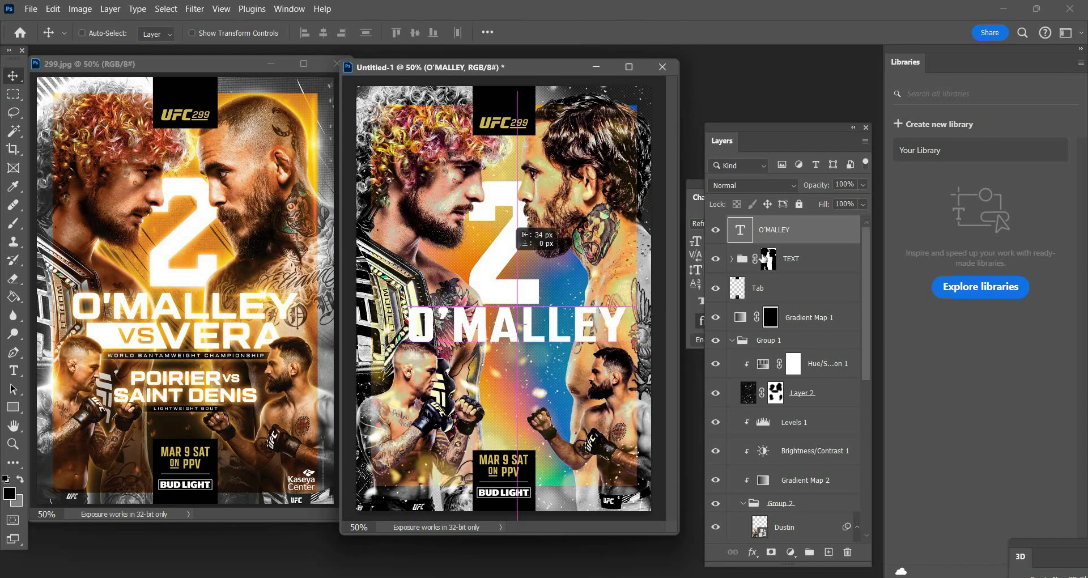
# - Expand the TEXT group, shrink the "2" slightly and reposition it to leave a gap above O'MALLEY
pyautogui.click(733, 259)
pyautogui.click(767, 287)
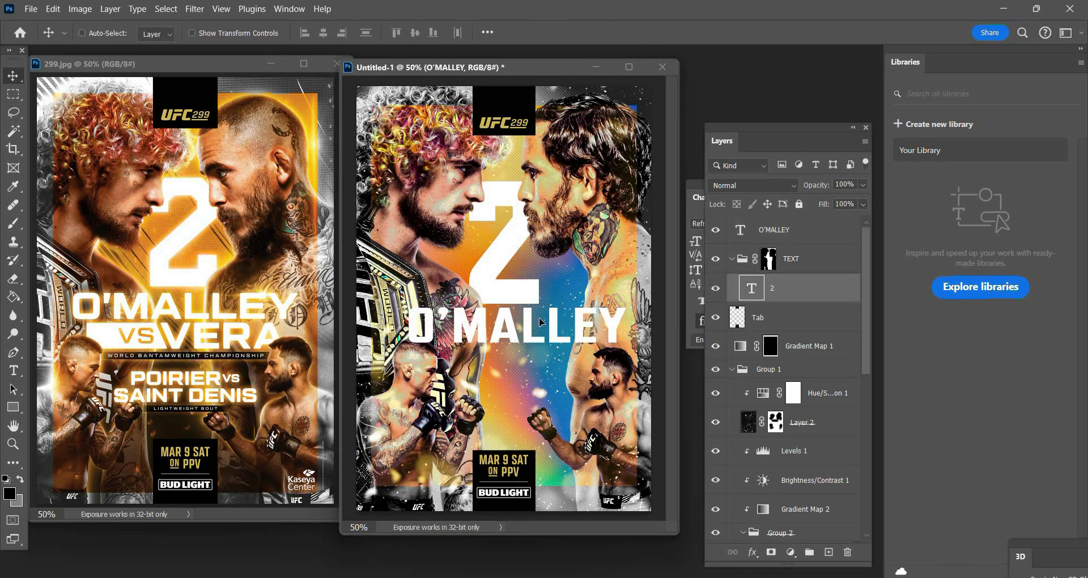
pyautogui.hotkey('ctrl', 't')
pyautogui.moveTo(531, 321); pyautogui.dragTo(522, 300)
pyautogui.press('Return')
pyautogui.press('v')
pyautogui.moveTo(495, 212); pyautogui.dragTo(499, 221)
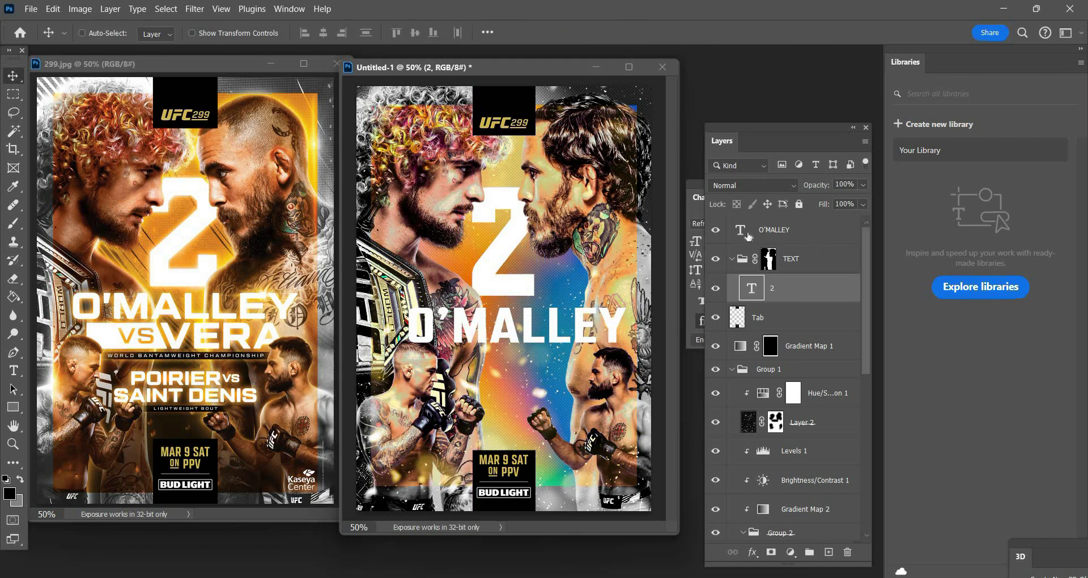
# - Move the O'MALLEY text slightly left and up so it sits centered just beneath the "2"
pyautogui.keyDown('ctrl'); pyautogui.click(464, 343); pyautogui.keyUp('ctrl')
pyautogui.moveTo(463, 343); pyautogui.dragTo(454, 339)
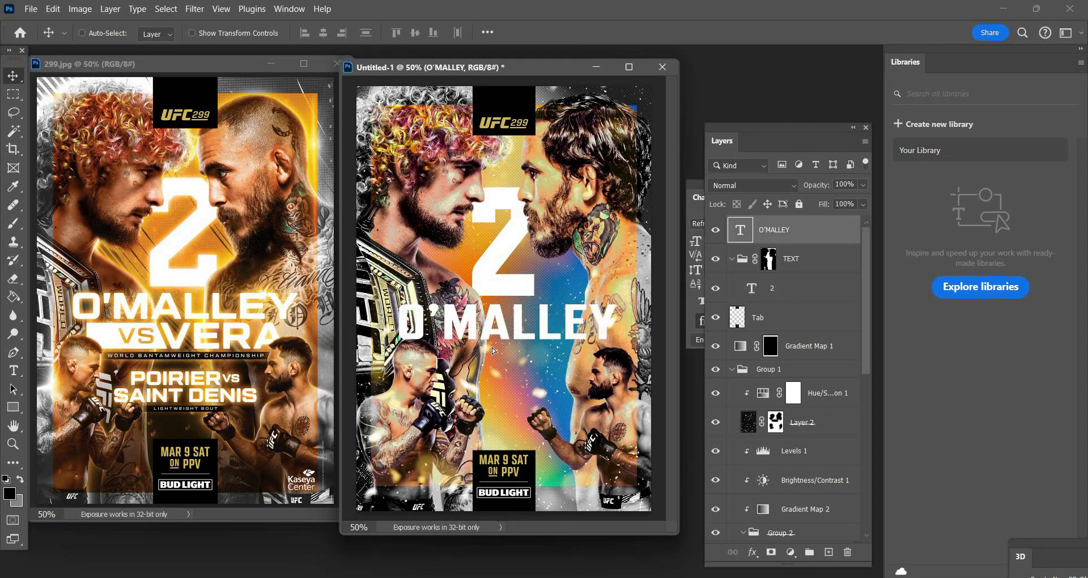
pyautogui.moveTo(492, 352); pyautogui.dragTo(492, 347)
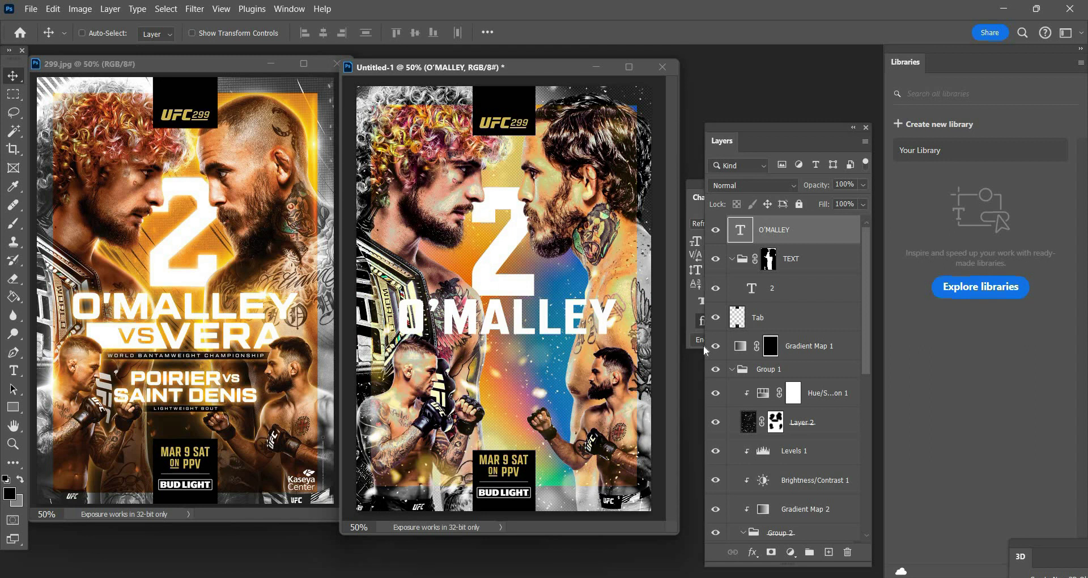
# - Duplicate the O'MALLEY text about 125 px lower and change the copy's wording to "VERA"
pyautogui.hotkey('ctrl', 'j')
pyautogui.moveTo(508, 368); pyautogui.dragTo(508, 403)
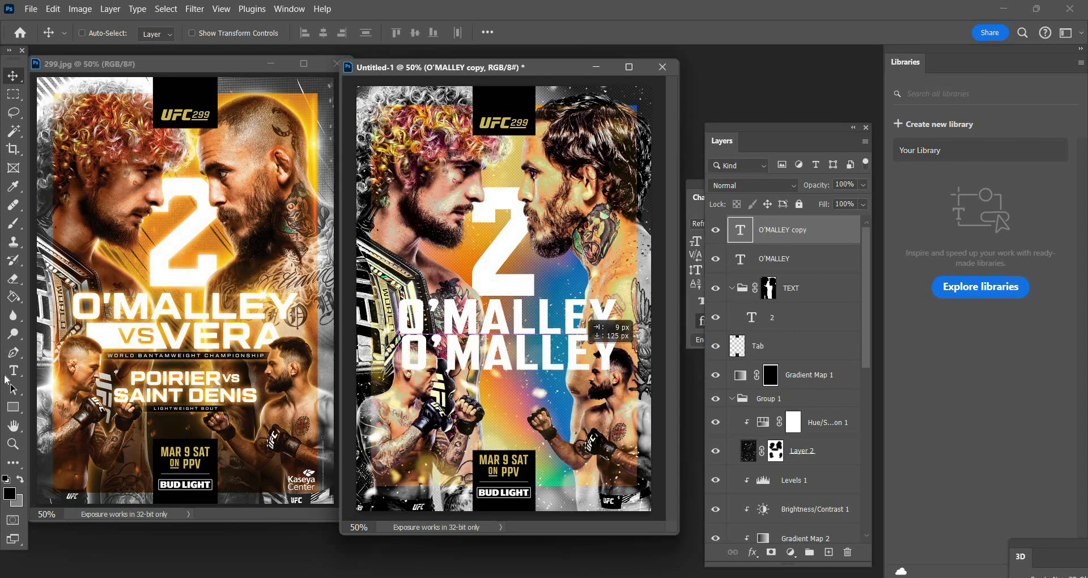
pyautogui.press('t')
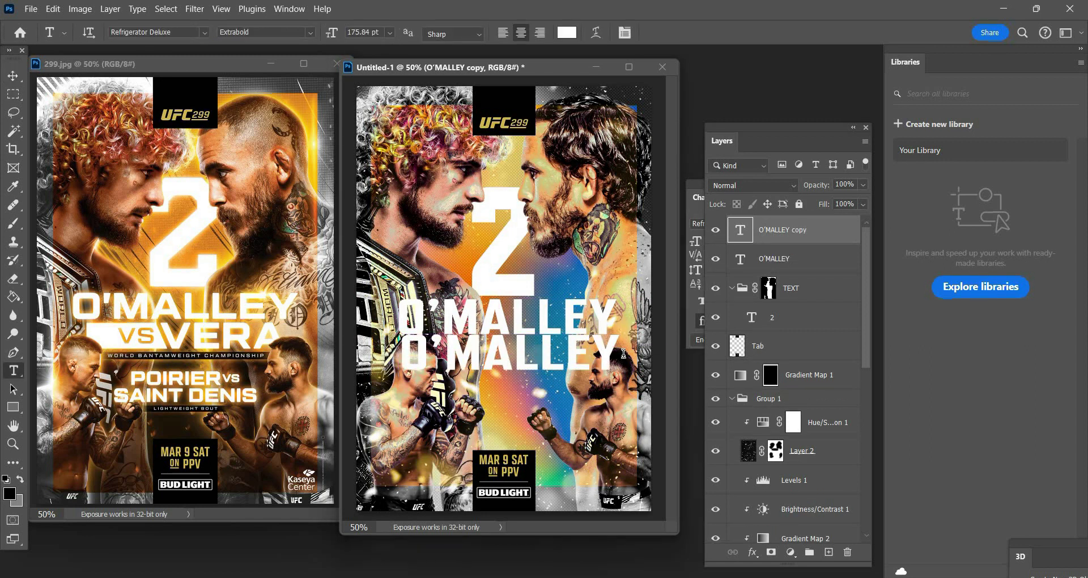
pyautogui.moveTo(623, 354); pyautogui.dragTo(329, 238)
pyautogui.write('VER')
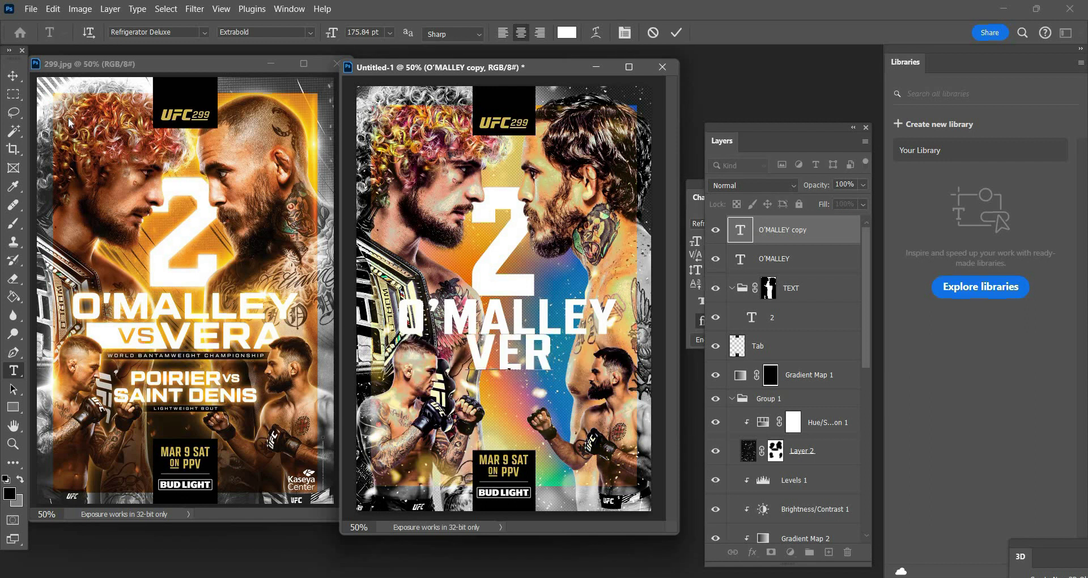
pyautogui.write('A')
# - Move the VERA text right so it ends beneath the last letter of O'MALLEY
pyautogui.click(10, 77)
pyautogui.moveTo(538, 358); pyautogui.dragTo(611, 374)
pyautogui.hotkey('ctrl', 't')
pyautogui.press('Return')
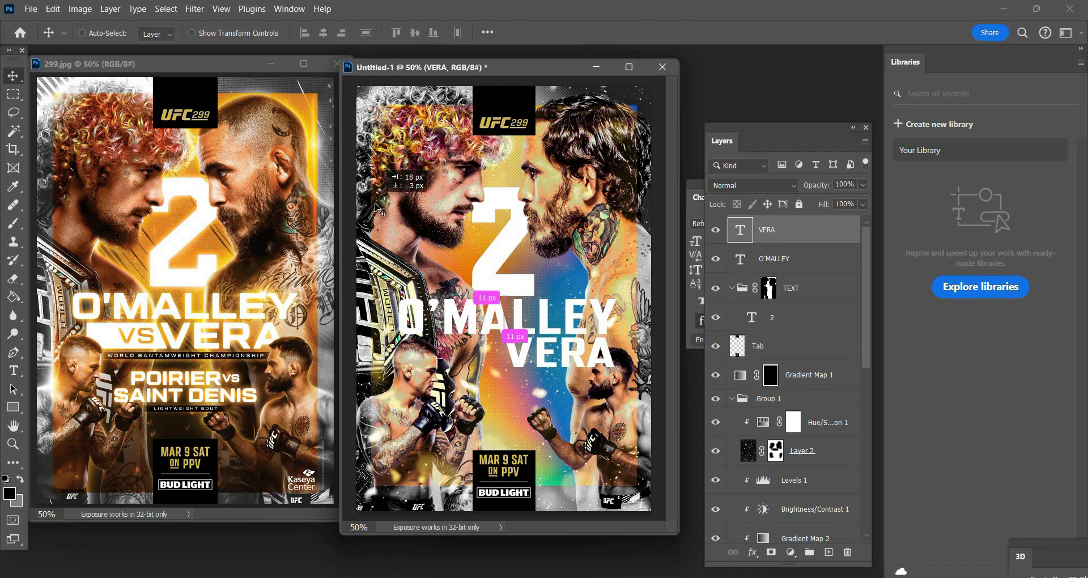
# - Draw a white, strokeless rectangle about 396 × 118 px beneath O'MALLEY, beside the VERA text
pyautogui.click(14, 406)
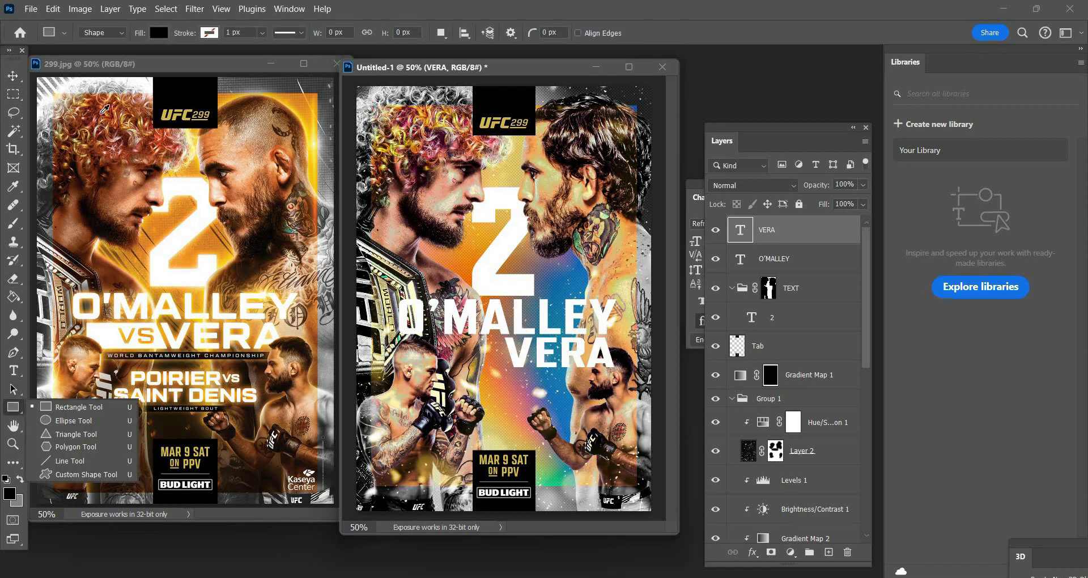
pyautogui.press('Return')
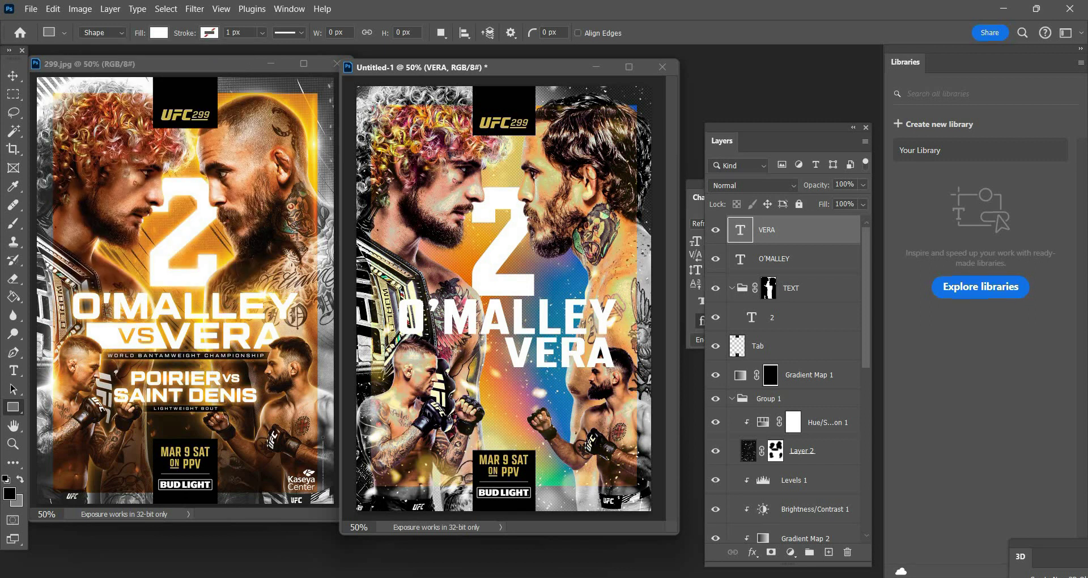
pyautogui.moveTo(401, 336); pyautogui.dragTo(514, 368)
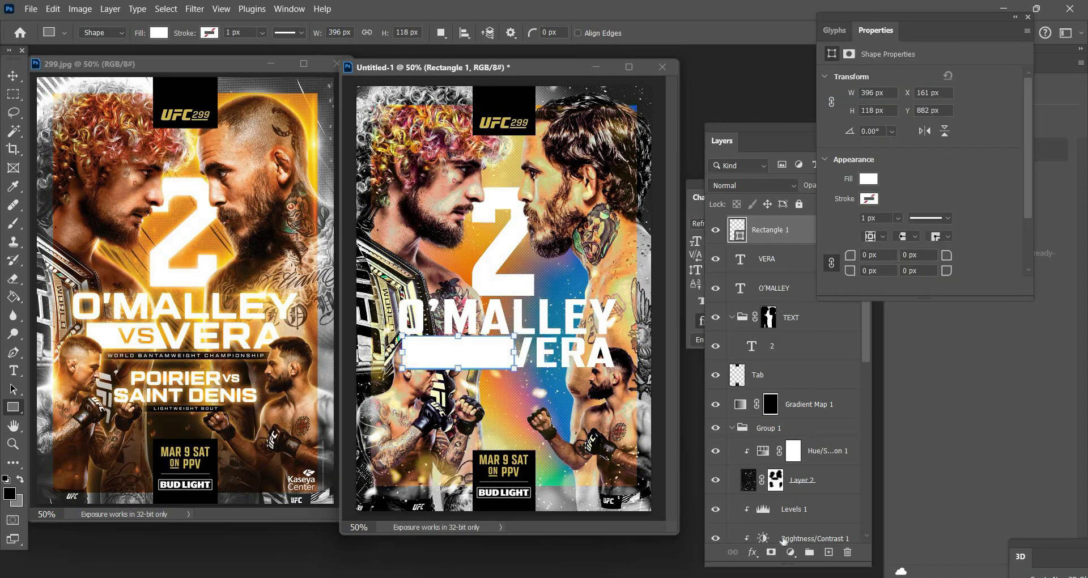
# - Add a layer mask to the white rectangle and hide a diagonal polygonal area at the end next to VERA by filling it black
pyautogui.rightClick(16, 114)
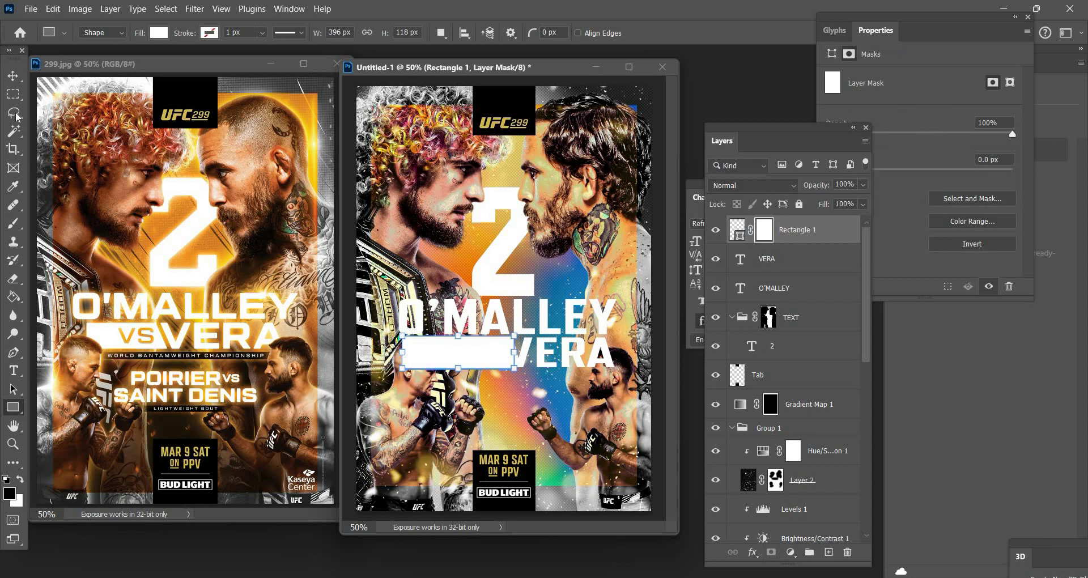
pyautogui.click(88, 126)
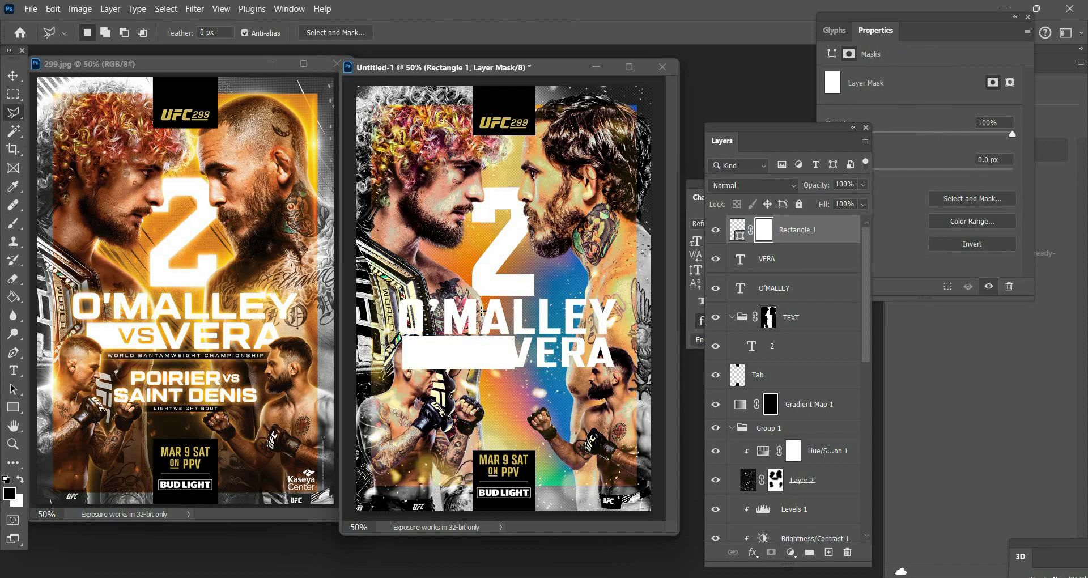
pyautogui.click(482, 311)
pyautogui.click(522, 391)
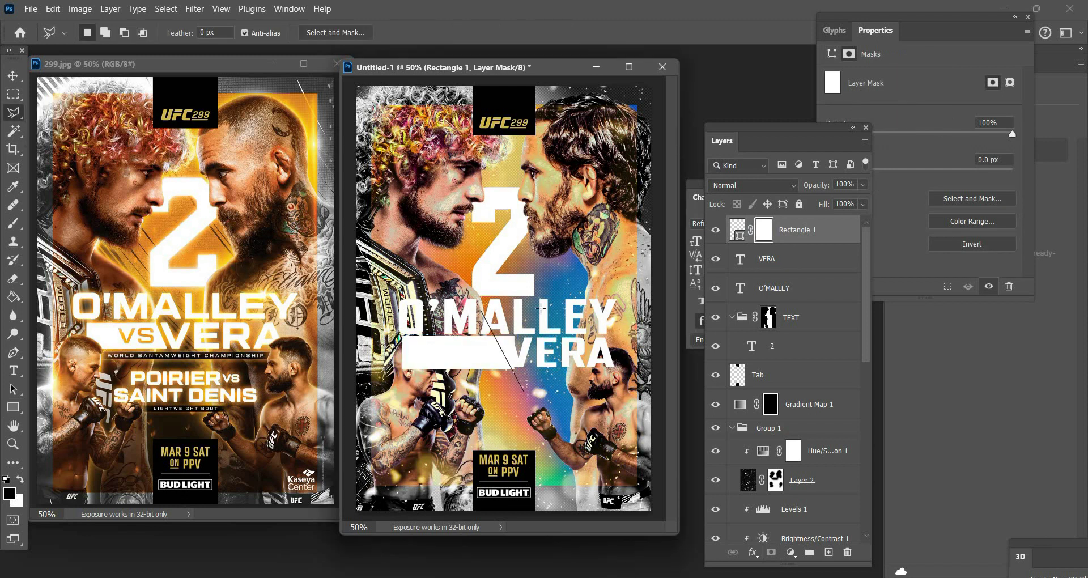
pyautogui.click(549, 369)
pyautogui.click(539, 304)
pyautogui.click(501, 317)
pyautogui.rightClick(500, 316)
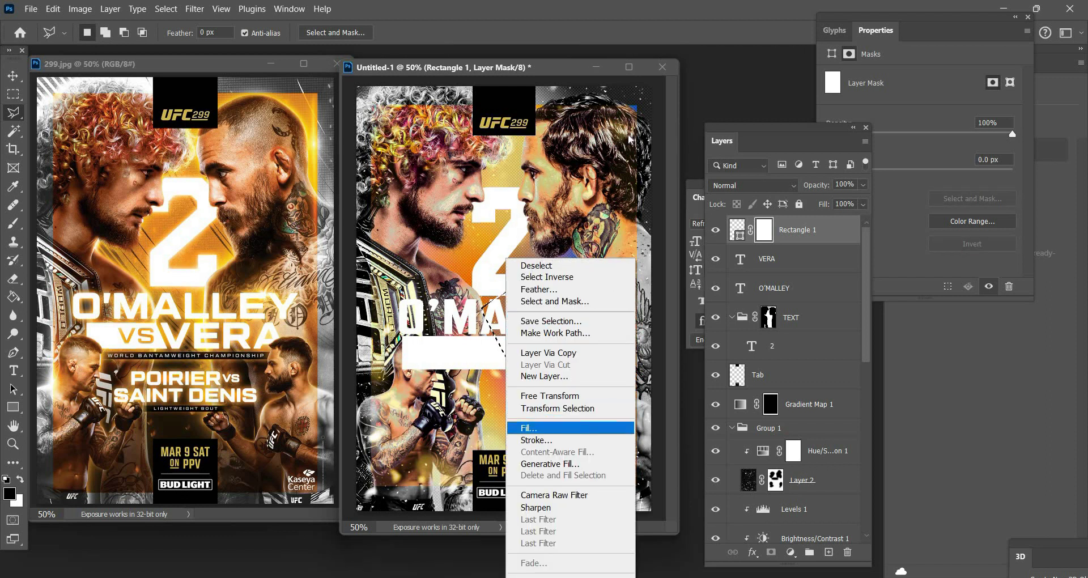
pyautogui.click(524, 429)
pyautogui.press('Return')
pyautogui.rightClick(589, 198)
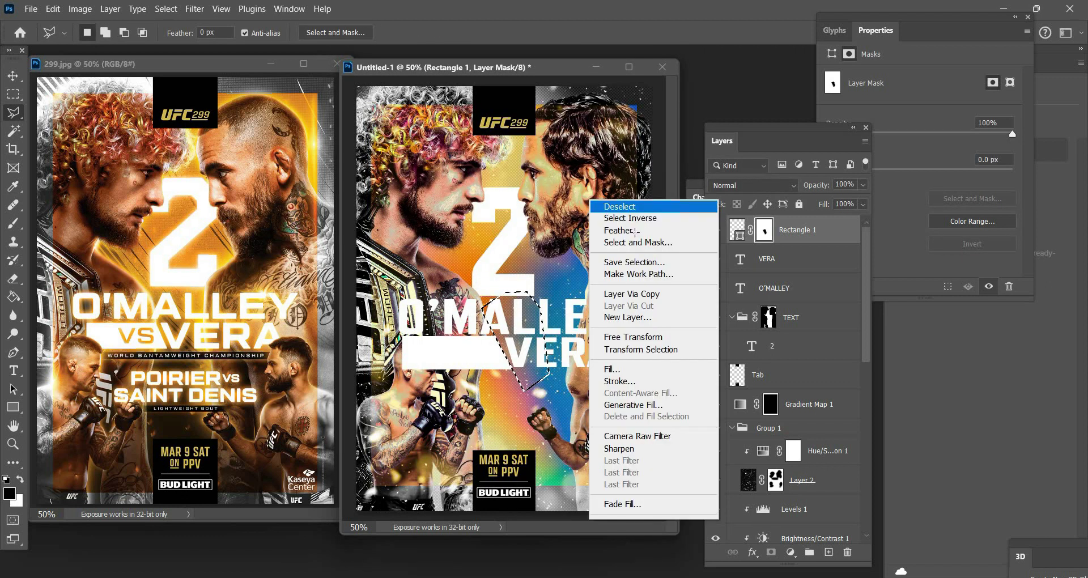
pyautogui.click(623, 206)
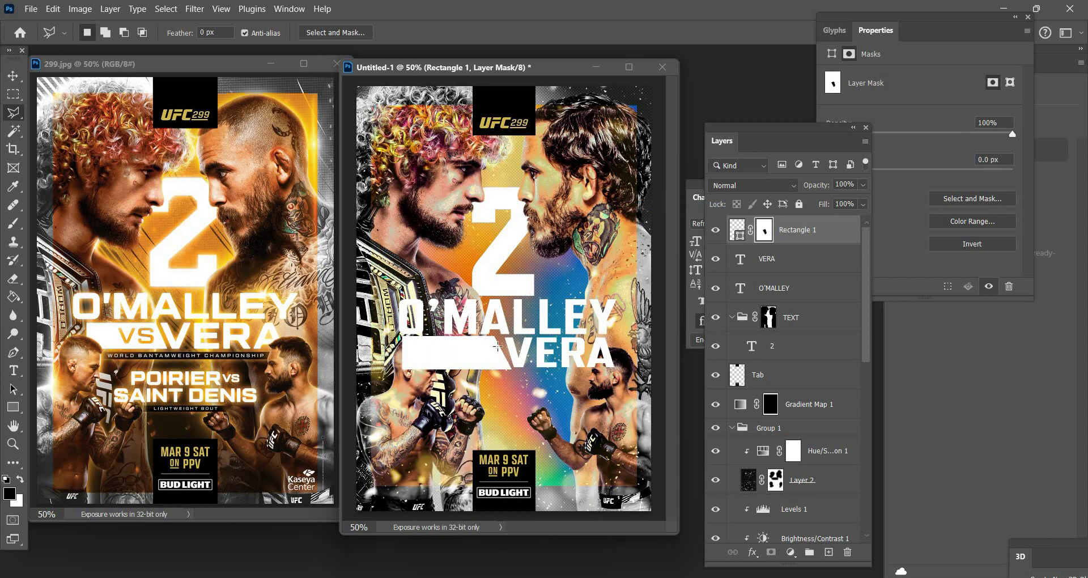
# - Mask a further diagonal strip off the rectangle's slanted end to open a gap before the V of VERA, and deselect
pyautogui.click(474, 301)
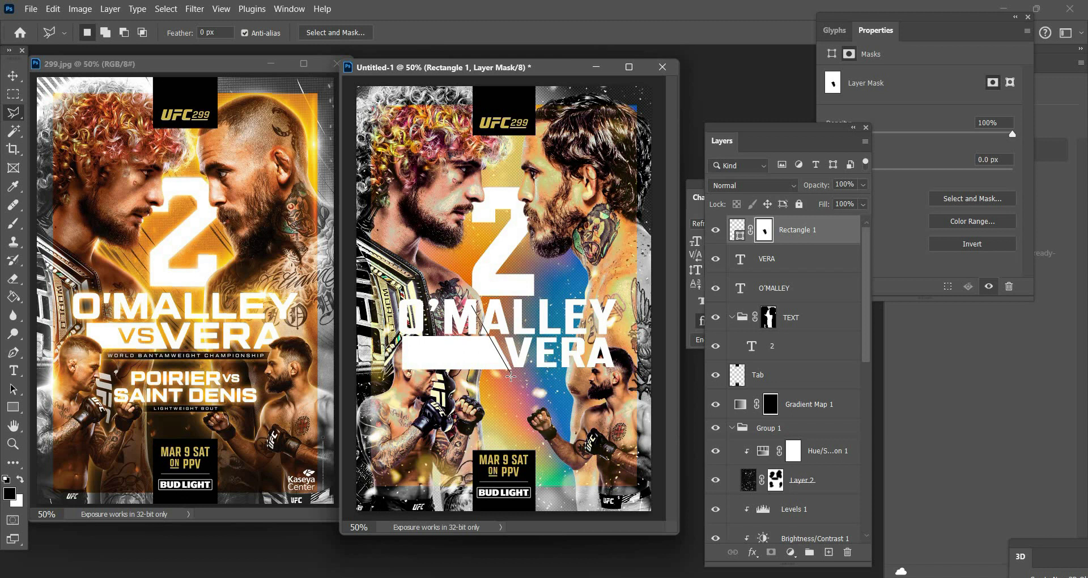
pyautogui.click(511, 376)
pyautogui.doubleClick(491, 338)
pyautogui.rightClick(489, 336)
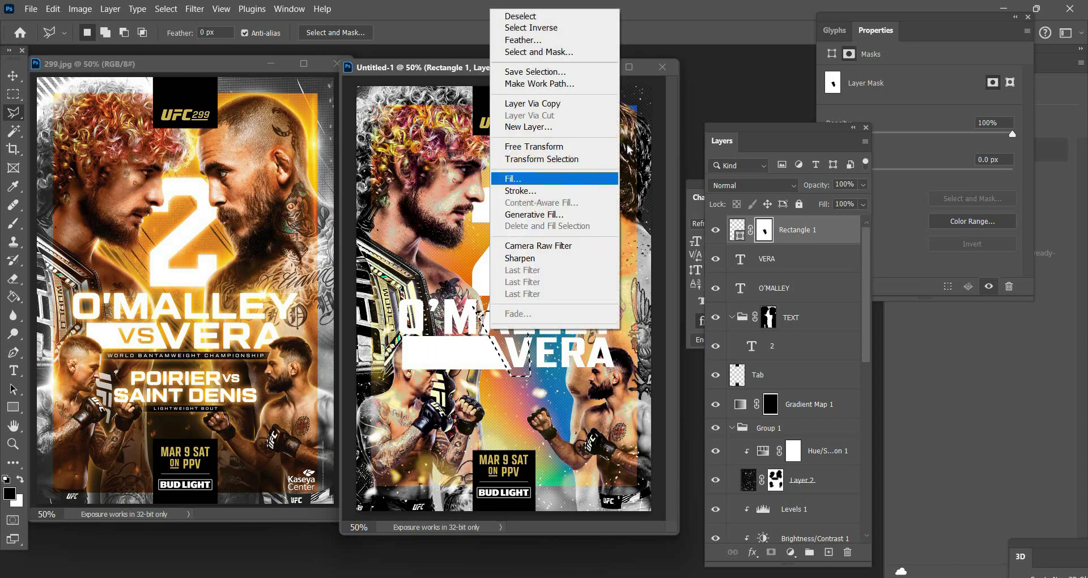
pyautogui.click(541, 177)
pyautogui.click(633, 140)
pyautogui.rightClick(540, 178)
pyautogui.click(561, 185)
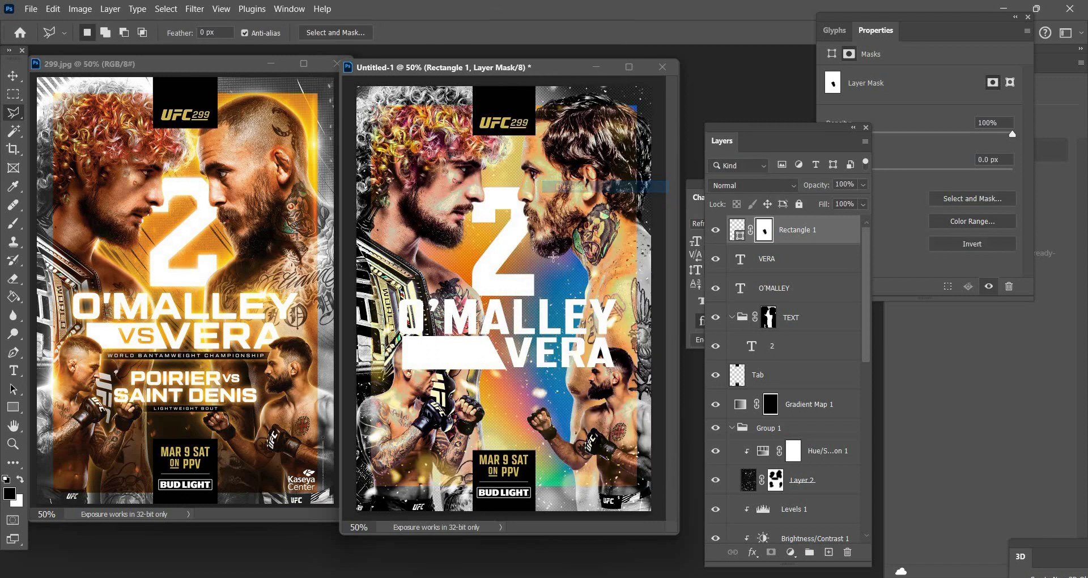
# - Shift the white rectangle right about 10 px and reduce its height to about 104 px, matching the VERA letters
pyautogui.click(12, 76)
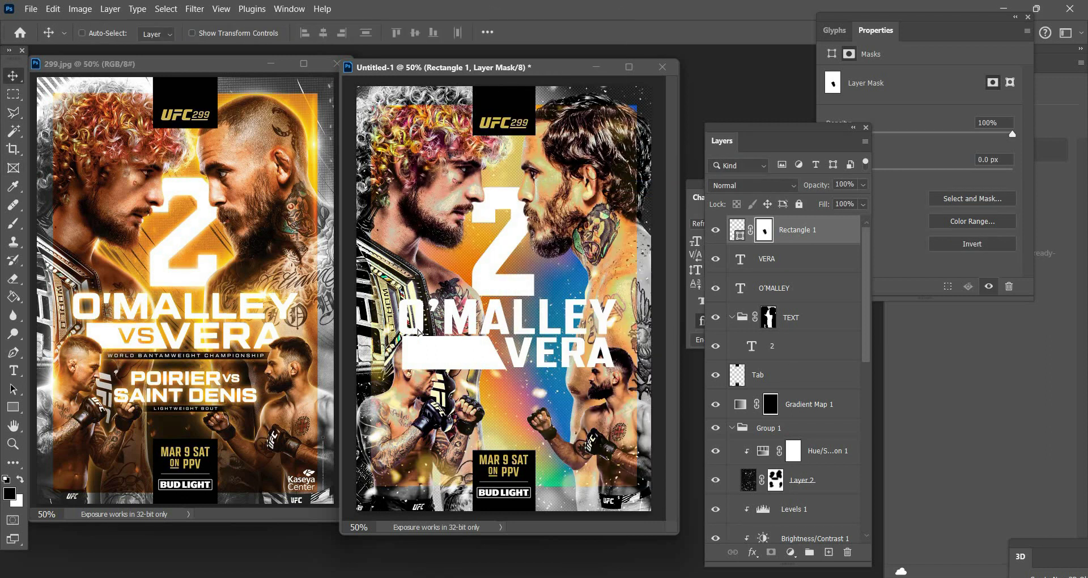
pyautogui.moveTo(420, 333); pyautogui.dragTo(422, 333)
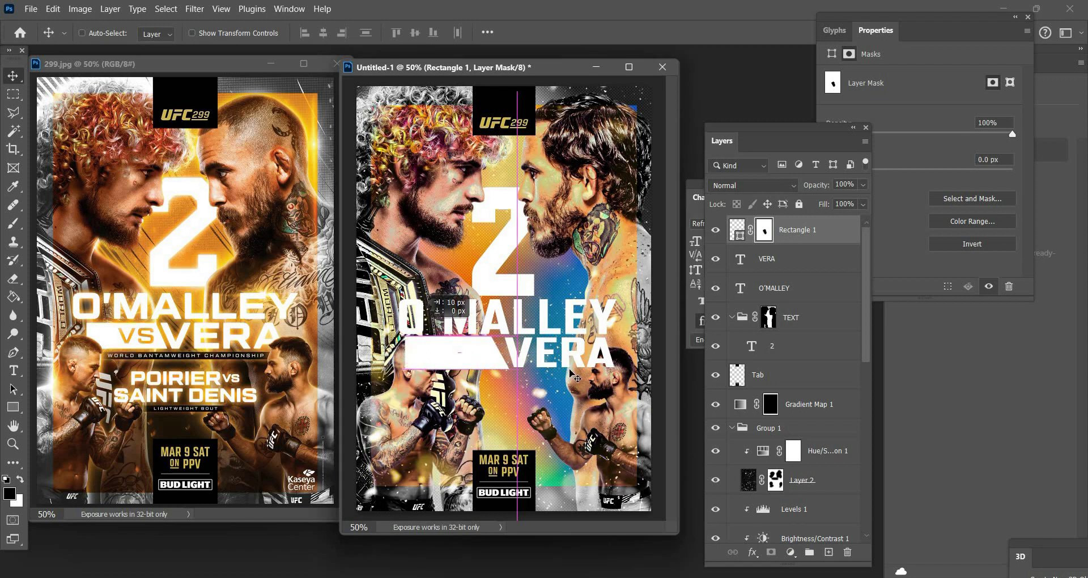
pyautogui.click(12, 443)
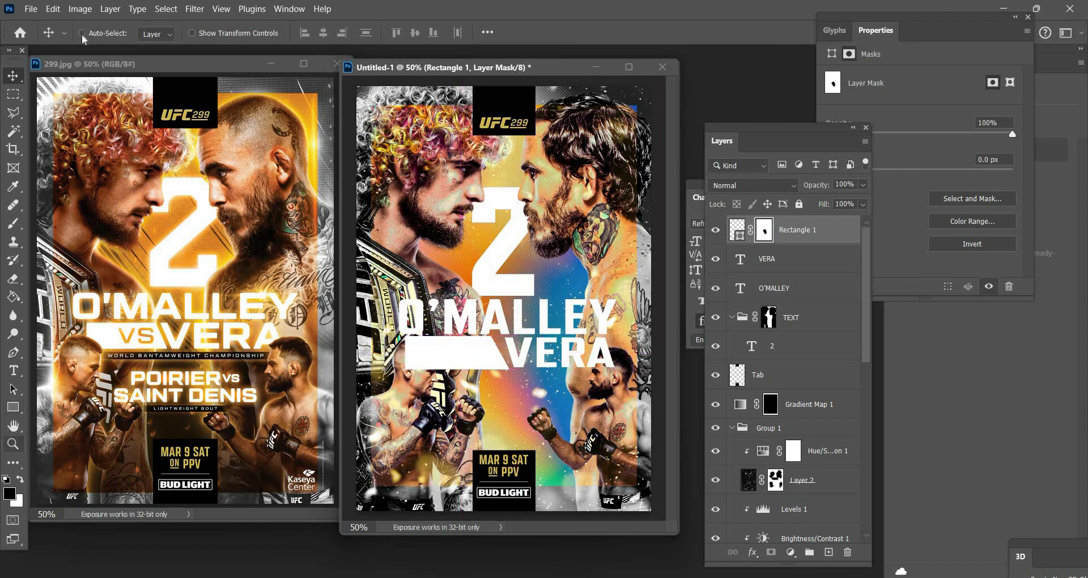
pyautogui.click(504, 380)
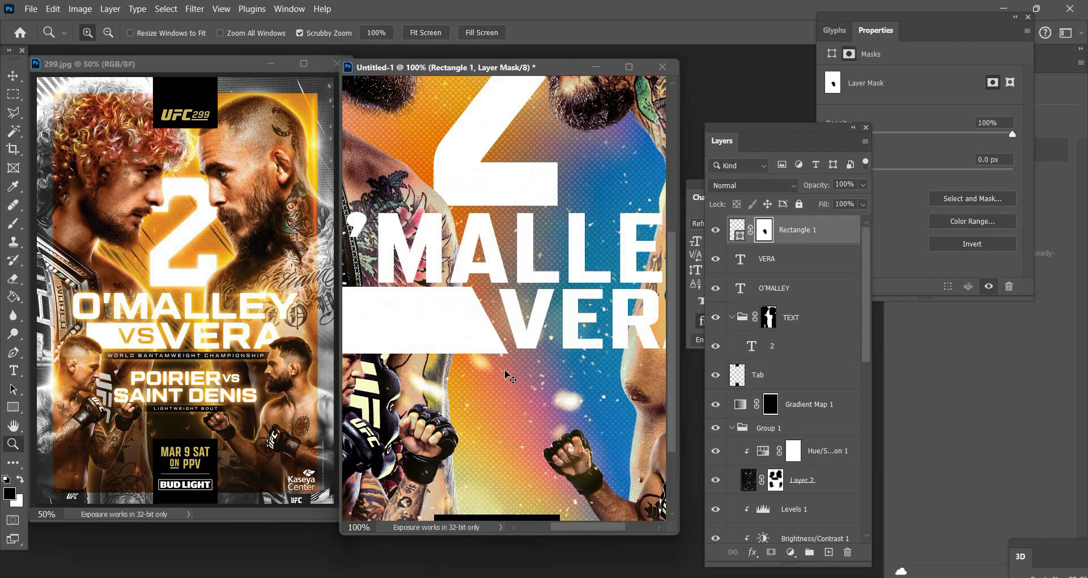
pyautogui.click(505, 380)
pyautogui.hotkey('ctrl', 't')
pyautogui.moveTo(472, 317); pyautogui.dragTo(472, 306)
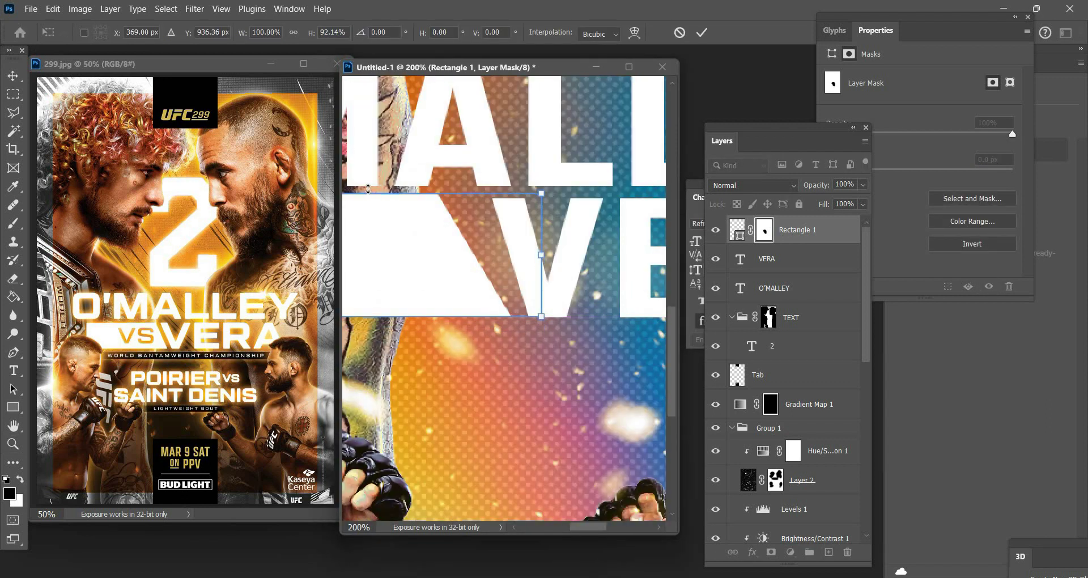
pyautogui.moveTo(388, 195); pyautogui.dragTo(389, 199)
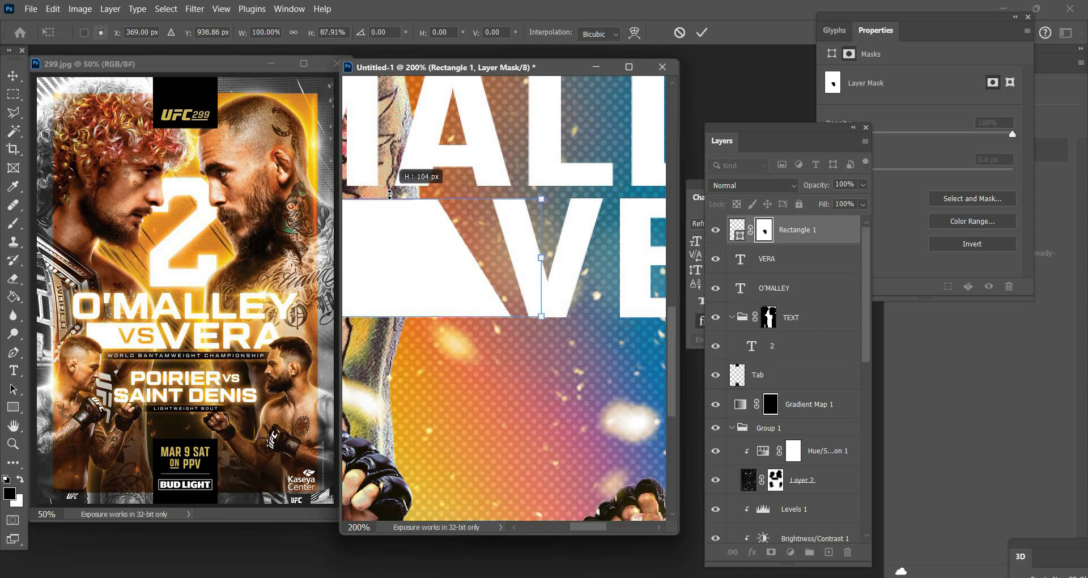
pyautogui.press('Return')
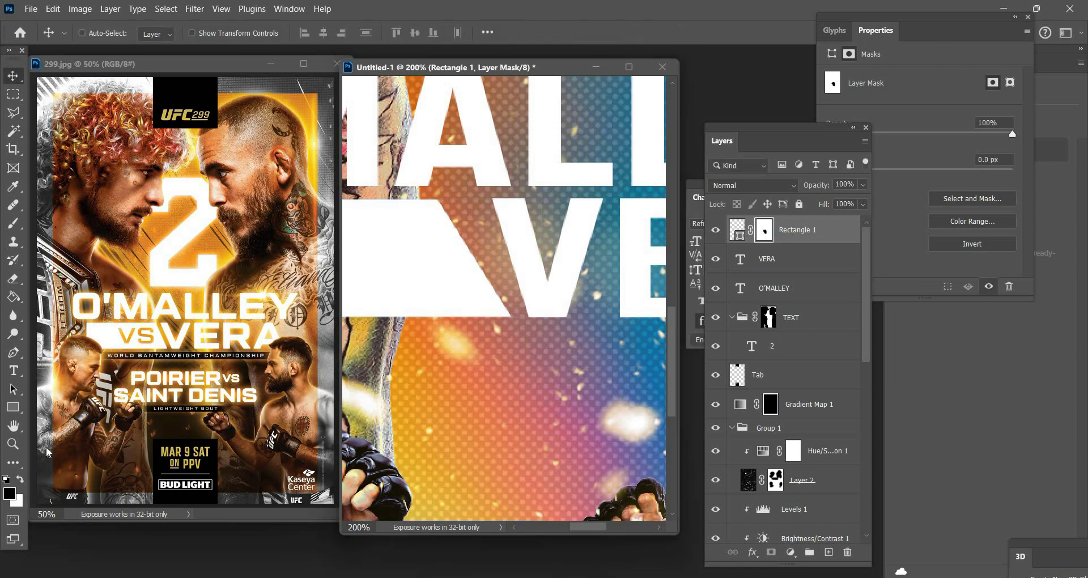
pyautogui.press('z')
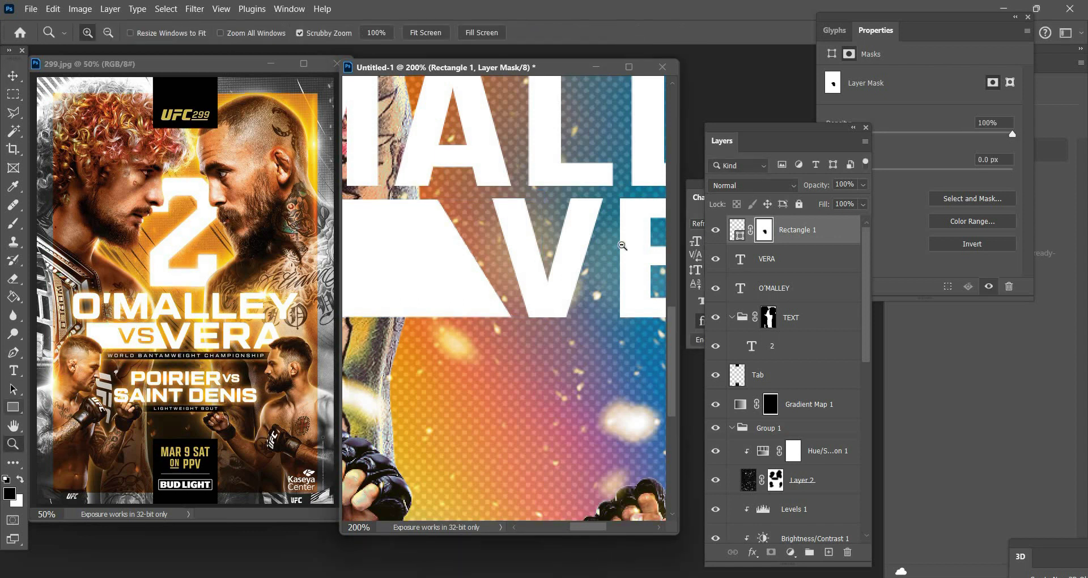
# - Add the white text VS in Refrigerator Deluxe Extrabold at 100 pt, in the open area beneath VERA
pyautogui.keyDown('alt'); pyautogui.click(546, 235); pyautogui.keyUp('alt')
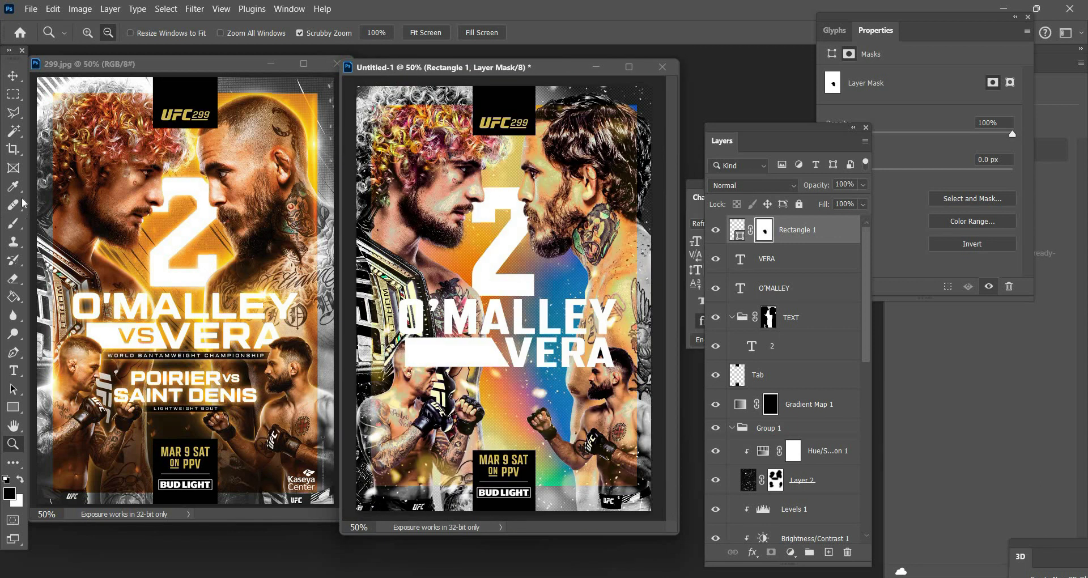
pyautogui.click(14, 371)
pyautogui.click(507, 414)
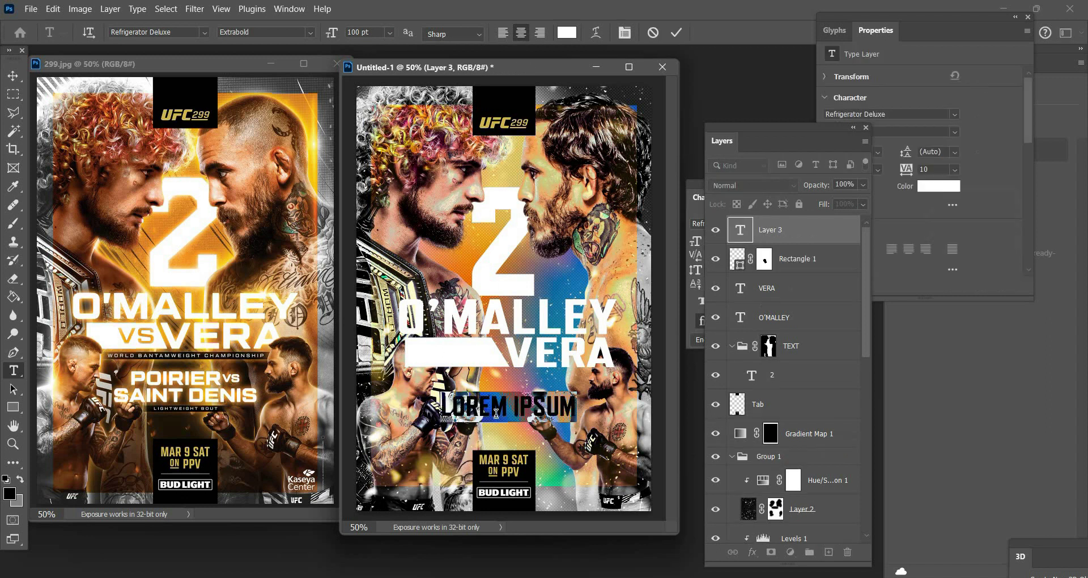
pyautogui.write('VS')
pyautogui.hotkey('ctrl', 'Return')
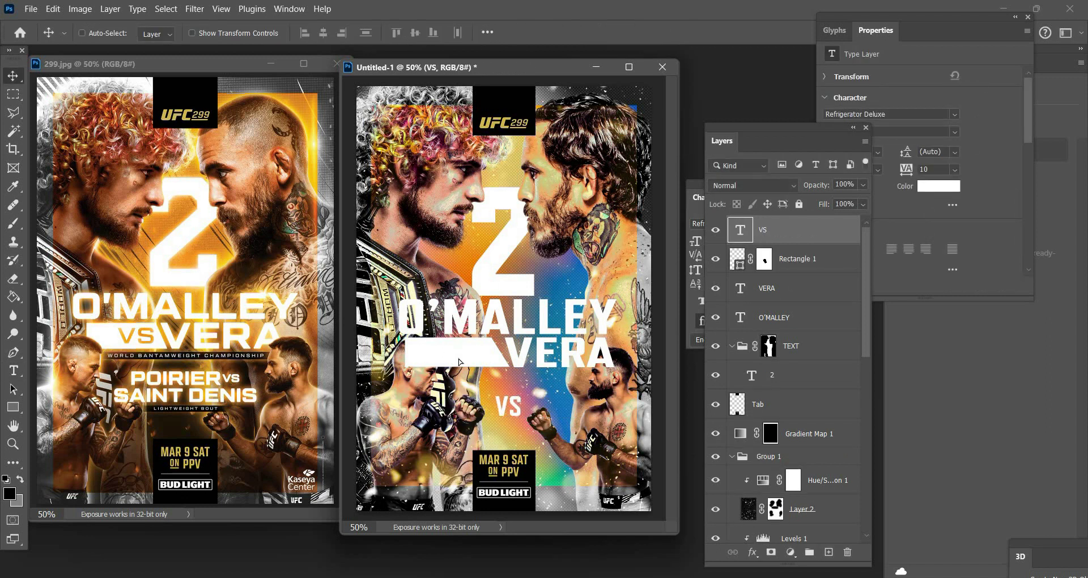
# - Move the VS text onto the white bar near its slanted end and recolor it black
pyautogui.moveTo(505, 420); pyautogui.dragTo(450, 364)
pyautogui.click(938, 186)
pyautogui.click(401, 356)
pyautogui.press('Return')
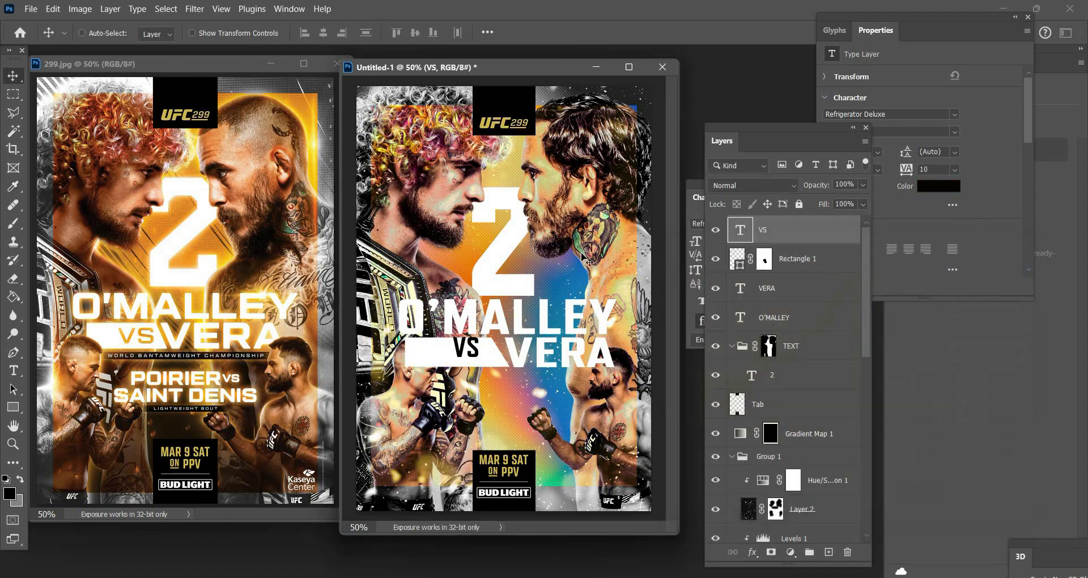
# - Increase the letter tracking of the VS text to 100
pyautogui.click(828, 255)
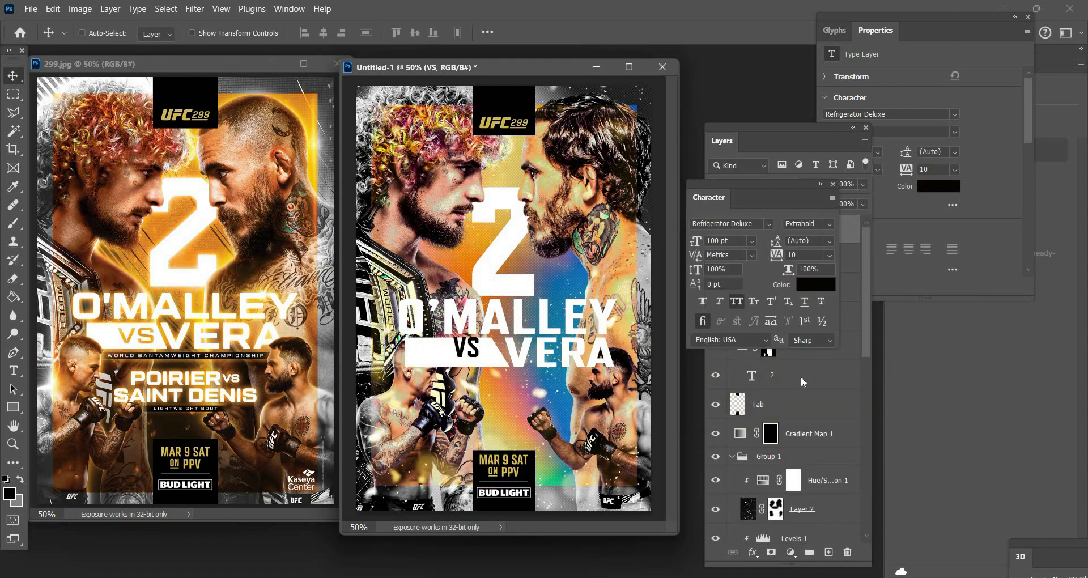
pyautogui.click(814, 403)
pyautogui.click(830, 254)
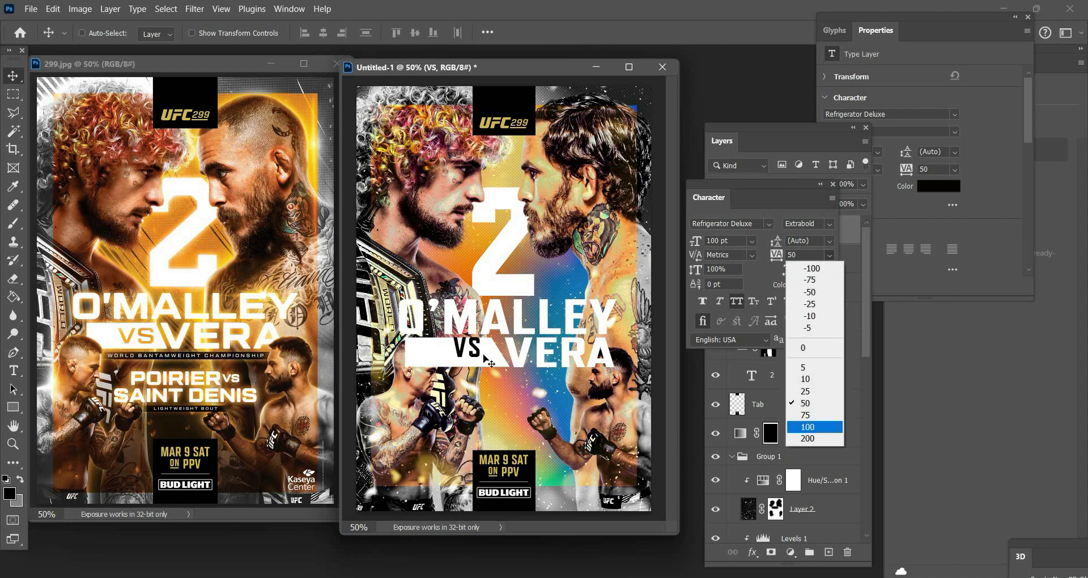
pyautogui.click(808, 427)
# - Scale the VS text to about 125% width and 96% height, and shift it down about 16 px within the white bar
pyautogui.hotkey('ctrl', 't')
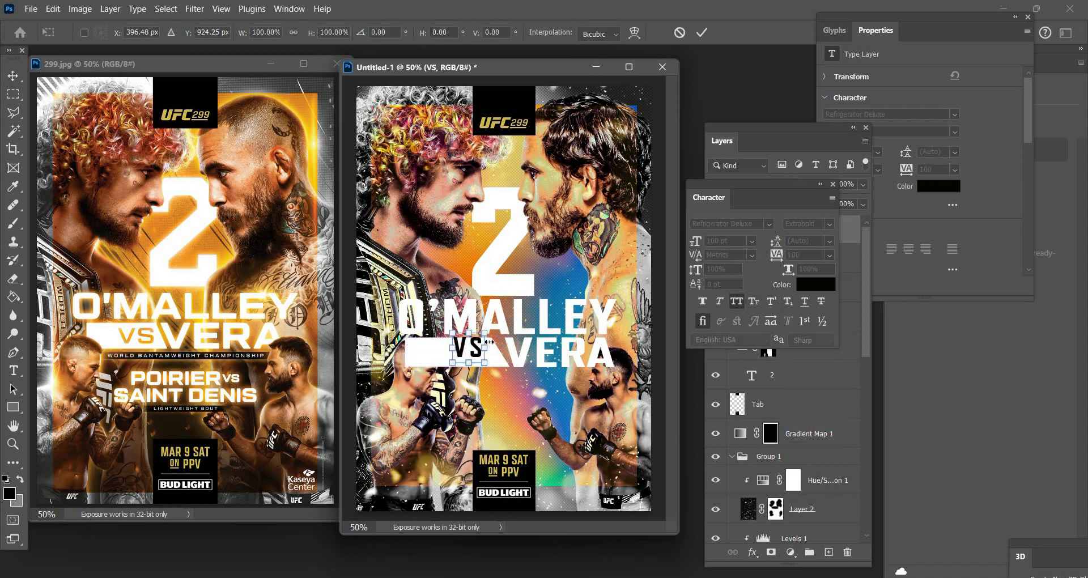
pyautogui.moveTo(489, 342); pyautogui.dragTo(474, 334)
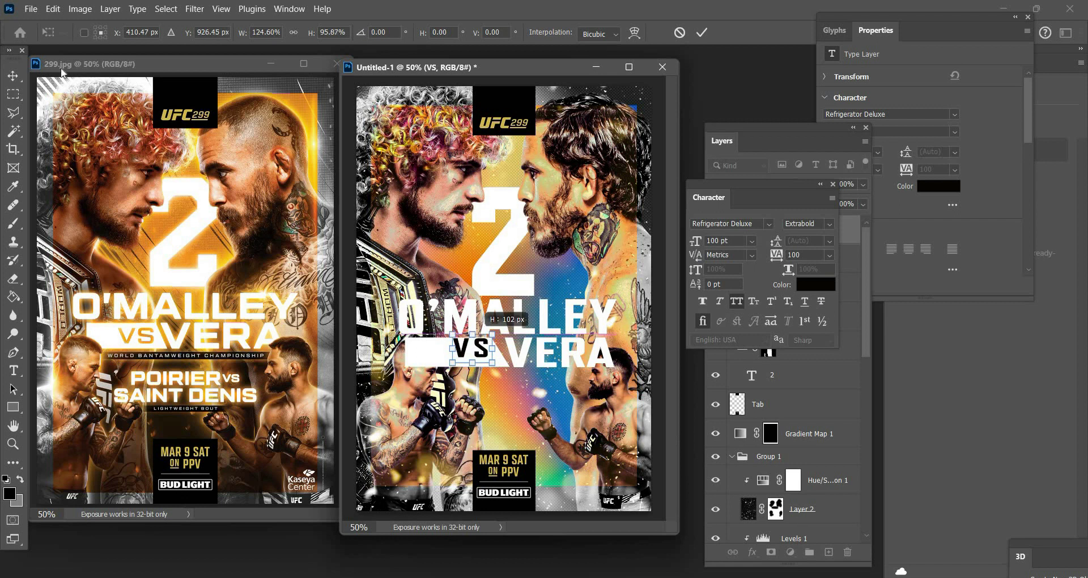
pyautogui.click(12, 76)
pyautogui.moveTo(380, 174); pyautogui.dragTo(380, 178)
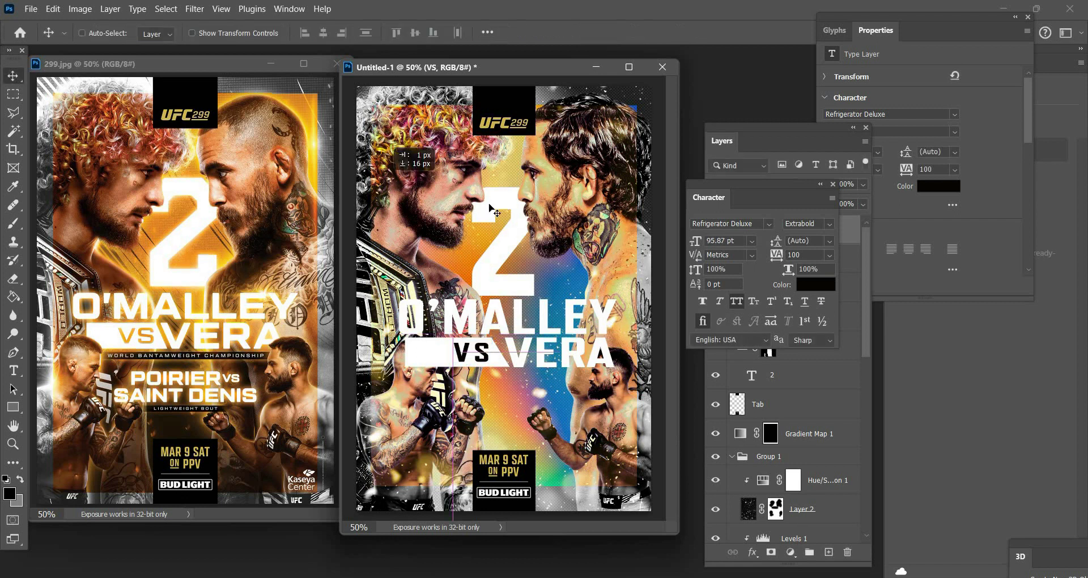
pyautogui.moveTo(492, 210); pyautogui.dragTo(493, 210)
pyautogui.hotkey('ctrl', 't')
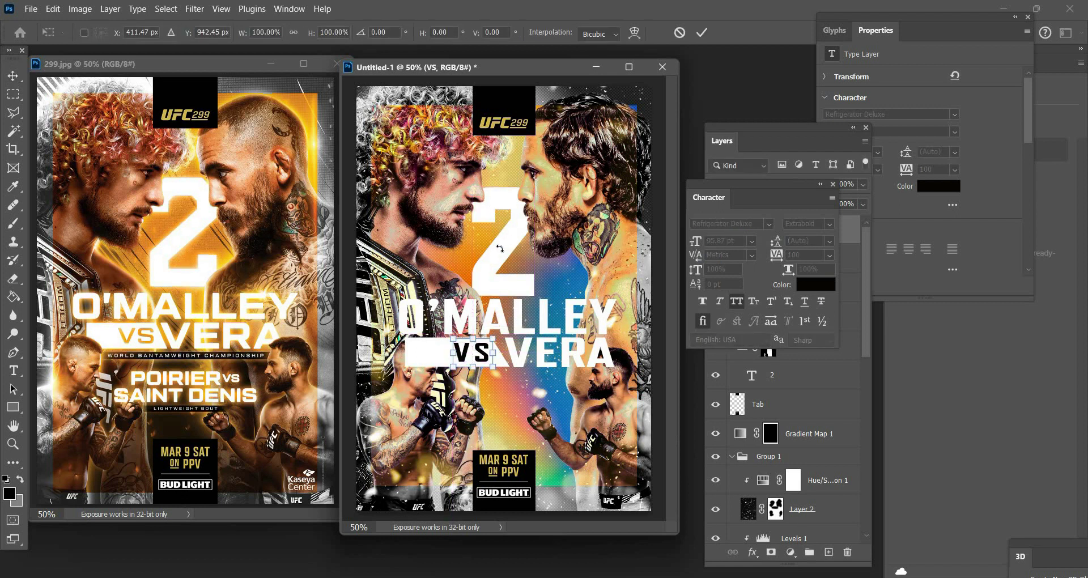
# - Commit the transform of the VS text and toggle its faux italic style
pyautogui.moveTo(499, 249); pyautogui.dragTo(499, 249)
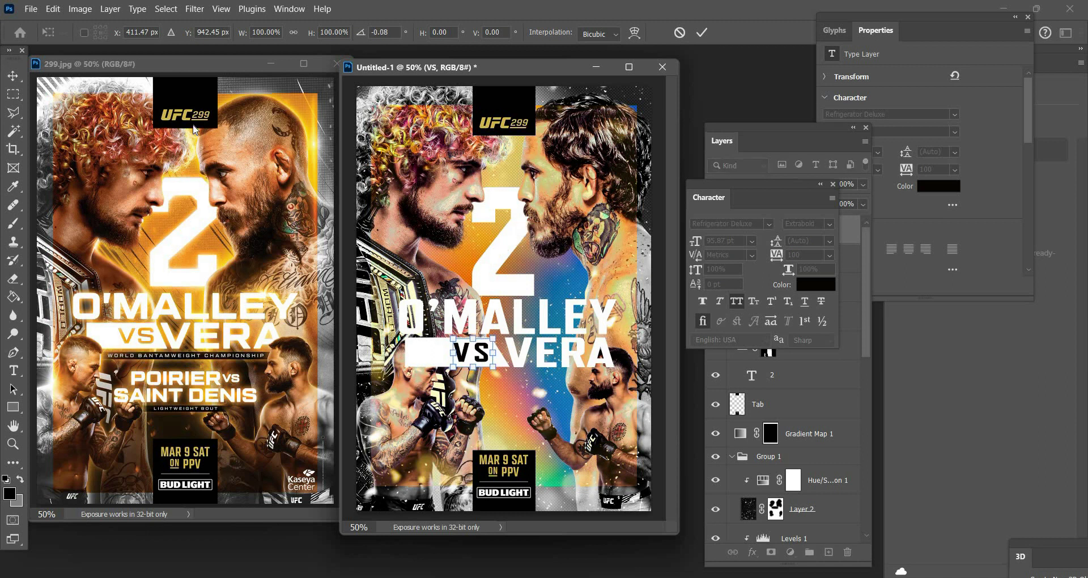
pyautogui.press('Return')
pyautogui.click(719, 302)
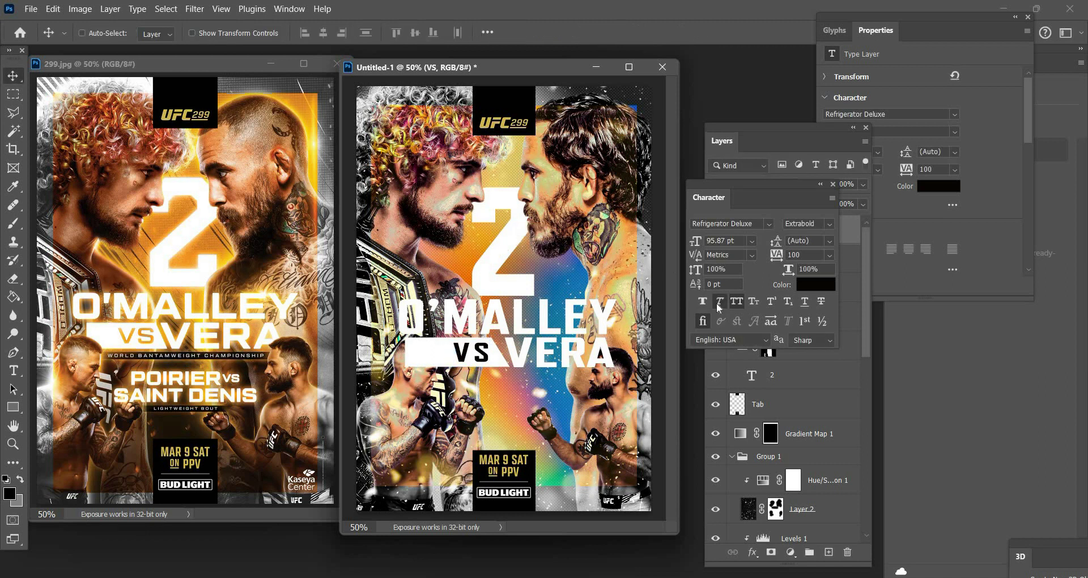
pyautogui.click(716, 302)
# - Fill the outline of the VS lettering with black on the Rectangle 1 layer mask, and delete the VS text layer
pyautogui.click(769, 142)
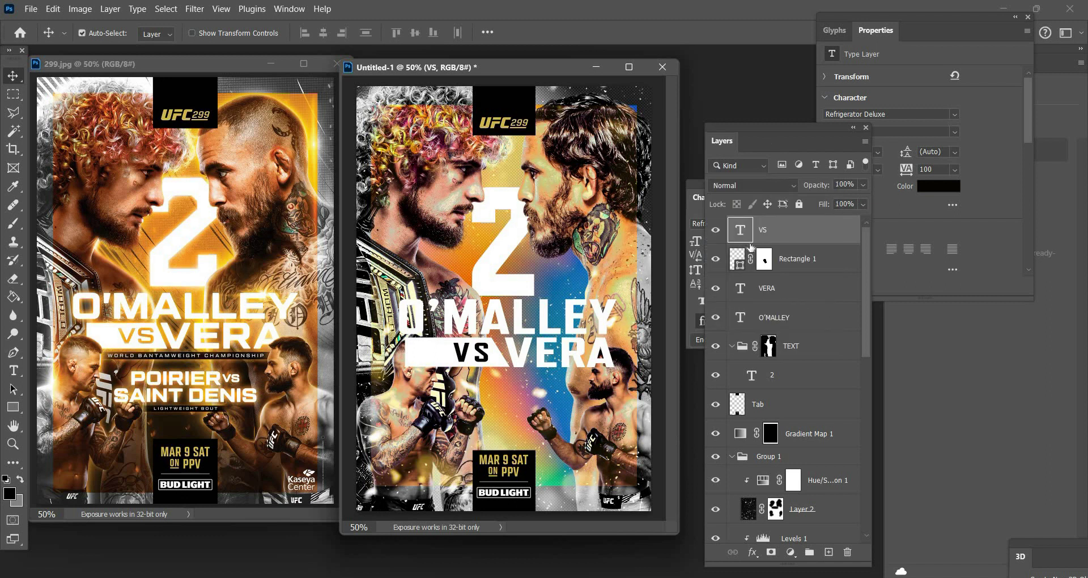
pyautogui.keyDown('ctrl'); pyautogui.click(750, 245); pyautogui.keyUp('ctrl')
pyautogui.click(764, 259)
pyautogui.press('m')
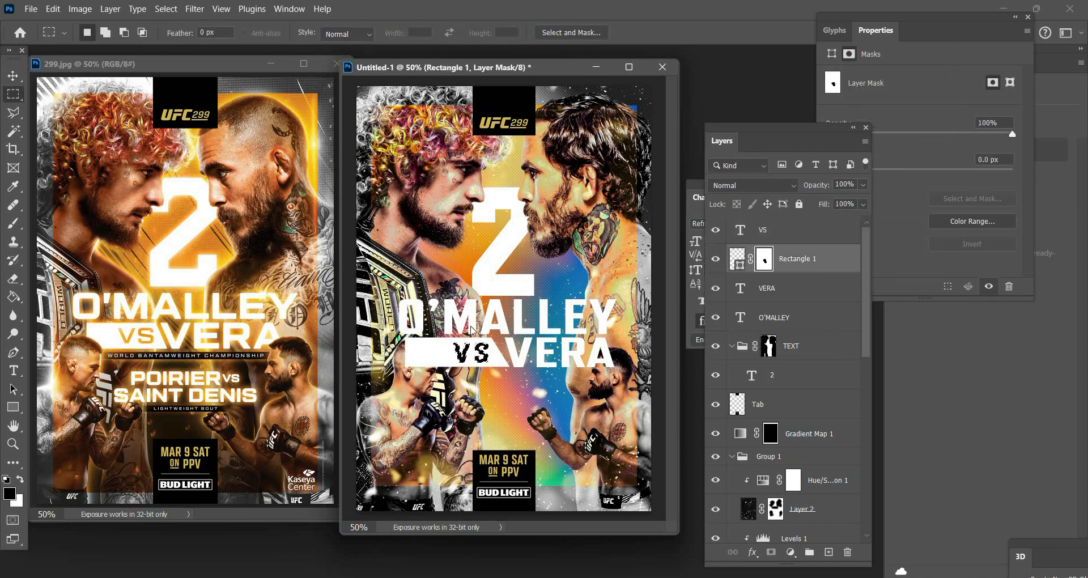
pyautogui.rightClick(453, 338)
pyautogui.click(499, 182)
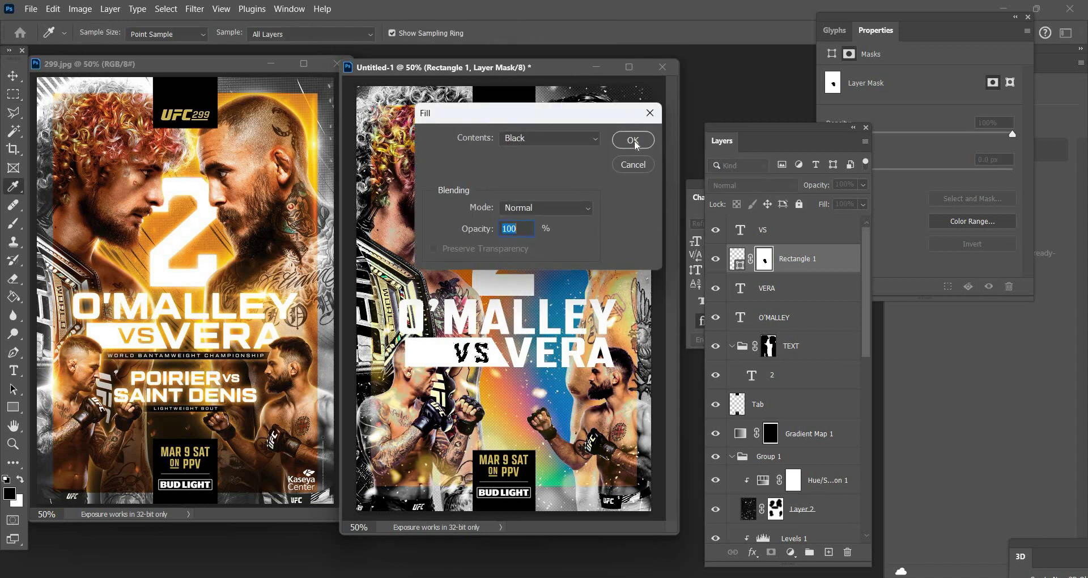
pyautogui.click(633, 140)
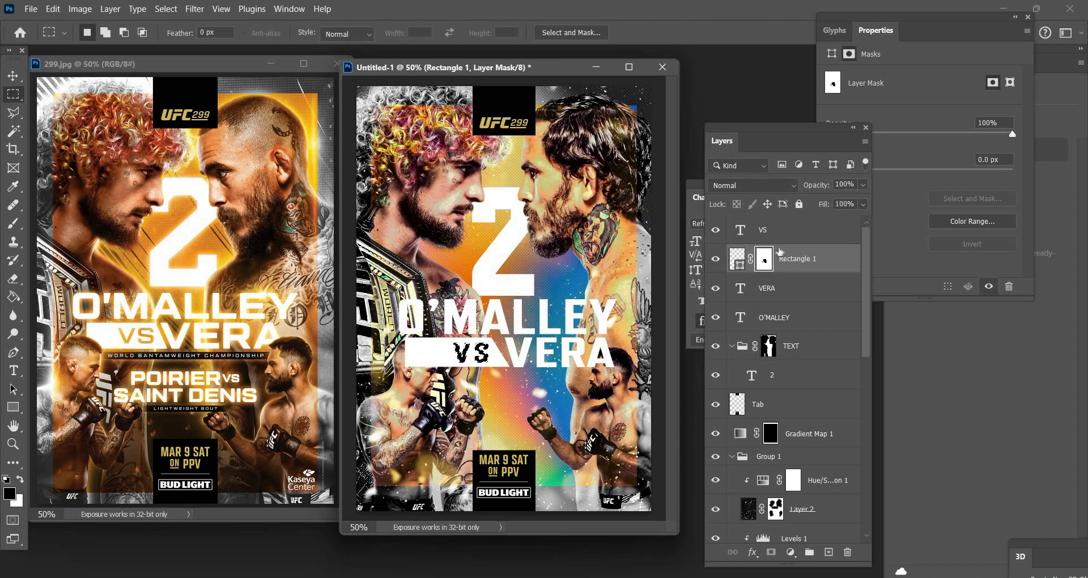
pyautogui.hotkey('ctrl', 'd')
pyautogui.click(766, 231)
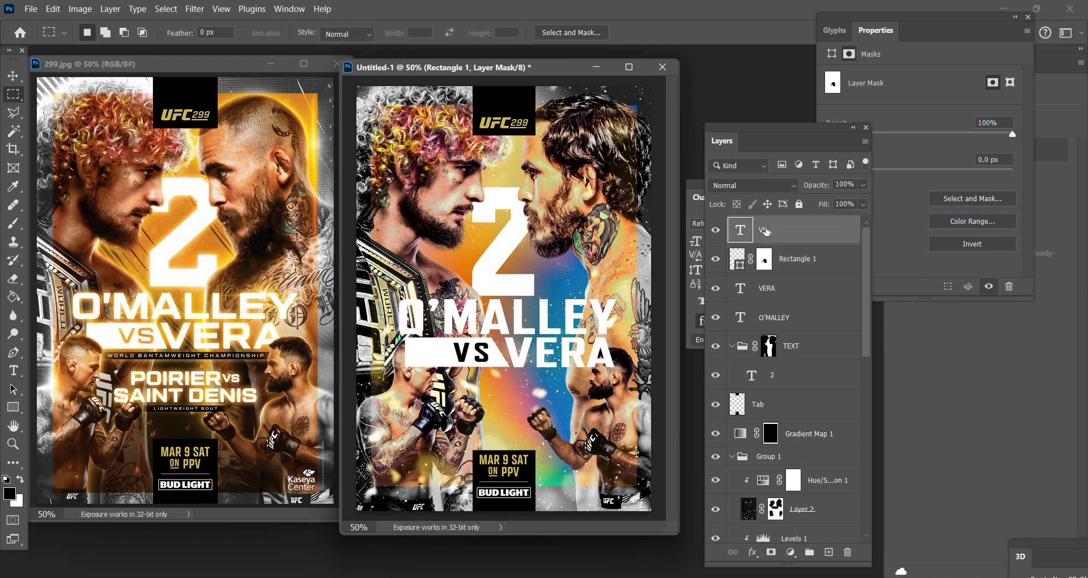
pyautogui.press('Delete')
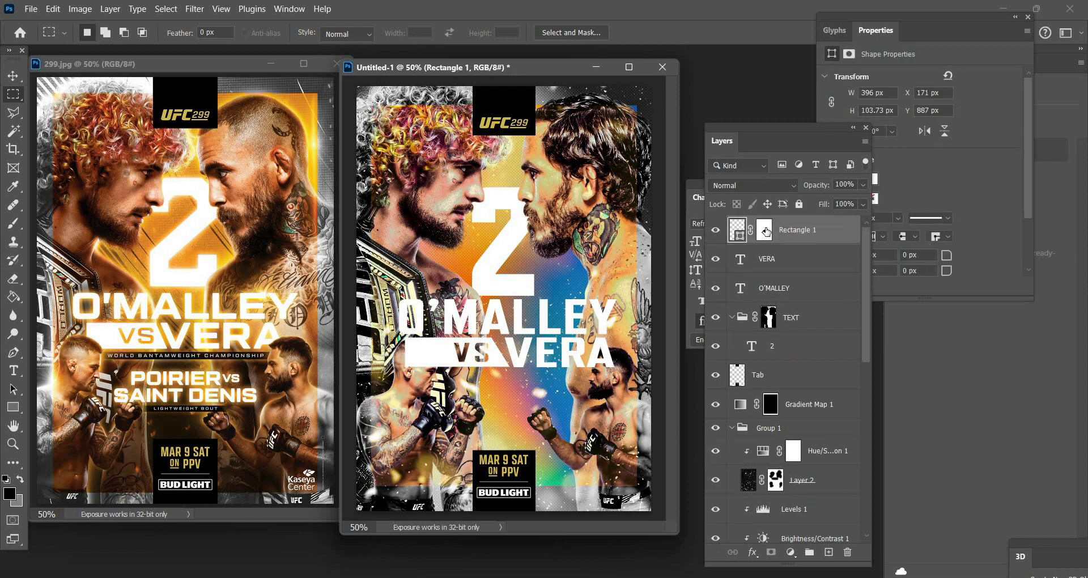
pyautogui.keyDown('shift'); pyautogui.click(797, 287); pyautogui.keyUp('shift')
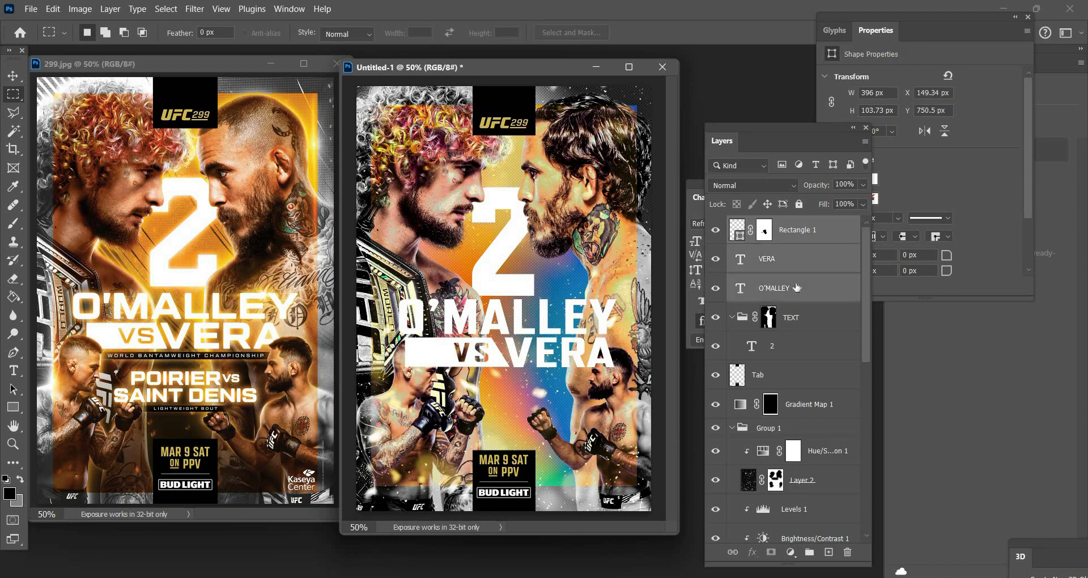
pyautogui.hotkey('ctrl', 'g')
pyautogui.doubleClick(768, 224)
pyautogui.write('NA')
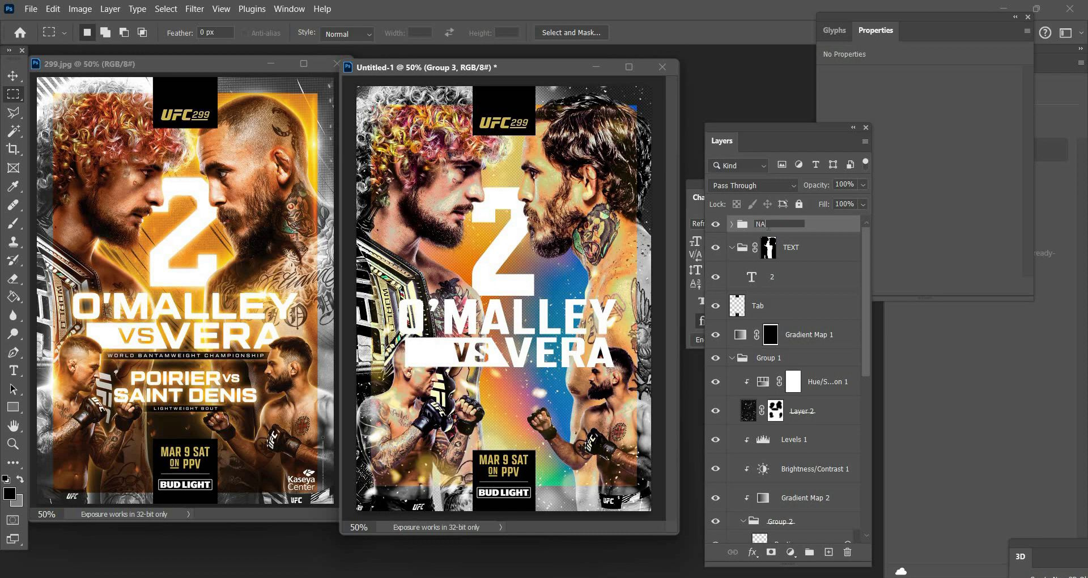
pyautogui.write('ME TEXT')
pyautogui.press('Return')
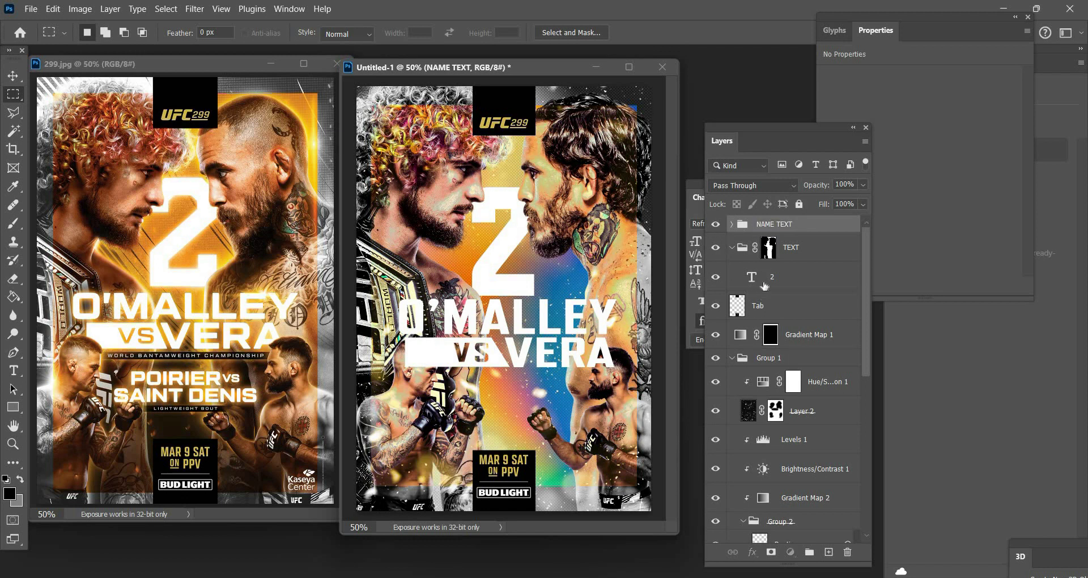
# - Mask the NAME TEXT group with the outlines of the two lower fighters so the lettering sits behind them
pyautogui.scroll(-5, 760, 395)
pyautogui.keyDown('ctrl'); pyautogui.click(760, 395); pyautogui.keyUp('ctrl')
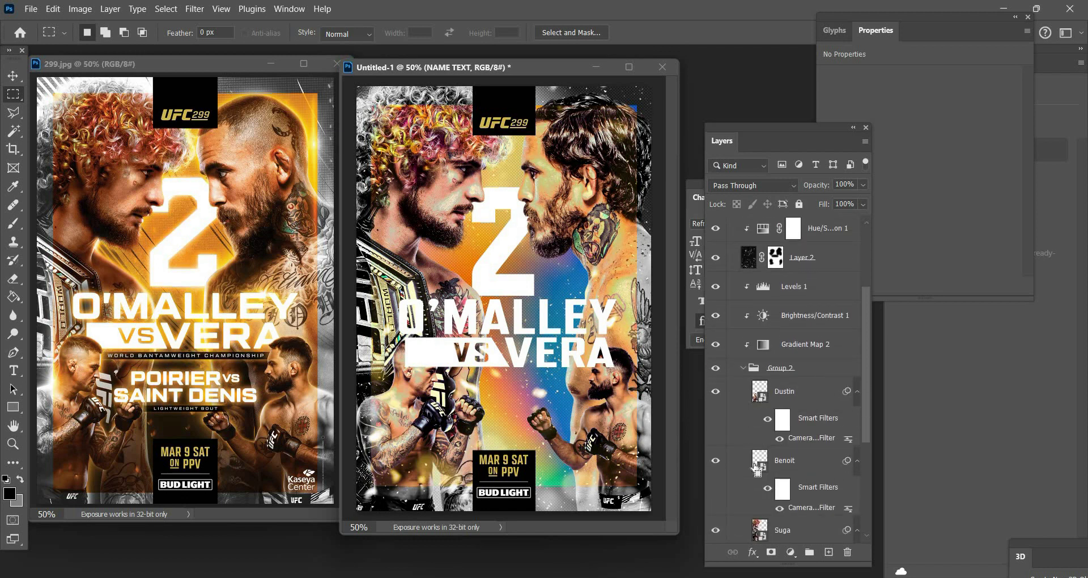
pyautogui.scroll(5, 788, 431)
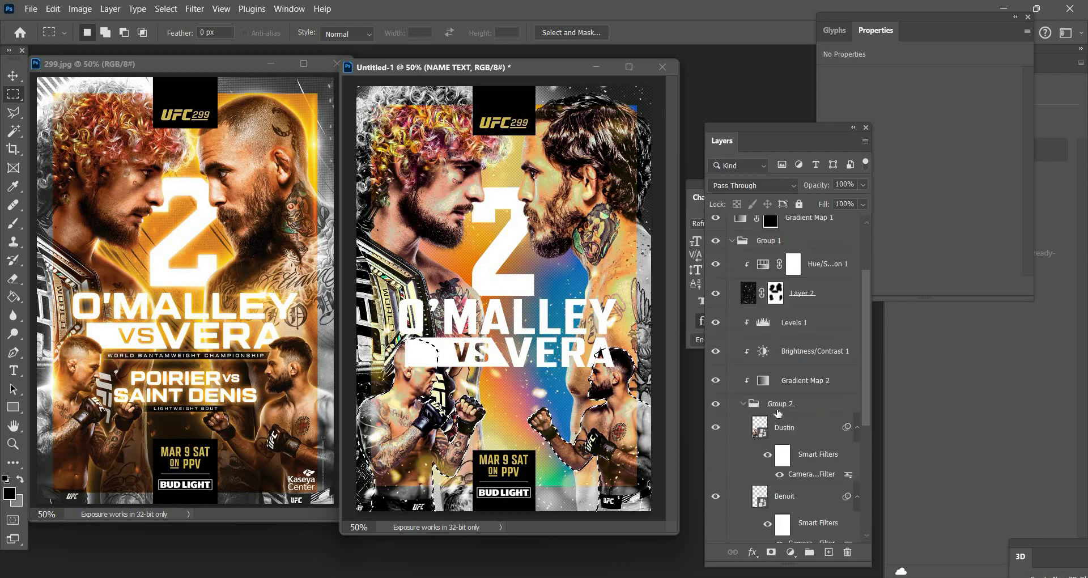
pyautogui.click(771, 553)
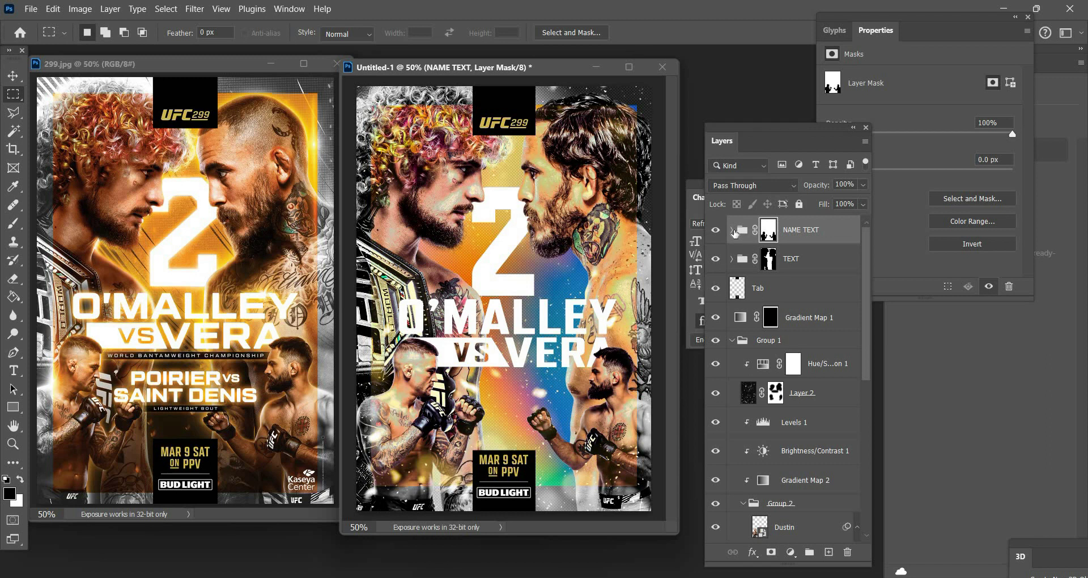
# - Scale Rectangle 1, VERA and O'MALLEY together to 93.04% width and 88.04% height, and nudge them into the middle of the poster
pyautogui.click(732, 230)
pyautogui.click(805, 258)
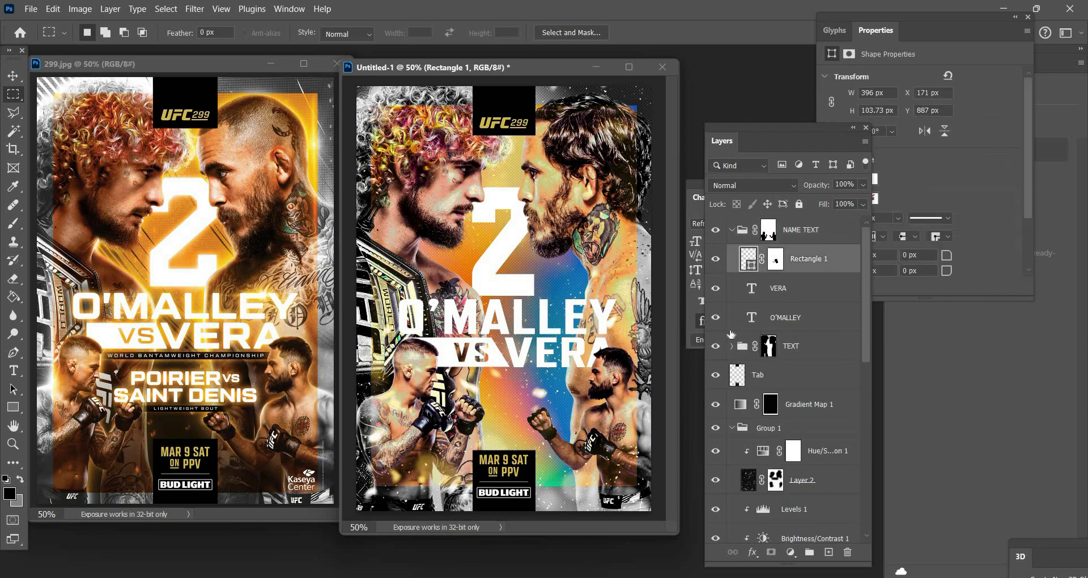
pyautogui.keyDown('shift'); pyautogui.click(794, 317); pyautogui.keyUp('shift')
pyautogui.hotkey('ctrl', 't')
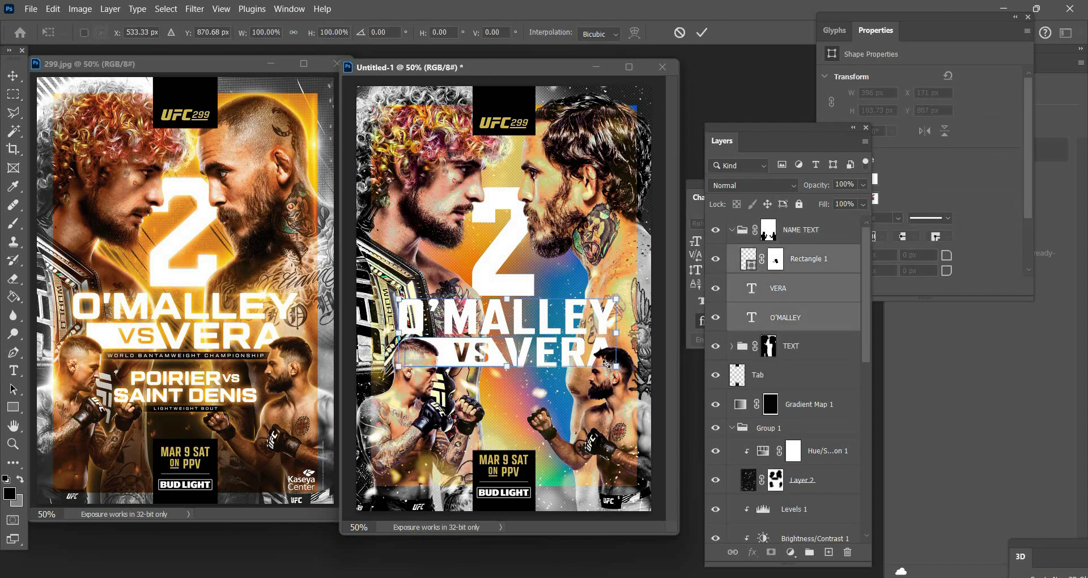
pyautogui.moveTo(607, 364); pyautogui.dragTo(601, 360)
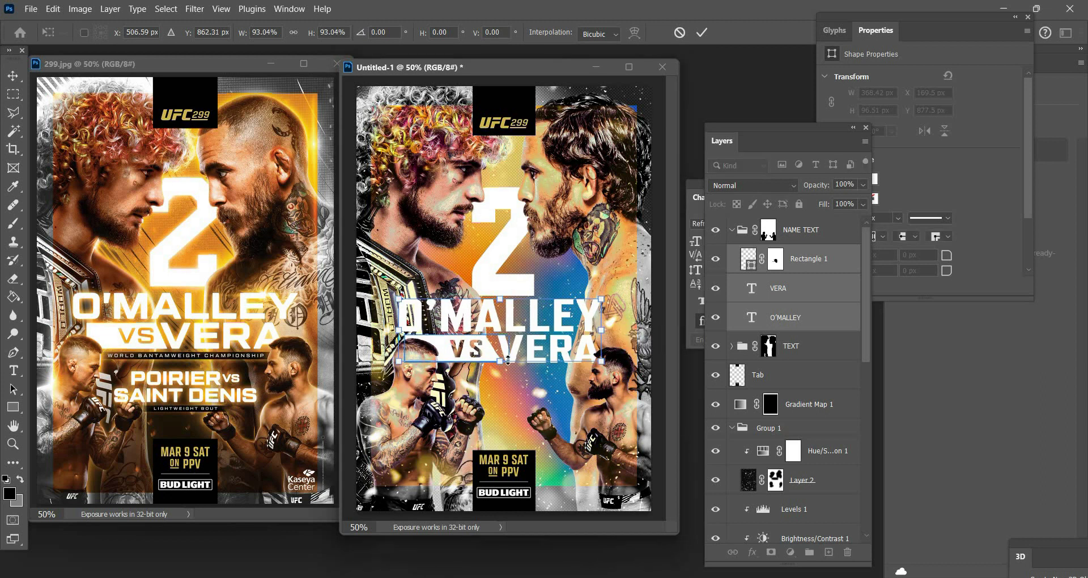
pyautogui.moveTo(508, 359); pyautogui.dragTo(508, 357)
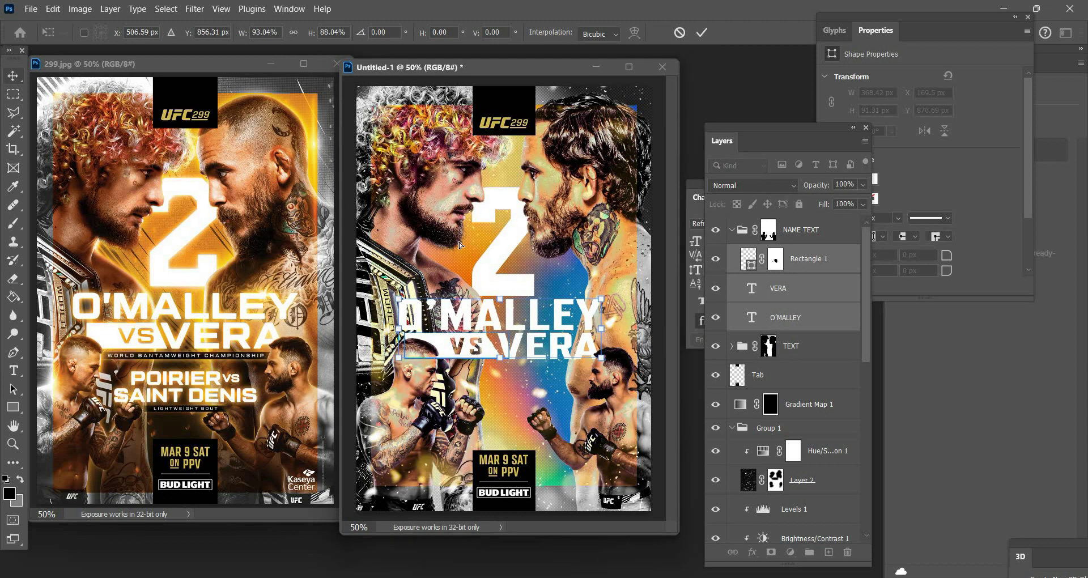
pyautogui.press('Return')
pyautogui.moveTo(461, 244); pyautogui.dragTo(460, 246)
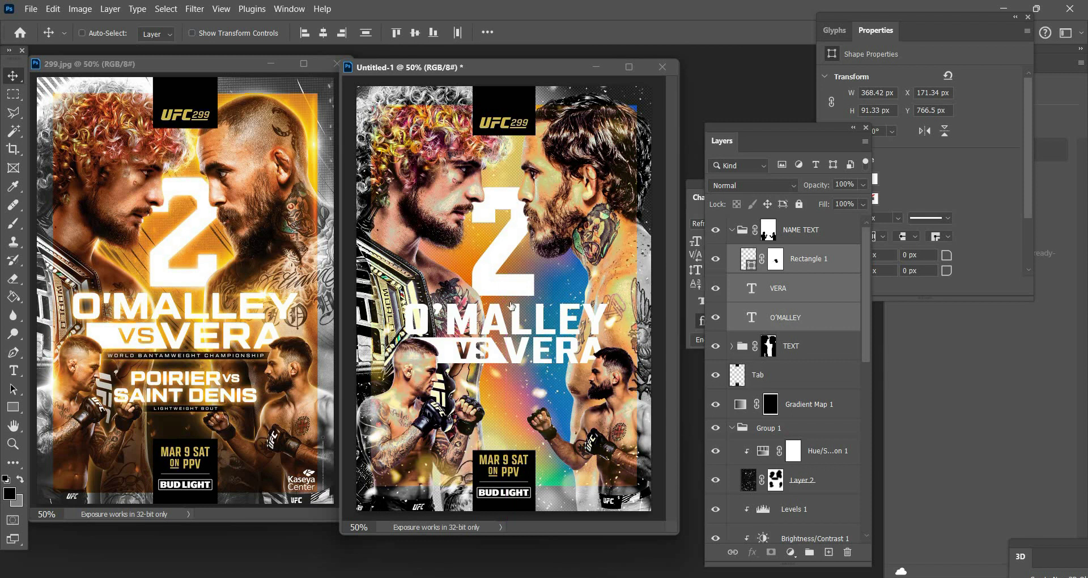
# - Move the large 2 slightly up above the fighter names and collapse the NAME TEXT group
pyautogui.moveTo(511, 305); pyautogui.dragTo(513, 289)
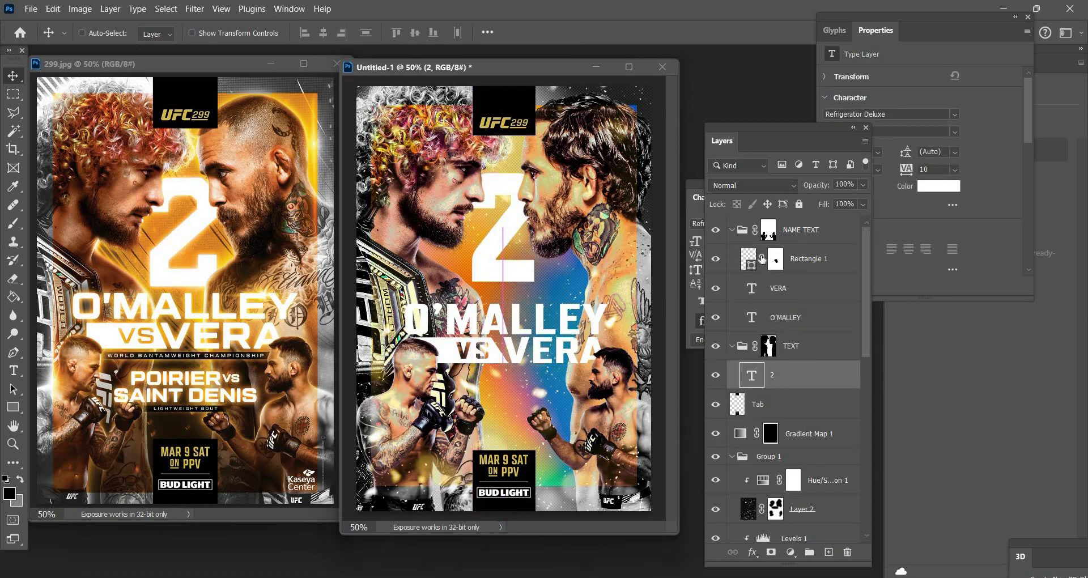
pyautogui.click(731, 230)
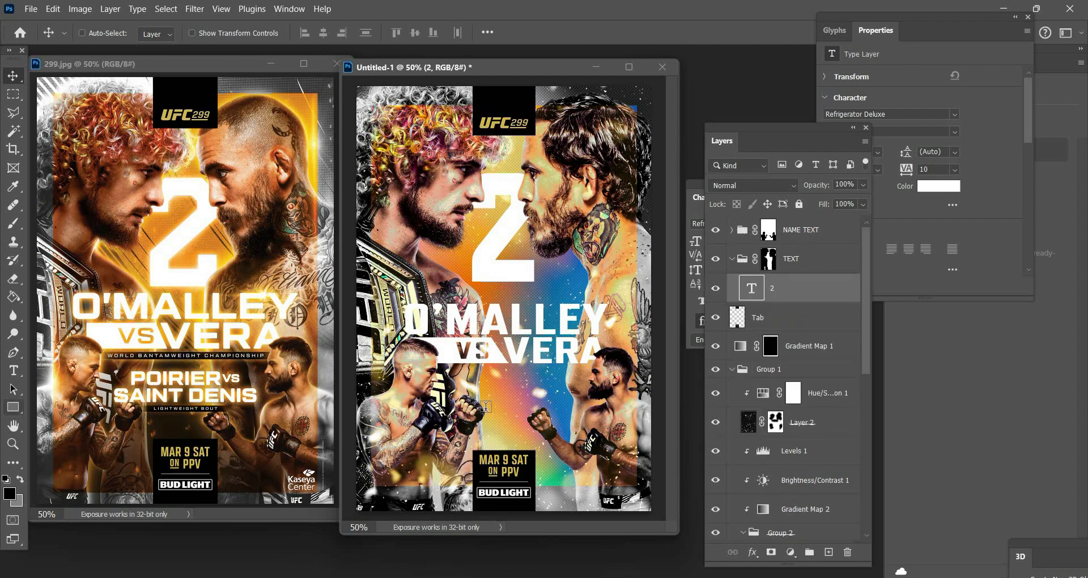
# - Add the text POIRIER below the main names and place its layer above the NAME TEXT group
pyautogui.press('t')
pyautogui.click(529, 431)
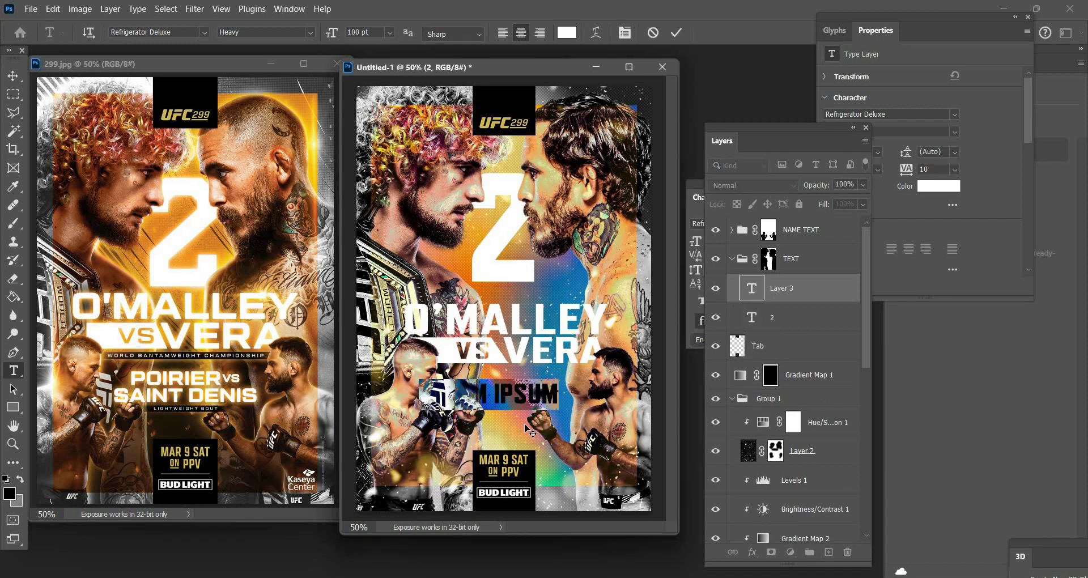
pyautogui.write('PO')
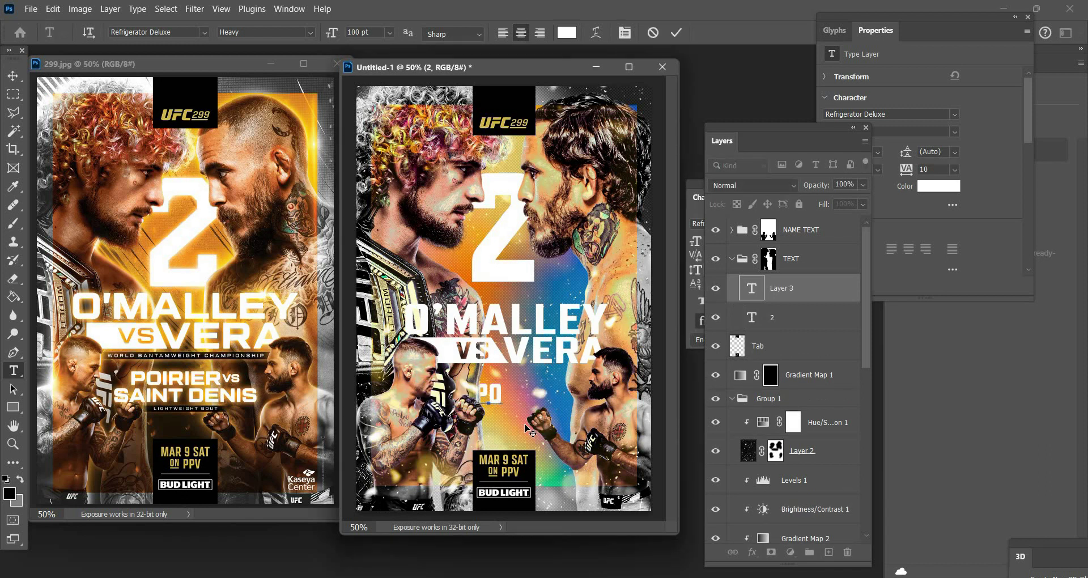
pyautogui.write('IRIER')
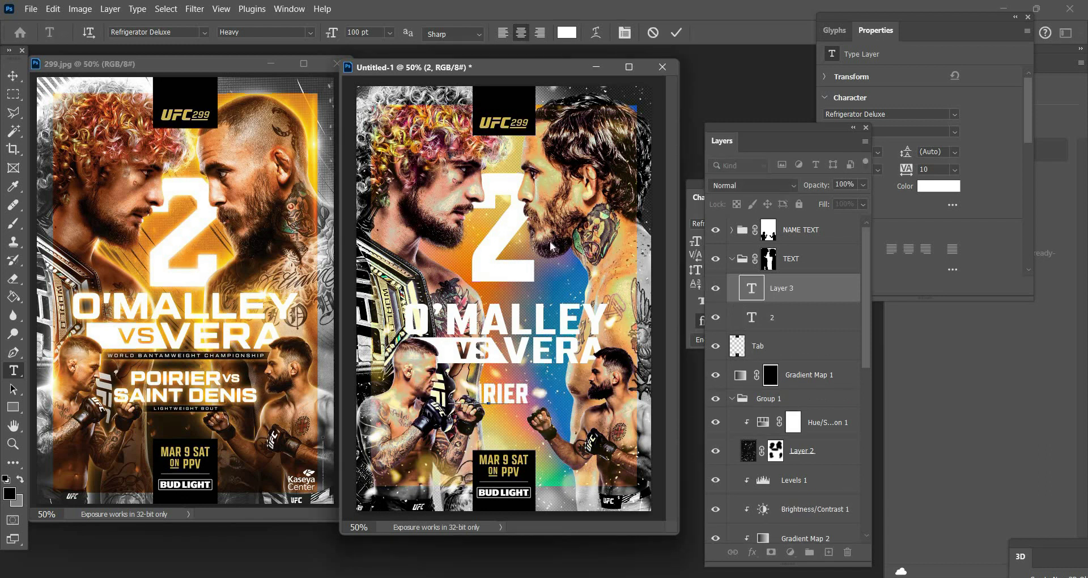
pyautogui.click(12, 76)
pyautogui.moveTo(773, 288); pyautogui.dragTo(772, 223)
# - Shift the Dustin fighter slightly to the left on the poster and compare the result by hiding and showing the layer
pyautogui.scroll(-5, 762, 397)
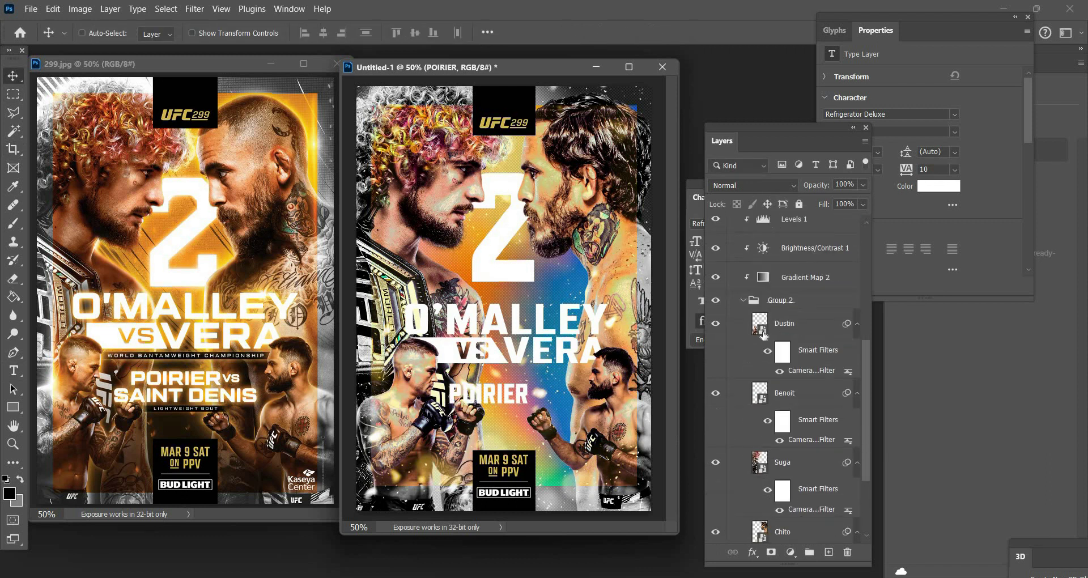
pyautogui.keyDown('ctrl'); pyautogui.click(470, 422); pyautogui.keyUp('ctrl')
pyautogui.moveTo(457, 425); pyautogui.dragTo(446, 424)
pyautogui.click(716, 324)
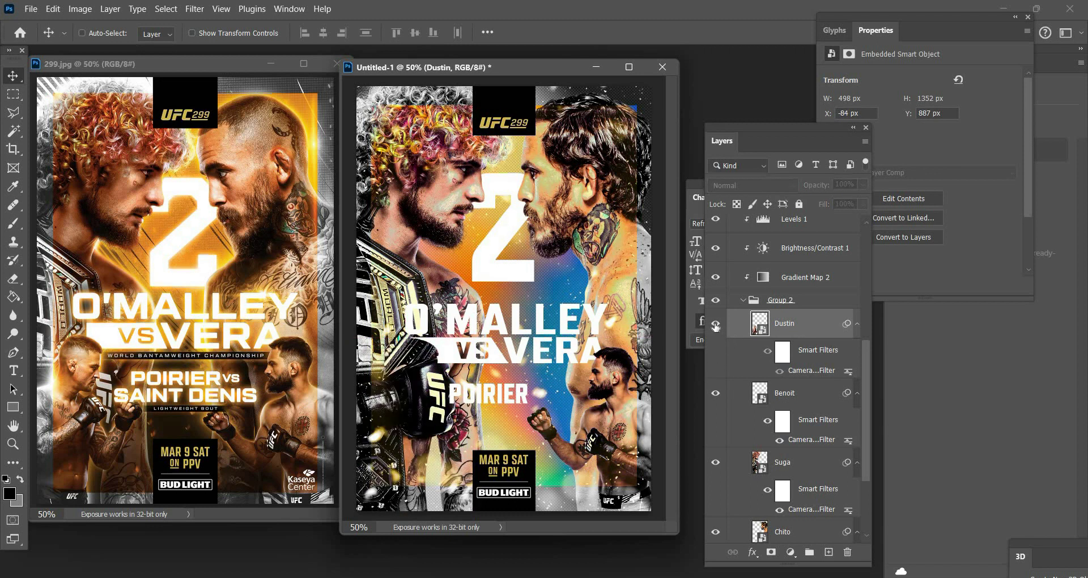
pyautogui.click(716, 328)
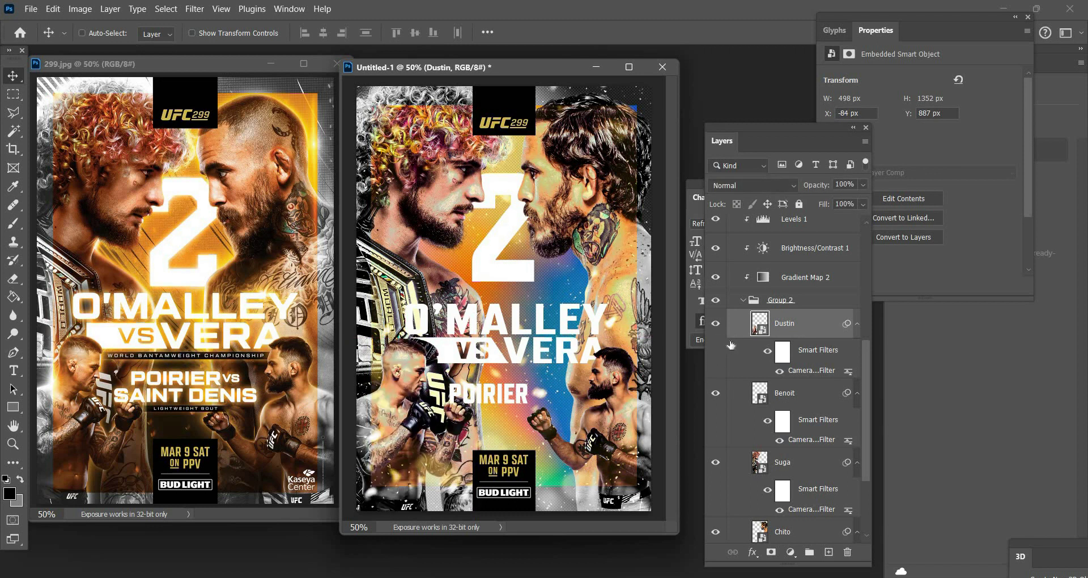
# - Paint white on the NAME TEXT mask with an 80 px soft brush to restore the rectangle around the Dustin fighter's head
pyautogui.scroll(5, 731, 345)
pyautogui.rightClick(769, 260)
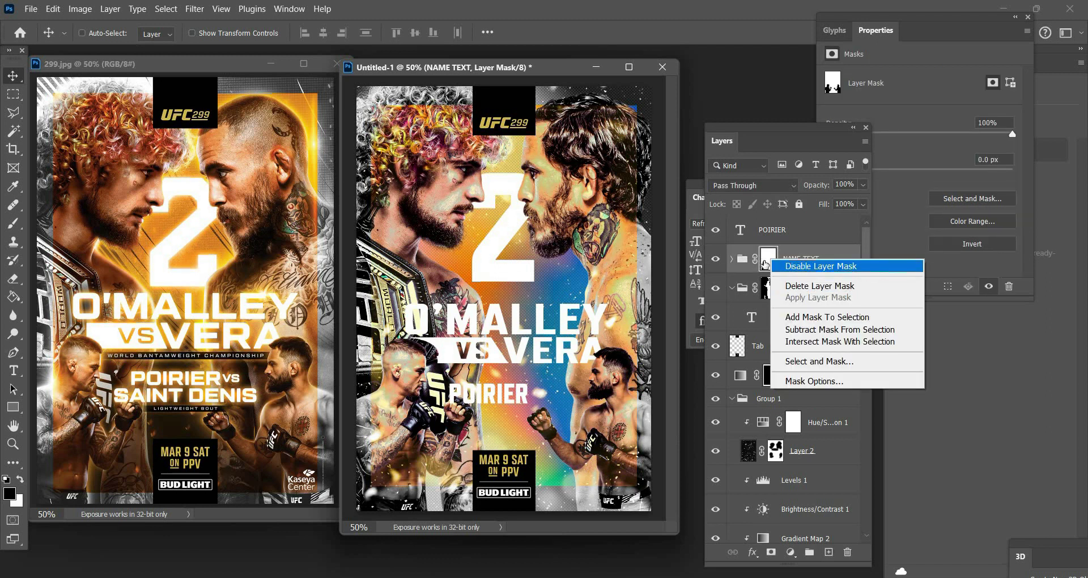
pyautogui.press('Escape')
pyautogui.click(13, 223)
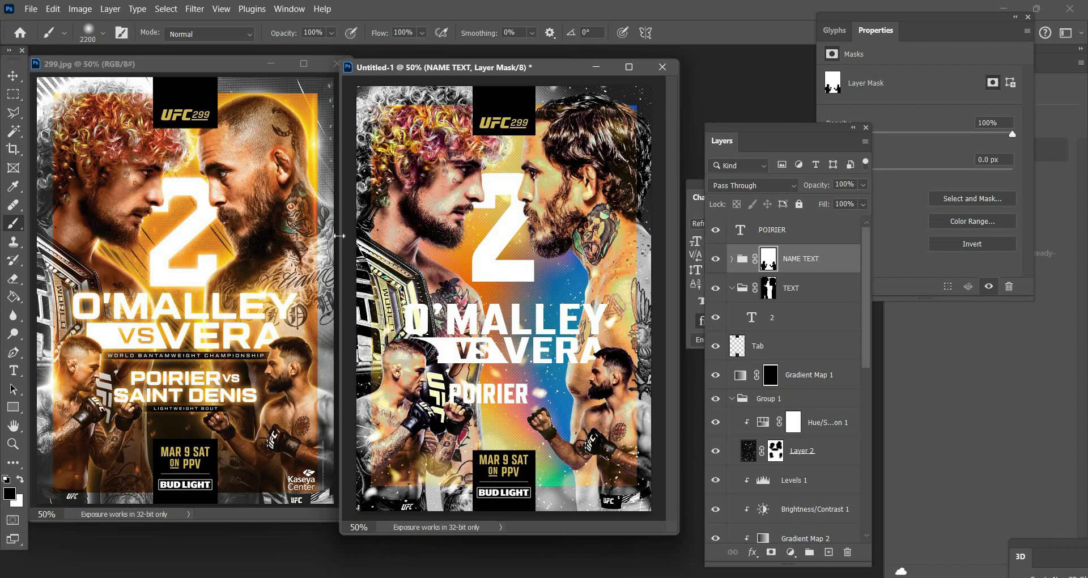
pyautogui.click(94, 33)
pyautogui.write('25')
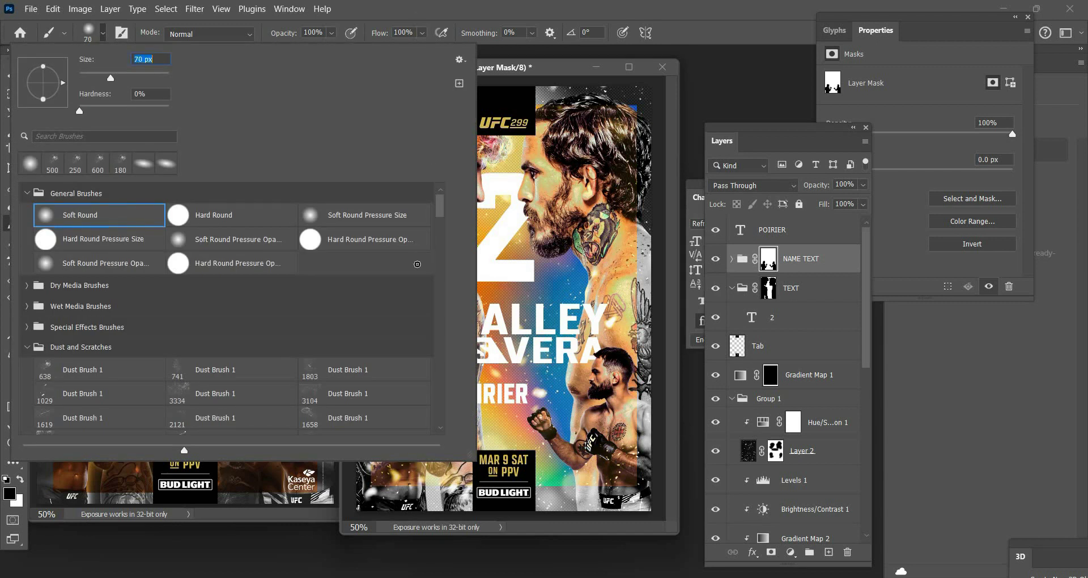
pyautogui.press('Return')
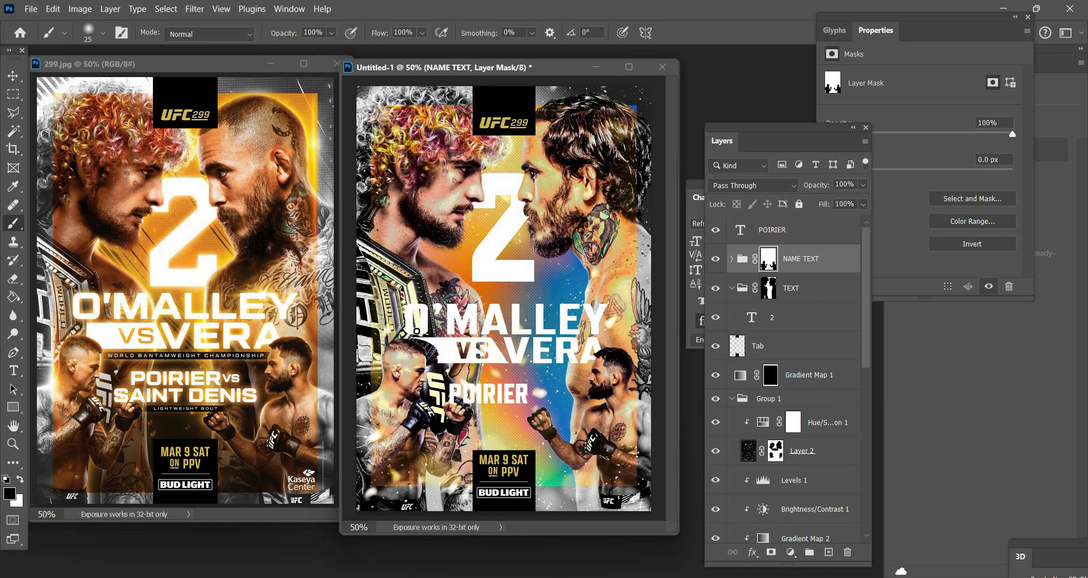
pyautogui.press(']')
pyautogui.press(']')
pyautogui.press(']')
pyautogui.press(']')
pyautogui.press(']')
pyautogui.press(']')
pyautogui.press('x')
pyautogui.moveTo(435, 351); pyautogui.dragTo(412, 348)
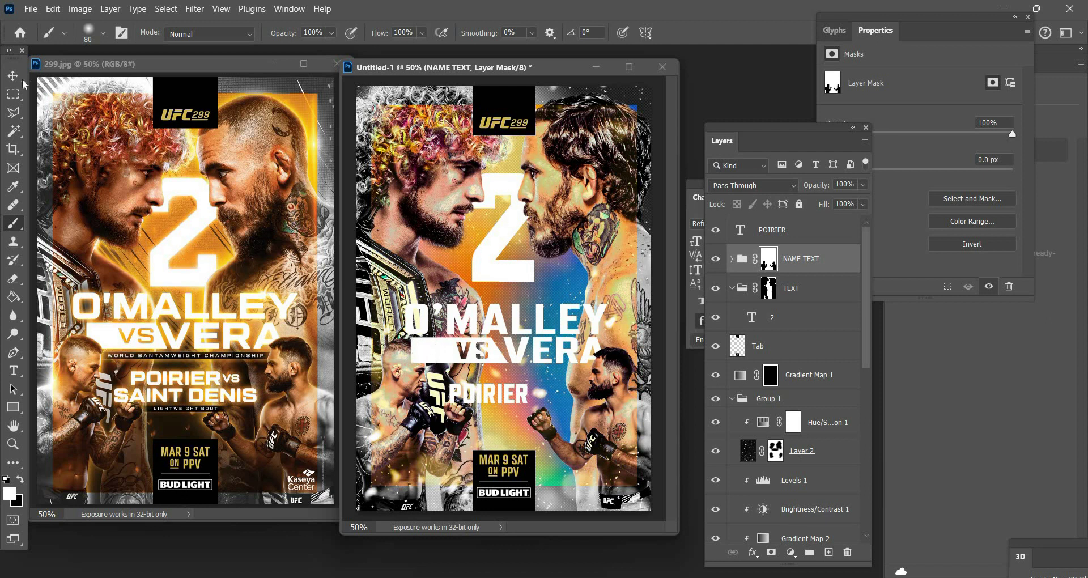
# - Readjust the Dustin fighter's placement on the poster slightly with Free Transform
pyautogui.press('v')
pyautogui.scroll(-10, 724, 372)
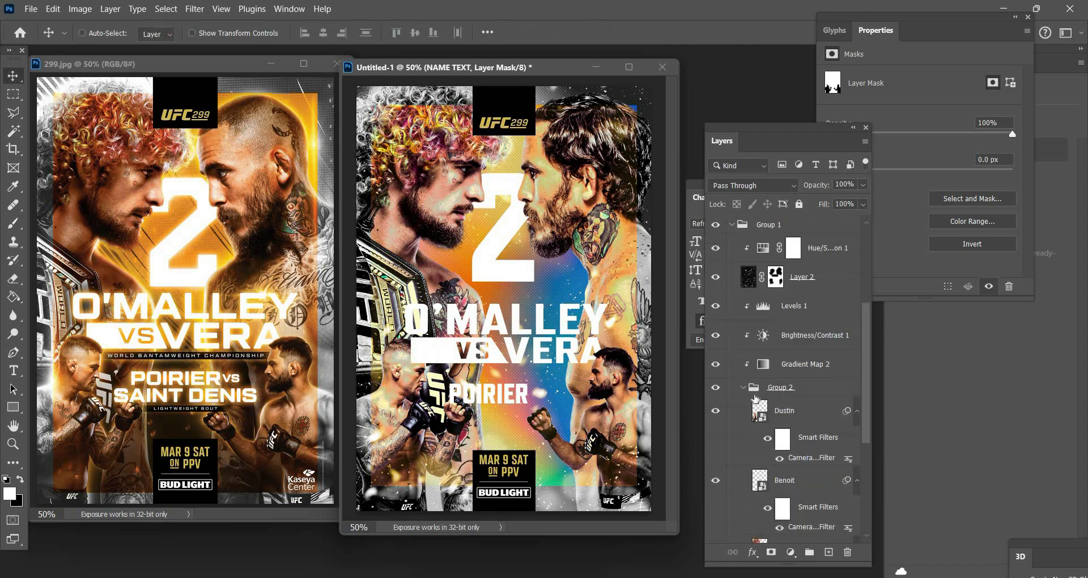
pyautogui.keyDown('ctrl'); pyautogui.click(452, 436); pyautogui.keyUp('ctrl')
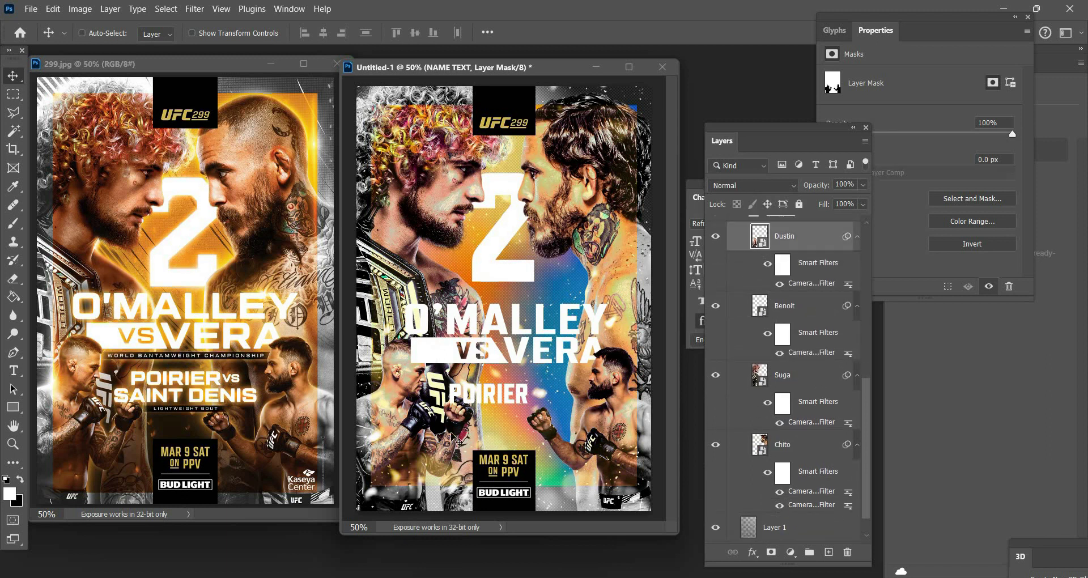
pyautogui.hotkey('ctrl', 't')
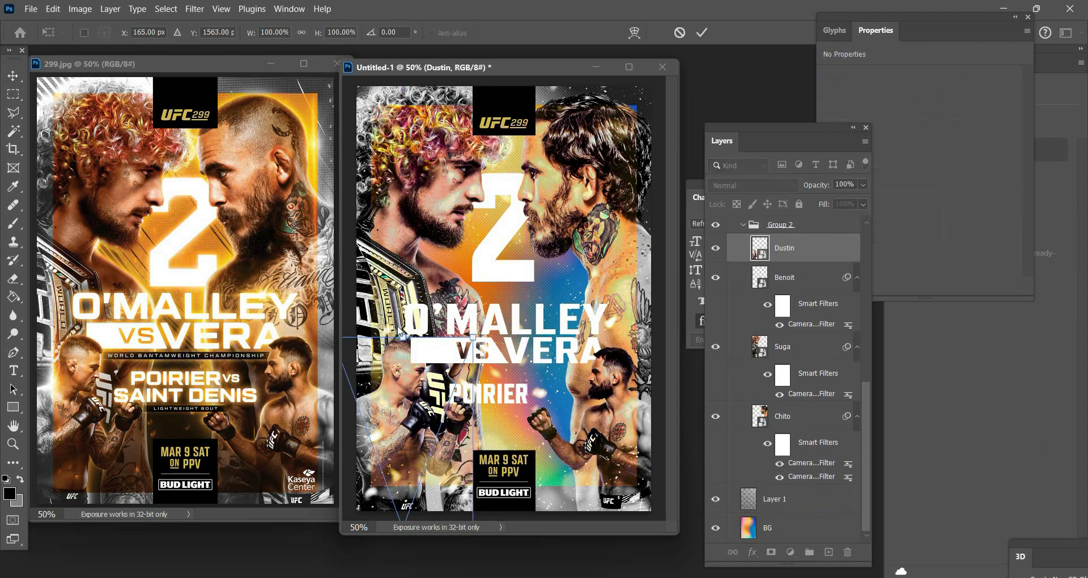
pyautogui.moveTo(395, 331); pyautogui.dragTo(456, 311)
pyautogui.press('Return')
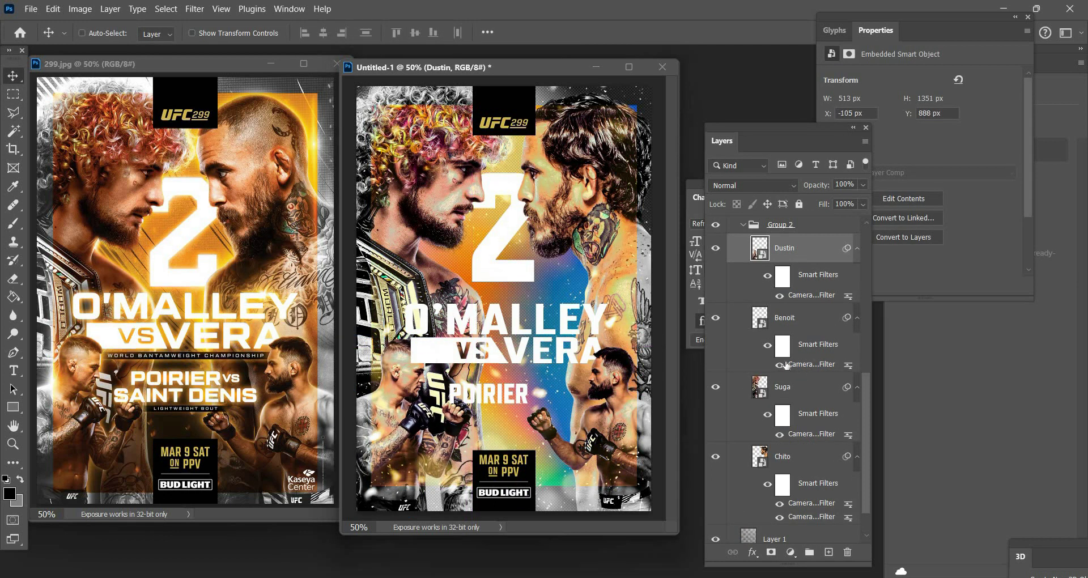
# - Load the Dustin layer's outline as a selection and paint black on the NAME TEXT mask so the head overlaps the white rectangle
pyautogui.scroll(3, 764, 338)
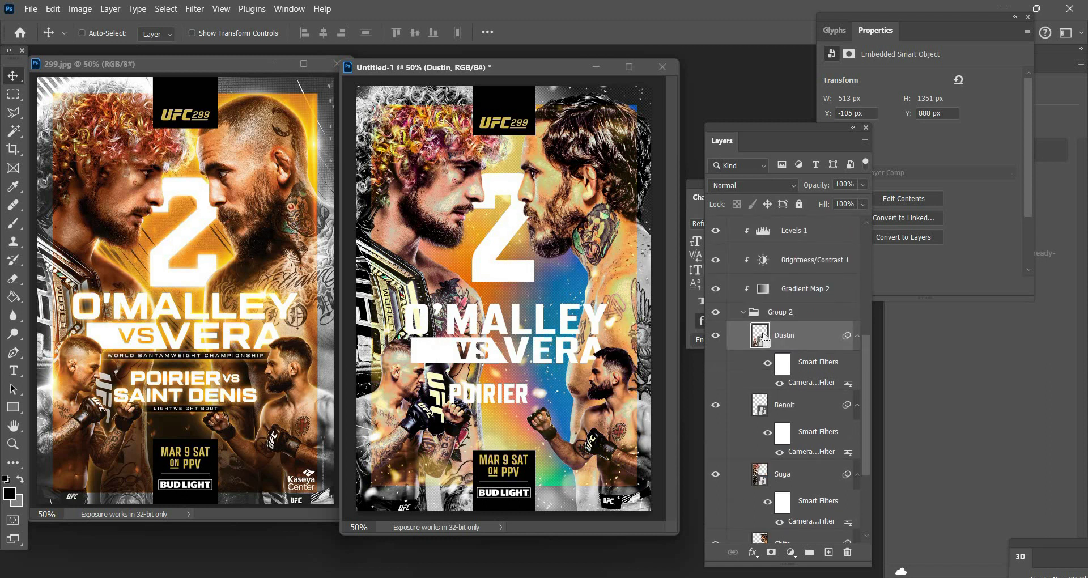
pyautogui.keyDown('ctrl'); pyautogui.click(769, 338); pyautogui.keyUp('ctrl')
pyautogui.scroll(9, 768, 334)
pyautogui.click(768, 259)
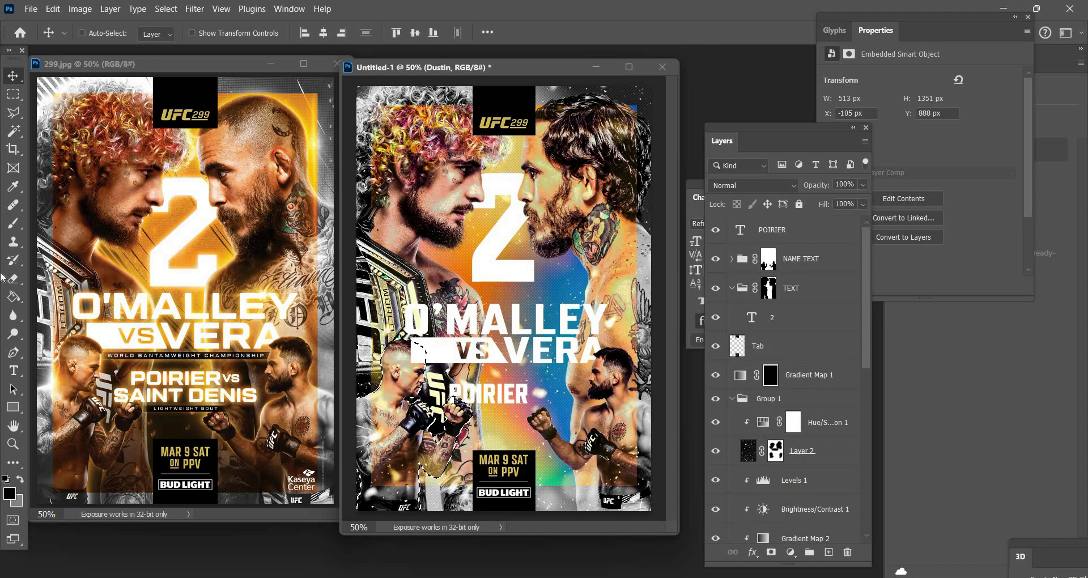
pyautogui.click(14, 224)
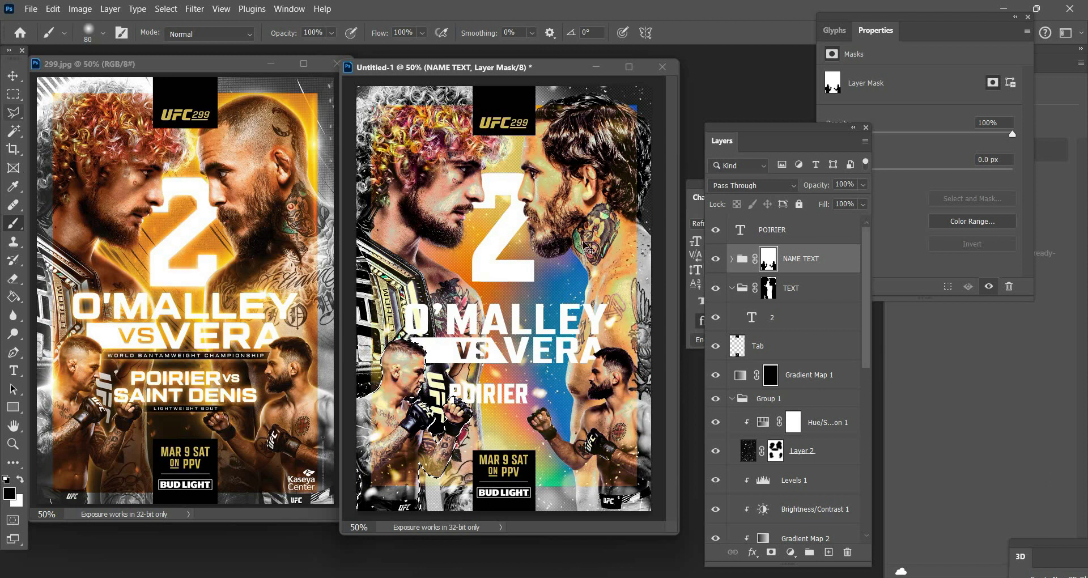
pyautogui.press('v')
pyautogui.hotkey('ctrl', 'd')
# - Set the font style of the POIRIER text to Extrabold
pyautogui.click(804, 229)
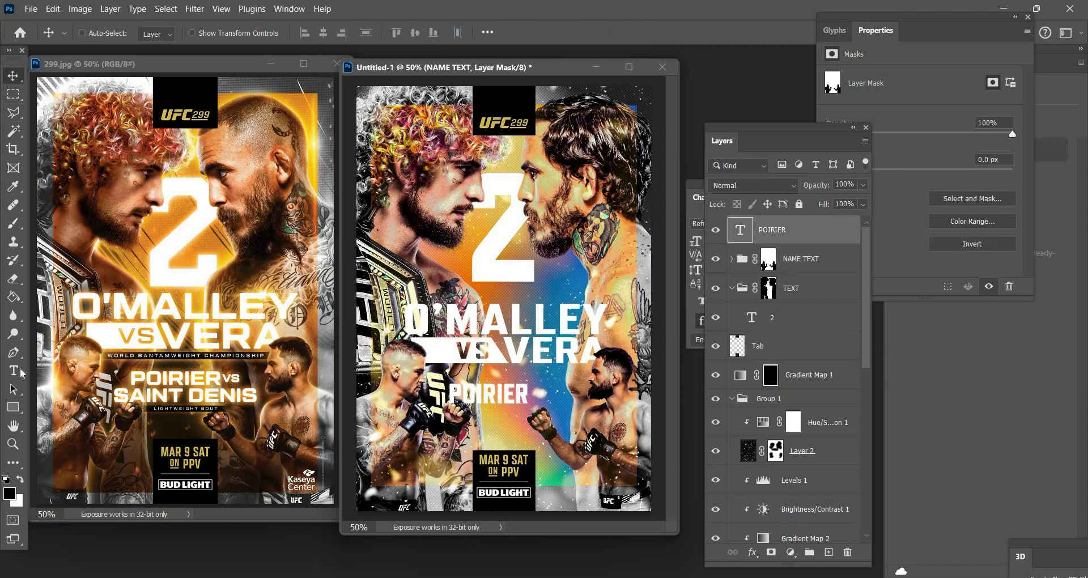
pyautogui.press('t')
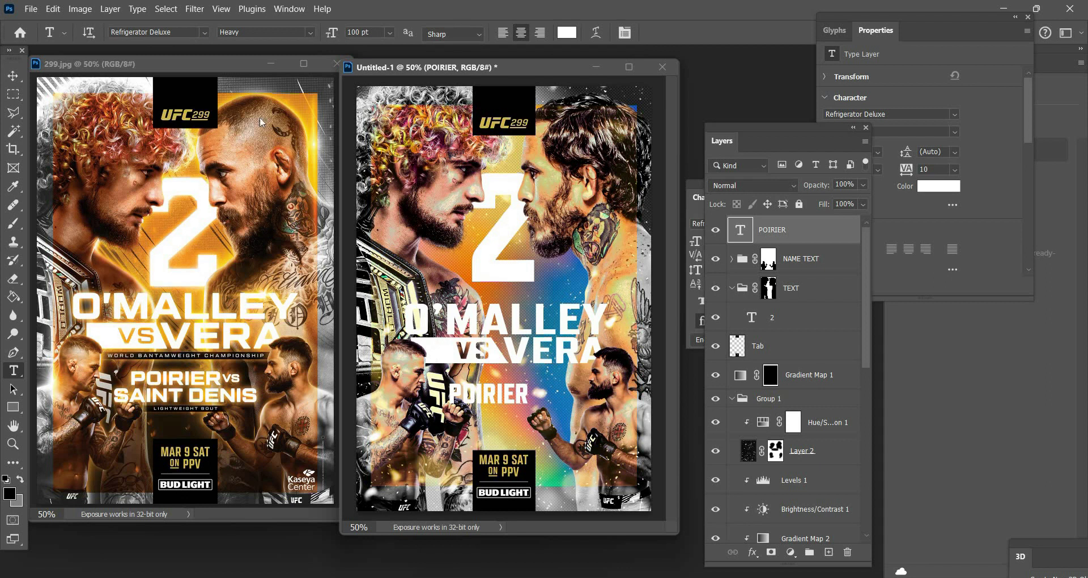
pyautogui.click(262, 32)
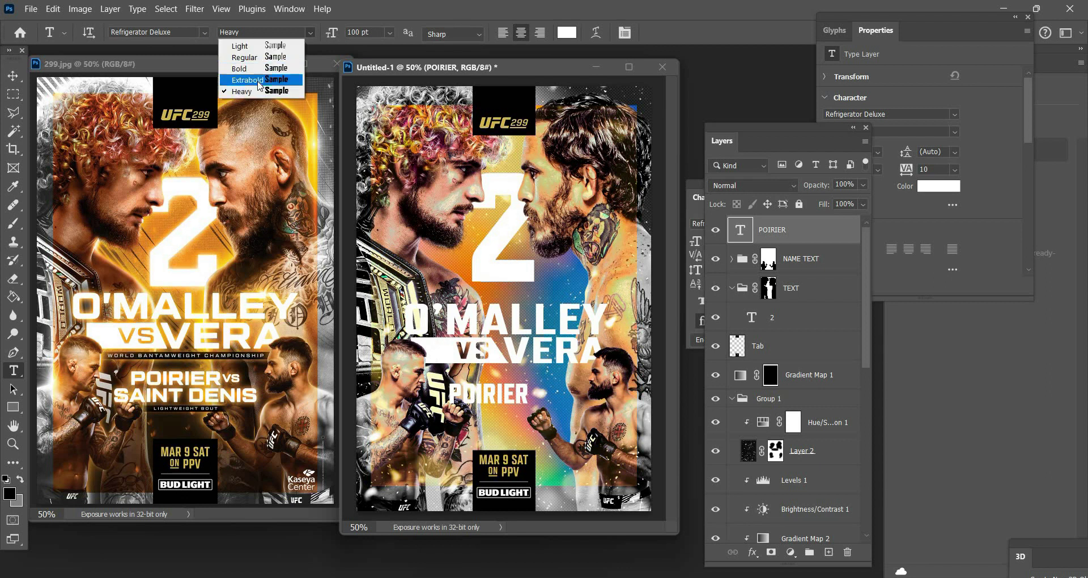
pyautogui.click(259, 80)
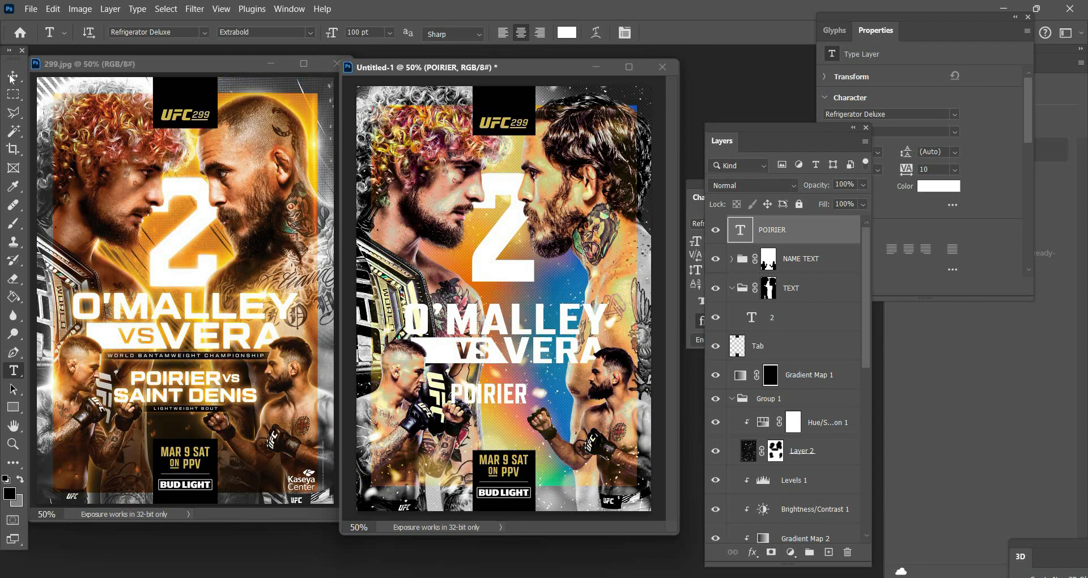
# - Transform the POIRIER text to about 108% width and 85% height and shift it slightly right
pyautogui.press('v')
pyautogui.hotkey('ctrl', 't')
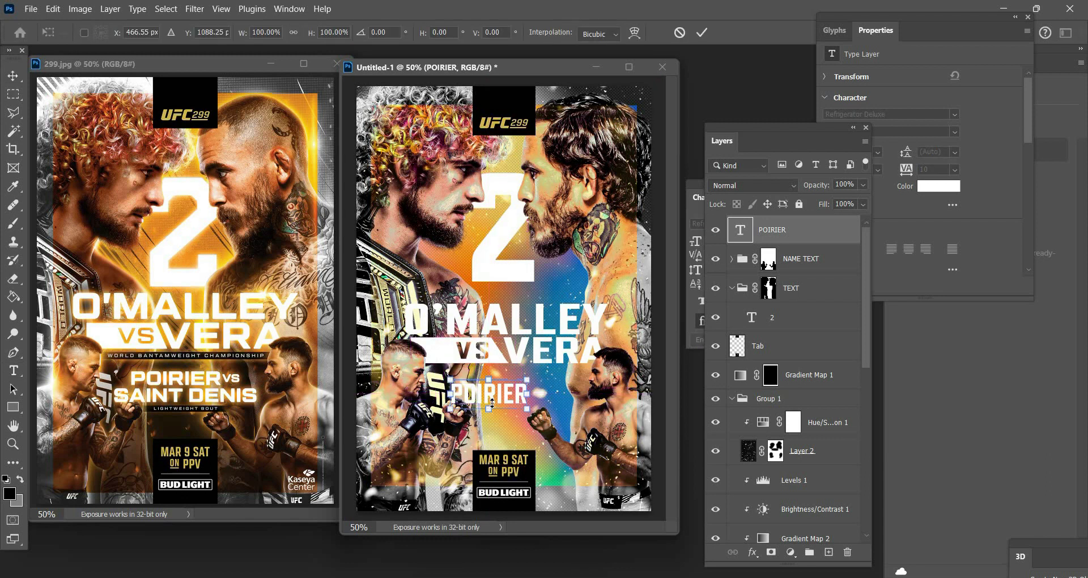
pyautogui.moveTo(488, 409); pyautogui.dragTo(534, 392)
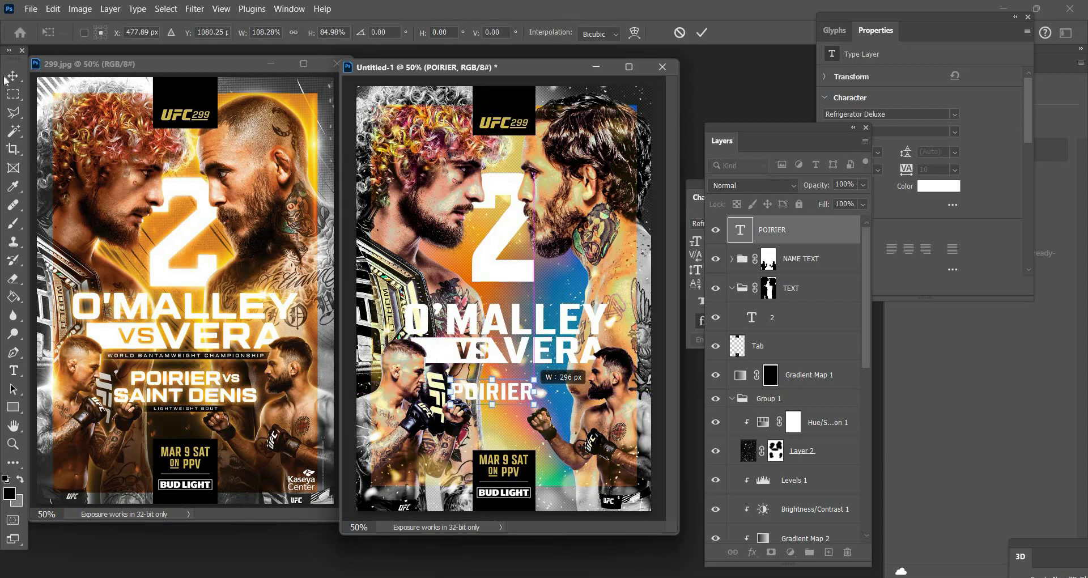
pyautogui.press('Return')
pyautogui.moveTo(505, 439)
pyautogui.mouseDown()
pyautogui.moveTo(513, 431)
pyautogui.moveTo(494, 447)
pyautogui.mouseUp()
# - Duplicate the POIRIER text layer and place the copy directly below the original
pyautogui.press('z')
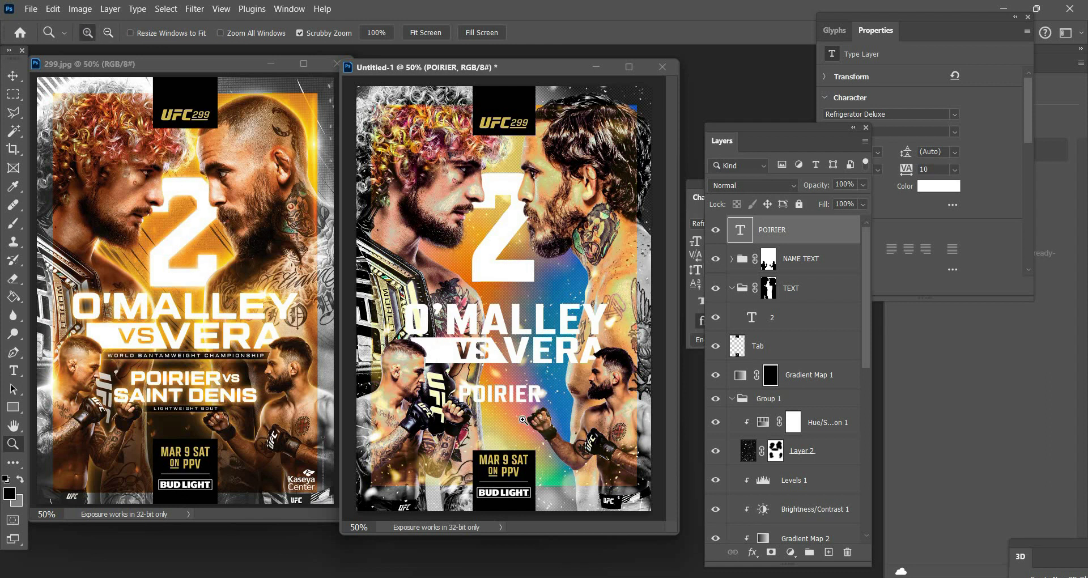
pyautogui.click(526, 419)
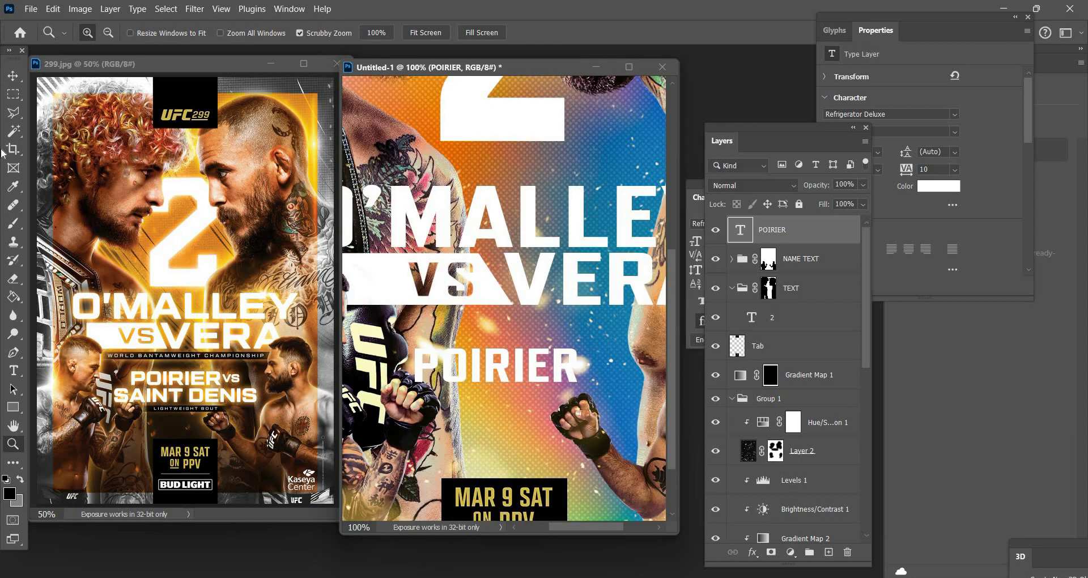
pyautogui.hotkey('ctrl', 'j')
pyautogui.click(13, 76)
pyautogui.moveTo(469, 301); pyautogui.dragTo(466, 334)
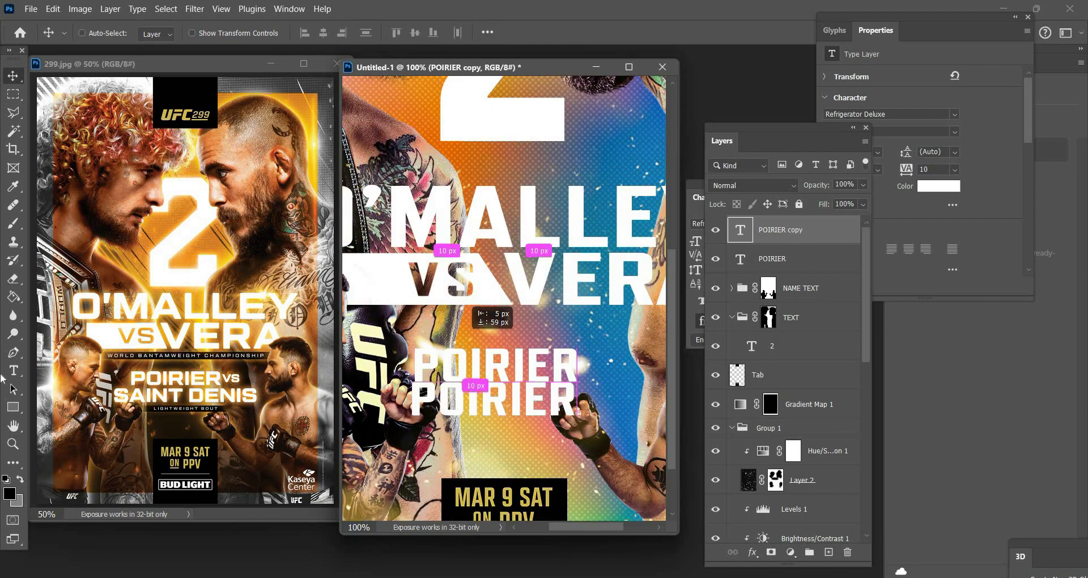
# - Change the duplicated text to SAINT DENIS and align it centrally beneath POIRIER
pyautogui.click(12, 371)
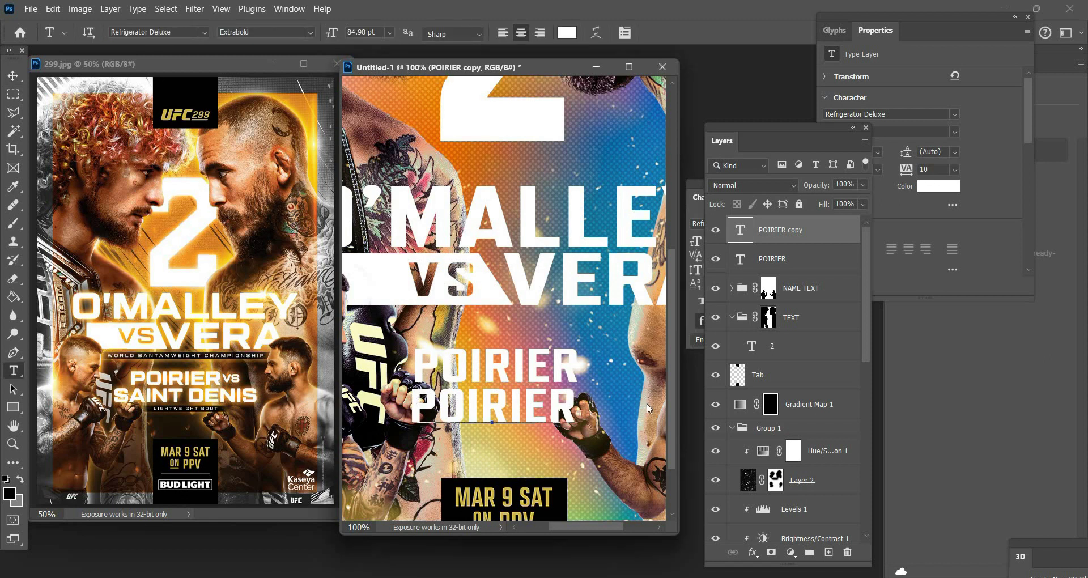
pyautogui.hotkey('ctrl', 'a')
pyautogui.write('SAINT D')
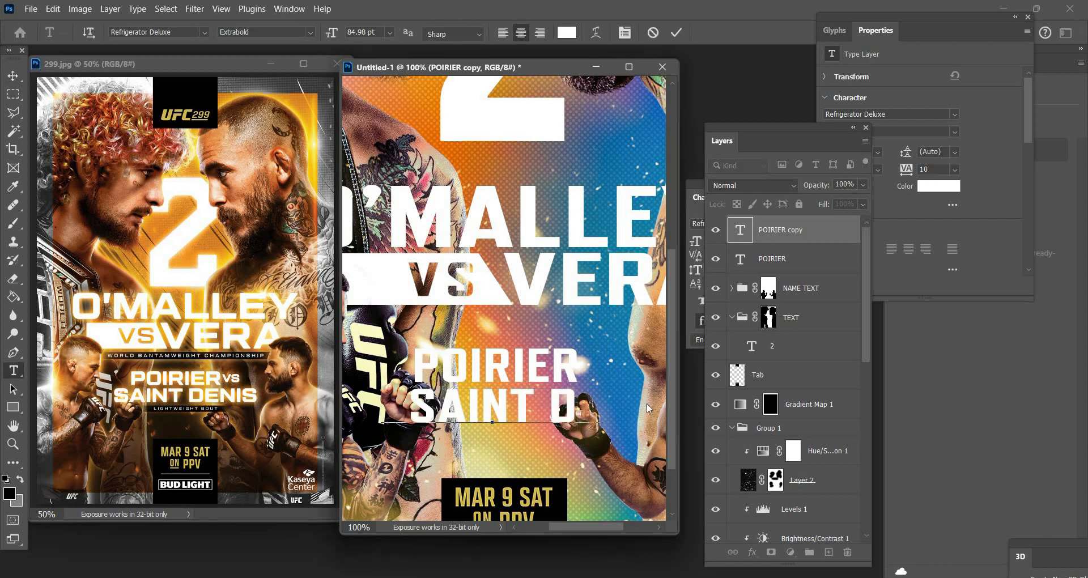
pyautogui.write('ENIS')
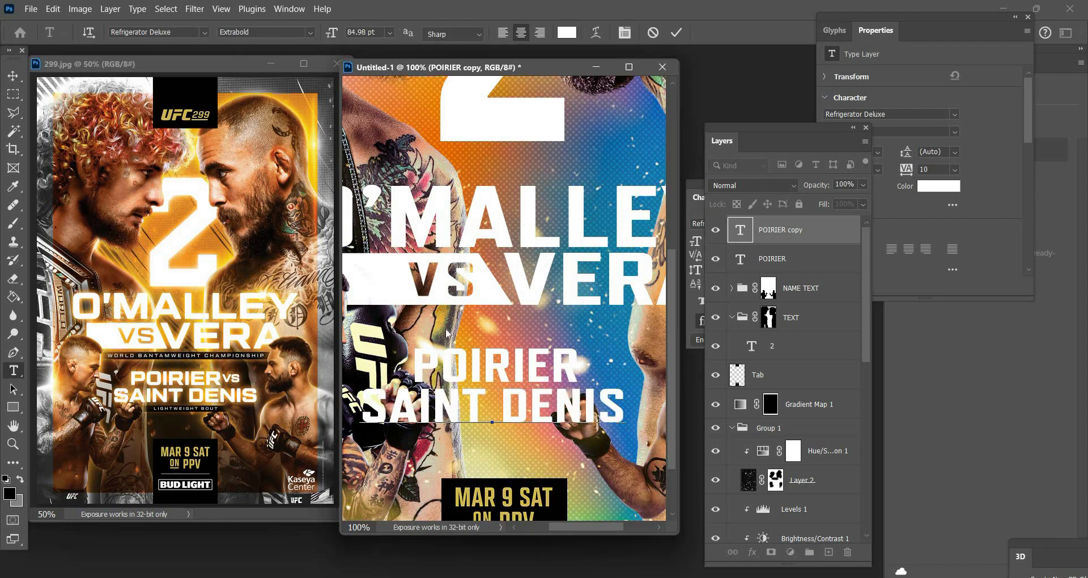
pyautogui.hotkey('ctrl', 'Return')
pyautogui.press('v')
pyautogui.moveTo(469, 348); pyautogui.dragTo(480, 349)
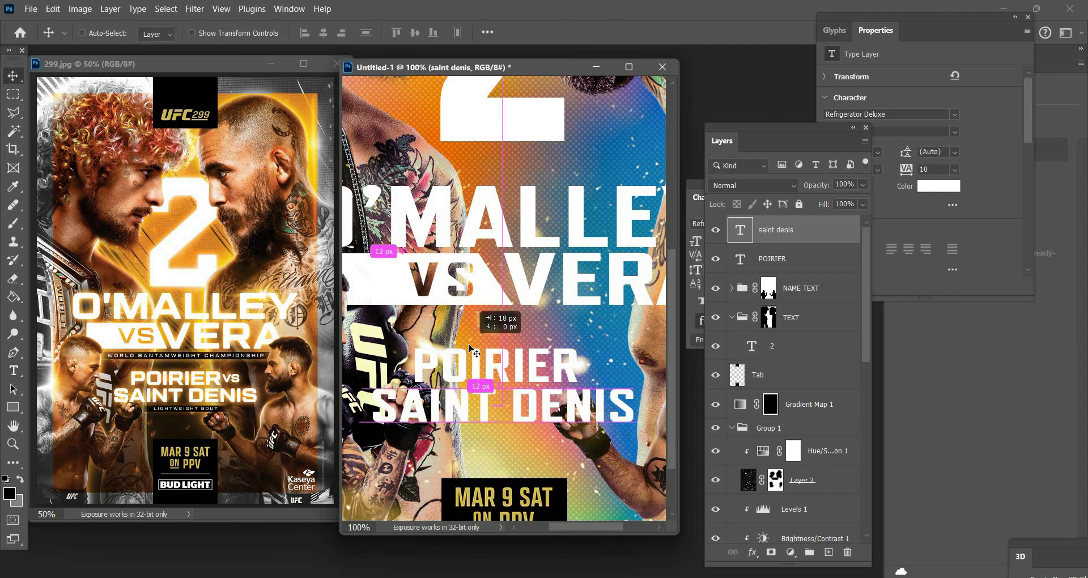
pyautogui.hotkey('ctrl', 'z')
# - Add a separate VS text near the end of the word POIRIER
pyautogui.click(14, 370)
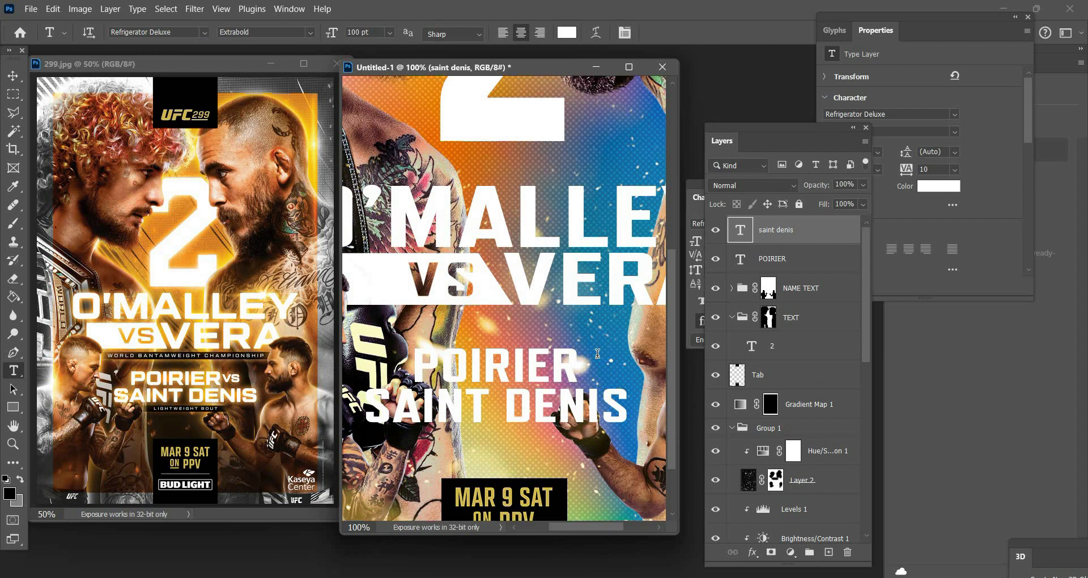
pyautogui.click(597, 353)
pyautogui.write('VS')
pyautogui.hotkey('ctrl', 't')
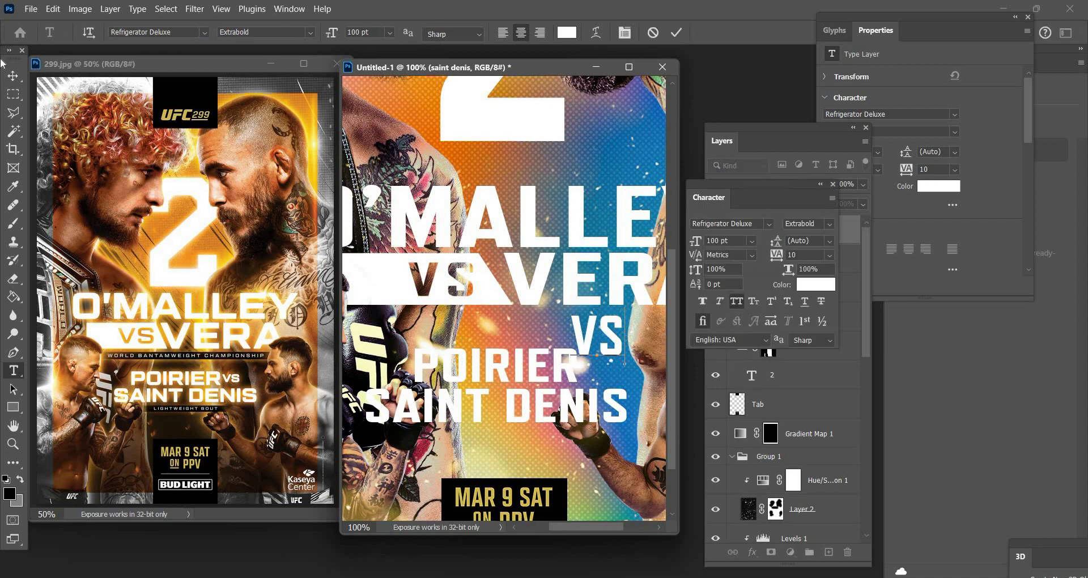
pyautogui.click(12, 76)
# - Scale the new VS text to about 49% width and 41% height and place it right after POIRIER
pyautogui.hotkey('ctrl', 't')
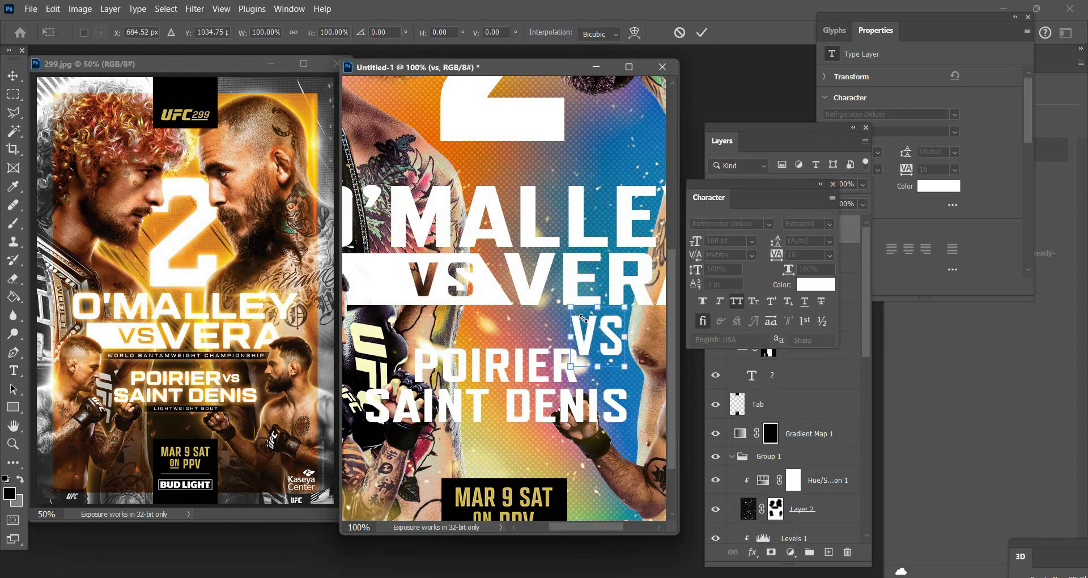
pyautogui.moveTo(594, 322); pyautogui.dragTo(596, 343)
pyautogui.press('Return')
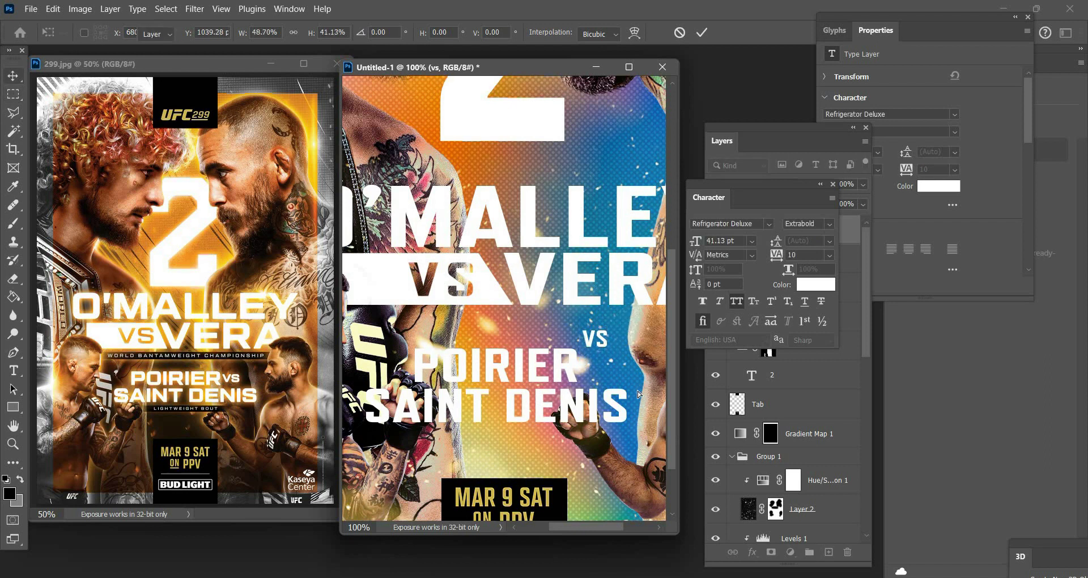
pyautogui.moveTo(648, 374); pyautogui.dragTo(644, 398)
# - Draw a black rectangle about 638 by 29 px as a bar between the main names and the POIRIER line
pyautogui.click(108, 32)
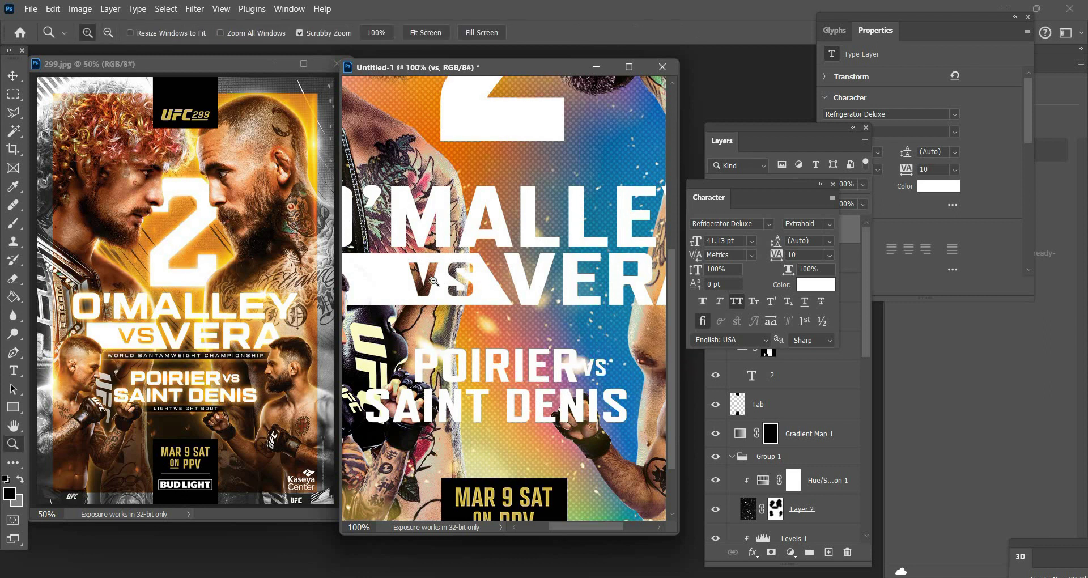
pyautogui.click(434, 281)
pyautogui.click(434, 281)
pyautogui.press('u')
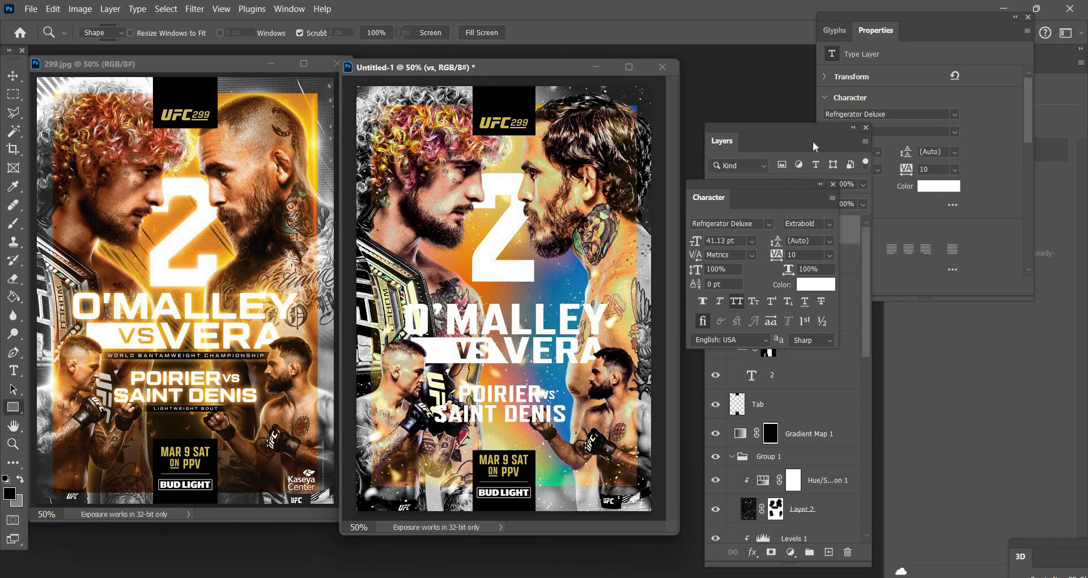
pyautogui.click(772, 171)
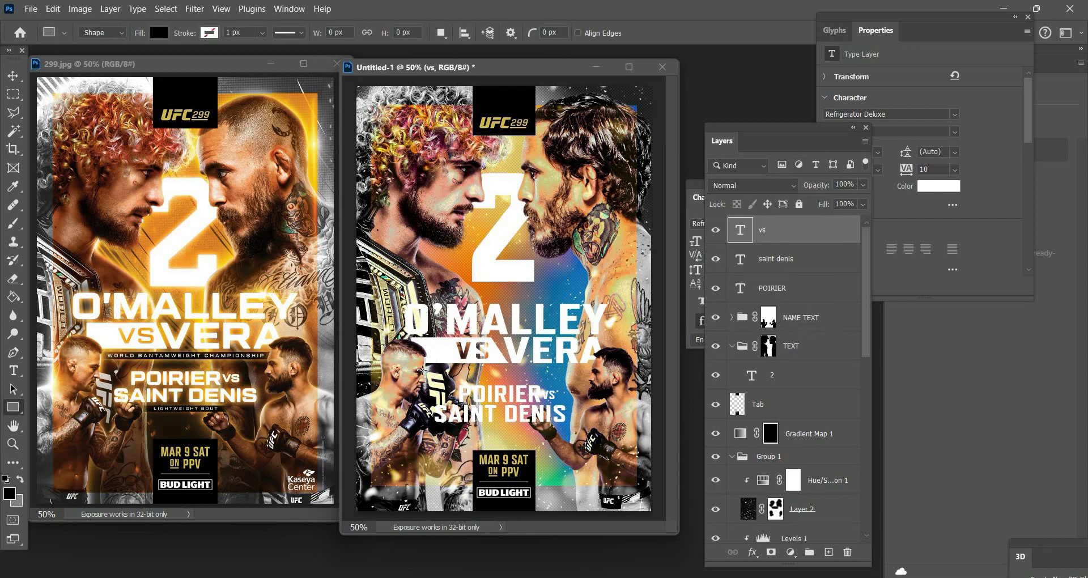
pyautogui.moveTo(421, 368); pyautogui.dragTo(601, 376)
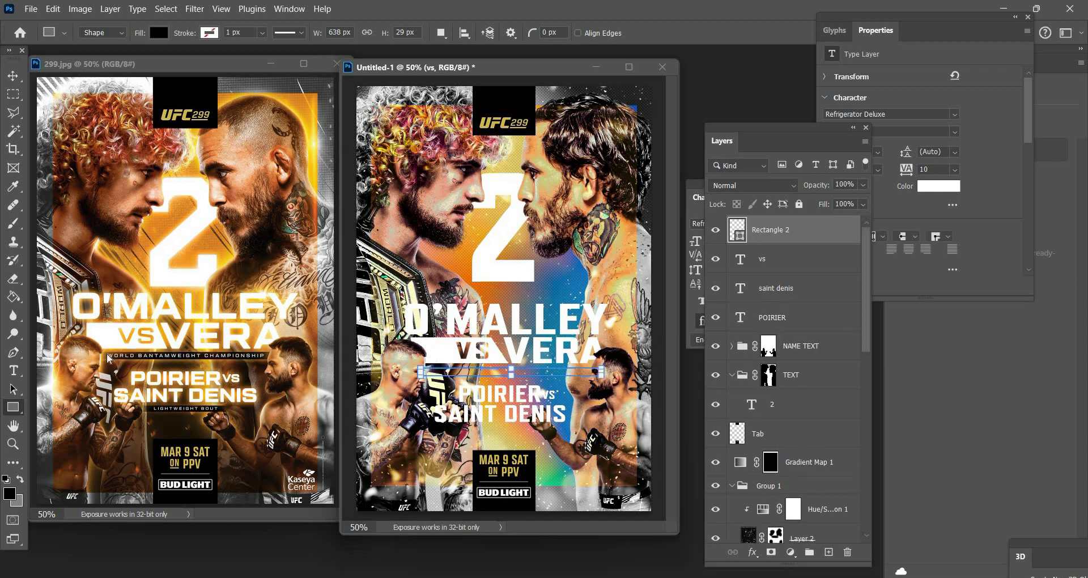
pyautogui.press('v')
# - Add a text layer reading WORLD BANTAMWEIGHT CHAMPIONSHIP above the O'MALLEY name
pyautogui.press('z')
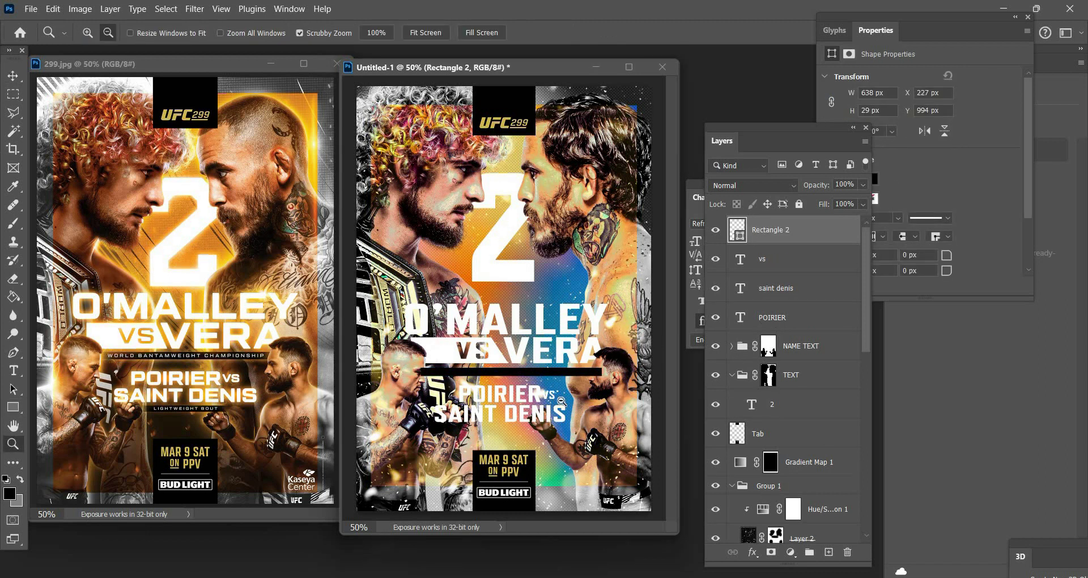
pyautogui.hotkey('ctrl', '-')
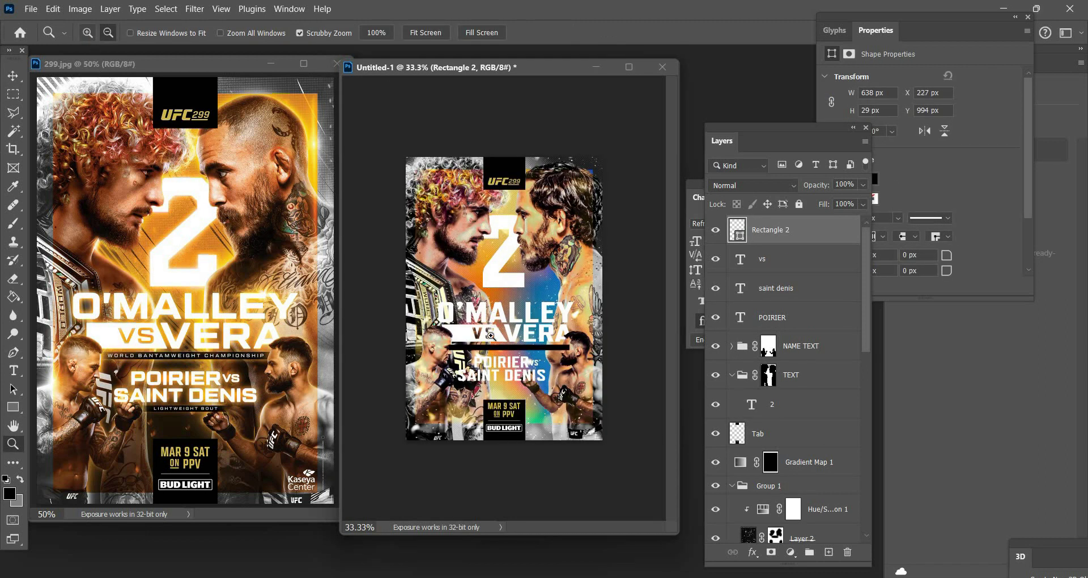
pyautogui.click(491, 335)
pyautogui.click(491, 336)
pyautogui.click(491, 335)
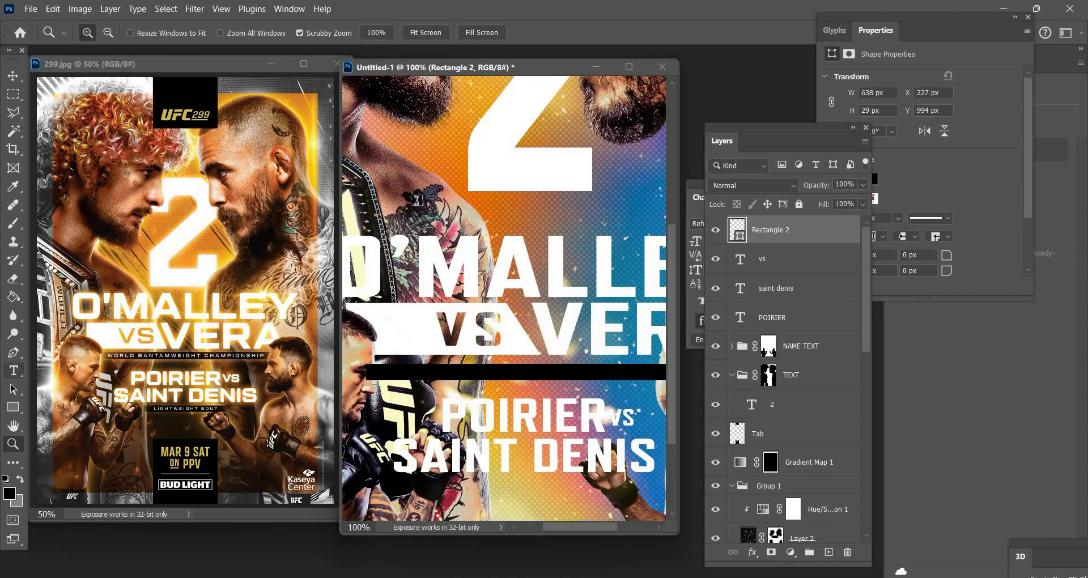
pyautogui.click(18, 371)
pyautogui.click(416, 200)
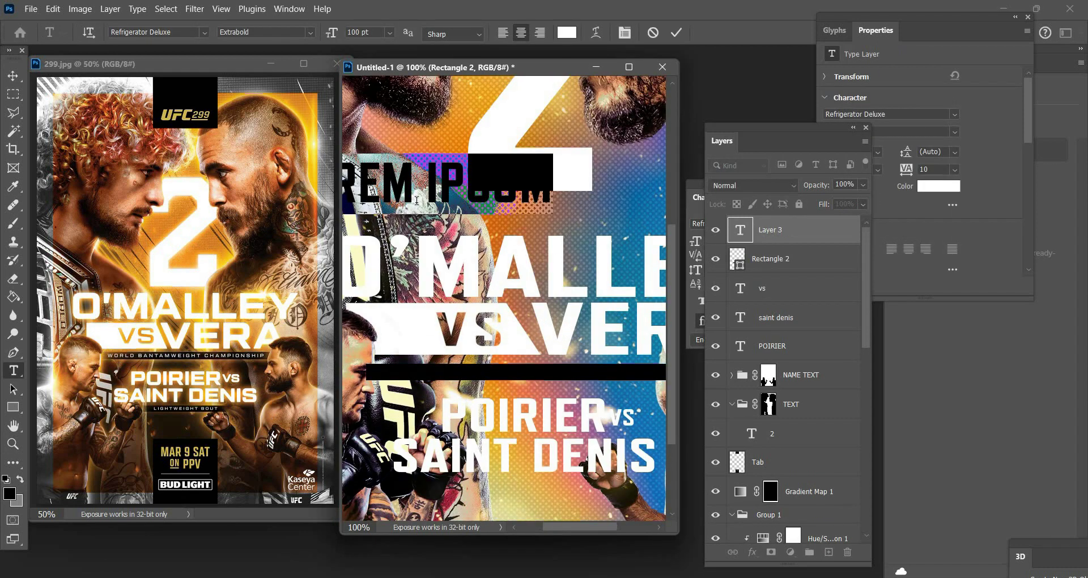
pyautogui.write('WORLD BAN')
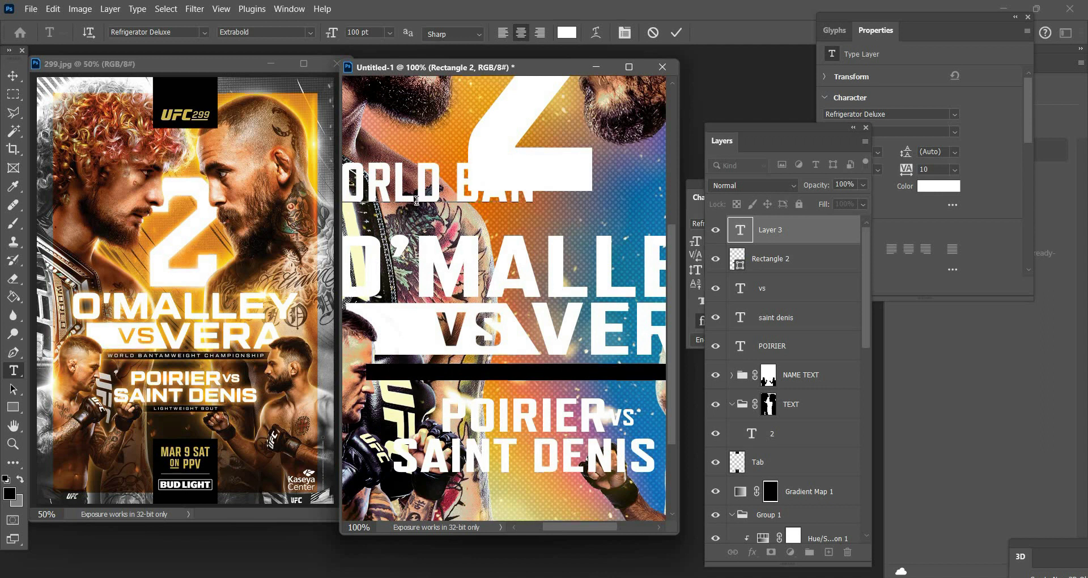
pyautogui.write('TAMWEIGHT CH')
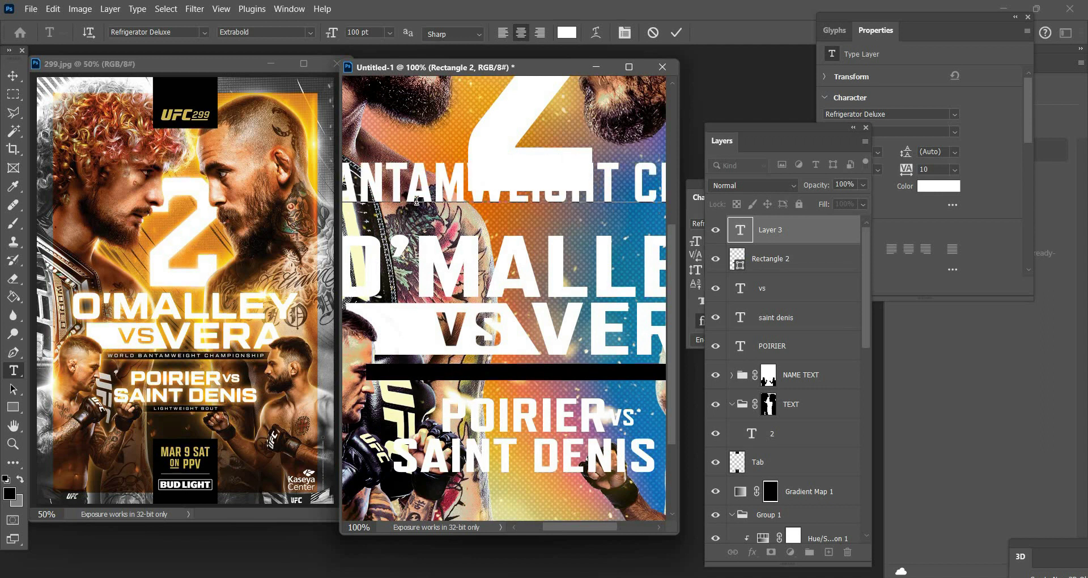
pyautogui.write('AMPIONSHI')
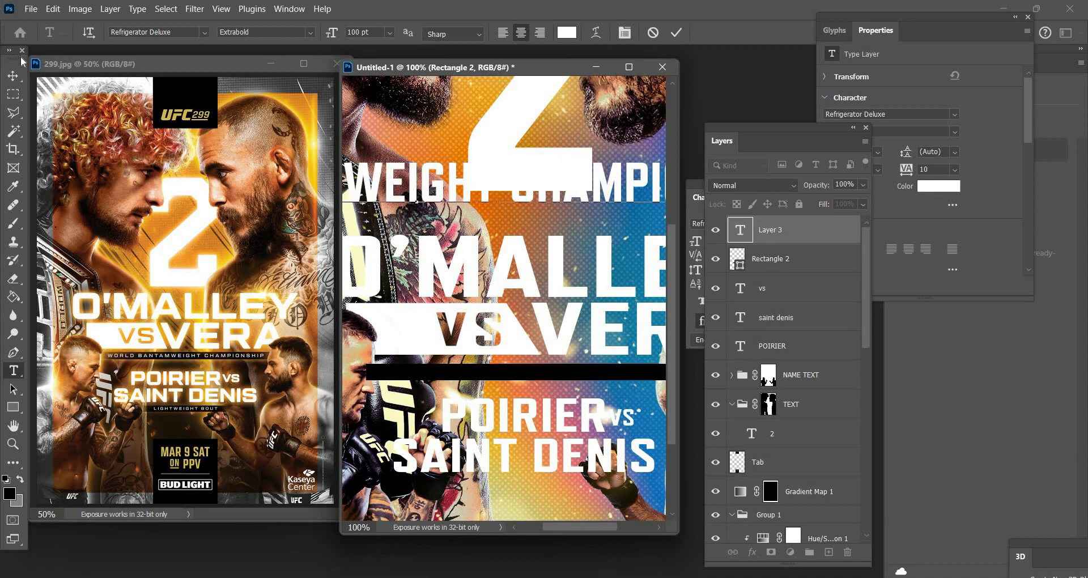
pyautogui.click(15, 77)
# - Set the championship text to Regular style at 36 pt and move it onto the black bar
pyautogui.press('t')
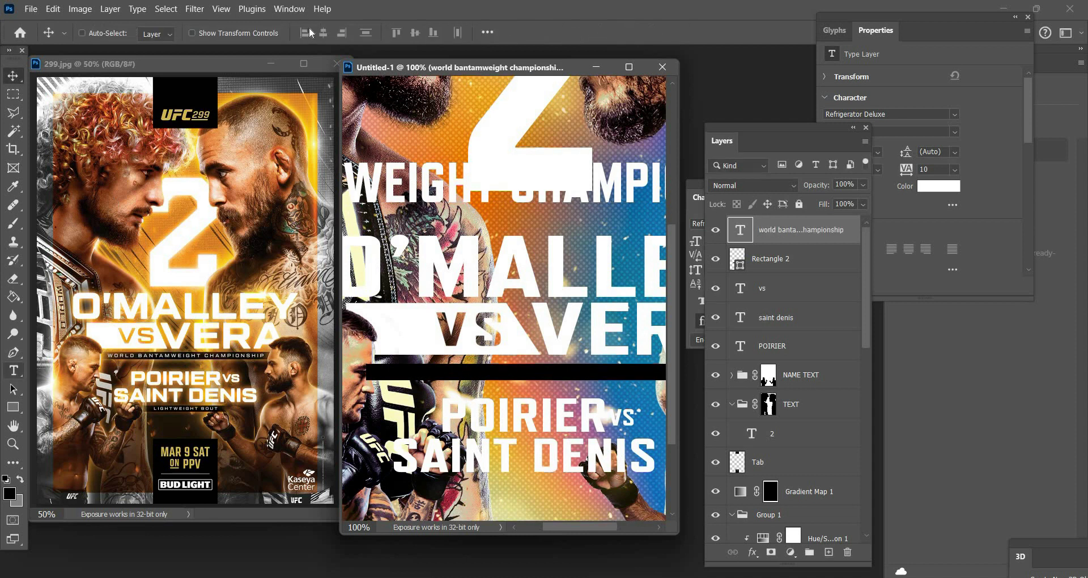
pyautogui.click(265, 32)
pyautogui.click(238, 68)
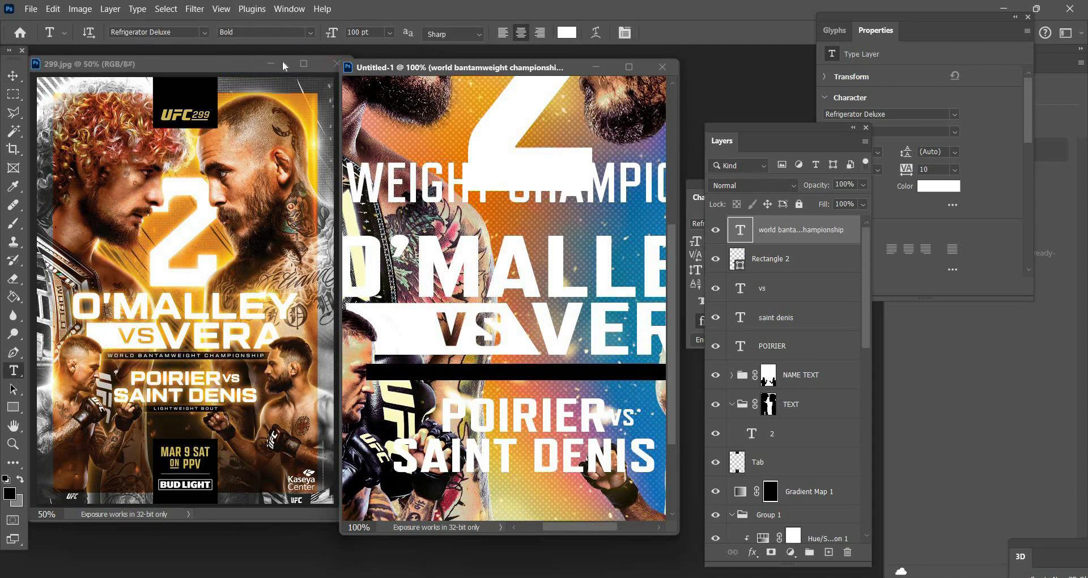
pyautogui.click(306, 32)
pyautogui.click(238, 56)
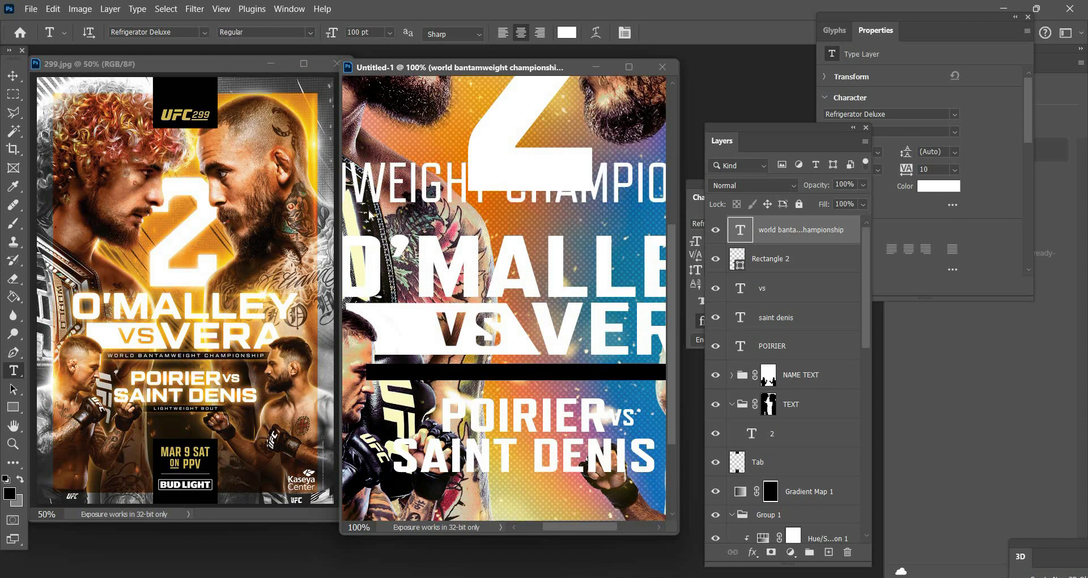
pyautogui.click(389, 32)
pyautogui.click(374, 196)
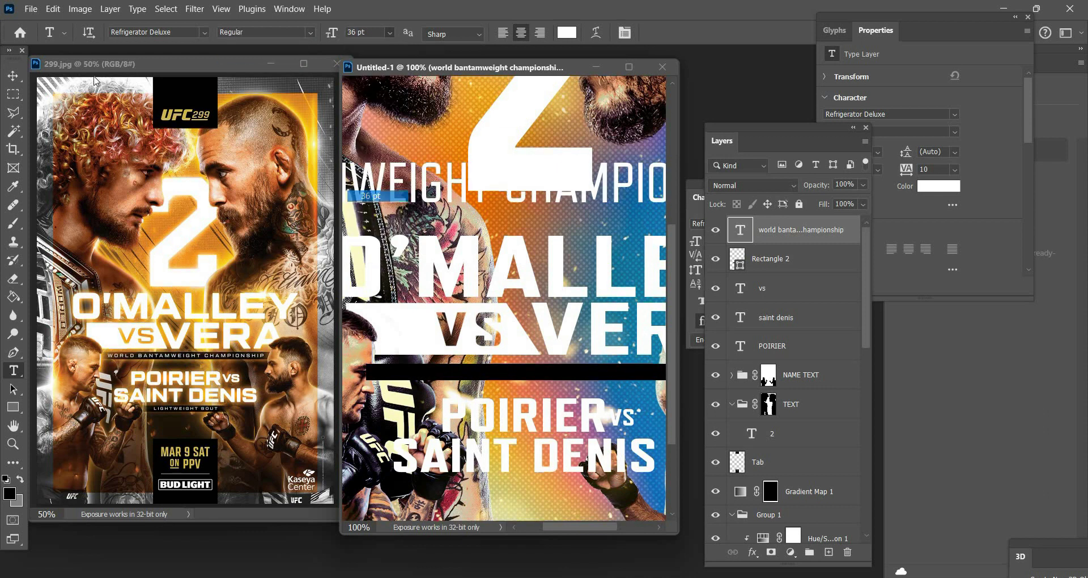
pyautogui.press('v')
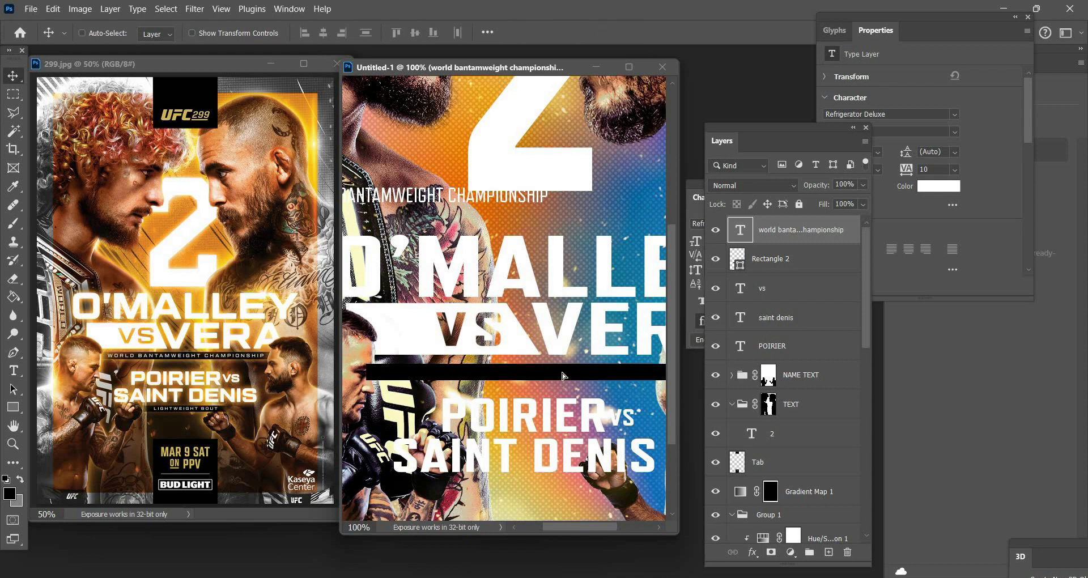
pyautogui.moveTo(563, 375)
pyautogui.mouseDown()
pyautogui.moveTo(567, 385)
pyautogui.moveTo(567, 375)
pyautogui.mouseUp()
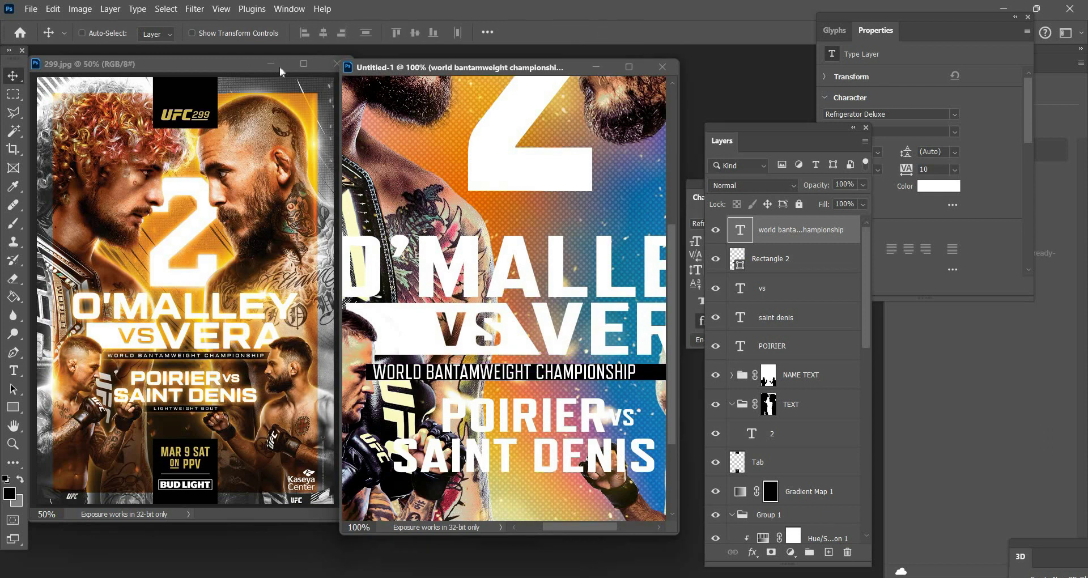
# - Reduce the championship text to 18 pt and position it at mid-height within the black bar
pyautogui.press('t')
pyautogui.click(390, 32)
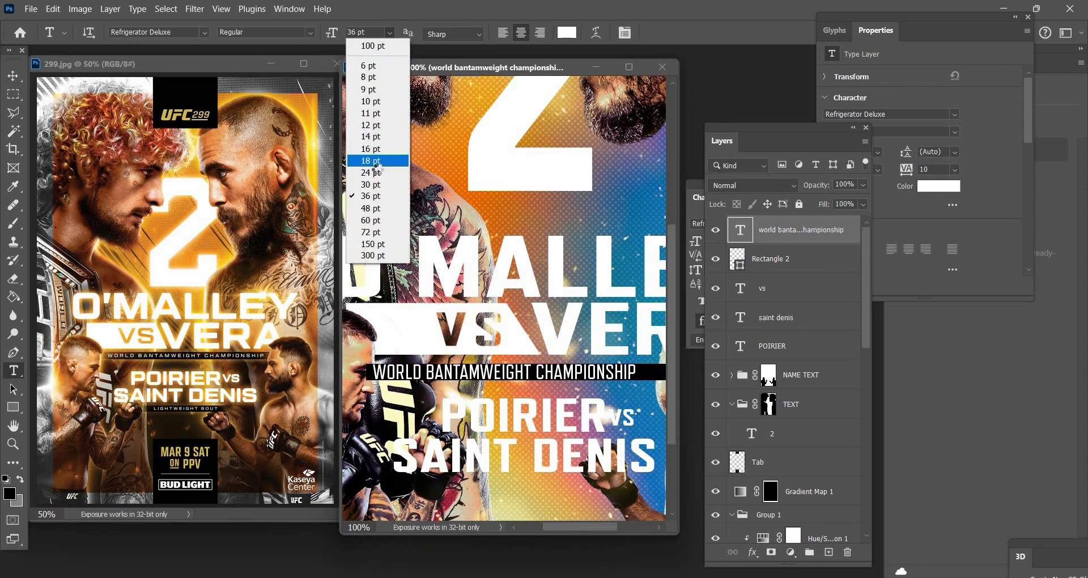
pyautogui.click(376, 167)
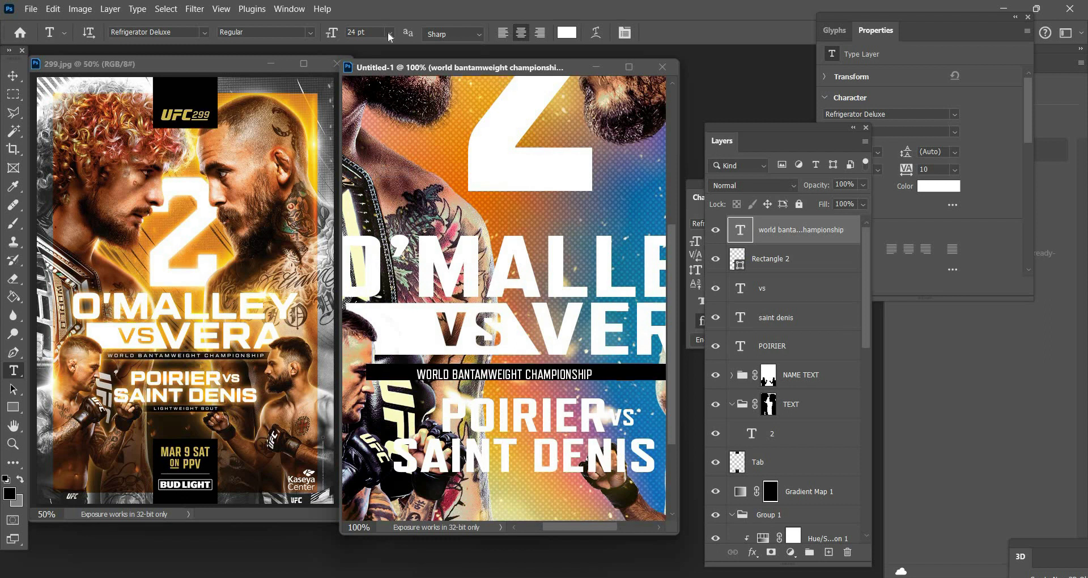
pyautogui.click(390, 32)
pyautogui.click(376, 154)
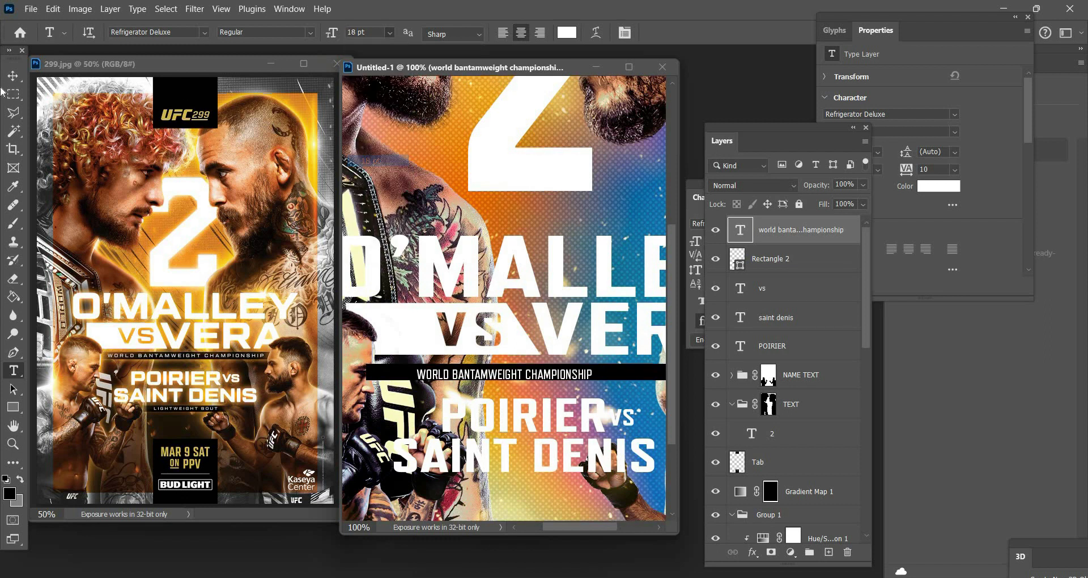
pyautogui.press('v')
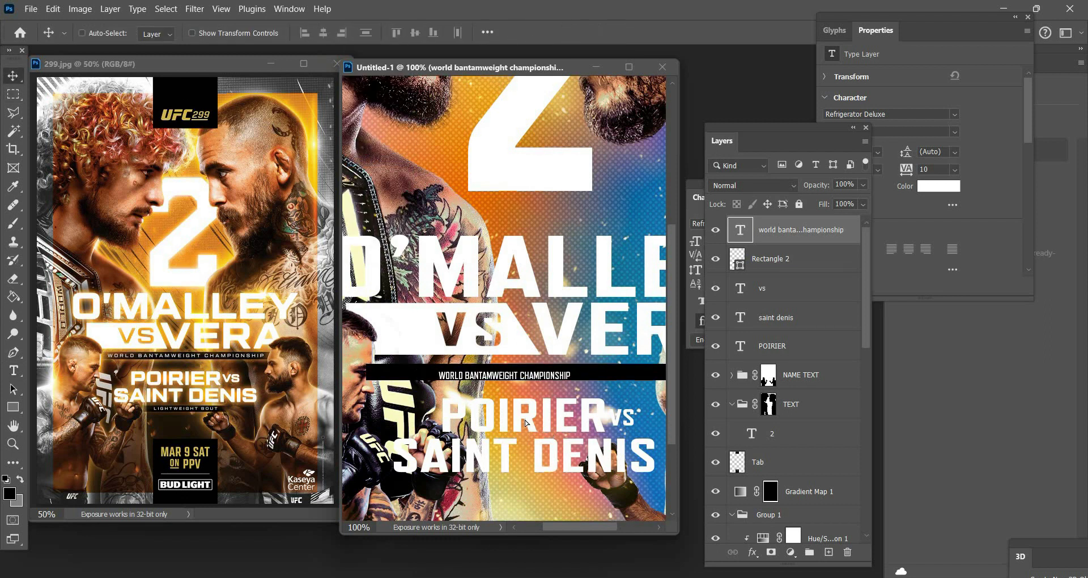
pyautogui.moveTo(526, 422); pyautogui.dragTo(526, 419)
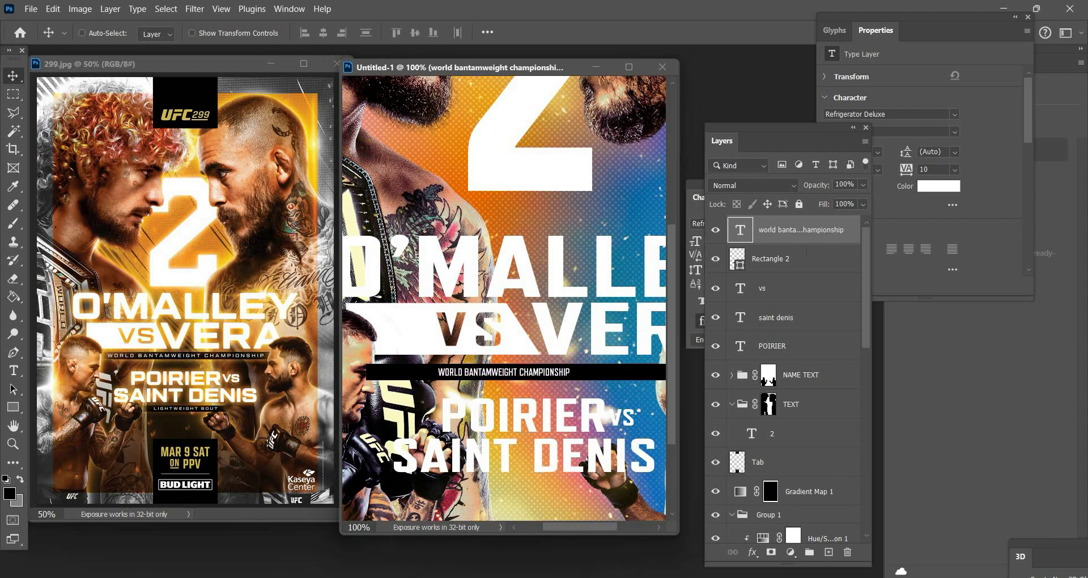
# - Set the championship text's tracking to 600 and centre it along the black bar, widening the document window
pyautogui.click(807, 253)
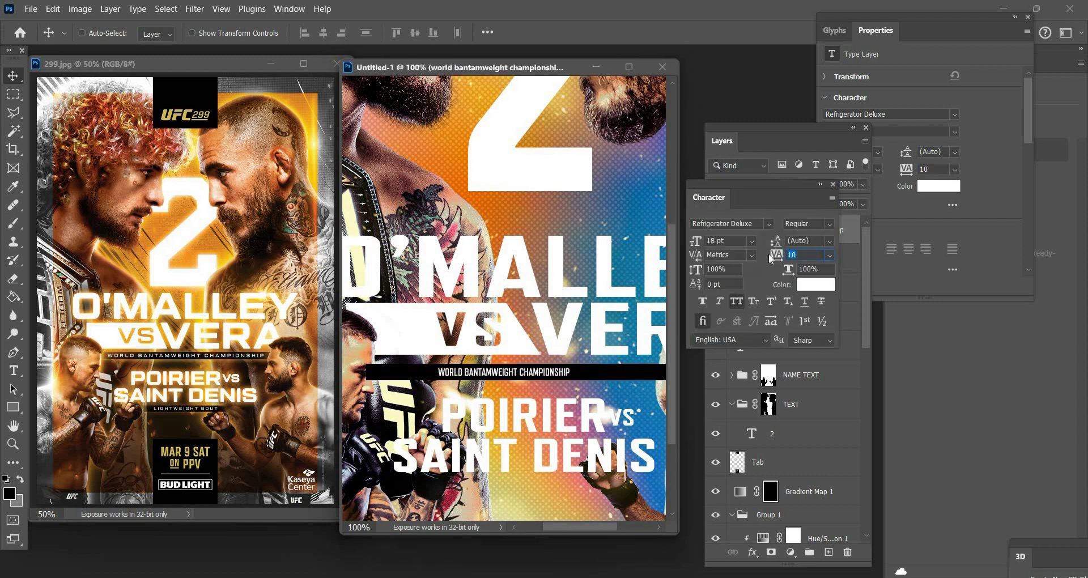
pyautogui.press('Return')
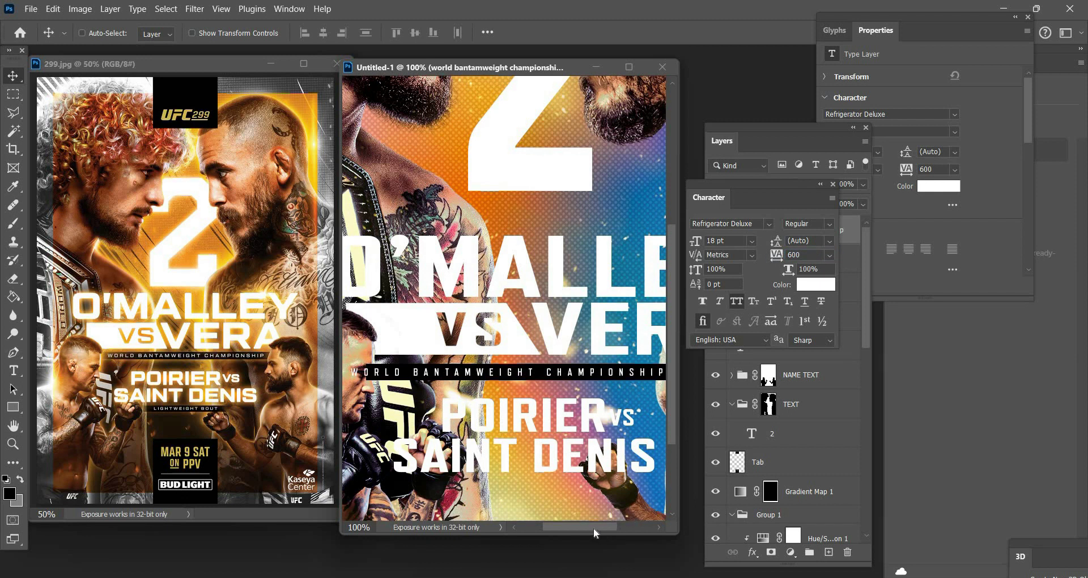
pyautogui.moveTo(602, 526); pyautogui.dragTo(627, 526)
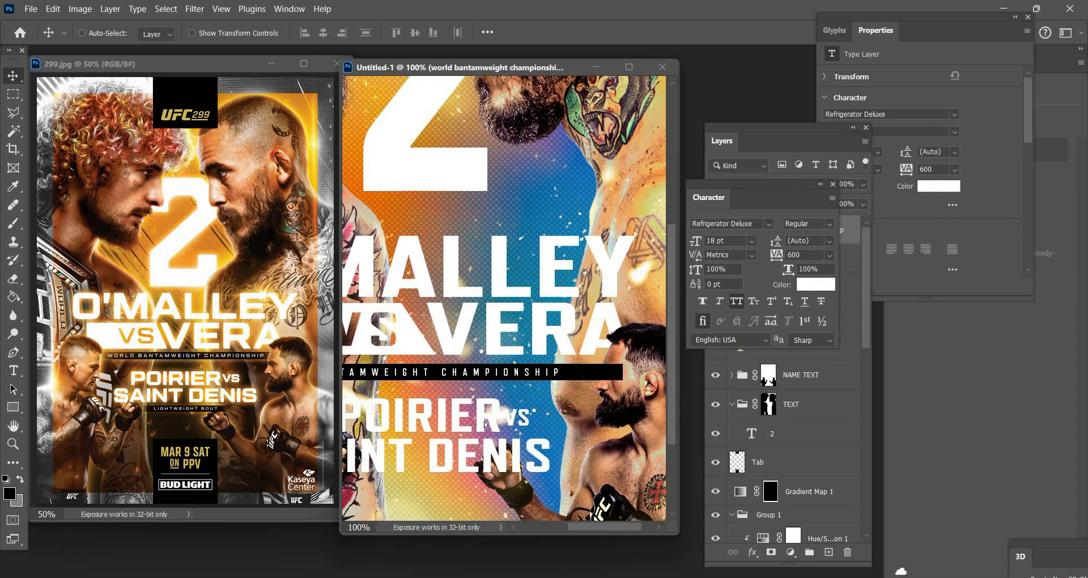
pyautogui.moveTo(454, 419); pyautogui.dragTo(486, 420)
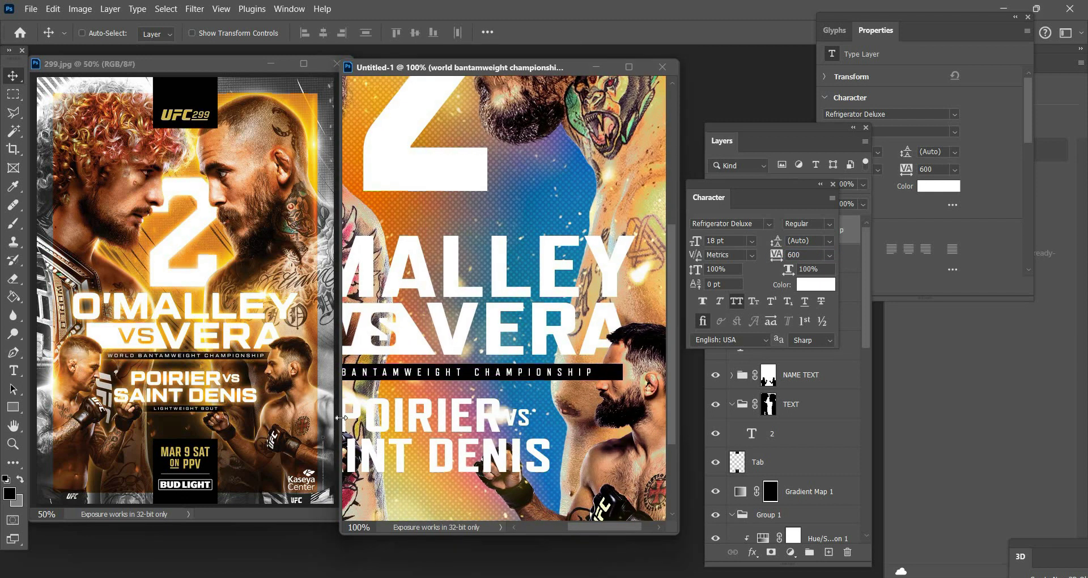
pyautogui.moveTo(91, 423); pyautogui.dragTo(89, 423)
pyautogui.moveTo(388, 417); pyautogui.dragTo(442, 409)
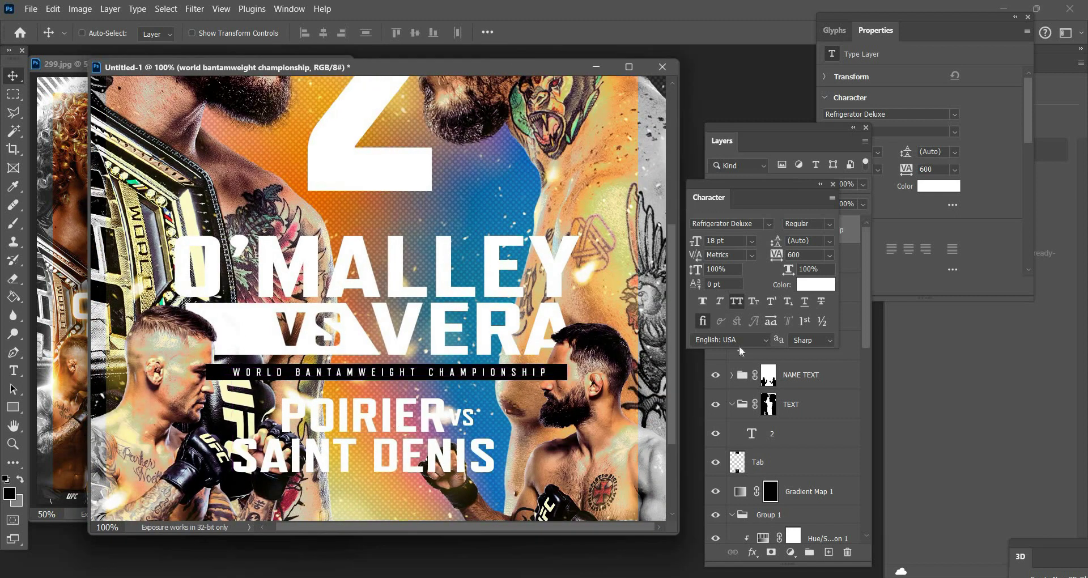
# - Add a layer mask to the black bar and fill an angled selection at its left end with black to slant it
pyautogui.click(772, 262)
pyautogui.click(774, 553)
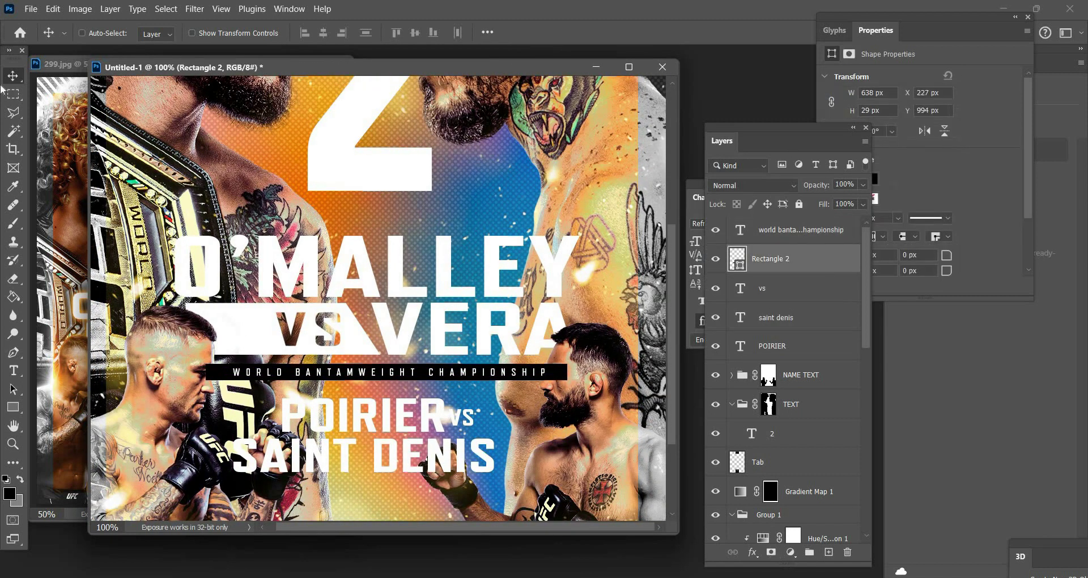
pyautogui.click(10, 113)
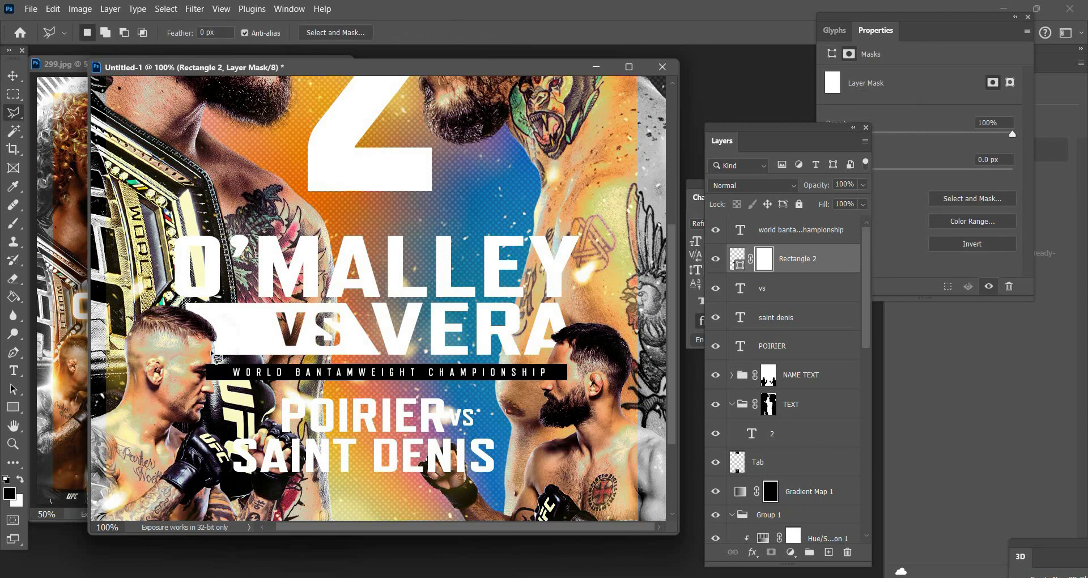
pyautogui.moveTo(221, 400); pyautogui.dragTo(176, 387)
pyautogui.moveTo(218, 352); pyautogui.dragTo(230, 358)
pyautogui.click(218, 357)
pyautogui.rightClick(218, 359)
pyautogui.click(232, 201)
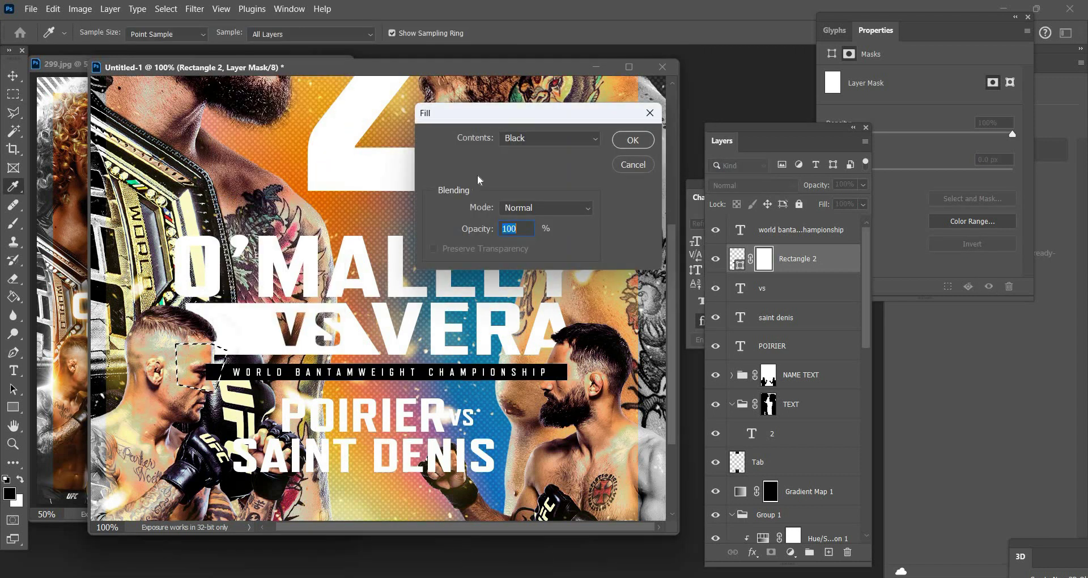
pyautogui.press('Return')
pyautogui.hotkey('ctrl', 'd')
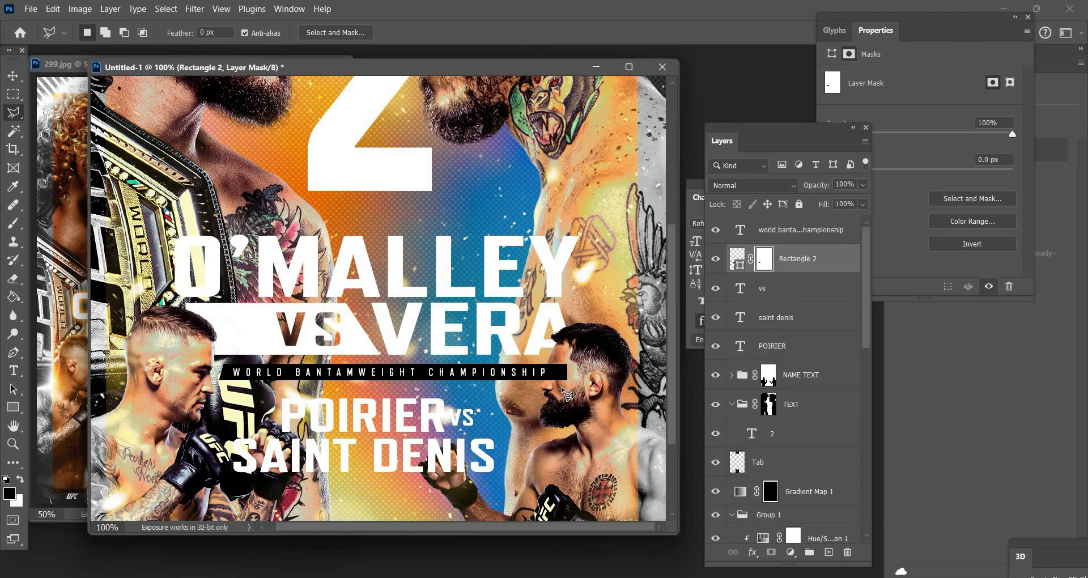
# - Fill an angled polygonal selection at the bar's right end with black on its mask, then deselect
pyautogui.click(560, 386)
pyautogui.click(547, 350)
pyautogui.click(576, 356)
pyautogui.click(591, 383)
pyautogui.click(571, 395)
pyautogui.click(561, 386)
pyautogui.doubleClick(569, 375)
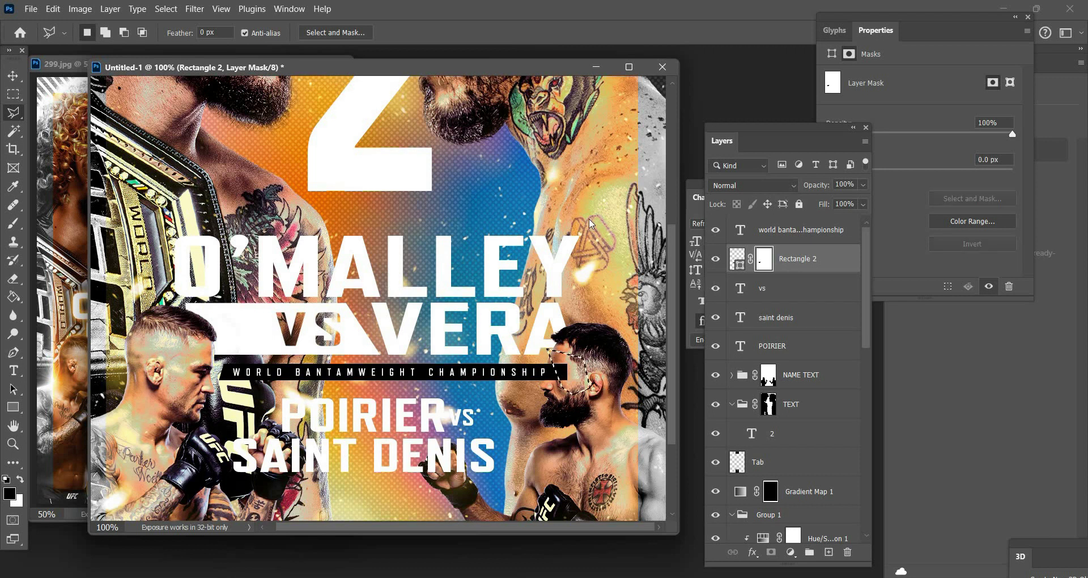
pyautogui.rightClick(561, 374)
pyautogui.click(583, 221)
pyautogui.press('Return')
pyautogui.rightClick(424, 187)
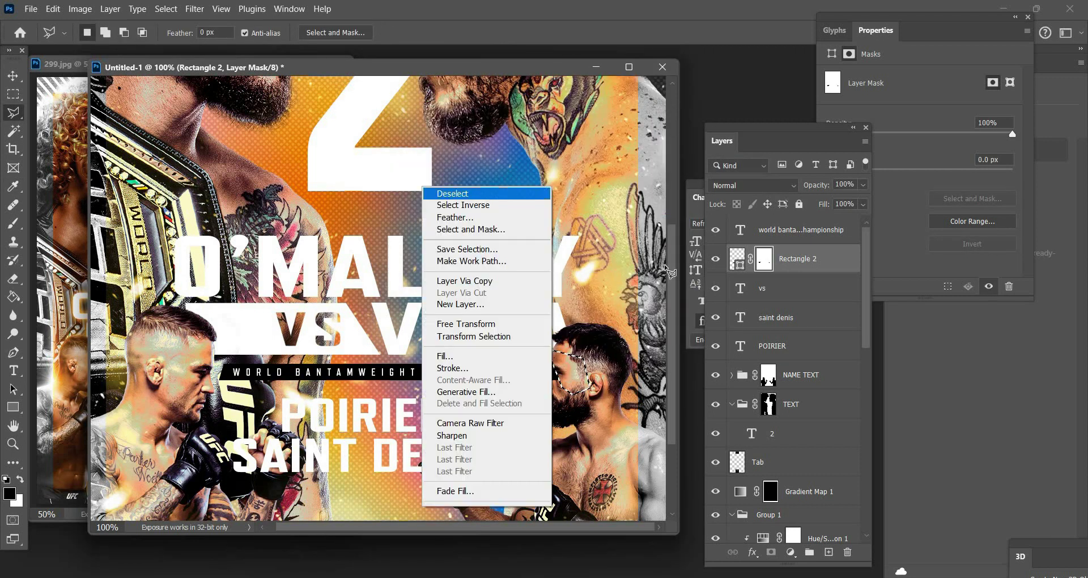
pyautogui.click(447, 193)
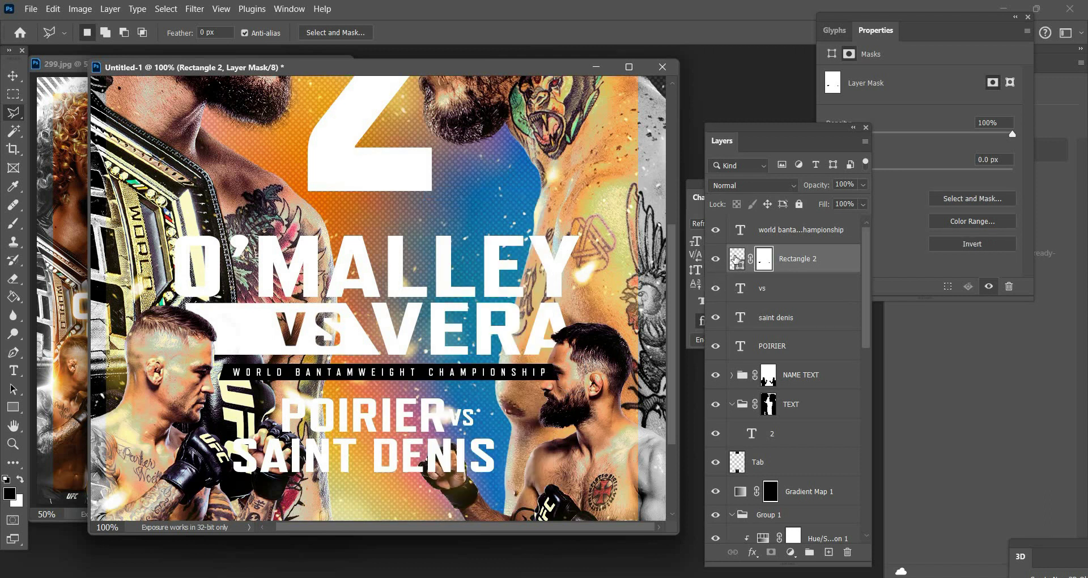
# - Scale the bar and championship text together to about 93% and move them up close beneath VS VERA
pyautogui.keyDown('shift'); pyautogui.click(760, 230); pyautogui.keyUp('shift')
pyautogui.hotkey('ctrl', 't')
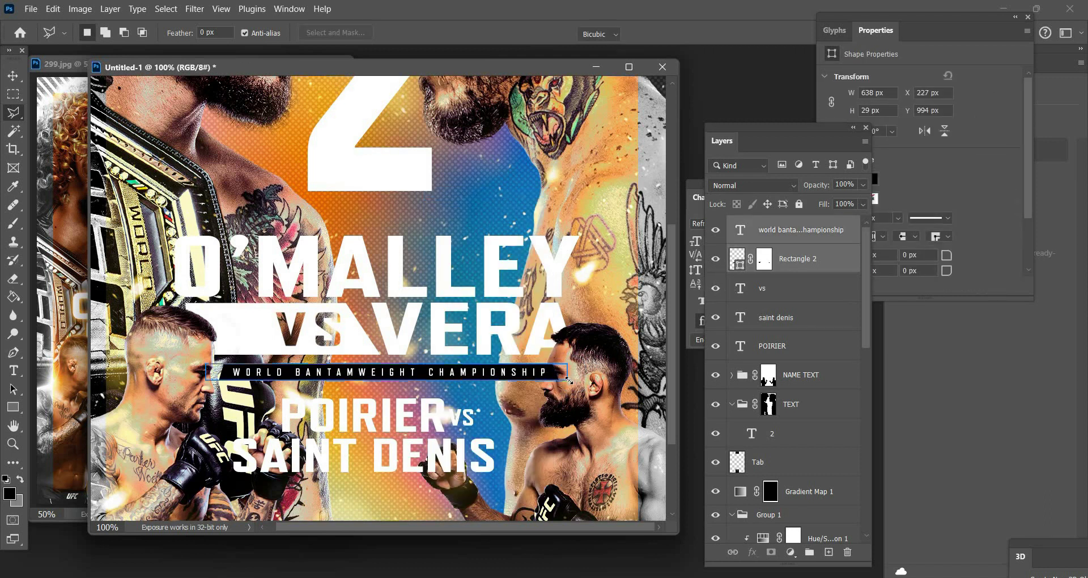
pyautogui.moveTo(569, 380); pyautogui.dragTo(542, 379)
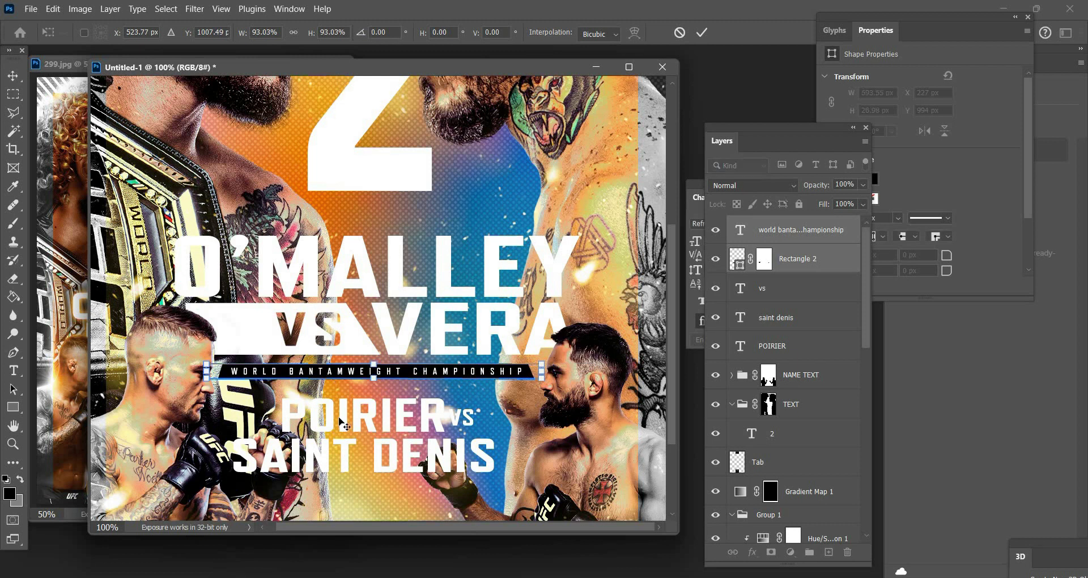
pyautogui.press('Return')
pyautogui.moveTo(342, 423); pyautogui.dragTo(352, 423)
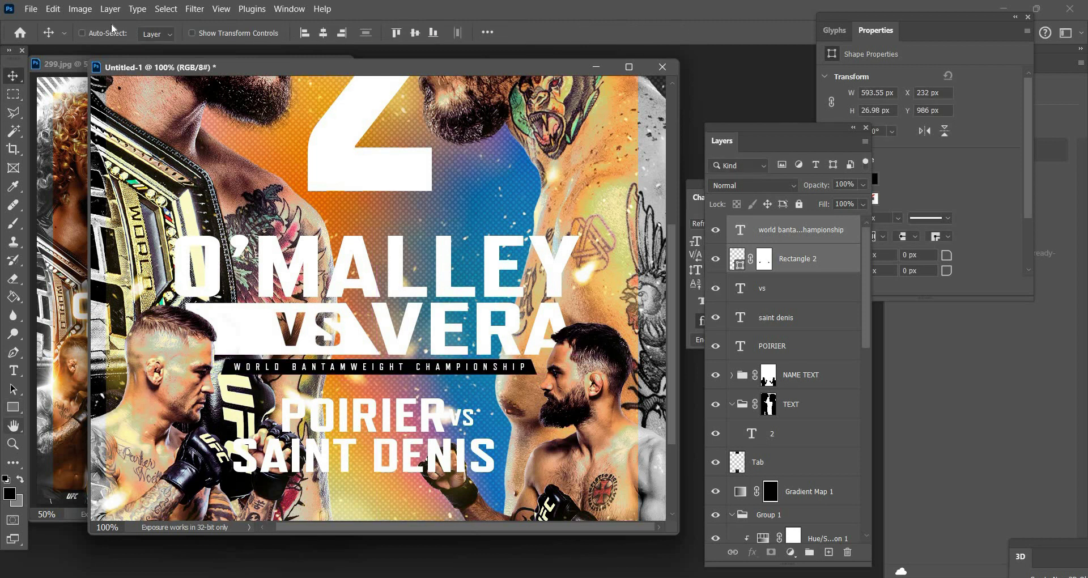
pyautogui.click(13, 444)
pyautogui.keyDown('alt'); pyautogui.click(340, 236); pyautogui.keyUp('alt')
pyautogui.keyDown('alt'); pyautogui.click(340, 236); pyautogui.keyUp('alt')
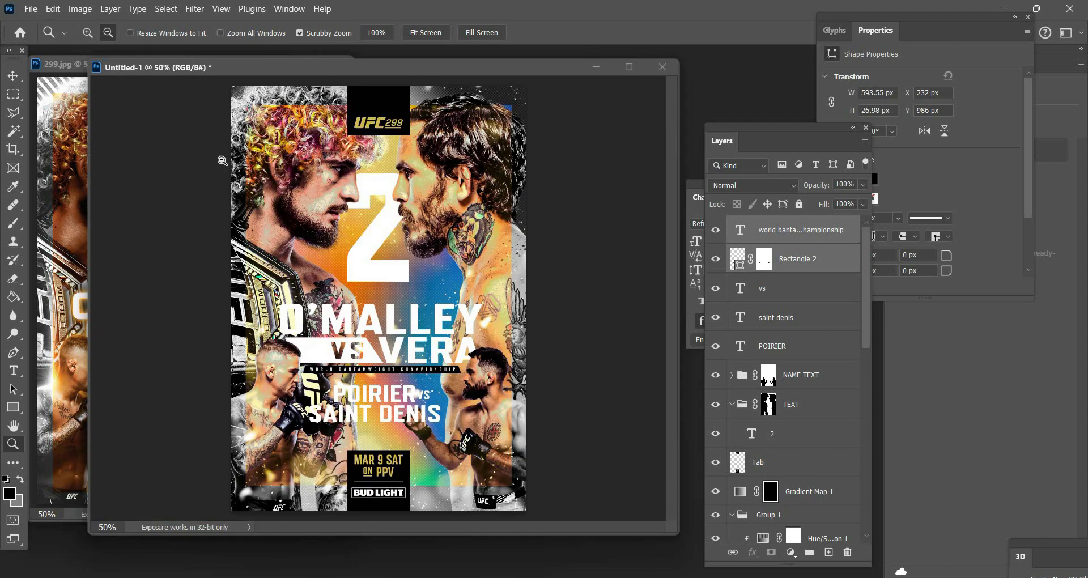
pyautogui.keyDown('alt'); pyautogui.click(223, 160); pyautogui.keyUp('alt')
pyautogui.click(516, 399)
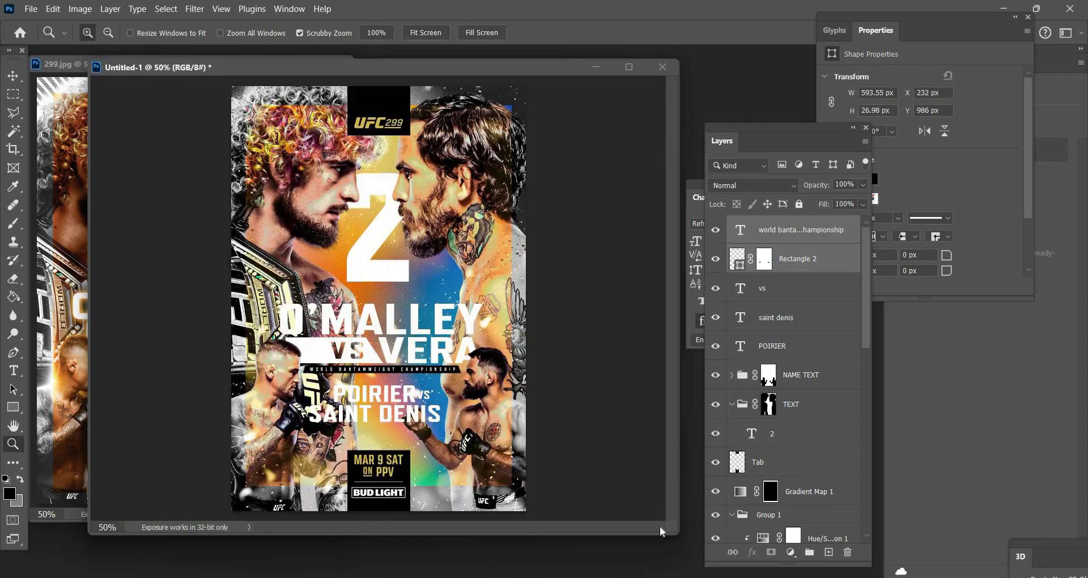
# - Narrow the poster window and set it beside the reference, then duplicate the championship bar and text and move the copies beneath SAINT DENIS
pyautogui.moveTo(678, 533); pyautogui.dragTo(471, 525)
pyautogui.moveTo(366, 68); pyautogui.dragTo(522, 85)
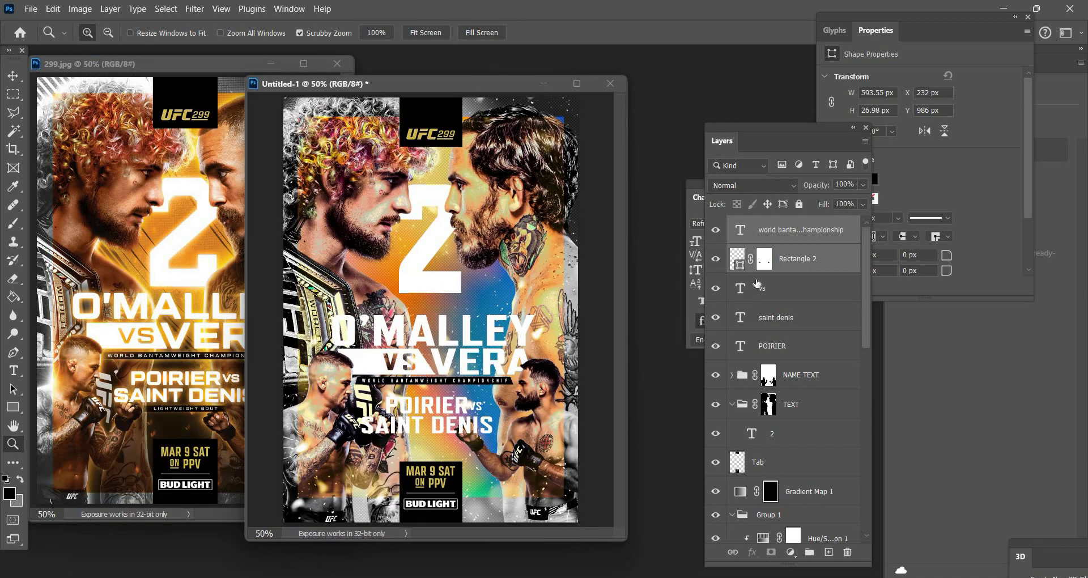
pyautogui.hotkey('ctrl', 'j')
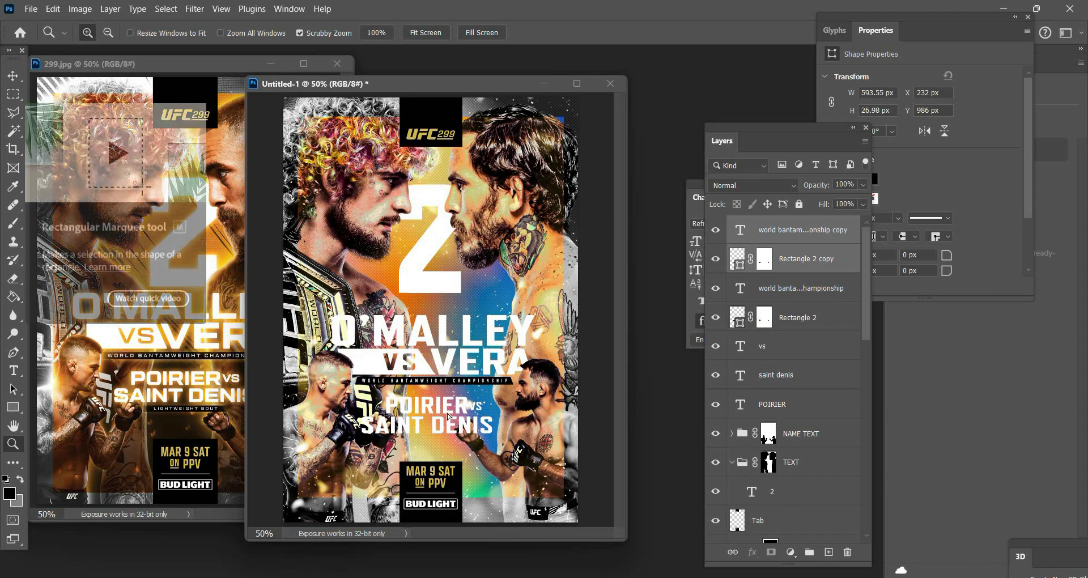
pyautogui.click(13, 76)
pyautogui.moveTo(441, 342); pyautogui.dragTo(441, 403)
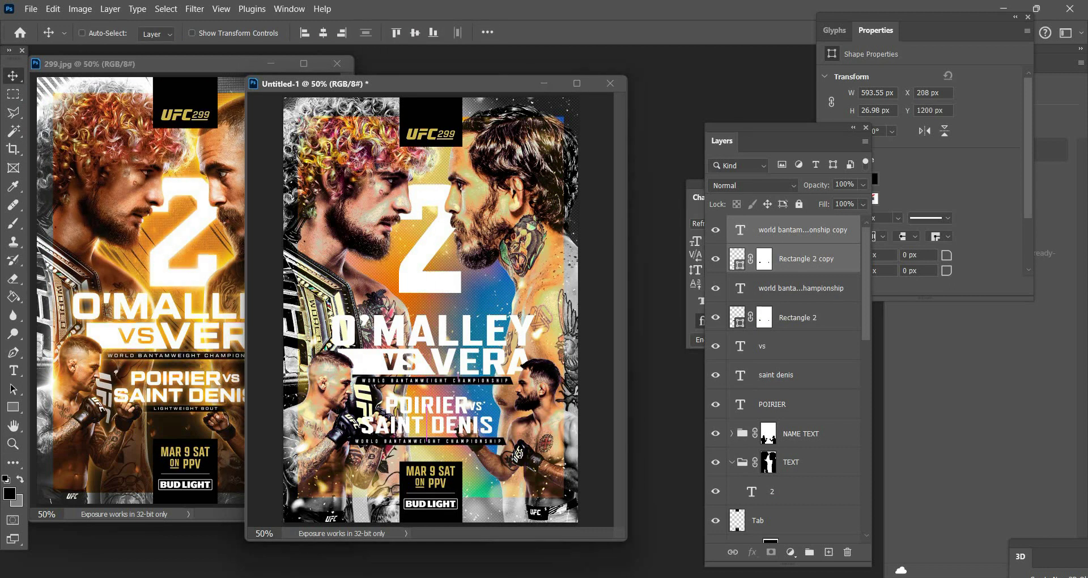
# - Transform the copied bar and text to about 74% width and shift them to centre beneath SAINT DENIS
pyautogui.hotkey('ctrl', 't')
pyautogui.moveTo(510, 444); pyautogui.dragTo(405, 448)
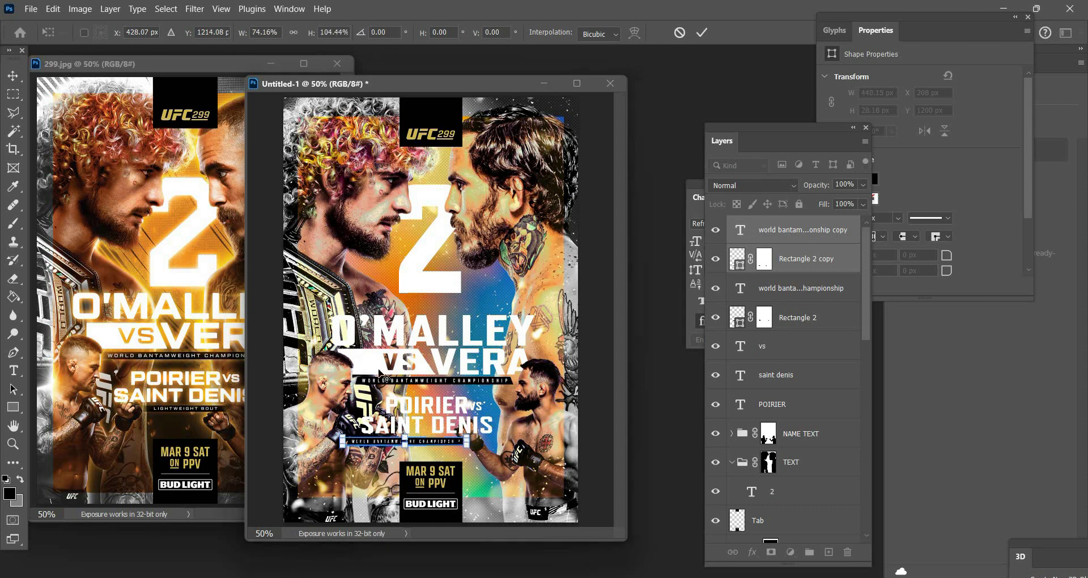
pyautogui.press('Return')
pyautogui.moveTo(383, 368); pyautogui.dragTo(389, 369)
pyautogui.moveTo(261, 404); pyautogui.dragTo(282, 404)
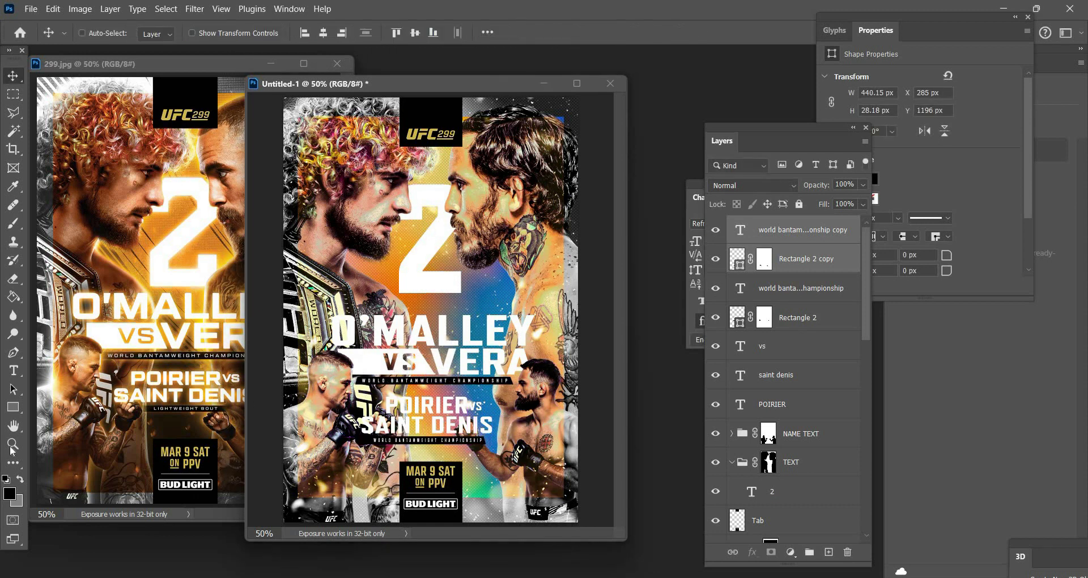
# - Shorten only the copied black bar from its left end to about 326 px wide
pyautogui.click(13, 444)
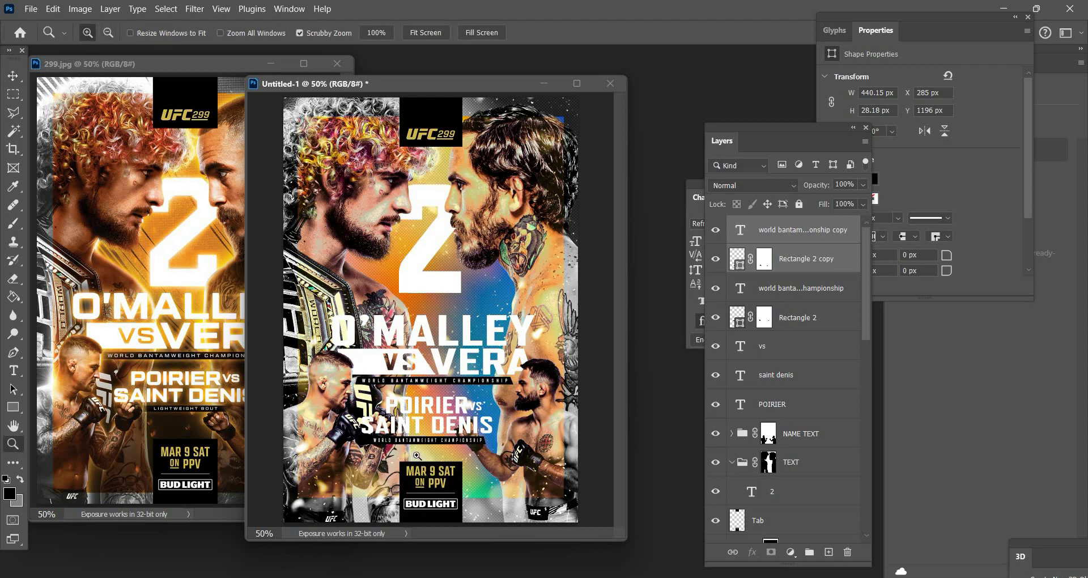
pyautogui.click(417, 455)
pyautogui.click(417, 455)
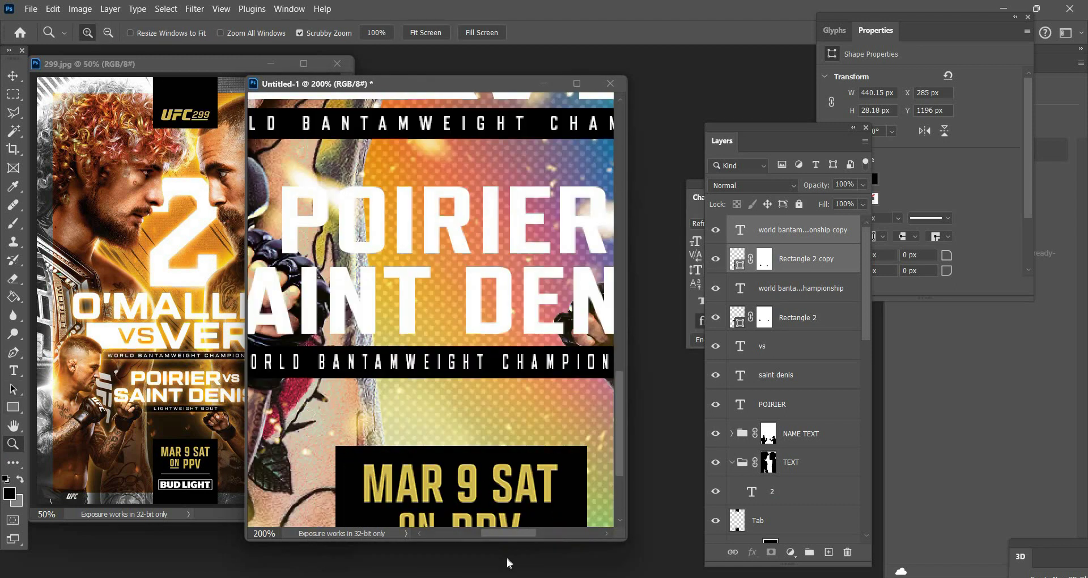
pyautogui.click(736, 259)
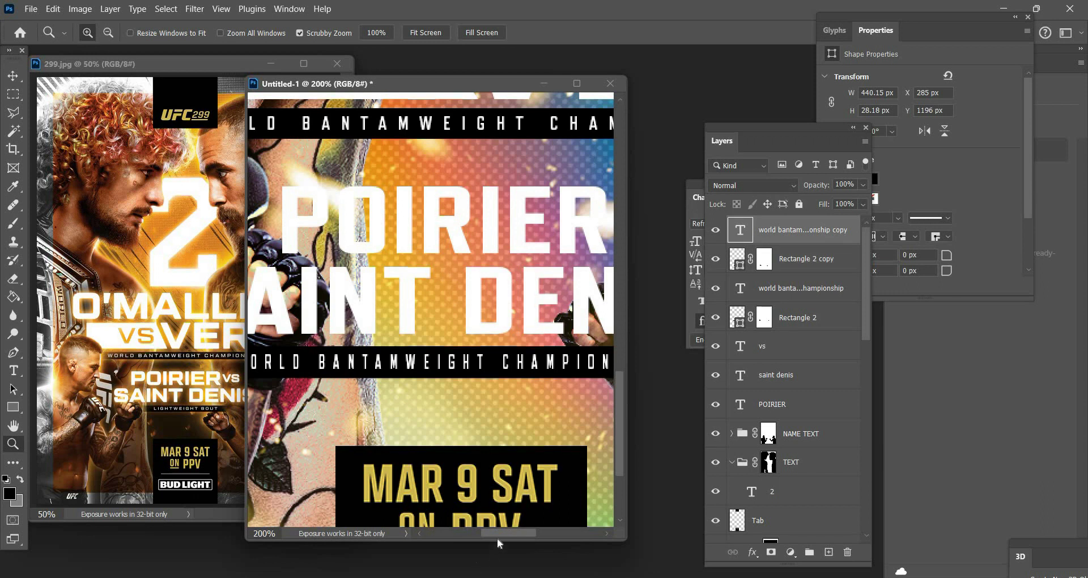
pyautogui.hscroll(-4, 475, 538)
pyautogui.hotkey('ctrl', 't')
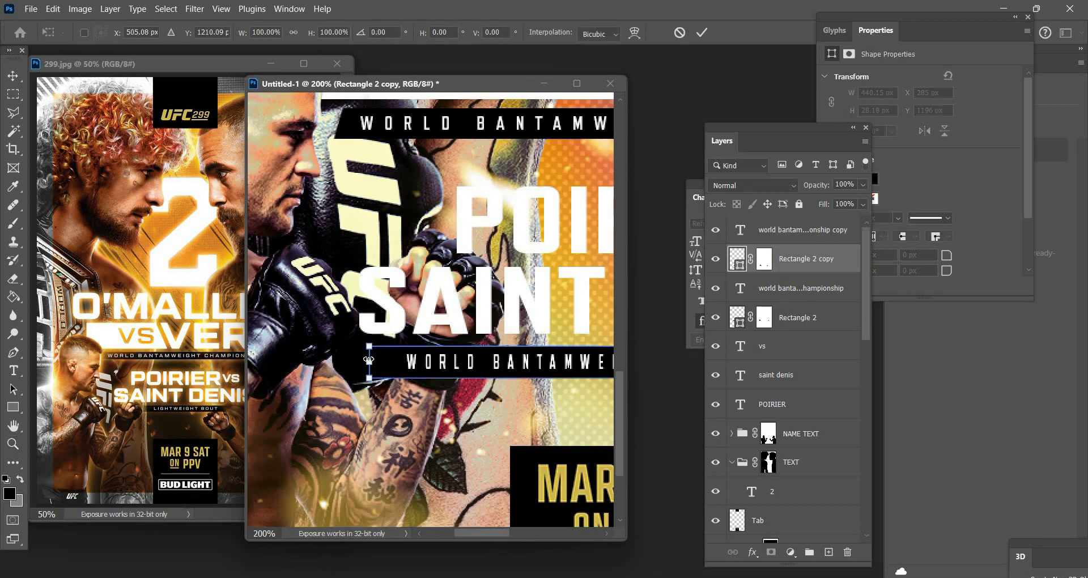
pyautogui.moveTo(376, 364); pyautogui.dragTo(434, 362)
pyautogui.click(546, 532)
pyautogui.hscroll(5, 555, 372)
pyautogui.press('Return')
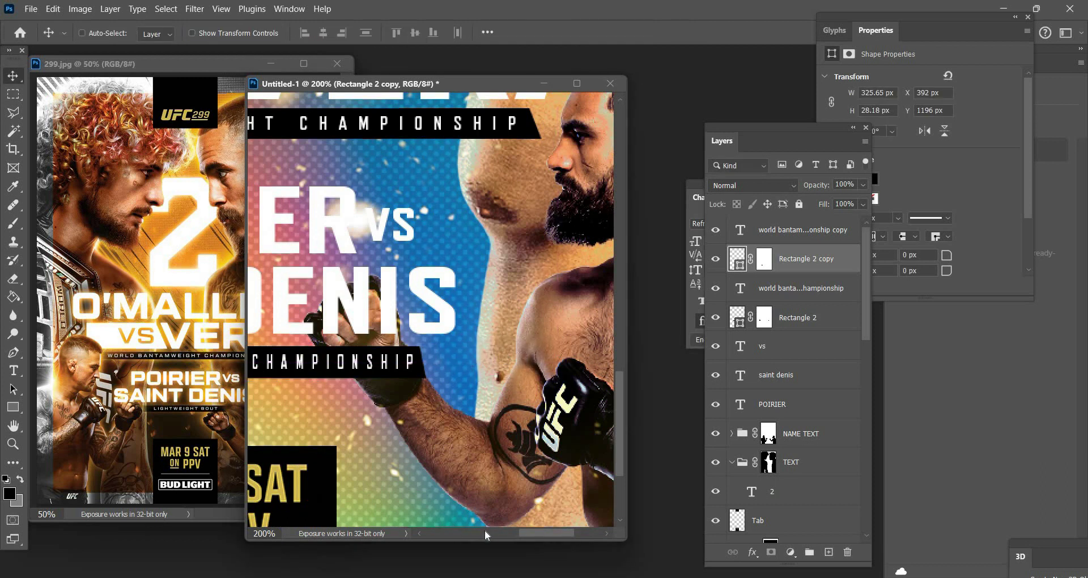
# - Delete the copied championship text and add a white LIGHTWEIGHT BOUT text line below the shortened bar
pyautogui.click(485, 532)
pyautogui.click(485, 532)
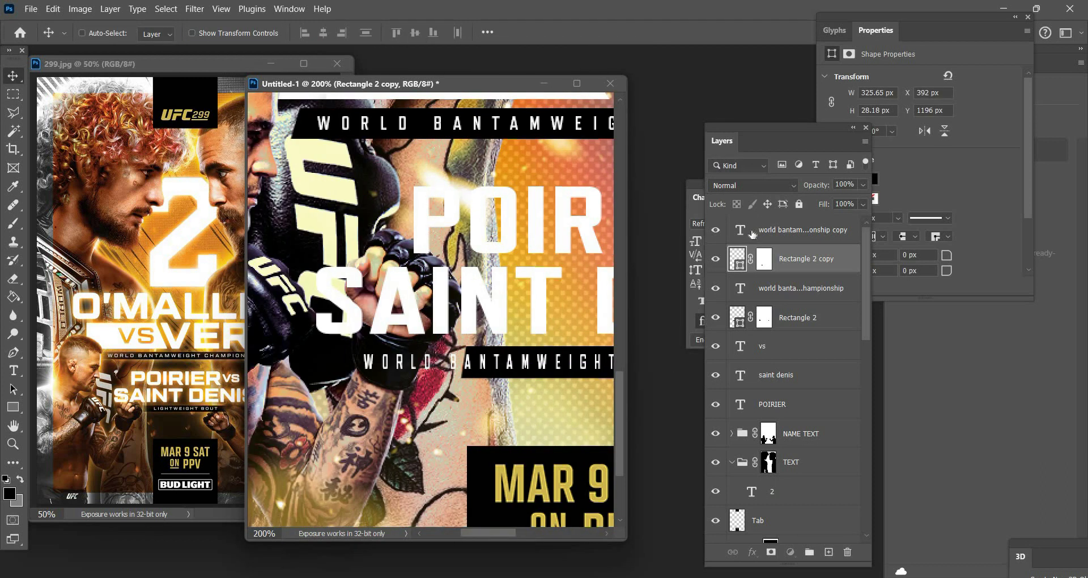
pyautogui.click(756, 231)
pyautogui.press('Delete')
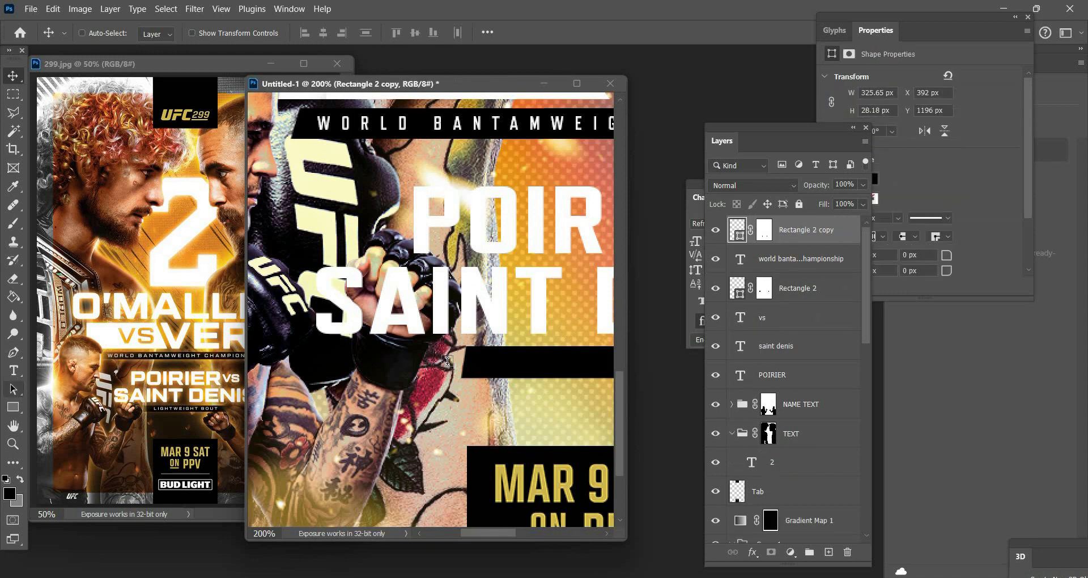
pyautogui.click(14, 371)
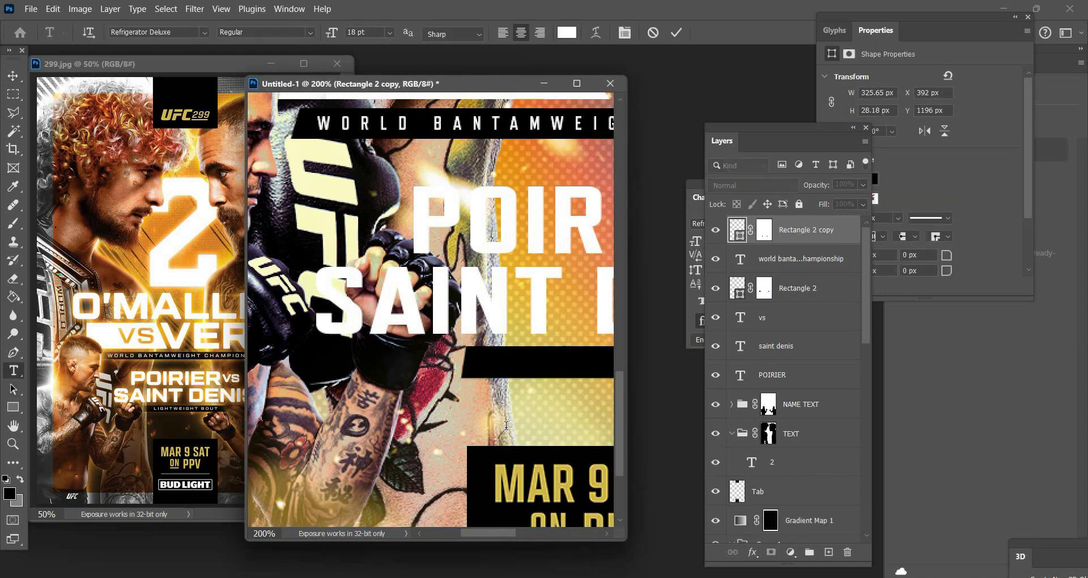
pyautogui.click(506, 424)
pyautogui.write('LIGH')
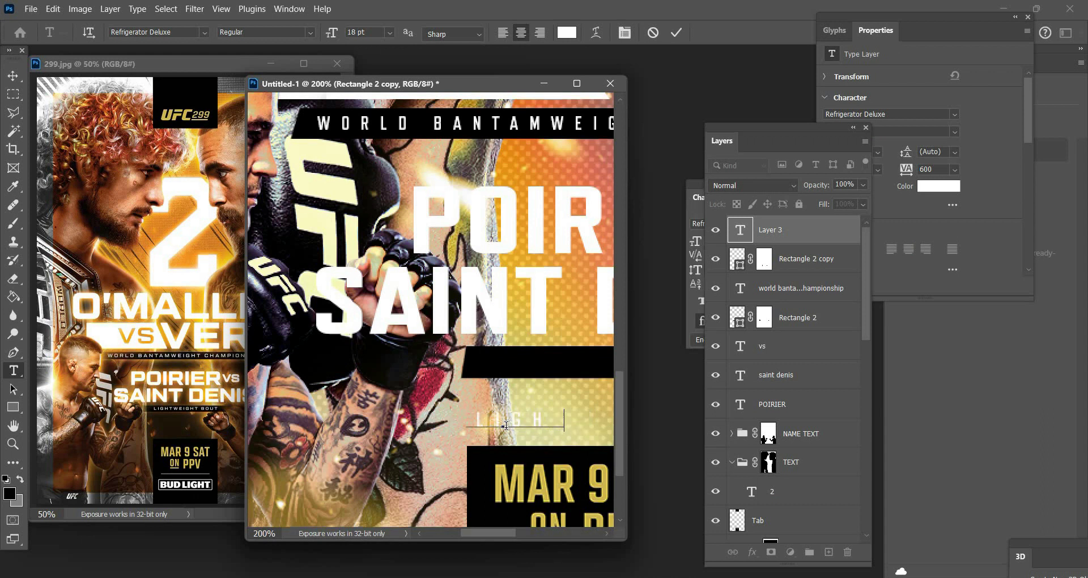
pyautogui.write('TWEIGHT BOUT')
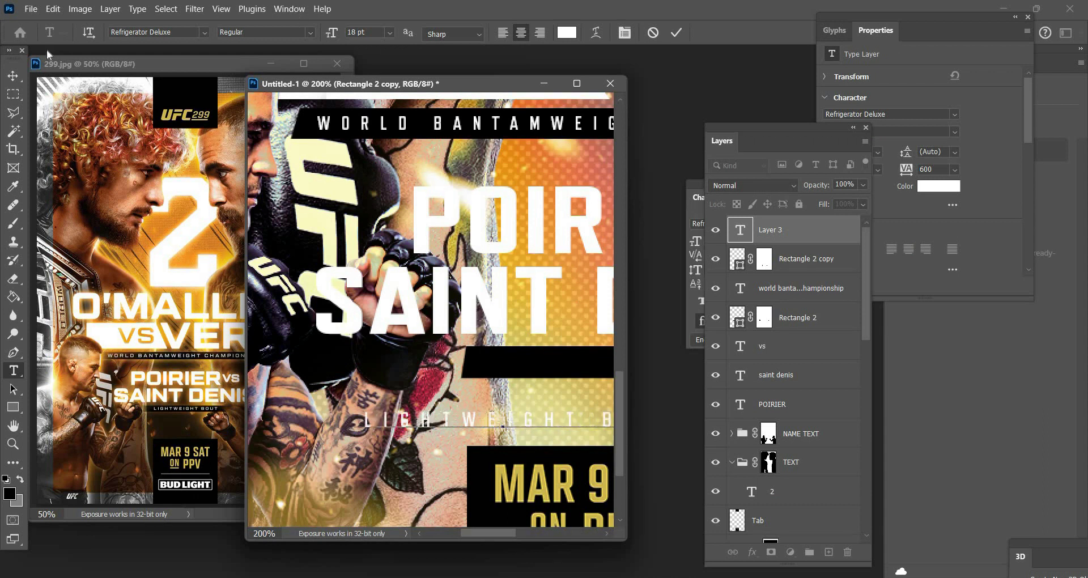
# - Move the LIGHTWEIGHT BOUT text onto the short black bar and centre it within the bar
pyautogui.click(13, 75)
pyautogui.moveTo(485, 532); pyautogui.dragTo(522, 532)
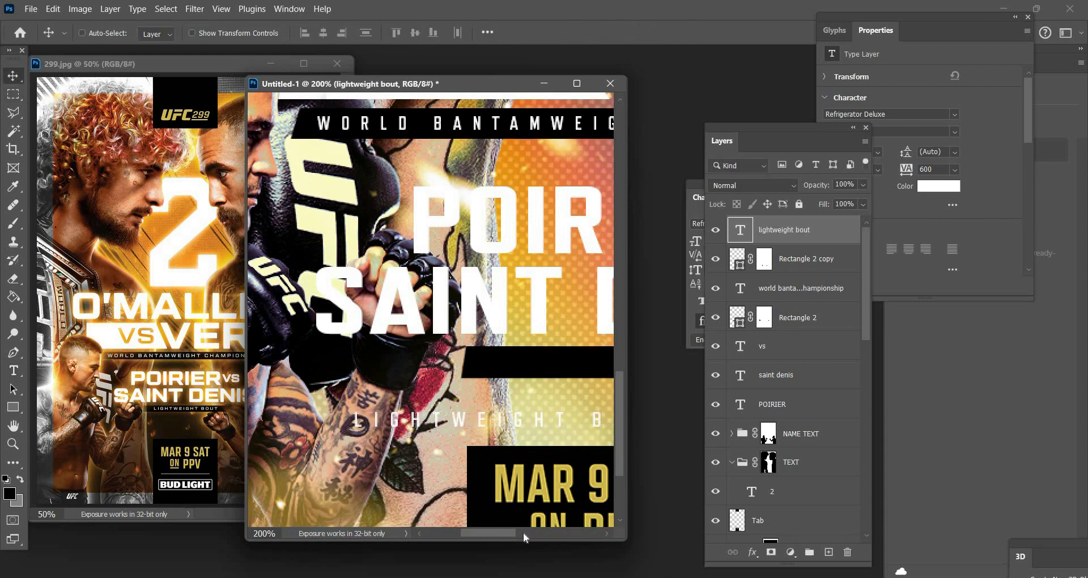
pyautogui.moveTo(526, 359)
pyautogui.mouseDown()
pyautogui.moveTo(525, 339)
pyautogui.moveTo(543, 359)
pyautogui.mouseUp()
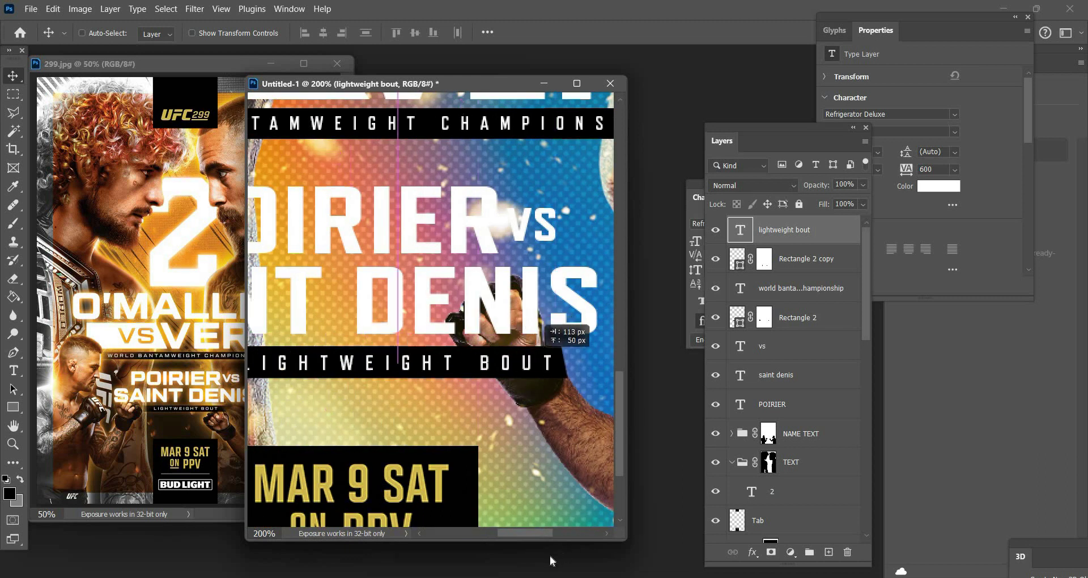
pyautogui.hscroll(-3, 476, 456)
pyautogui.hscroll(2, 464, 434)
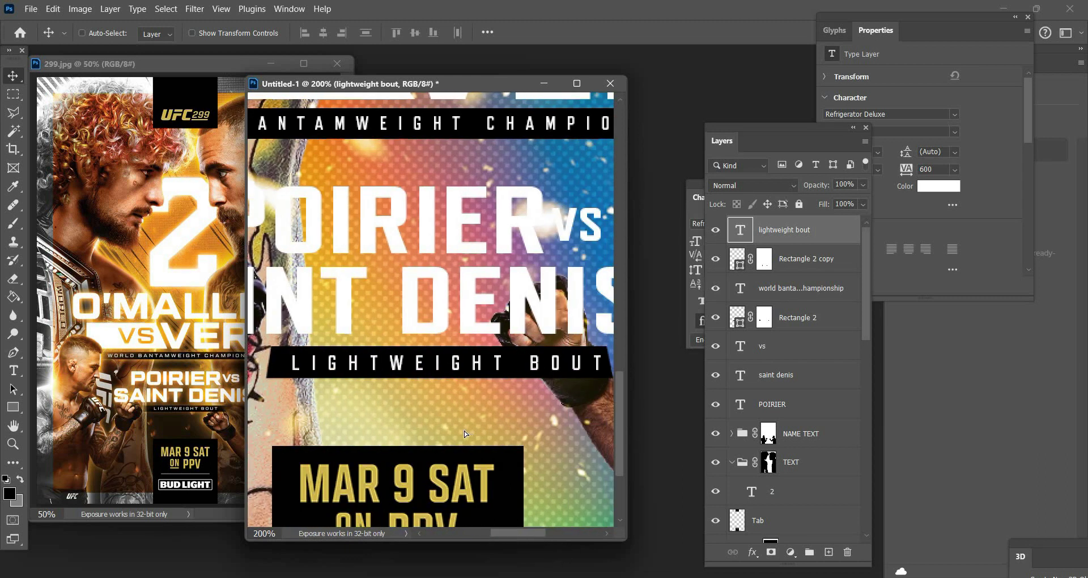
pyautogui.moveTo(464, 430); pyautogui.dragTo(459, 430)
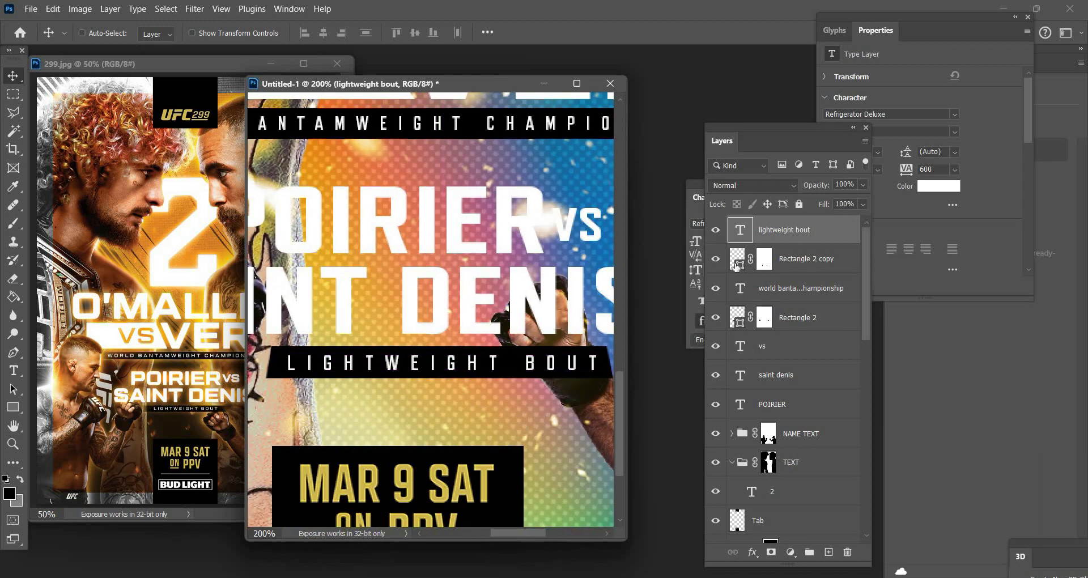
# - Move the LIGHTWEIGHT BOUT text and its bar together about 26 px left and 3 px up to centre them beneath SAINT DENIS
pyautogui.hotkey('alt', 'shift', '[')
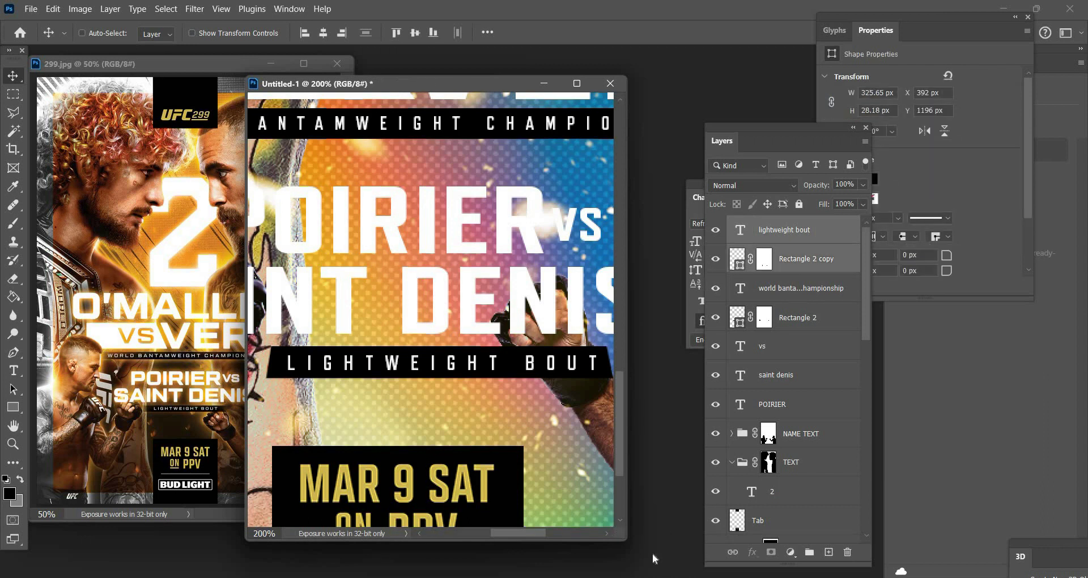
pyautogui.moveTo(625, 540); pyautogui.dragTo(745, 544)
pyautogui.hscroll(-3, 501, 448)
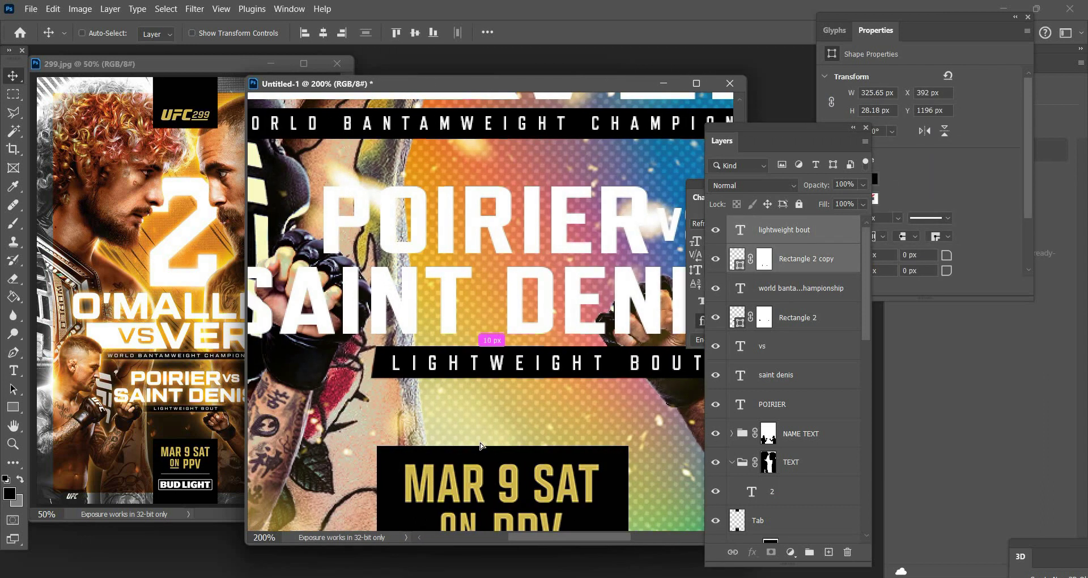
pyautogui.moveTo(480, 446); pyautogui.dragTo(473, 446)
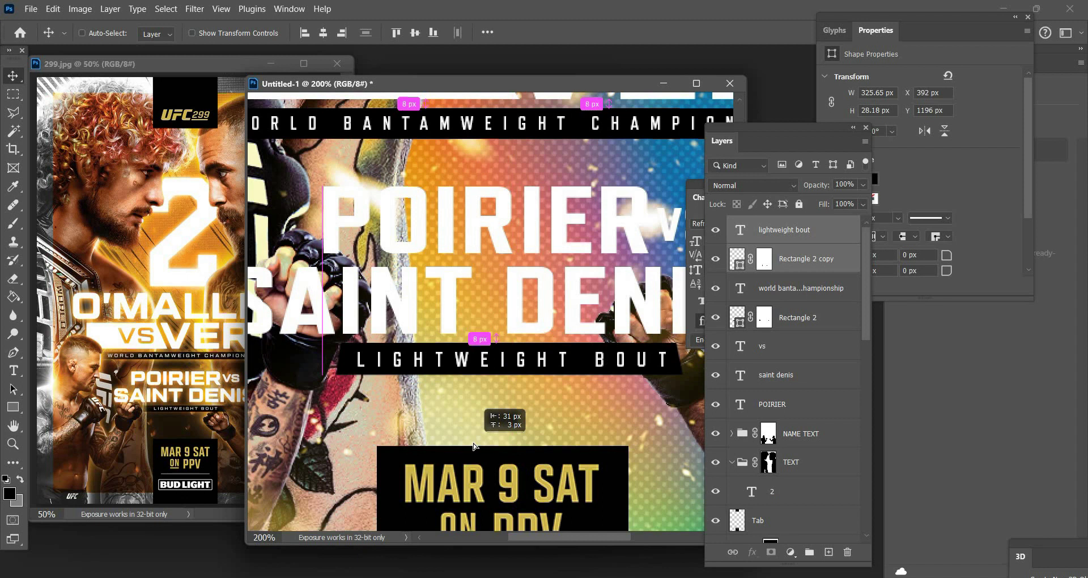
pyautogui.press('Right')
pyautogui.press('Right')
pyautogui.press('Right')
pyautogui.press('Right')
pyautogui.press('Right')
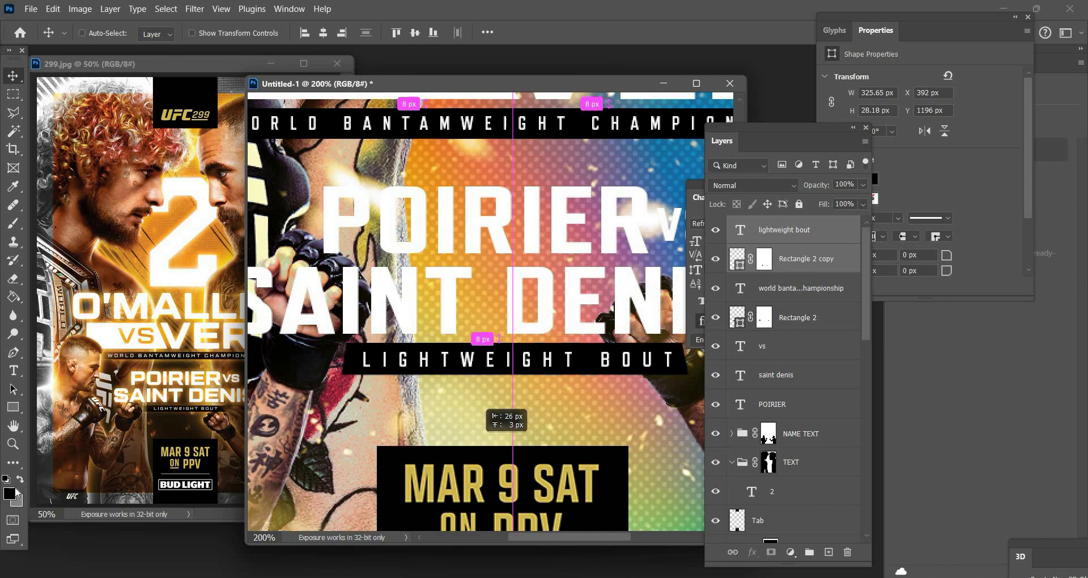
# - Show the whole poster at 50% in a narrowed window placed beside the reference image
pyautogui.press('z')
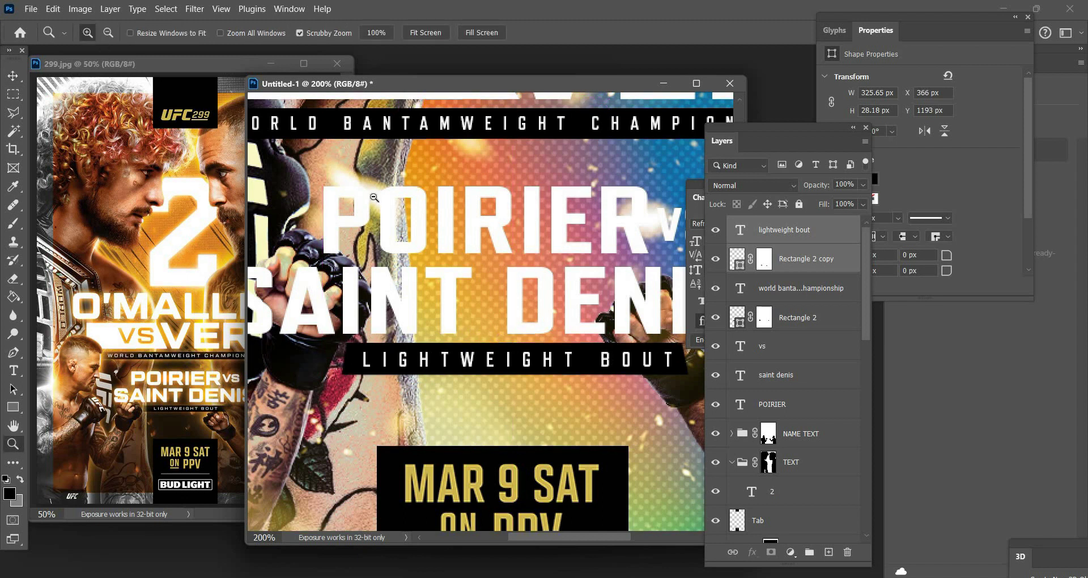
pyautogui.keyDown('alt'); pyautogui.click(374, 197); pyautogui.keyUp('alt')
pyautogui.keyDown('alt'); pyautogui.click(374, 197); pyautogui.keyUp('alt')
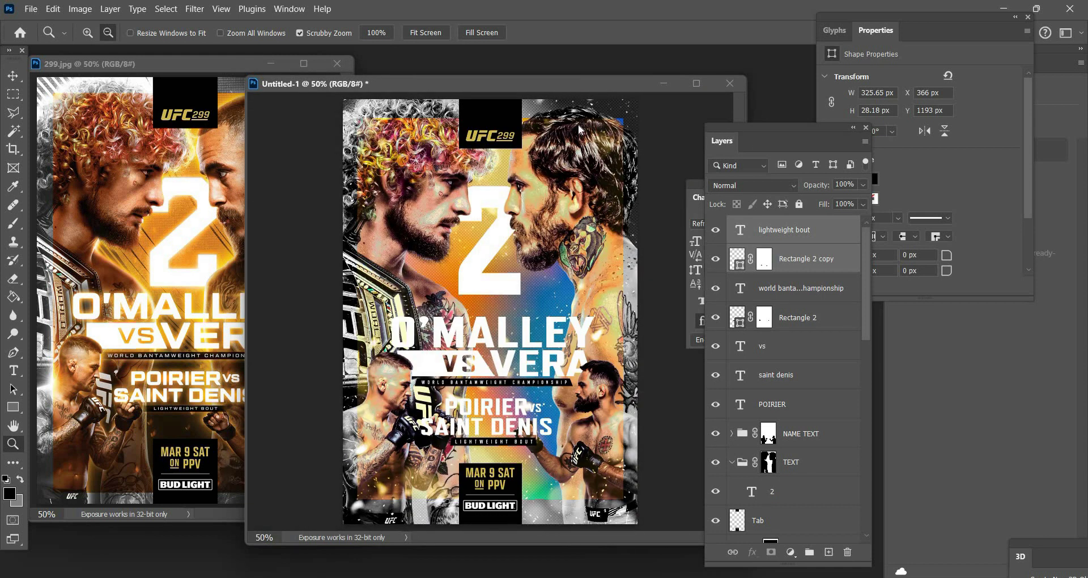
pyautogui.moveTo(746, 110); pyautogui.dragTo(587, 111)
pyautogui.moveTo(441, 89); pyautogui.dragTo(527, 82)
# - Open the Suga layer's blending options, show all effects in the style list and enable Outer Glow
pyautogui.scroll(-10, 756, 377)
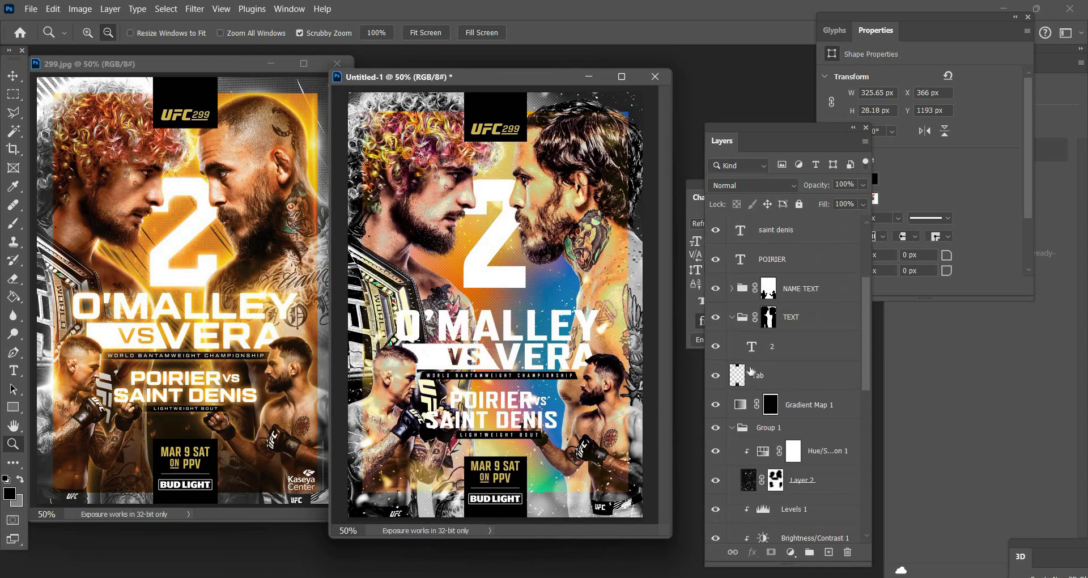
pyautogui.rightClick(760, 345)
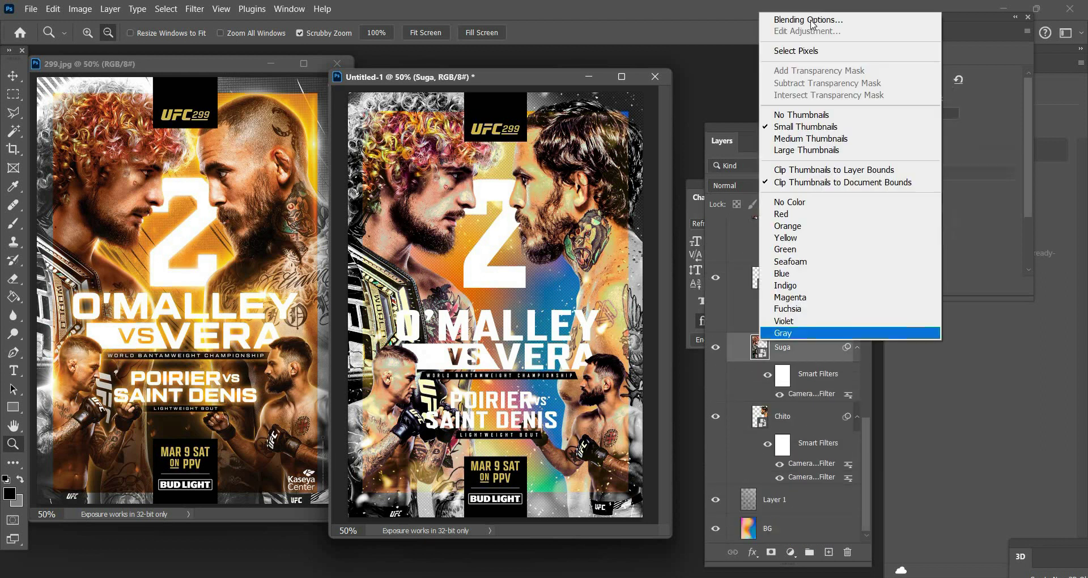
pyautogui.click(713, 98)
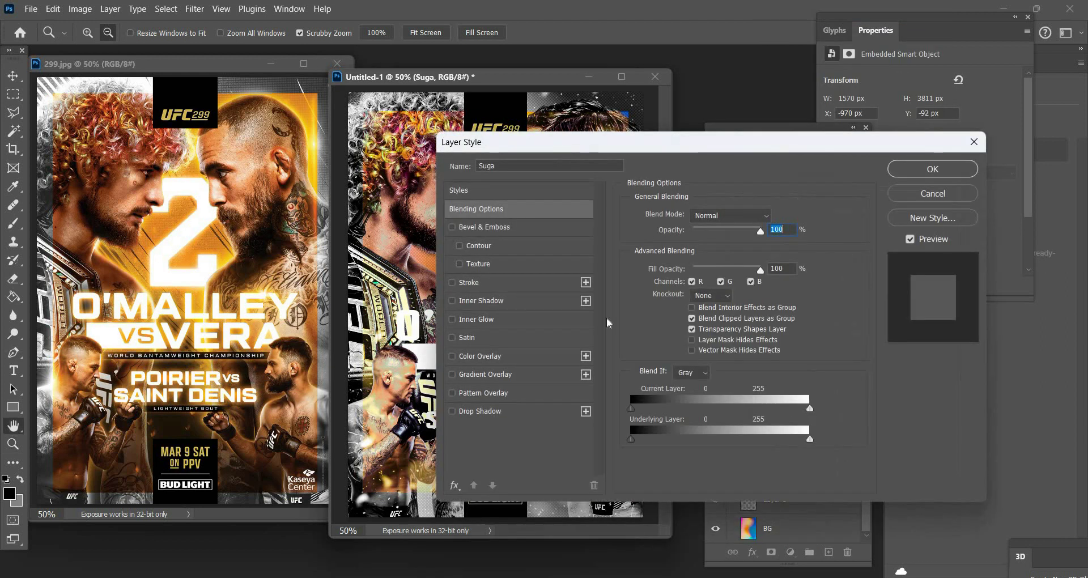
pyautogui.moveTo(605, 141); pyautogui.dragTo(754, 137)
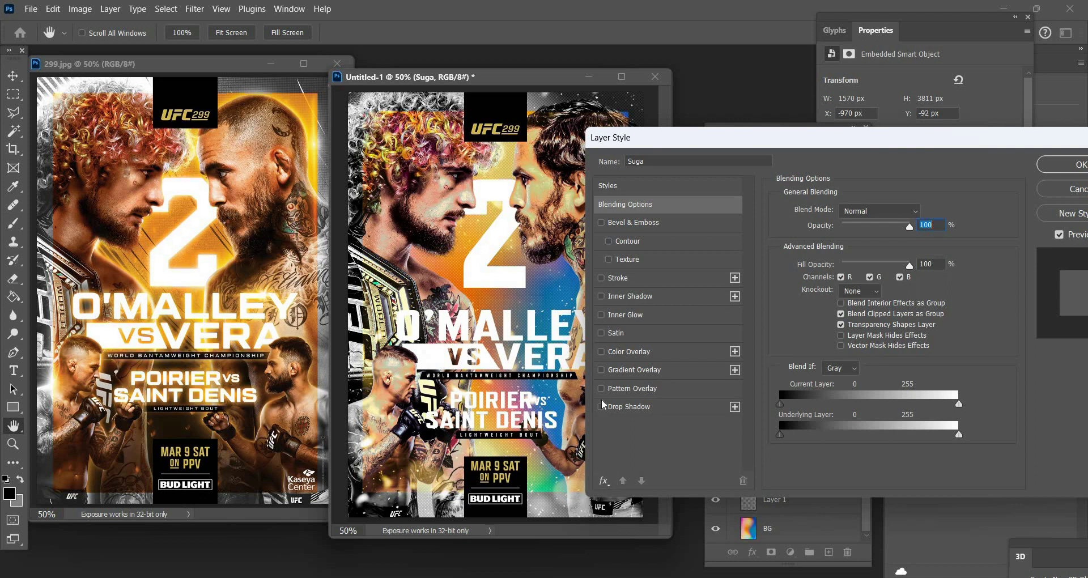
pyautogui.click(603, 481)
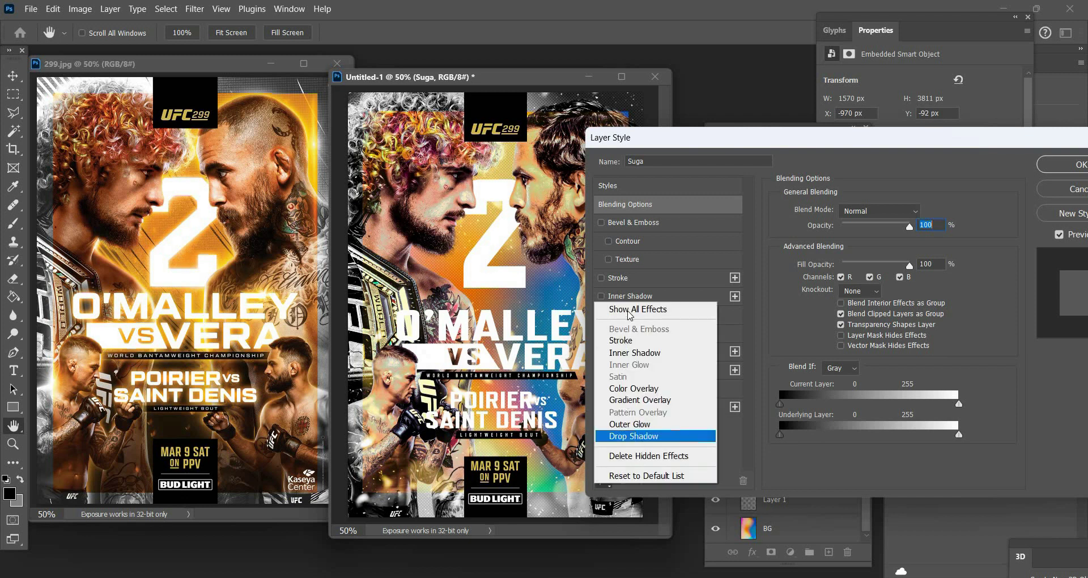
pyautogui.click(629, 309)
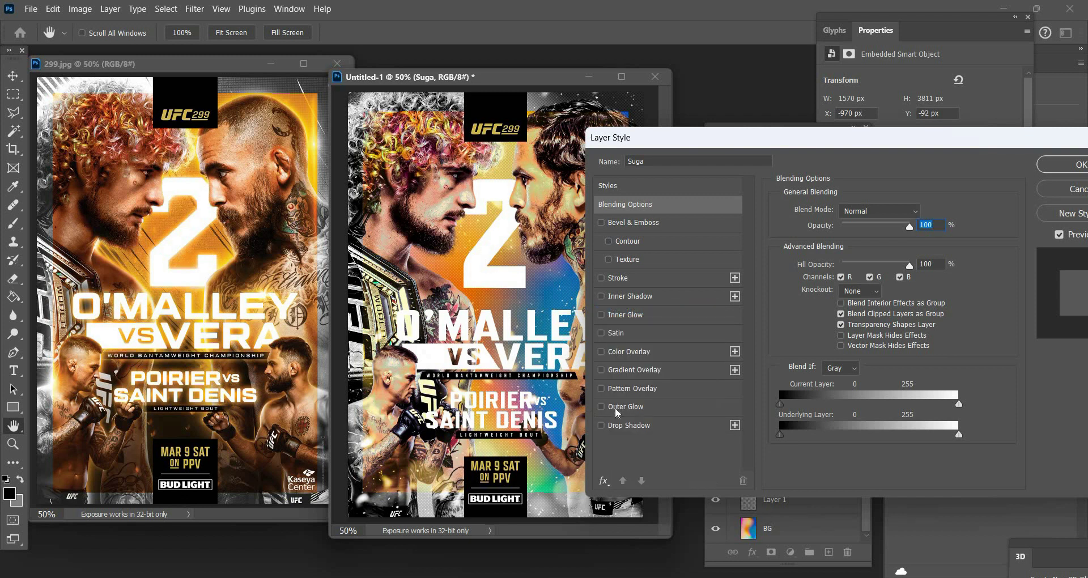
pyautogui.click(616, 409)
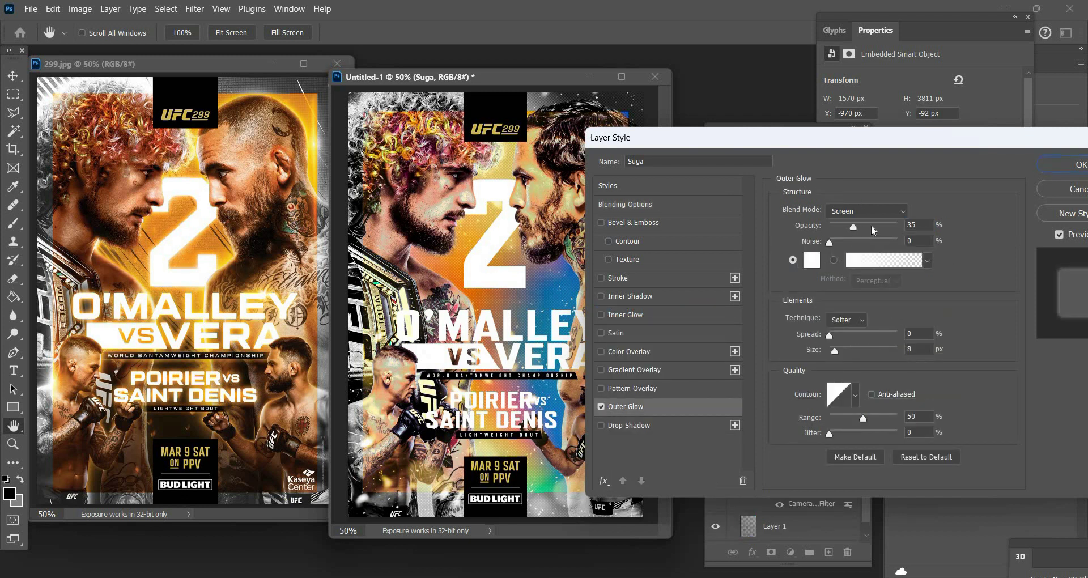
# - Set the Suga layer's Outer Glow opacity to 61% and its colour to golden yellow ffda31
pyautogui.click(872, 226)
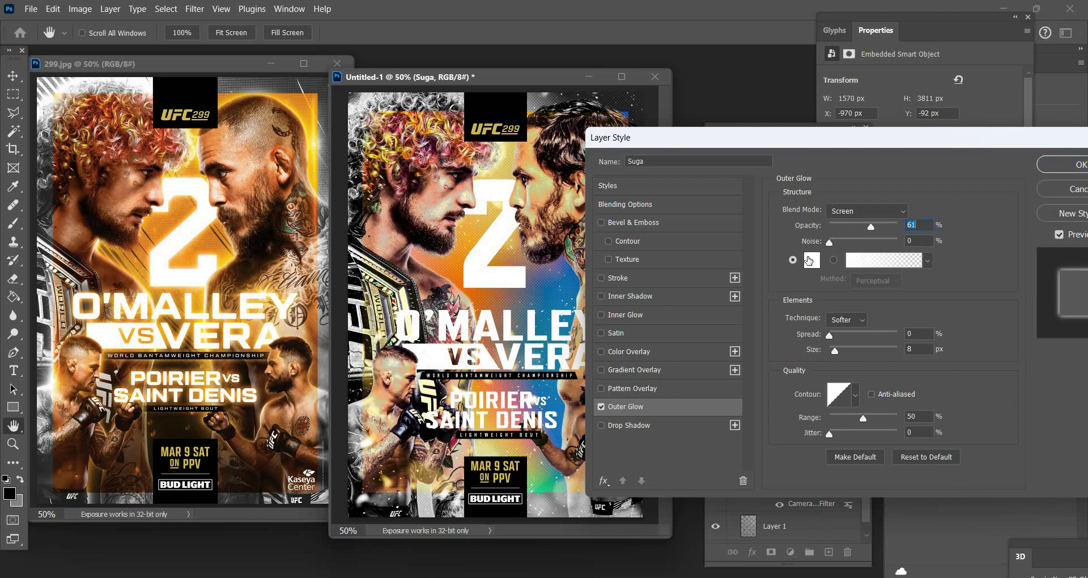
pyautogui.click(812, 260)
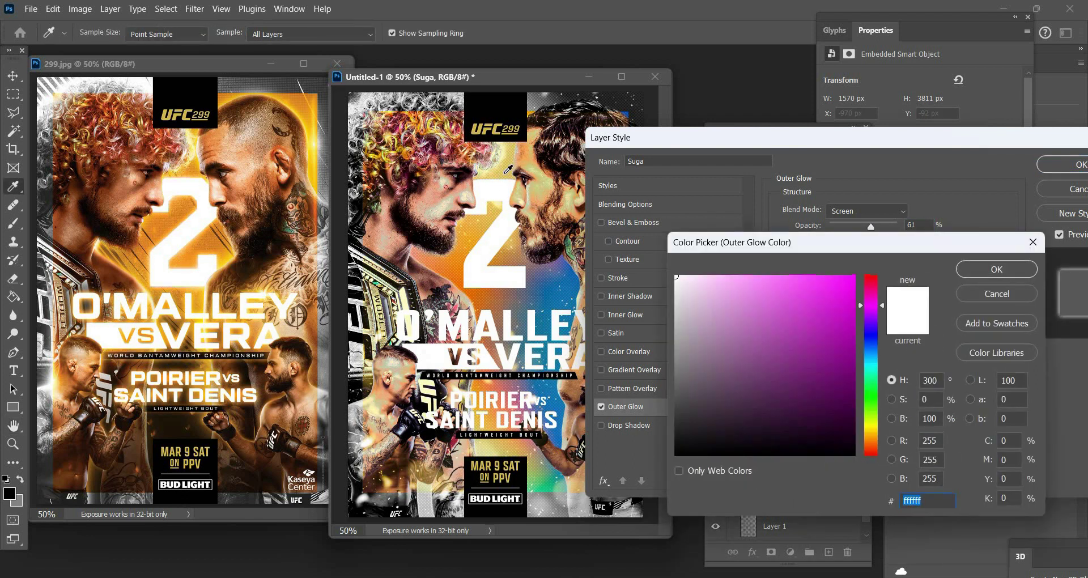
pyautogui.click(506, 172)
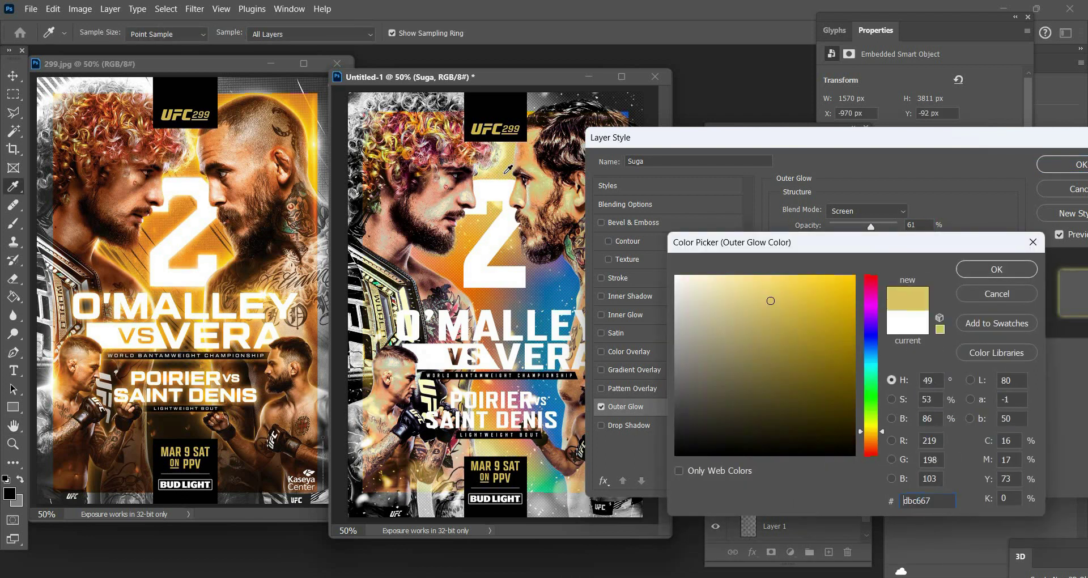
pyautogui.click(815, 280)
pyautogui.click(822, 275)
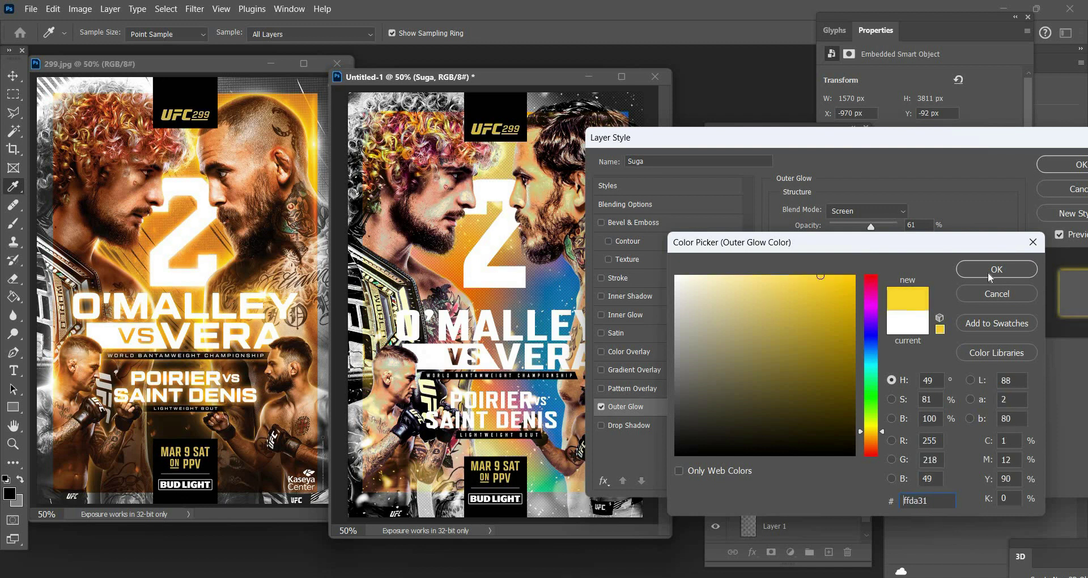
pyautogui.press('Return')
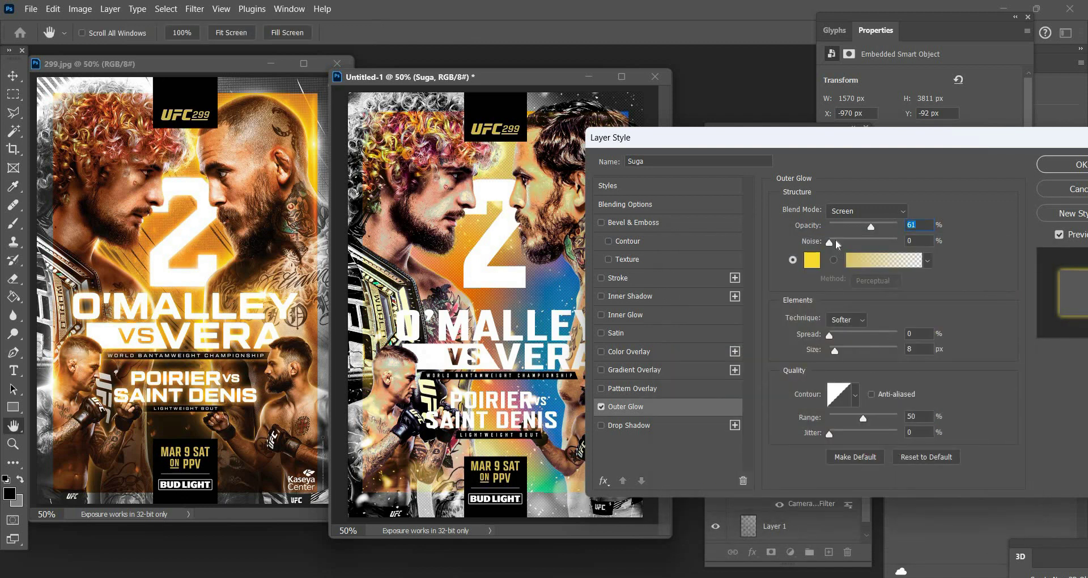
# - Set the Outer Glow's noise to 16%, size to 35 px and spread to 1%
pyautogui.click(841, 242)
pyautogui.press('Tab')
pyautogui.click(844, 350)
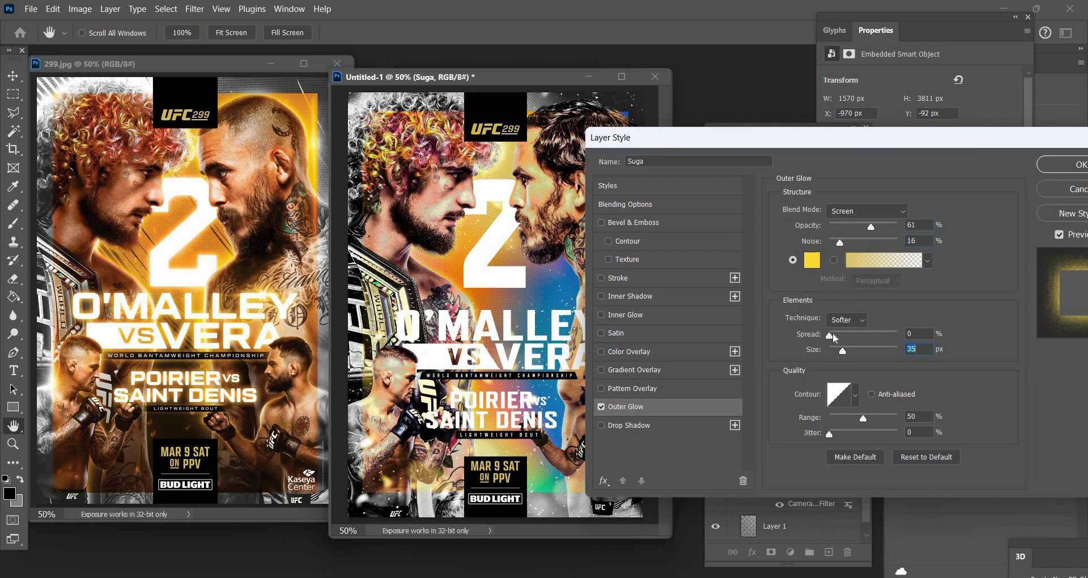
pyautogui.click(831, 335)
pyautogui.click(833, 336)
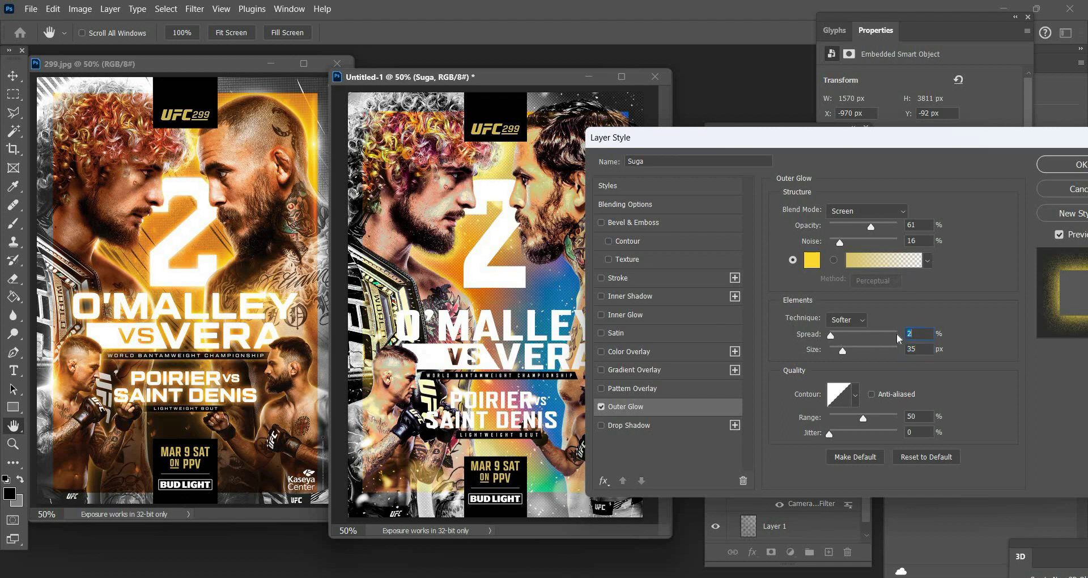
pyautogui.write('1')
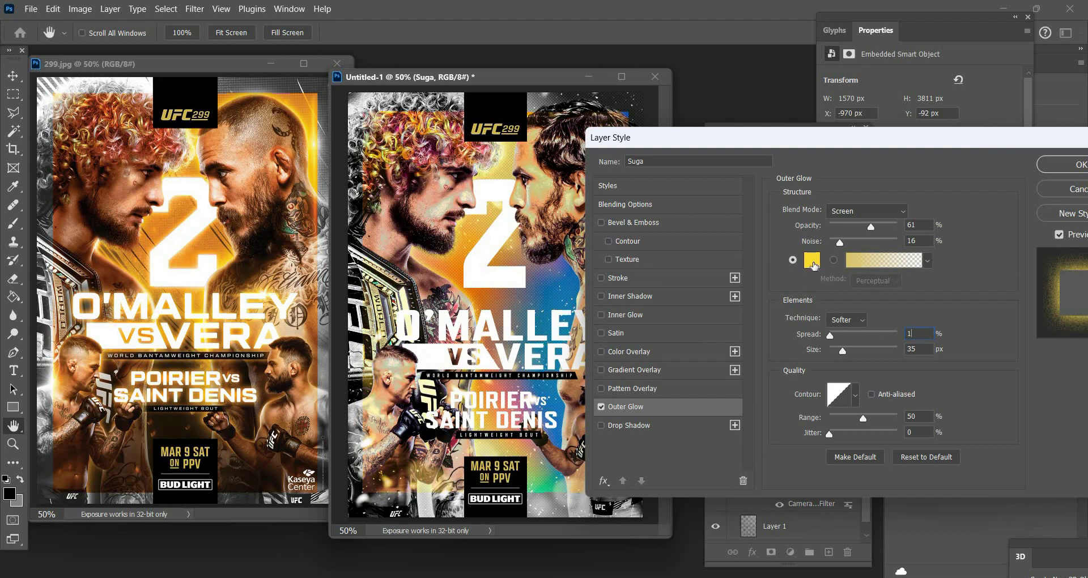
# - Enable Inner Glow on the Suga layer and give it the Outer Glow's colour, ffda31
pyautogui.click(811, 260)
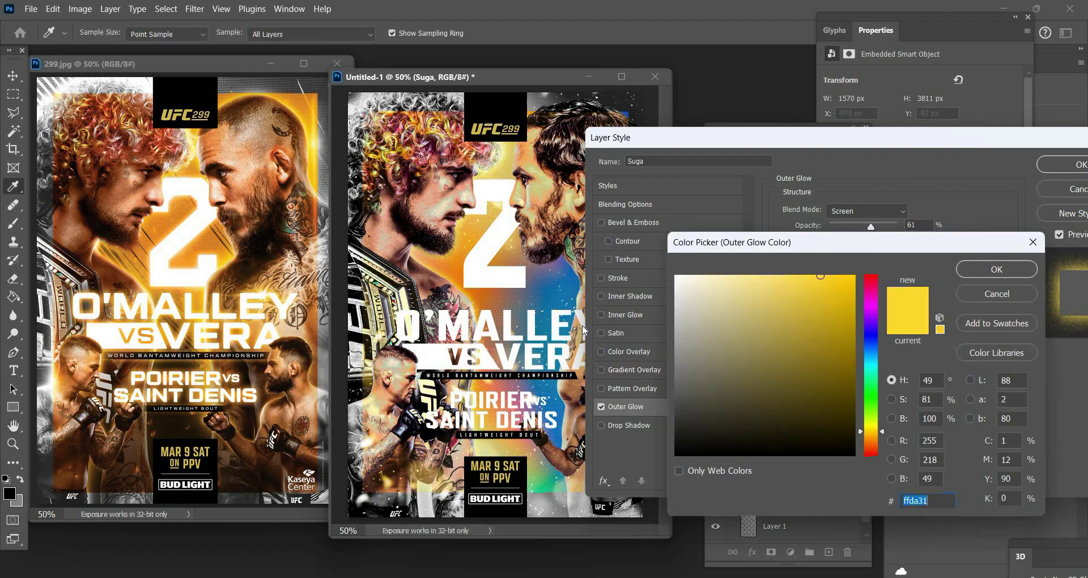
pyautogui.press('Return')
pyautogui.click(625, 315)
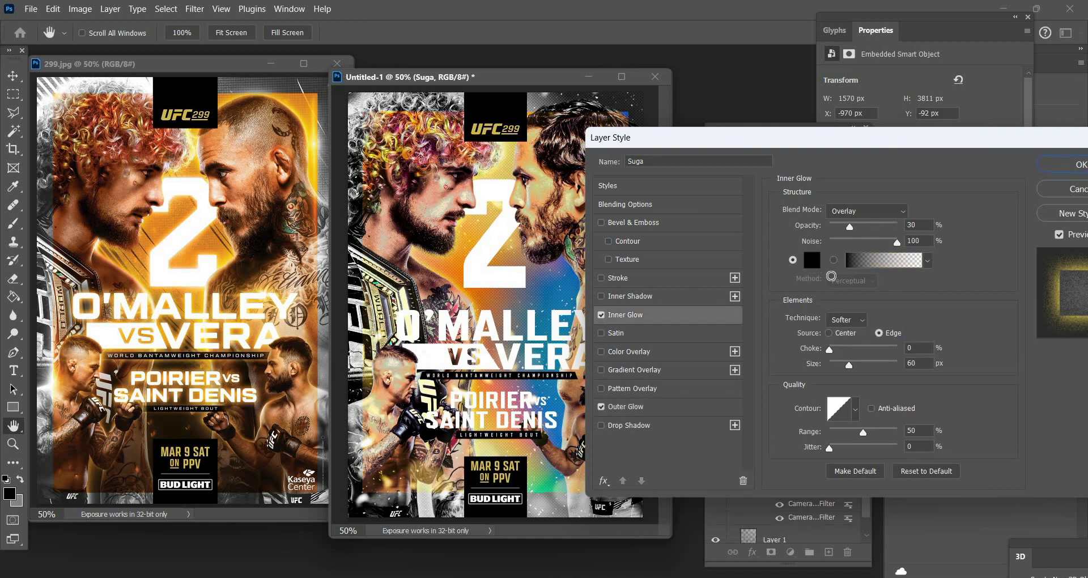
pyautogui.click(812, 261)
pyautogui.write('ffda31')
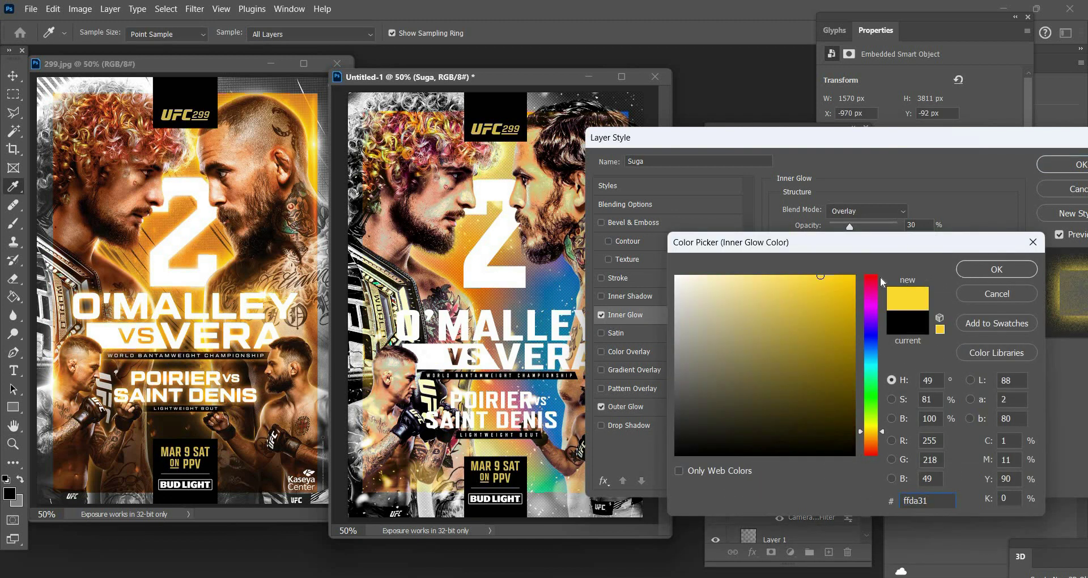
pyautogui.press('Return')
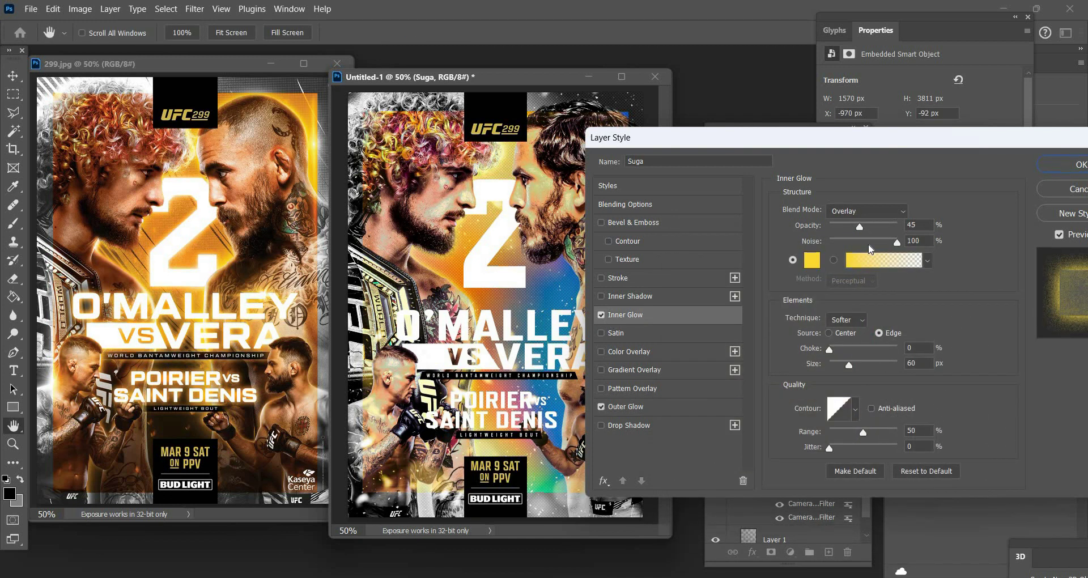
# - Set the Inner Glow to 45% opacity, 45% noise, 7% choke and 35 px size, and apply the Suga layer style
pyautogui.click(865, 242)
pyautogui.hotkey('shift', 'Down')
pyautogui.moveTo(831, 350)
pyautogui.mouseDown()
pyautogui.moveTo(845, 349)
pyautogui.moveTo(834, 349)
pyautogui.mouseUp()
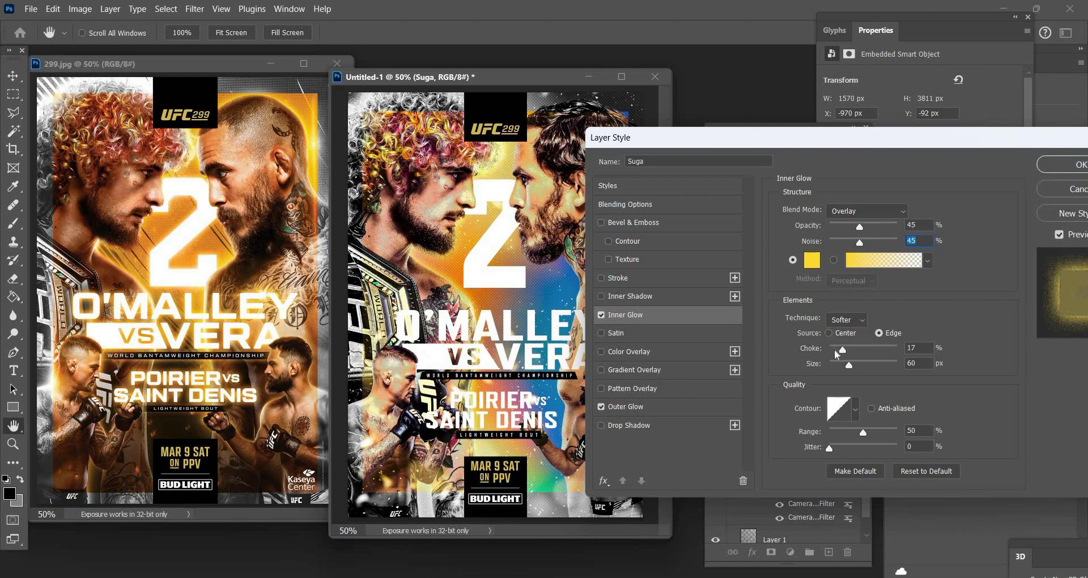
pyautogui.click(843, 364)
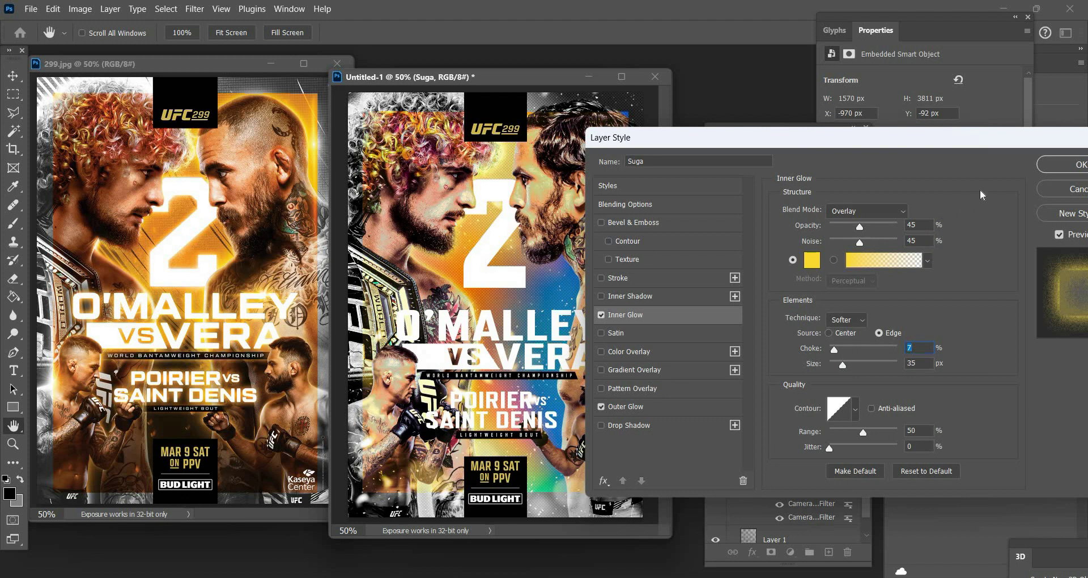
pyautogui.press('Tab')
pyautogui.press('Return')
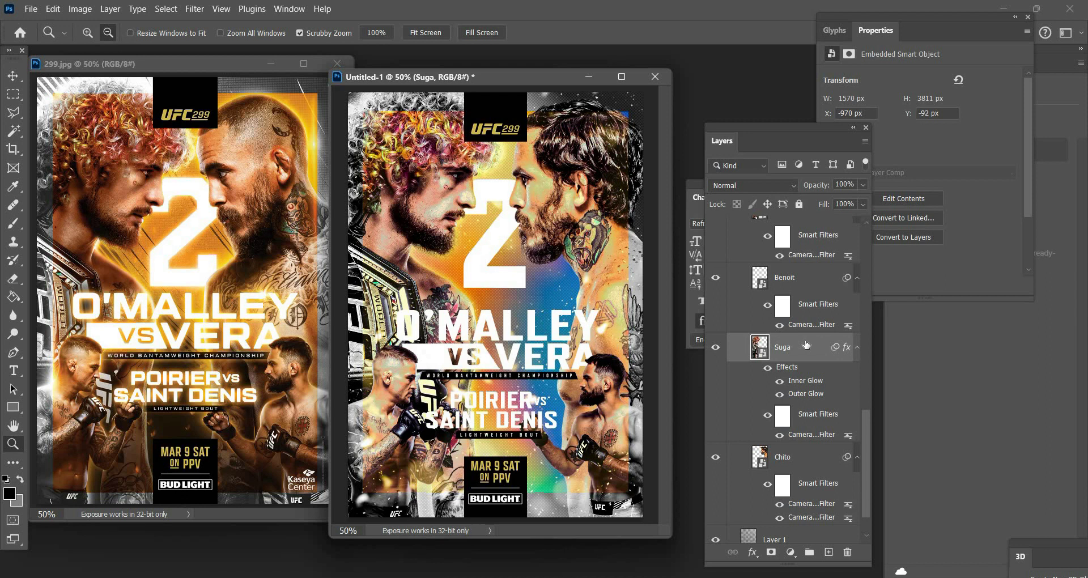
# - Duplicate the Suga layer, transfer the duplicate's glow effects to the Chito layer and delete the duplicate
pyautogui.hotkey('ctrl', 'j')
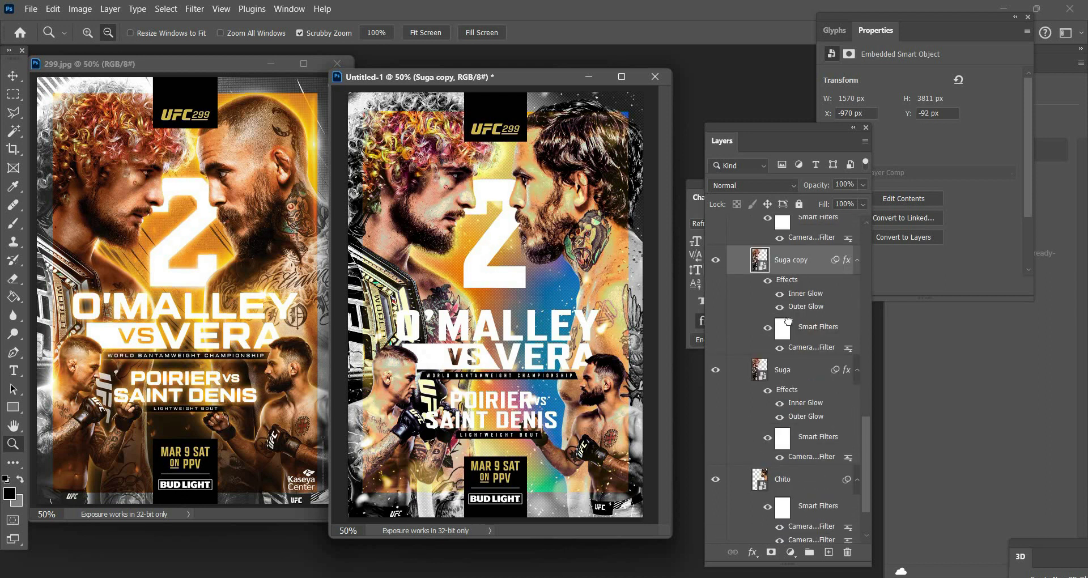
pyautogui.moveTo(788, 321); pyautogui.dragTo(787, 479)
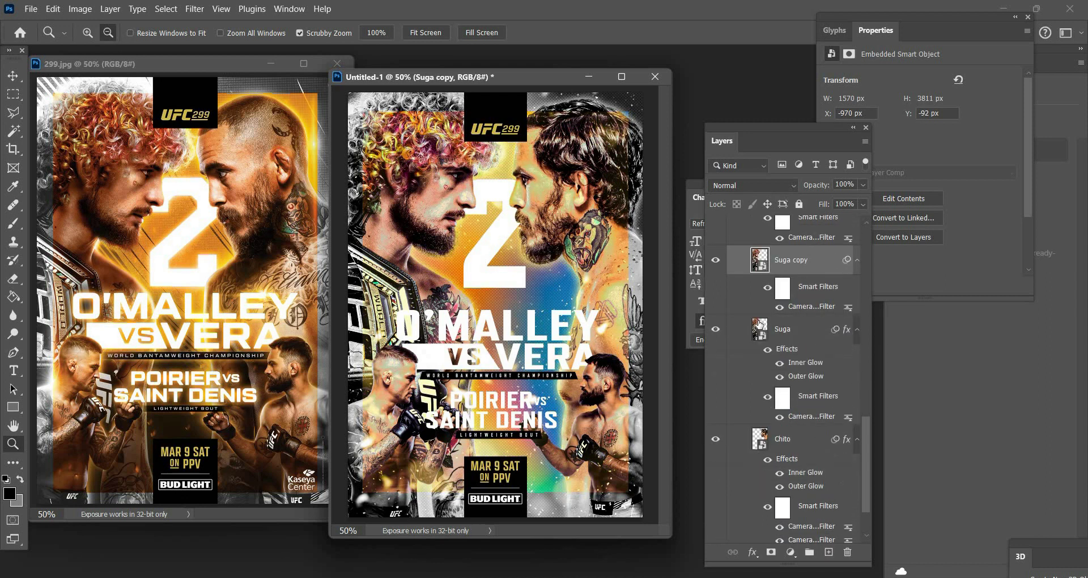
pyautogui.press('Delete')
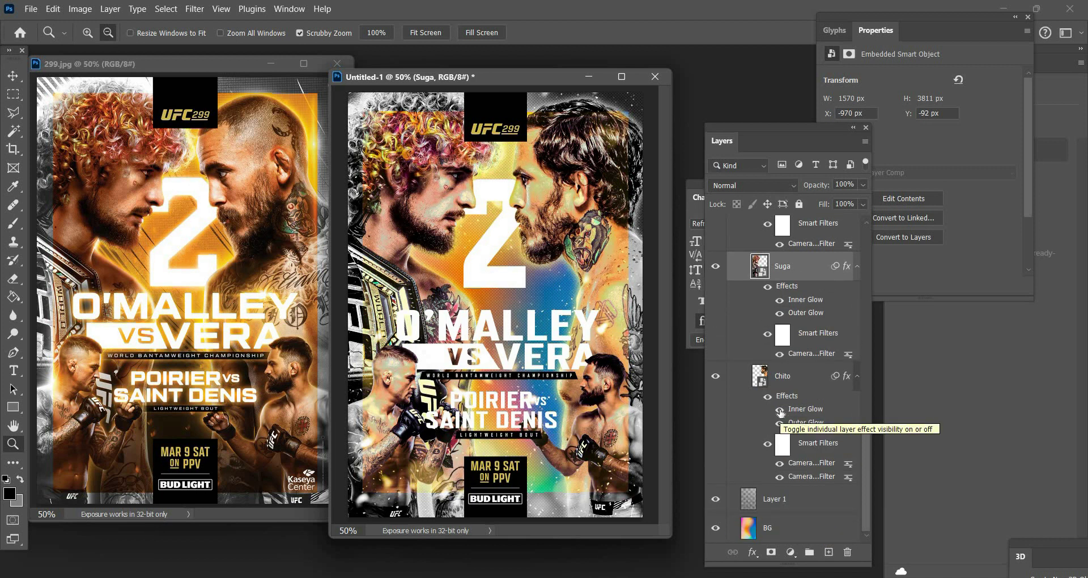
# - Give the Benoit layer the same glow effects by moving them from a temporary Suga duplicate, then delete that duplicate
pyautogui.scroll(2, 799, 414)
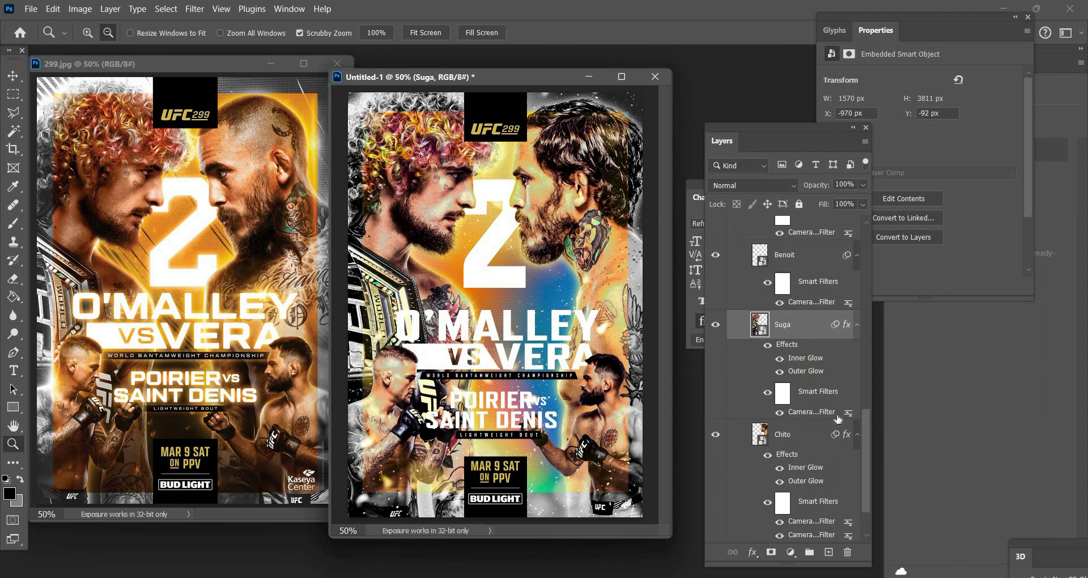
pyautogui.hotkey('ctrl', 'j')
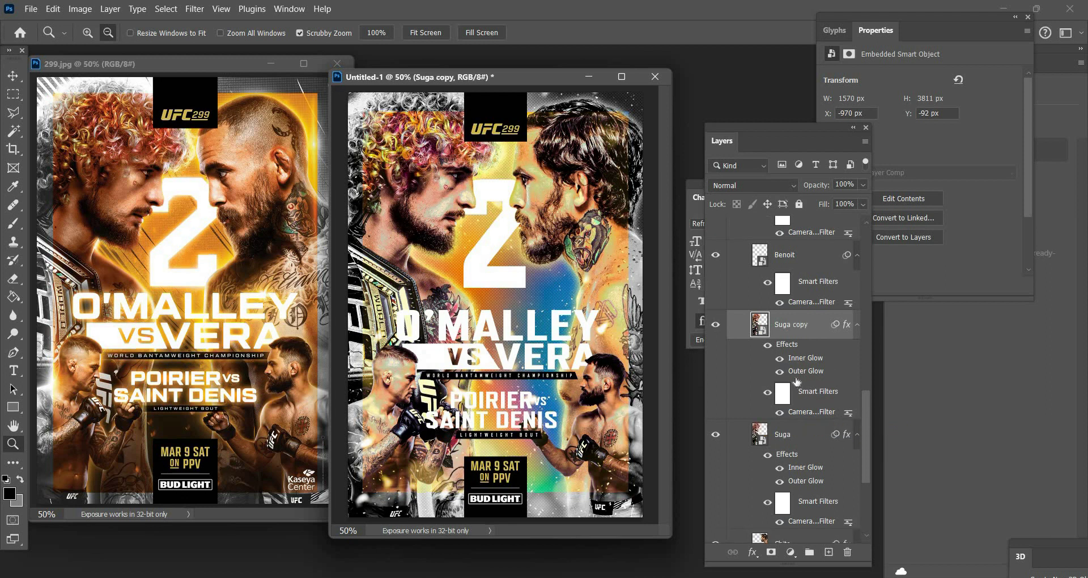
pyautogui.scroll(1, 795, 380)
pyautogui.moveTo(792, 373); pyautogui.dragTo(787, 285)
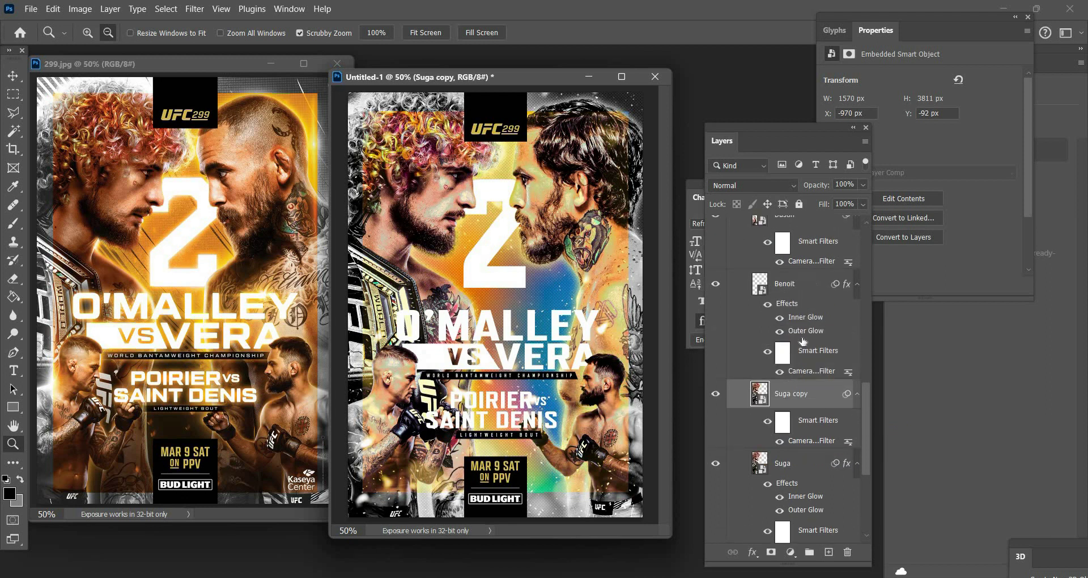
pyautogui.press('Delete')
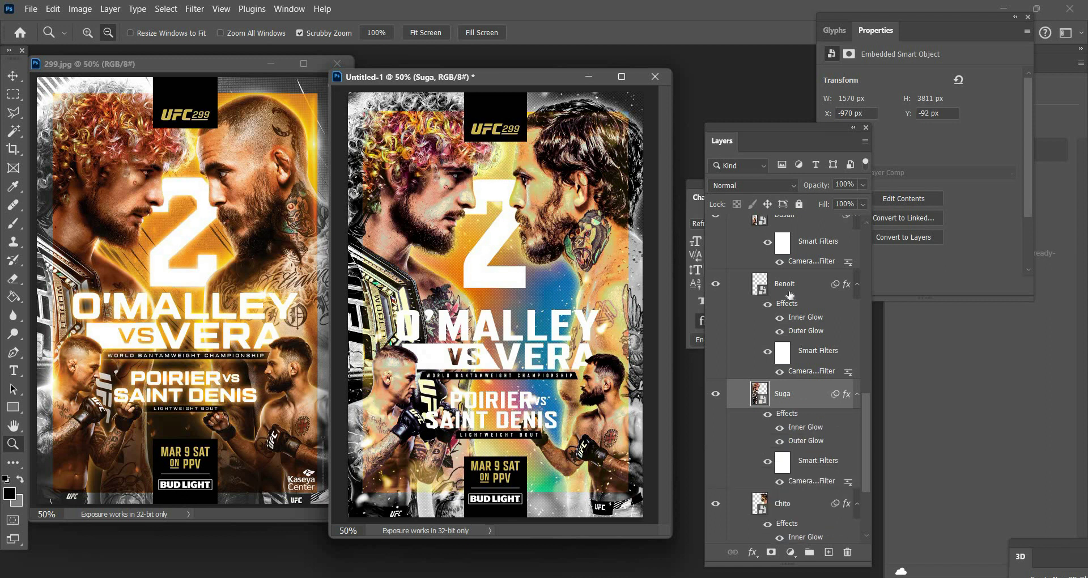
# - Duplicate the Benoit layer, move the duplicate's glow effects onto the Dustin layer and delete the duplicate
pyautogui.click(789, 297)
pyautogui.hotkey('ctrl', 'j')
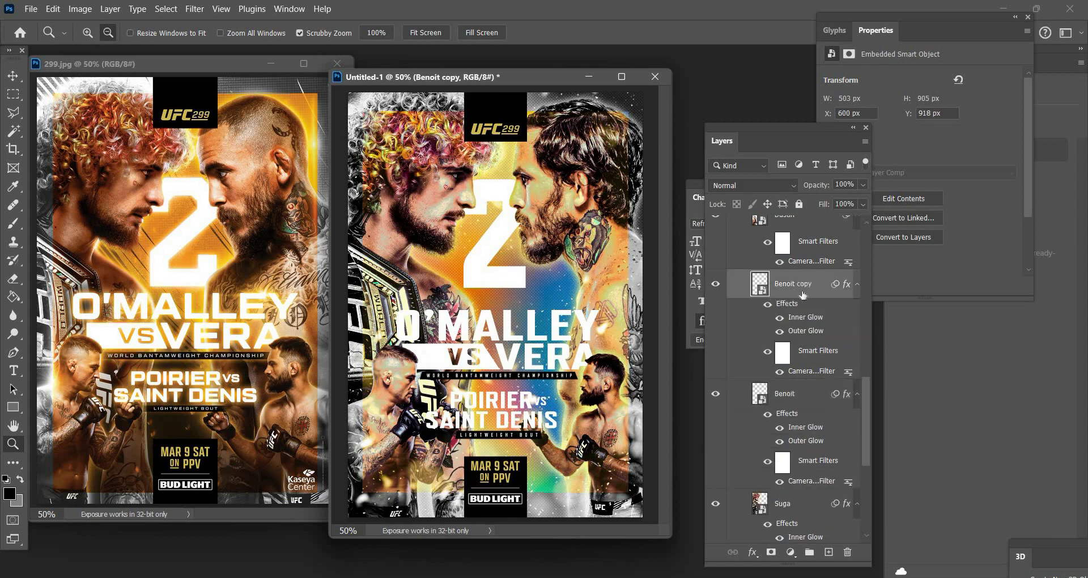
pyautogui.scroll(2, 793, 358)
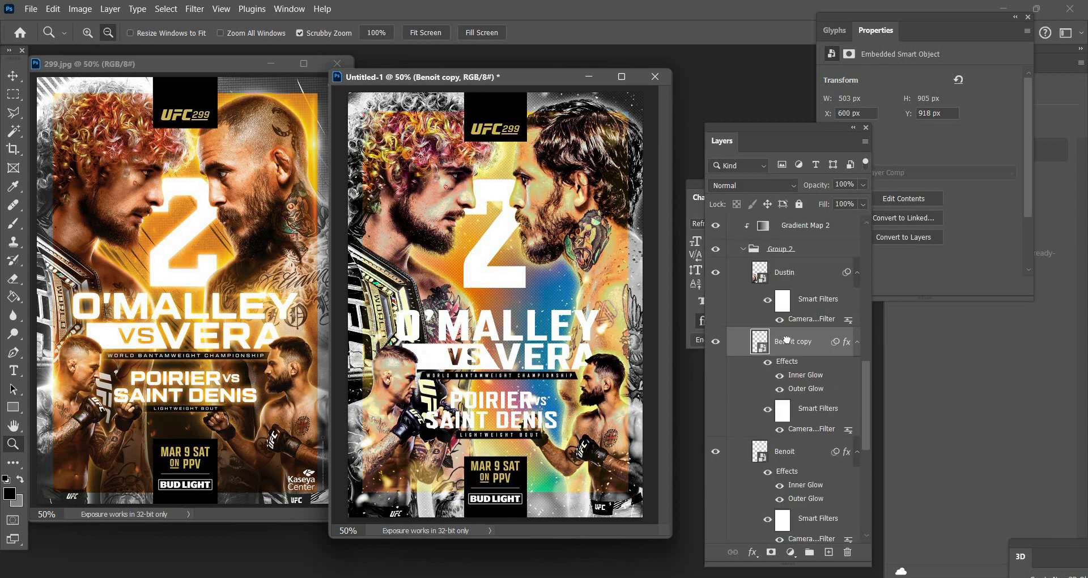
pyautogui.moveTo(787, 339)
pyautogui.mouseDown()
pyautogui.moveTo(794, 362)
pyautogui.moveTo(789, 351)
pyautogui.mouseUp()
pyautogui.moveTo(779, 363); pyautogui.dragTo(778, 286)
pyautogui.press('Delete')
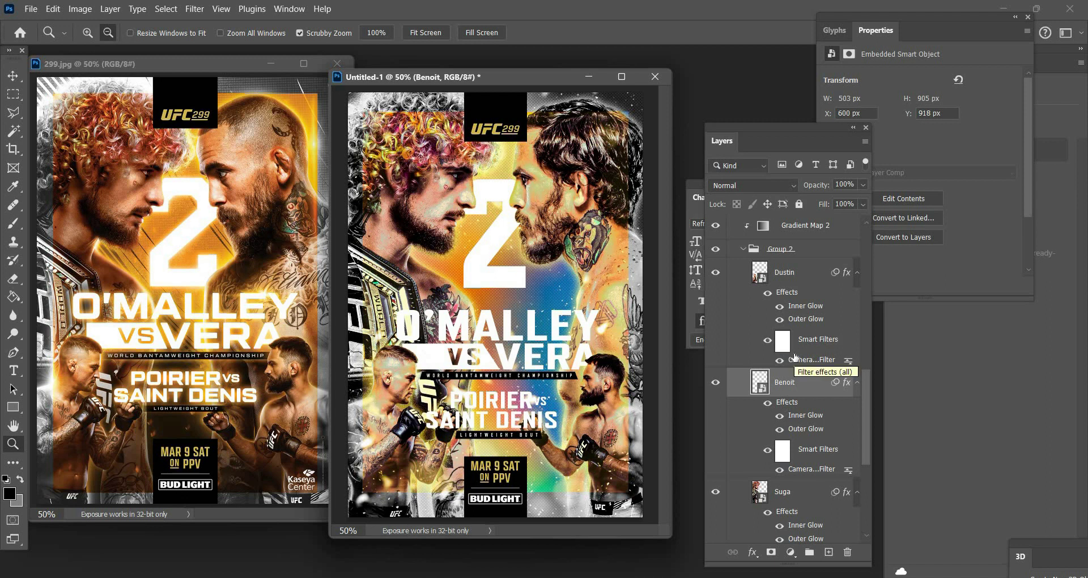
# - Open the blending options of the NAME TEXT group and enable only Outer Glow in the golden yellow colour
pyautogui.scroll(10, 779, 328)
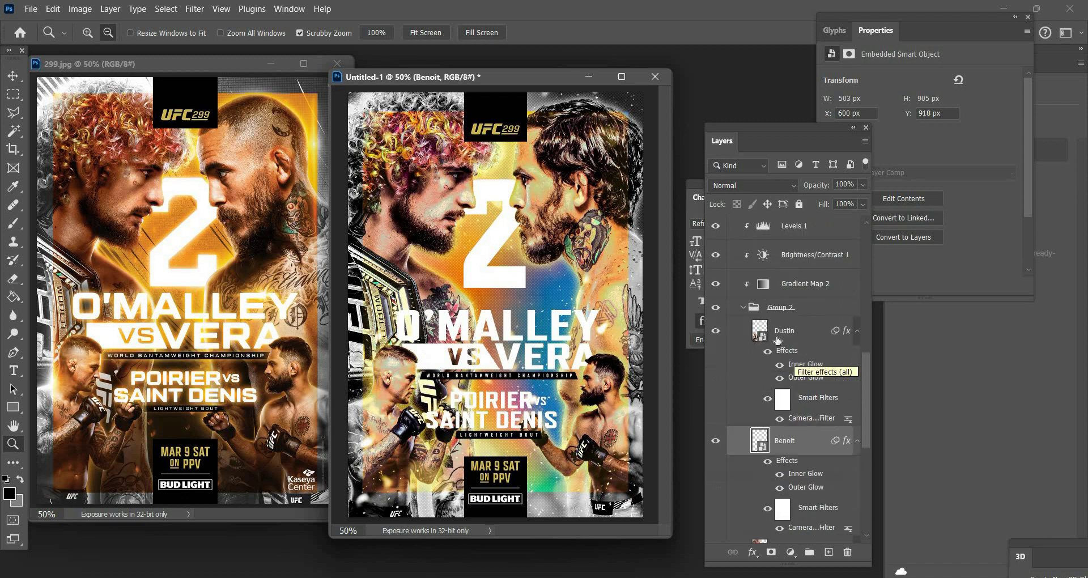
pyautogui.click(732, 295)
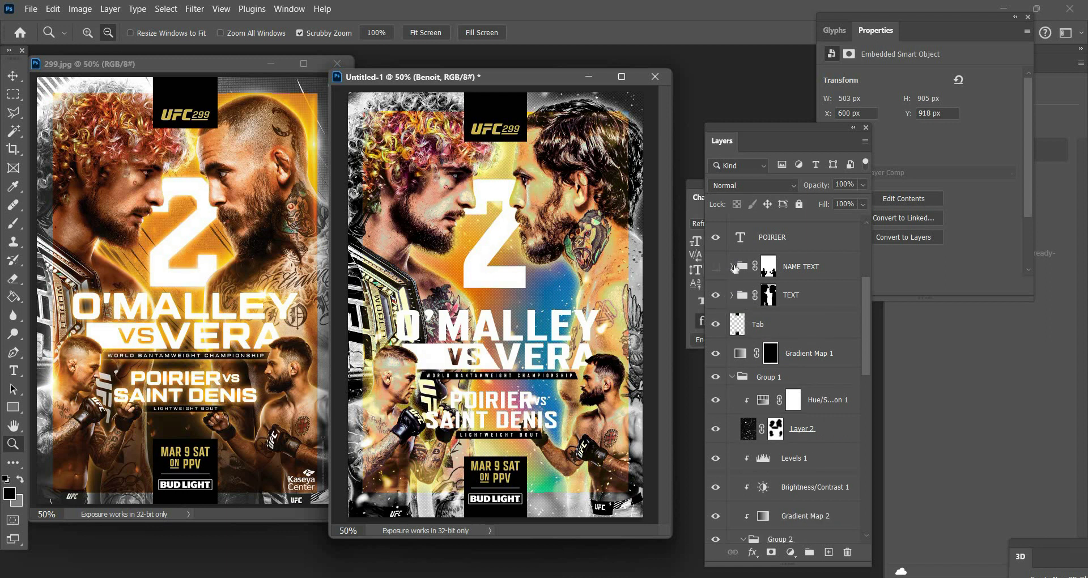
pyautogui.click(715, 266)
pyautogui.click(715, 267)
pyautogui.click(775, 266)
pyautogui.rightClick(778, 265)
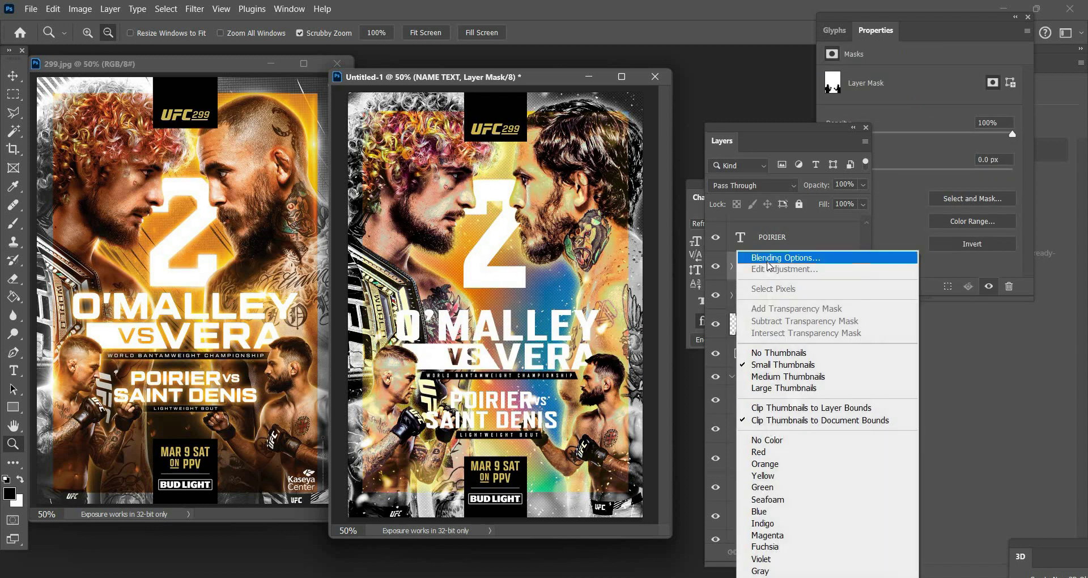
pyautogui.click(762, 253)
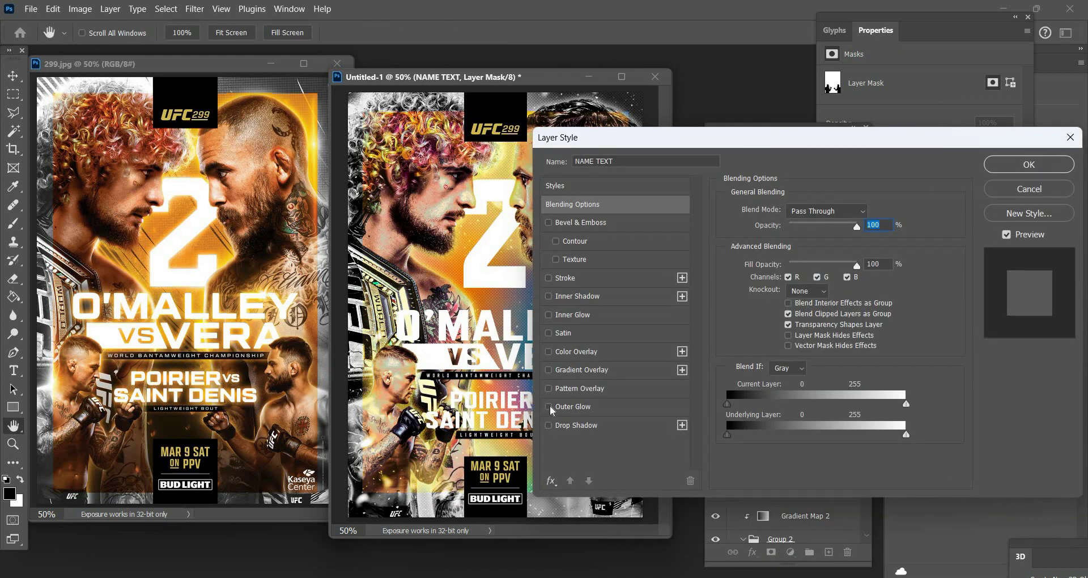
pyautogui.click(549, 406)
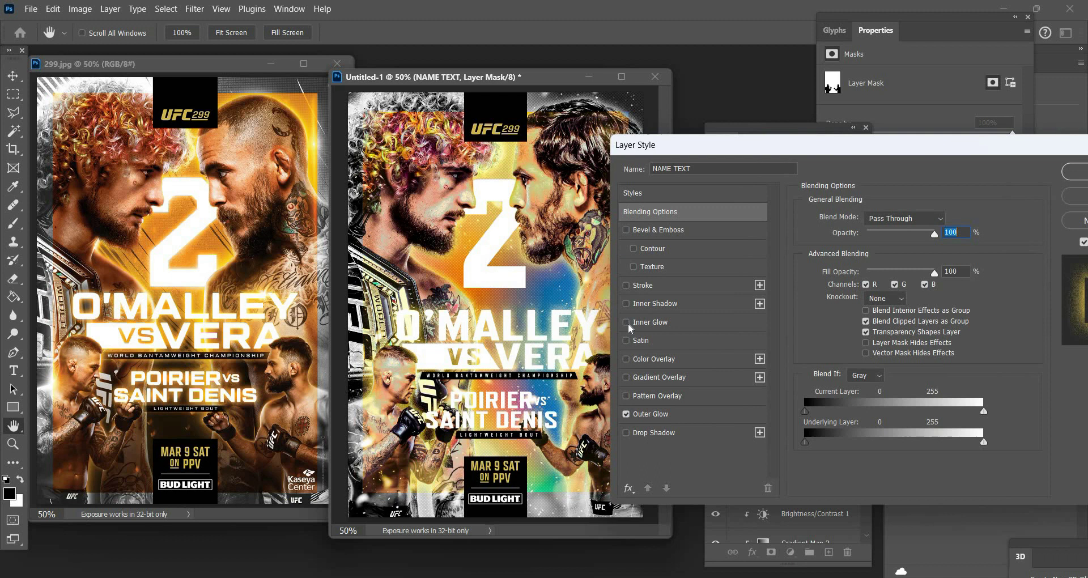
pyautogui.click(626, 321)
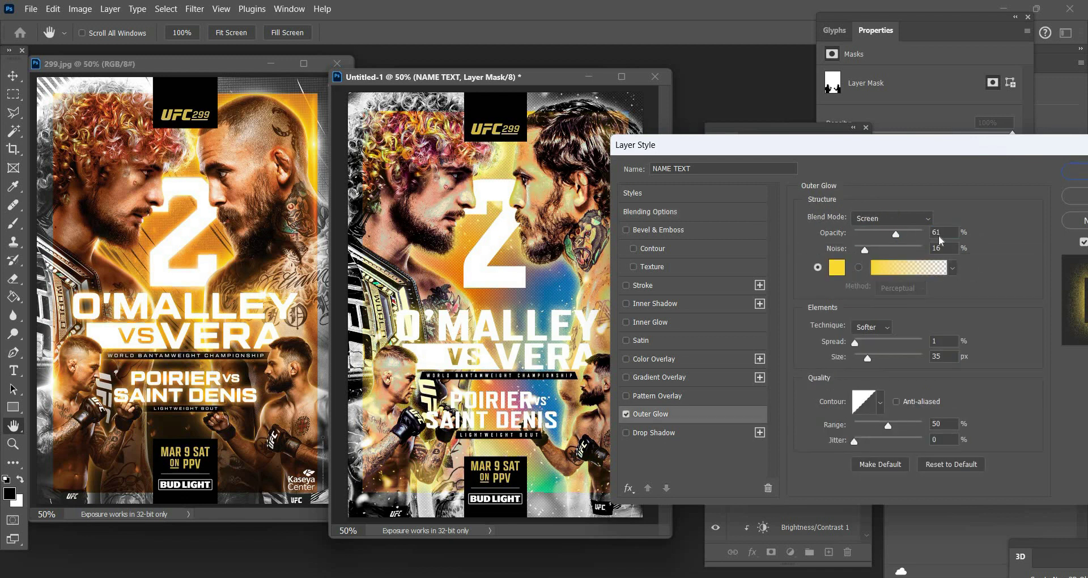
# - Set the NAME TEXT group's Outer Glow to 64% opacity and 13 px size, and apply the style
pyautogui.moveTo(922, 234)
pyautogui.mouseDown()
pyautogui.moveTo(906, 236)
pyautogui.moveTo(916, 236)
pyautogui.mouseUp()
pyautogui.moveTo(903, 239); pyautogui.dragTo(901, 240)
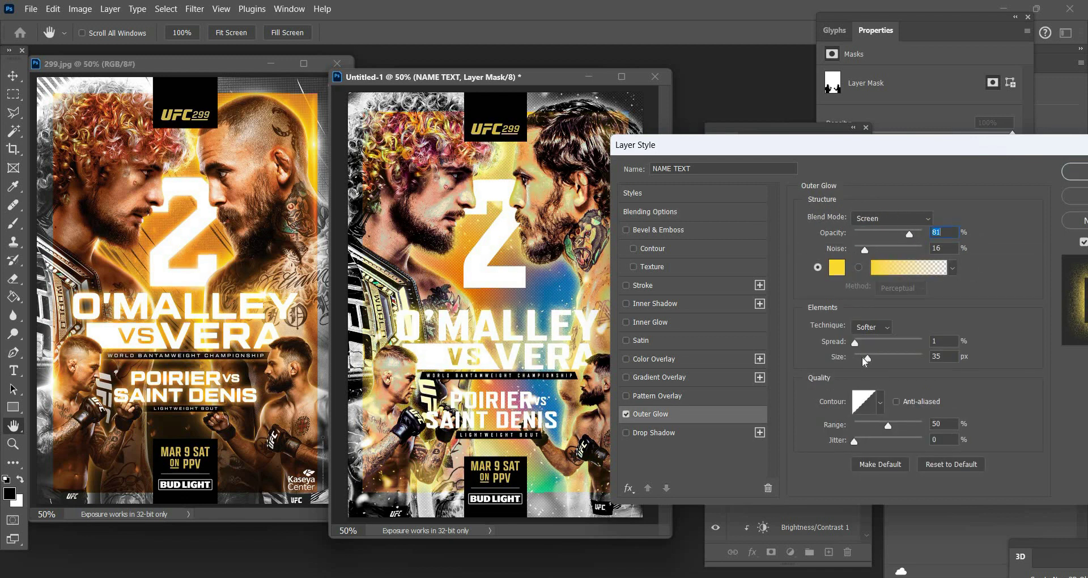
pyautogui.moveTo(862, 356); pyautogui.dragTo(865, 356)
pyautogui.moveTo(890, 233); pyautogui.dragTo(898, 233)
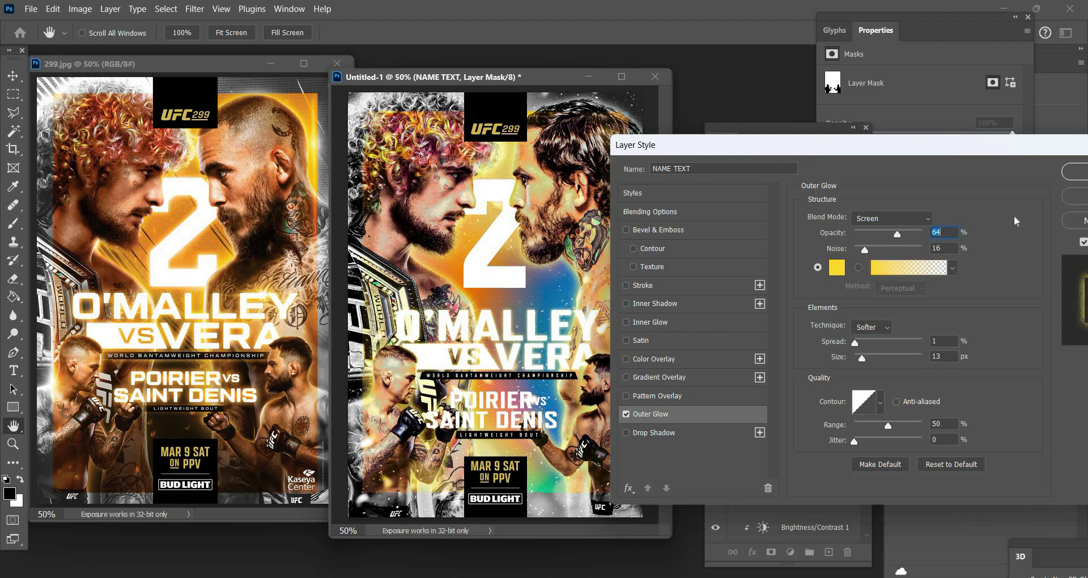
pyautogui.press('Return')
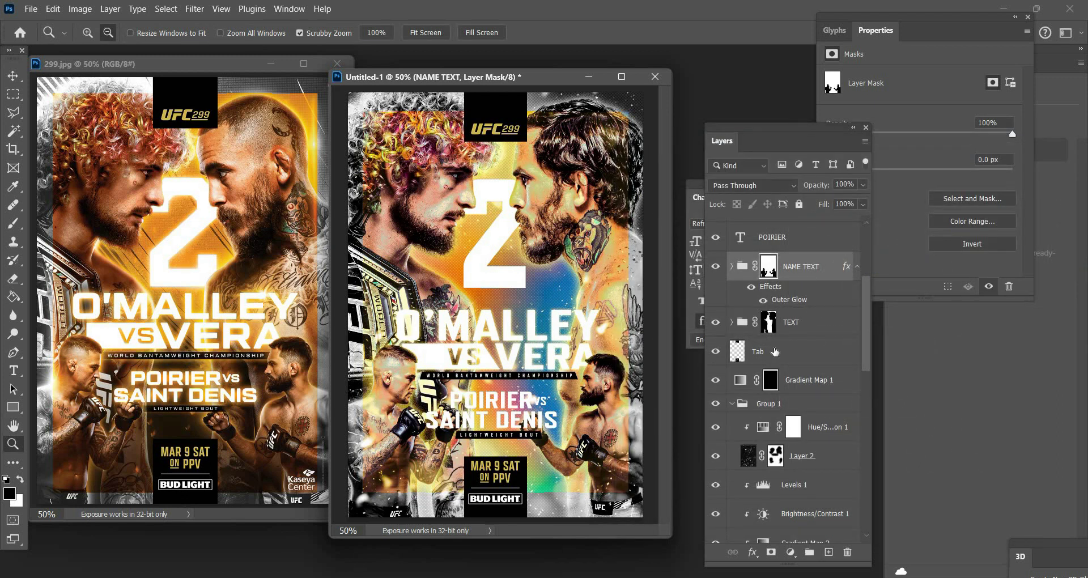
# - Group the POIRIER, saint denis and vs text layers together
pyautogui.scroll(2, 775, 352)
pyautogui.click(777, 353)
pyautogui.keyDown('shift'); pyautogui.click(779, 302); pyautogui.keyUp('shift')
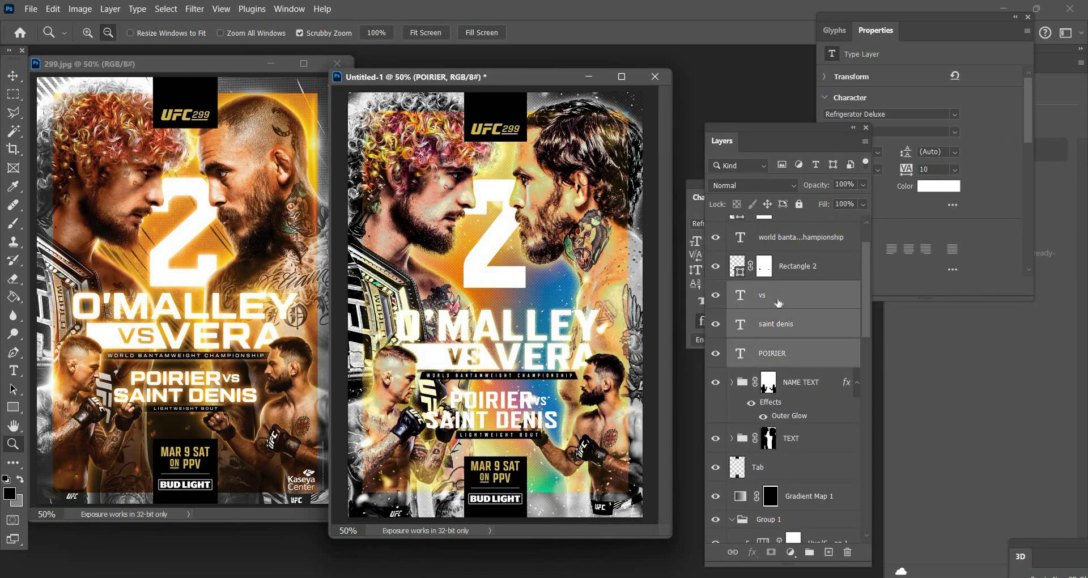
pyautogui.hotkey('ctrl', 'g')
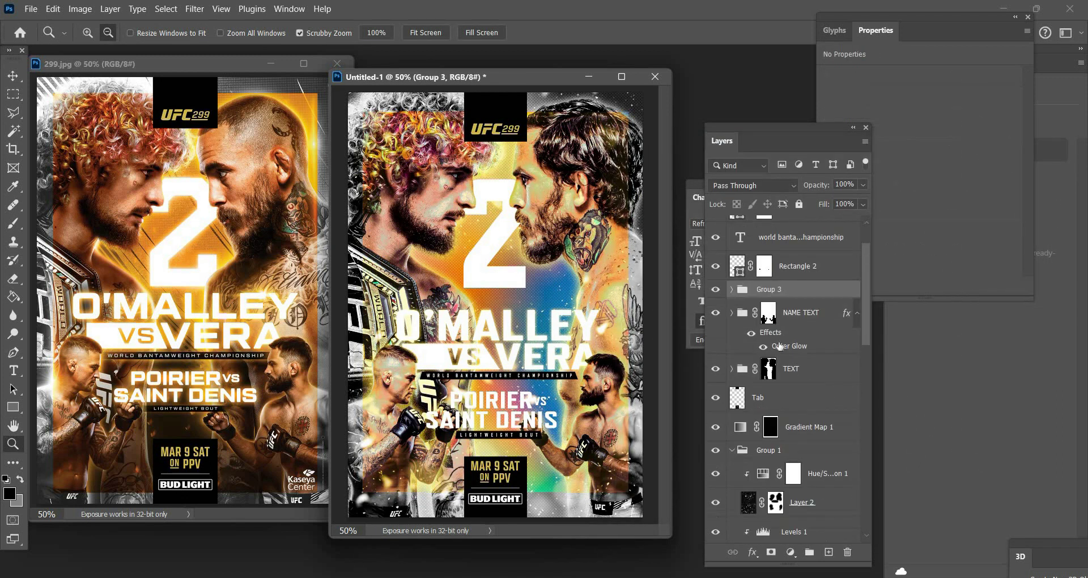
# - Duplicate the NAME TEXT group, move the duplicate's Outer Glow onto the Poirier vs Saint Denis text group and delete the duplicate's mask
pyautogui.click(811, 317)
pyautogui.hotkey('ctrl', 'j')
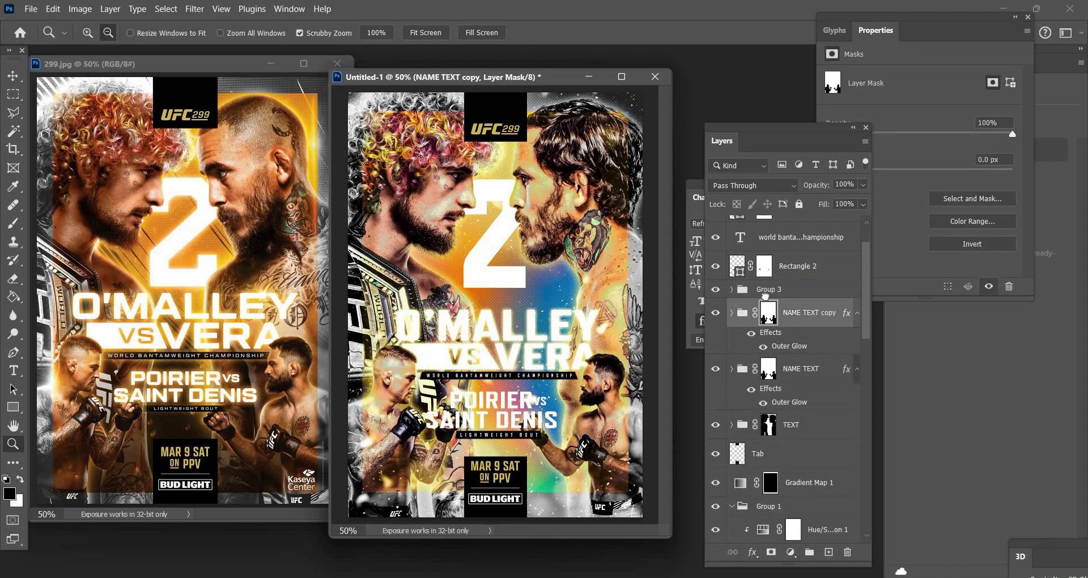
pyautogui.moveTo(766, 294); pyautogui.dragTo(766, 290)
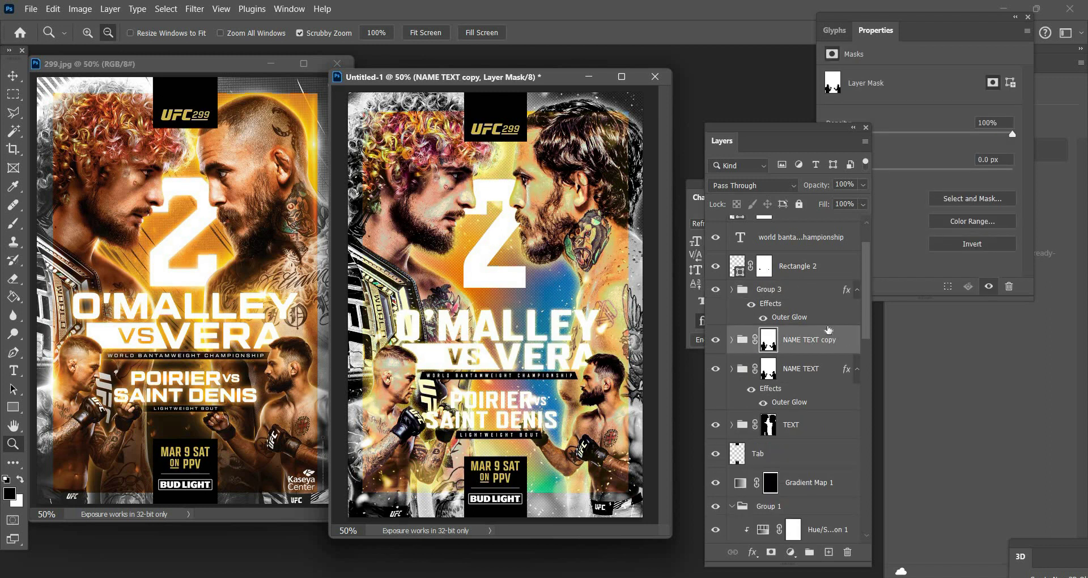
pyautogui.press('Delete')
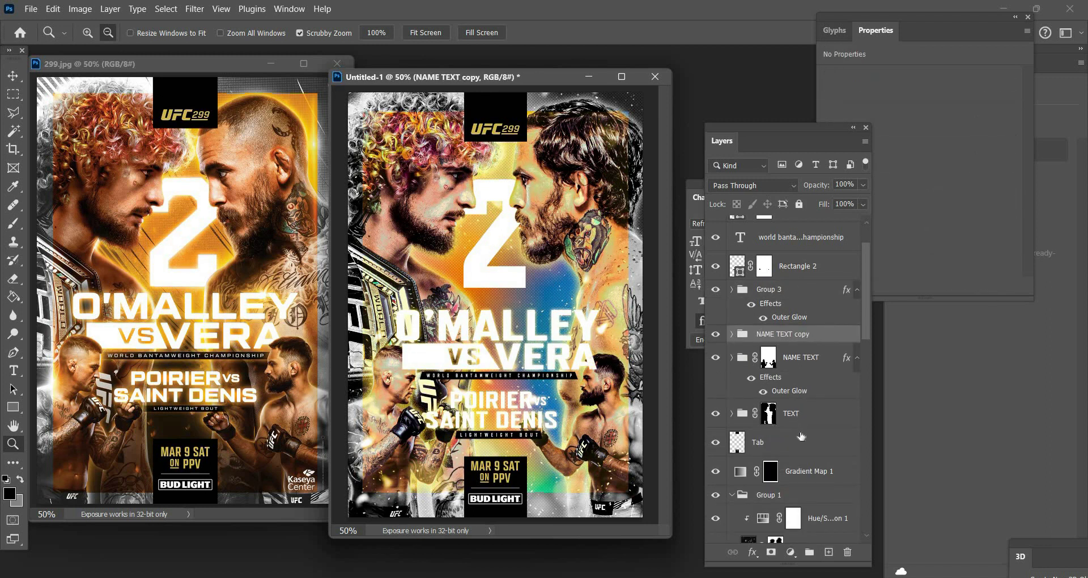
# - Create a new layer directly above the Tab layer and set up a soft round brush at size 90
pyautogui.click(829, 552)
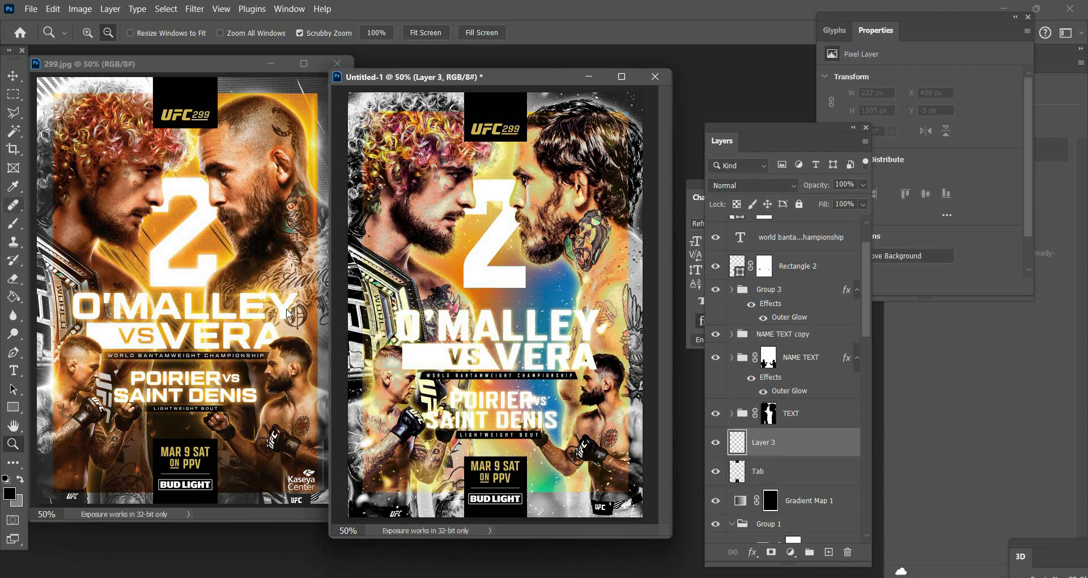
pyautogui.press('b')
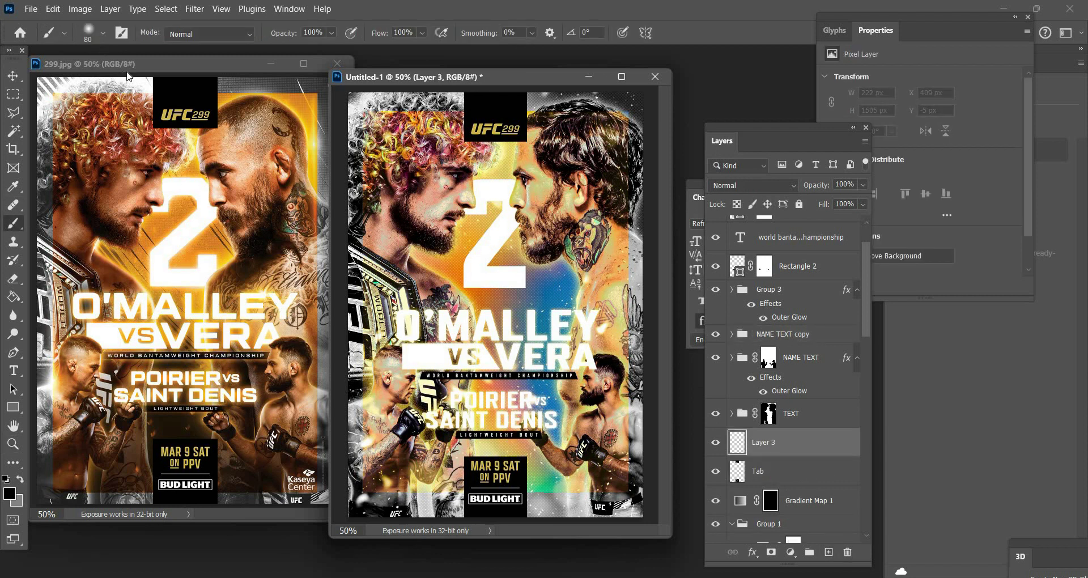
pyautogui.moveTo(128, 75); pyautogui.dragTo(143, 76)
pyautogui.press('Return')
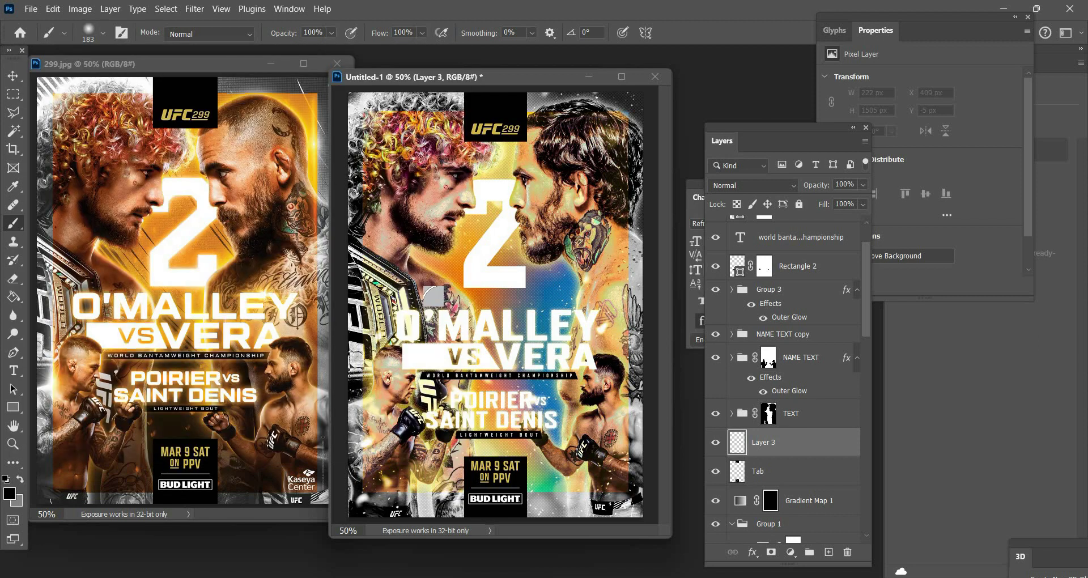
pyautogui.press('[')
pyautogui.press('[')
pyautogui.press('[')
pyautogui.press('[')
pyautogui.press('[')
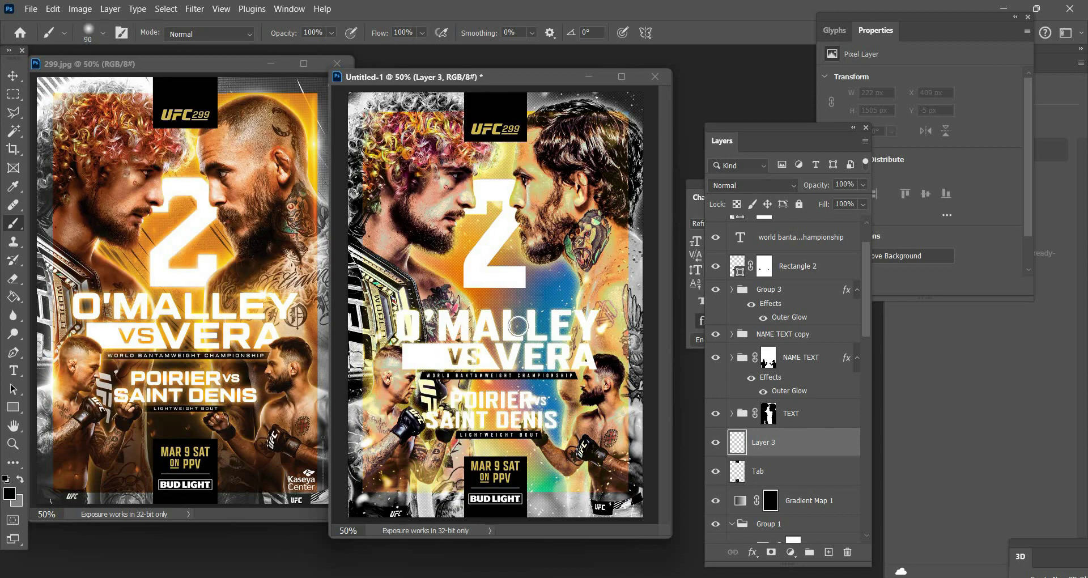
# - Choose orange as the foreground colour and paint behind the O'MALLEY VS VERA title on the new layer, undoing unwanted strokes
pyautogui.click(484, 303)
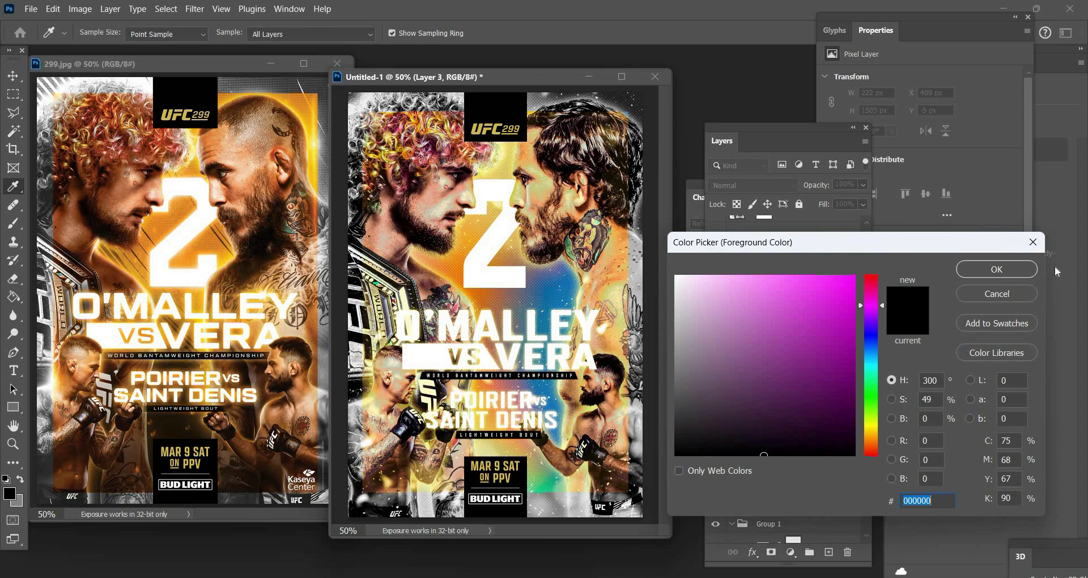
pyautogui.click(980, 270)
pyautogui.press('b')
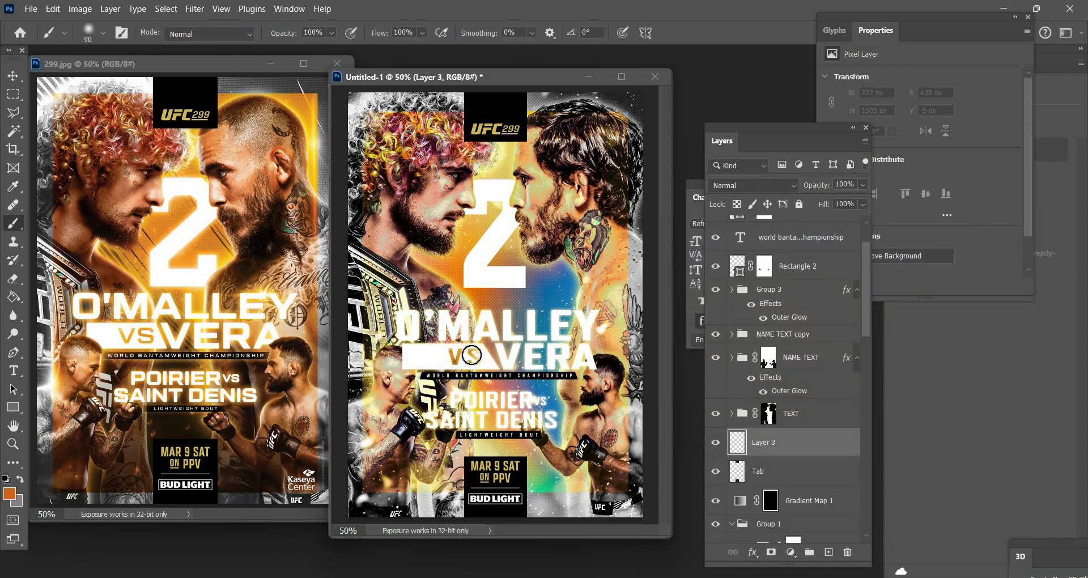
pyautogui.moveTo(517, 352)
pyautogui.mouseDown()
pyautogui.moveTo(582, 358)
pyautogui.moveTo(583, 322)
pyautogui.moveTo(545, 328)
pyautogui.moveTo(563, 330)
pyautogui.moveTo(563, 318)
pyautogui.moveTo(571, 352)
pyautogui.mouseUp()
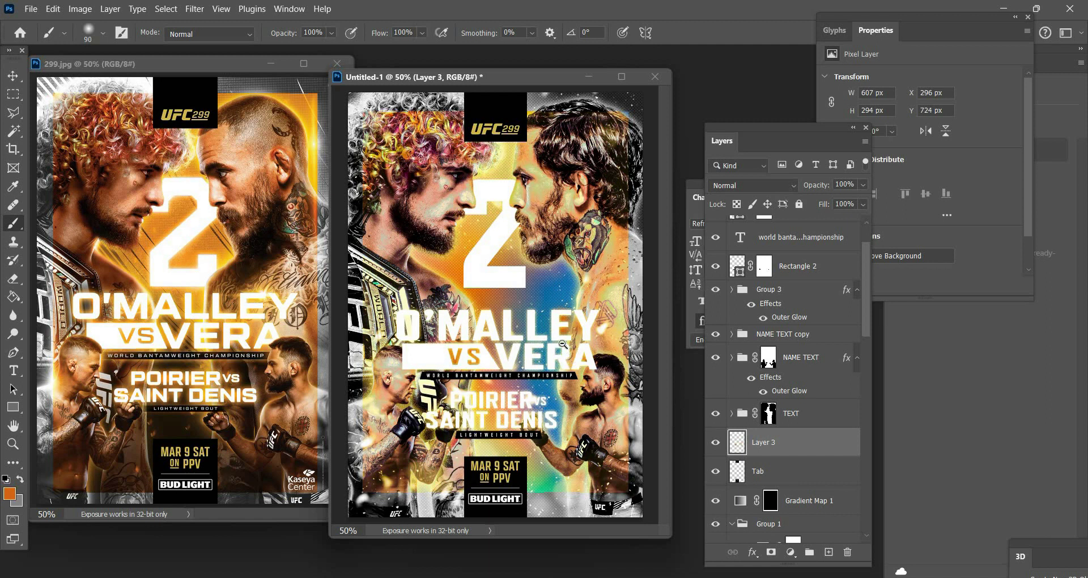
pyautogui.press('z')
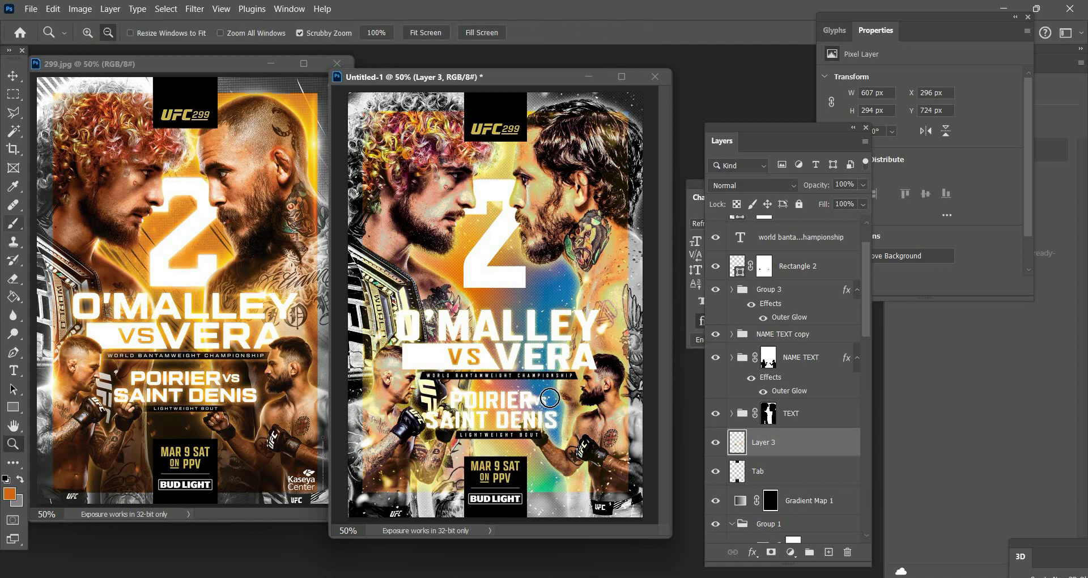
pyautogui.press('b')
pyautogui.hotkey('ctrl', 'z')
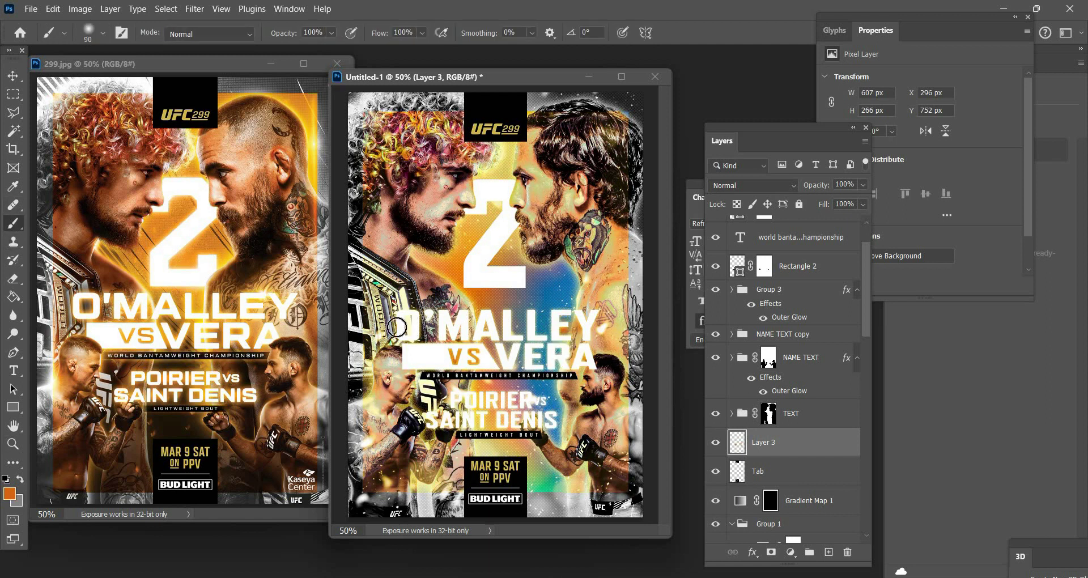
pyautogui.moveTo(488, 329)
pyautogui.mouseDown()
pyautogui.moveTo(410, 333)
pyautogui.moveTo(406, 319)
pyautogui.moveTo(459, 335)
pyautogui.moveTo(469, 355)
pyautogui.moveTo(442, 383)
pyautogui.mouseUp()
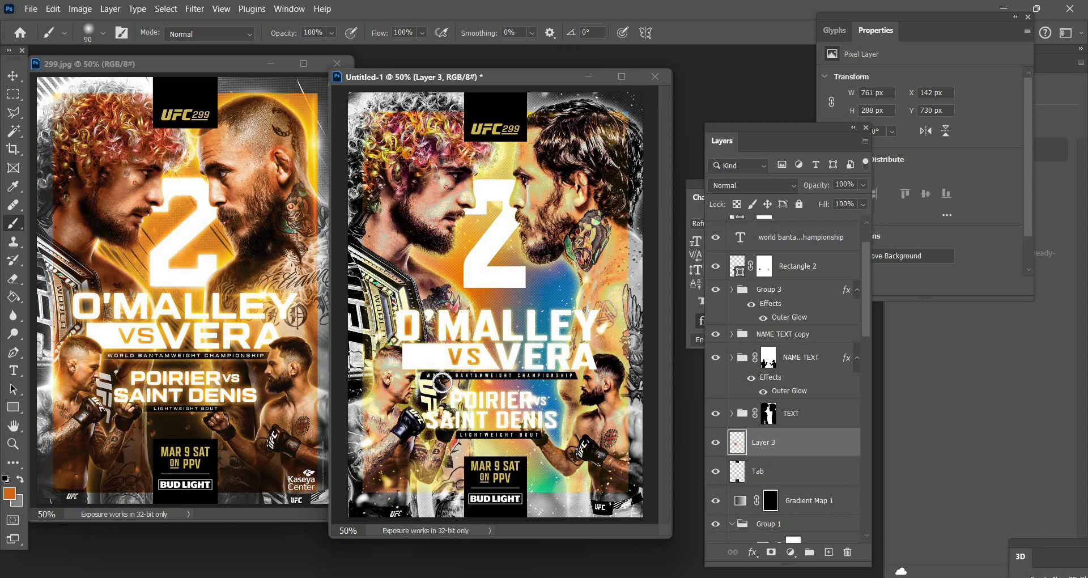
pyautogui.hotkey('ctrl', 'z')
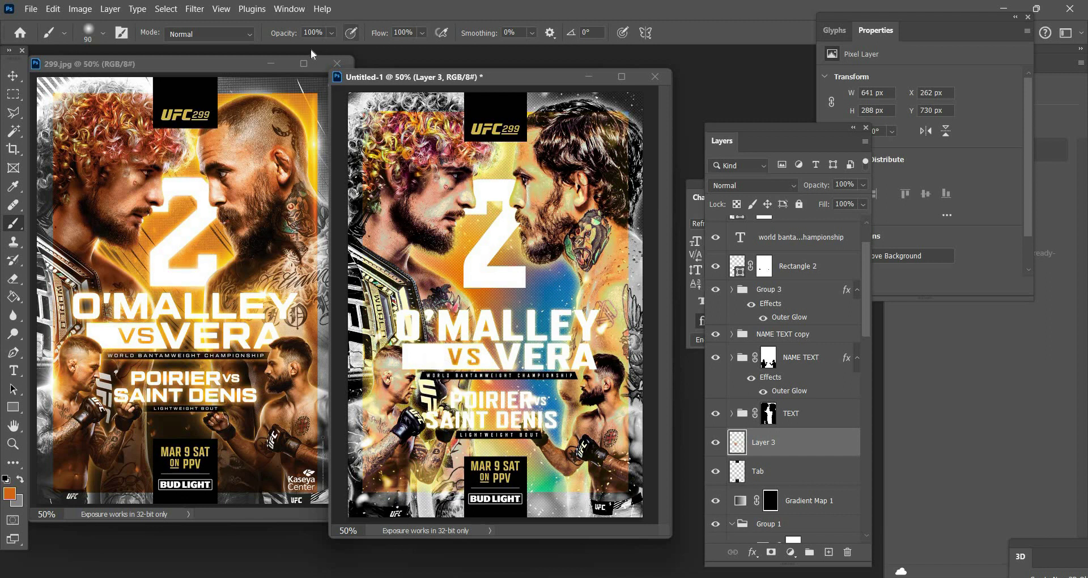
# - Set the brush to 45% opacity and 48% flow, and paint orange behind the O'Malley and Poirier vs Saint Denis titles
pyautogui.click(331, 33)
pyautogui.hotkey('shift', '4')
pyautogui.hotkey('shift', '8')
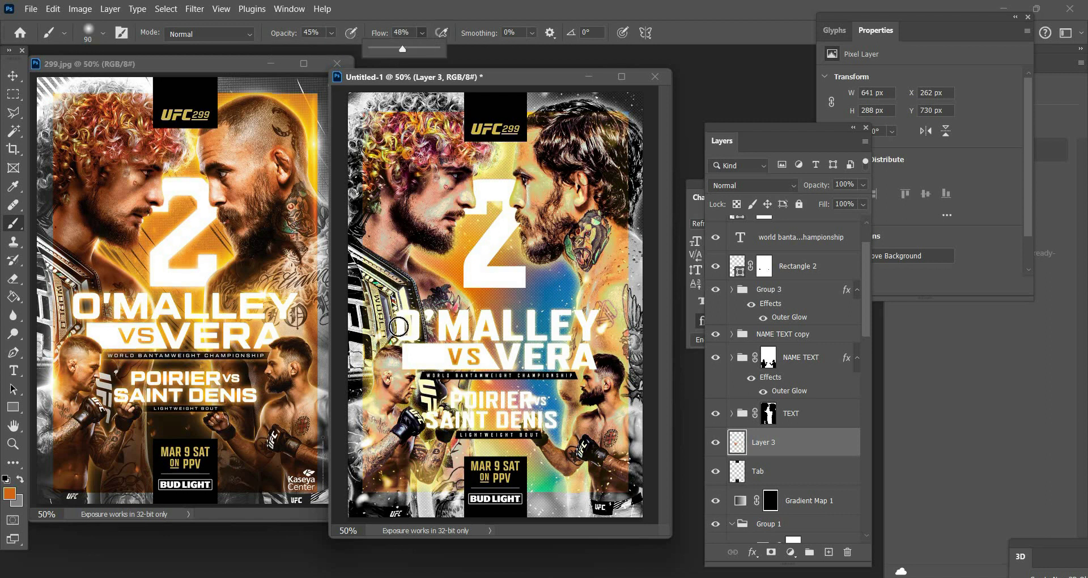
pyautogui.moveTo(409, 326)
pyautogui.mouseDown()
pyautogui.moveTo(431, 328)
pyautogui.moveTo(429, 318)
pyautogui.moveTo(482, 341)
pyautogui.mouseUp()
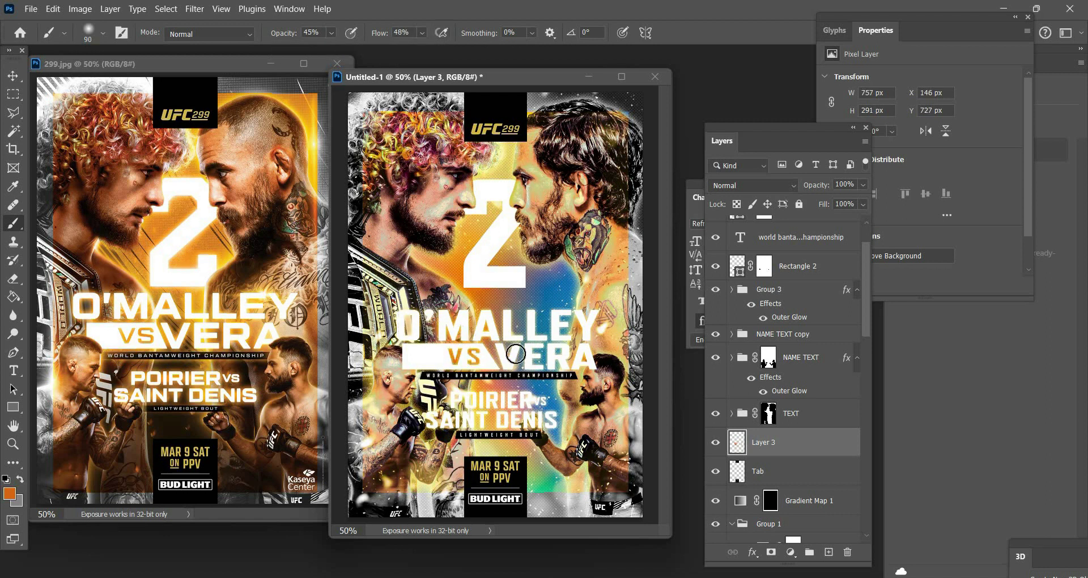
pyautogui.moveTo(478, 400)
pyautogui.mouseDown()
pyautogui.moveTo(526, 402)
pyautogui.moveTo(451, 400)
pyautogui.moveTo(541, 402)
pyautogui.moveTo(434, 418)
pyautogui.moveTo(548, 420)
pyautogui.moveTo(429, 416)
pyautogui.mouseUp()
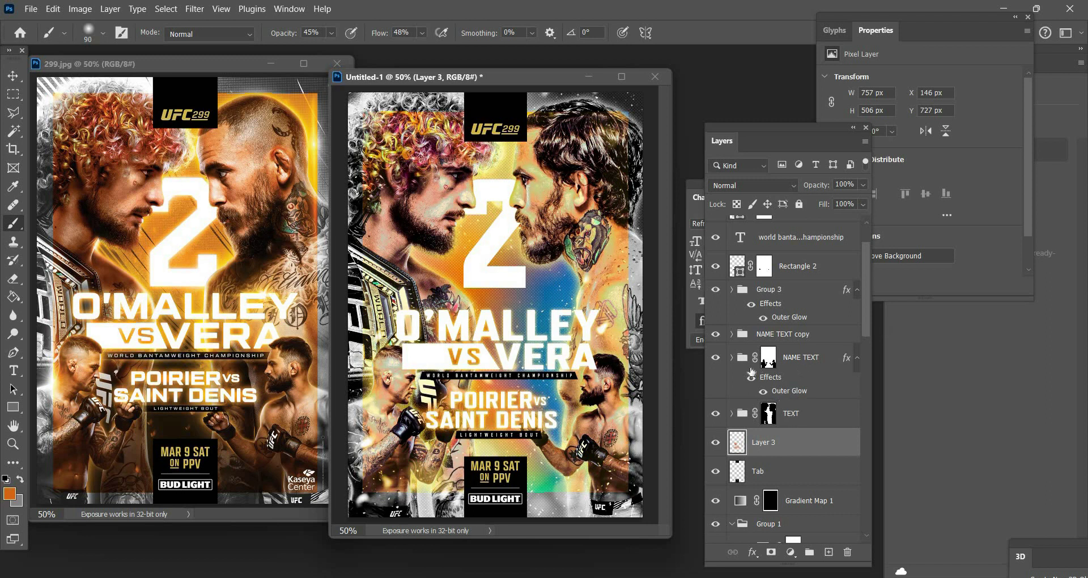
# - Open the blending options of the 2 text layer in the TEXT group and enable Outer Glow and Inner Glow
pyautogui.scroll(-2, 742, 363)
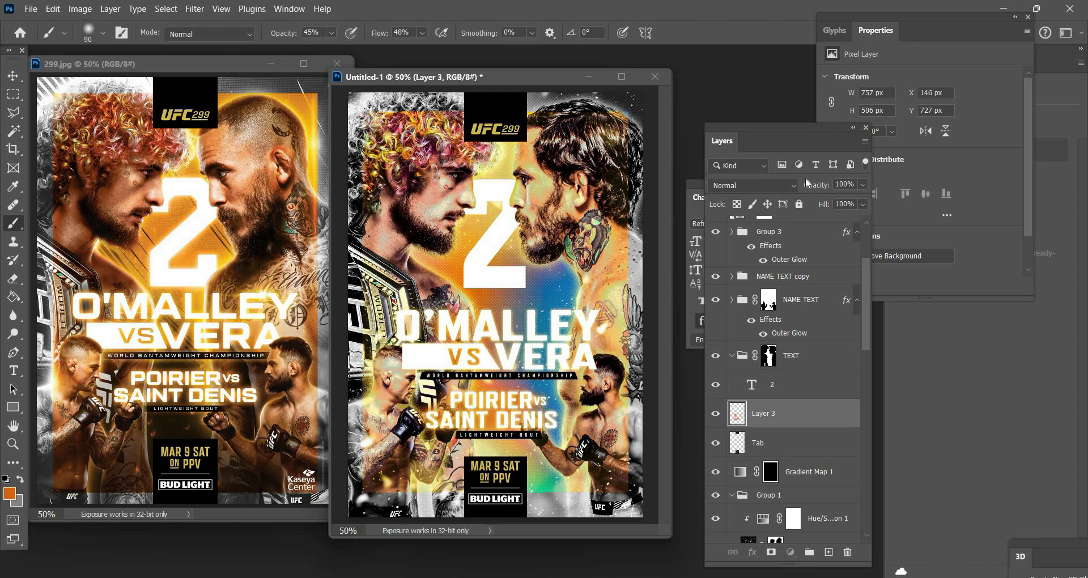
pyautogui.rightClick(751, 385)
pyautogui.click(811, 181)
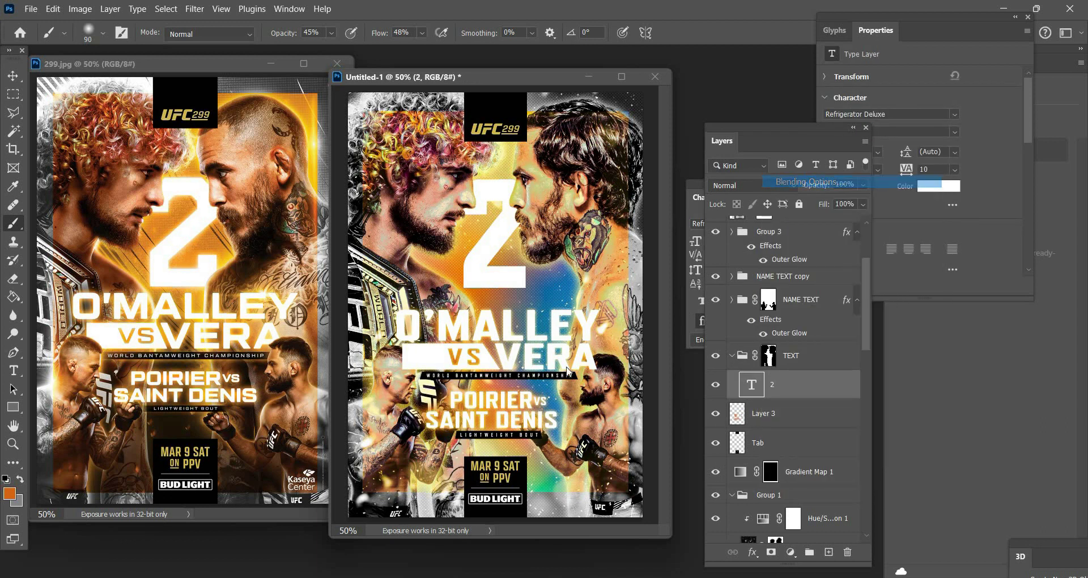
pyautogui.click(549, 414)
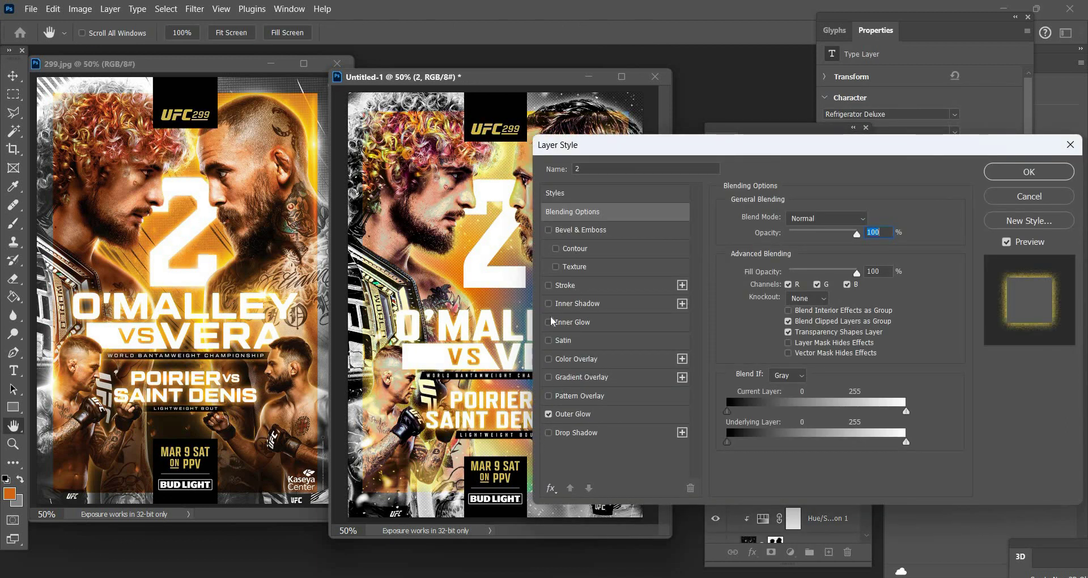
pyautogui.click(548, 321)
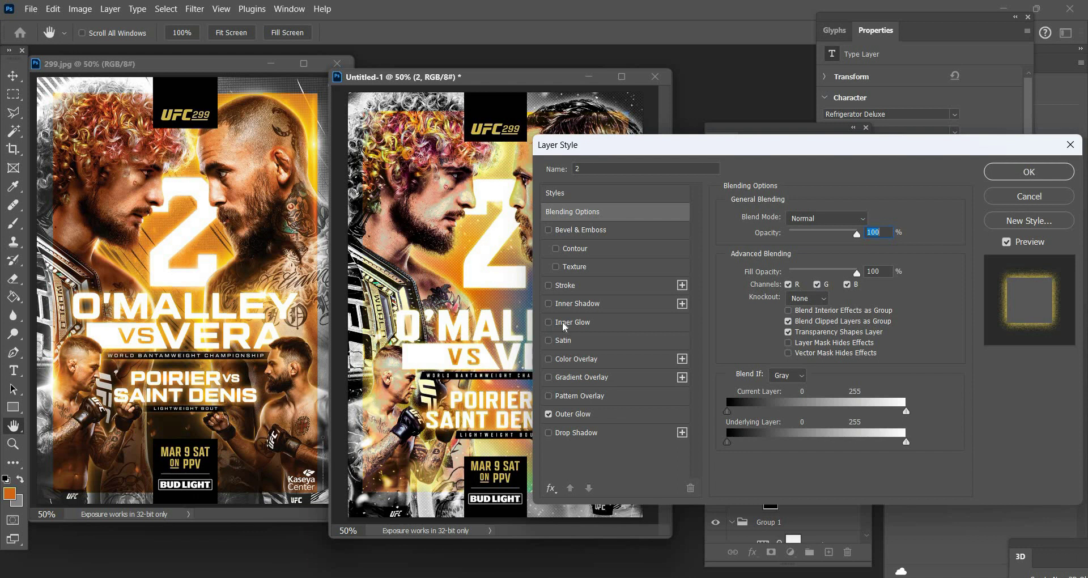
# - Set the 2 layer's Inner Glow to 69% noise, raise its opacity and use the Screen blend mode
pyautogui.click(823, 247)
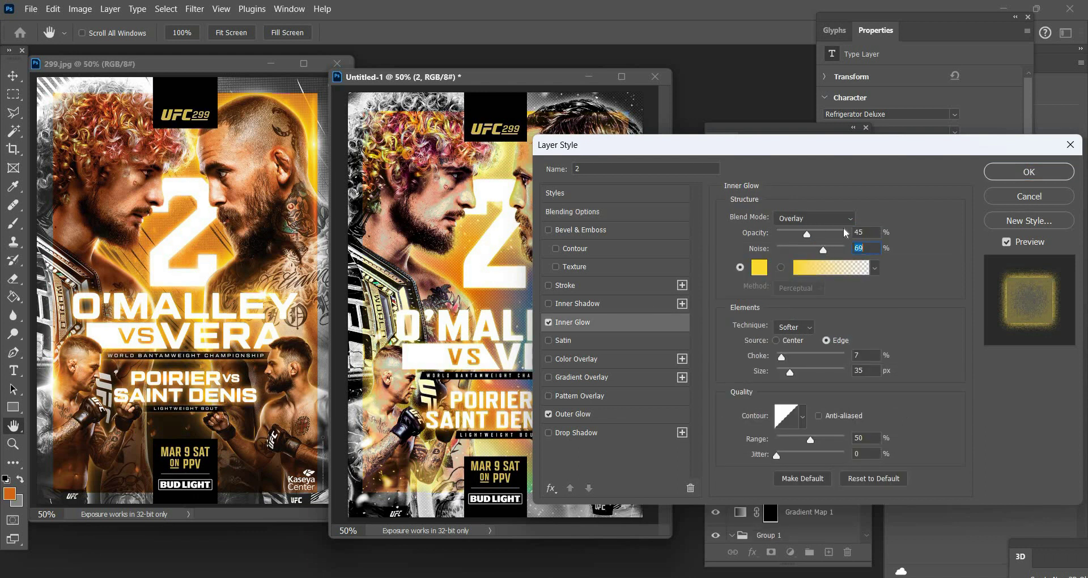
pyautogui.click(842, 233)
pyautogui.click(813, 218)
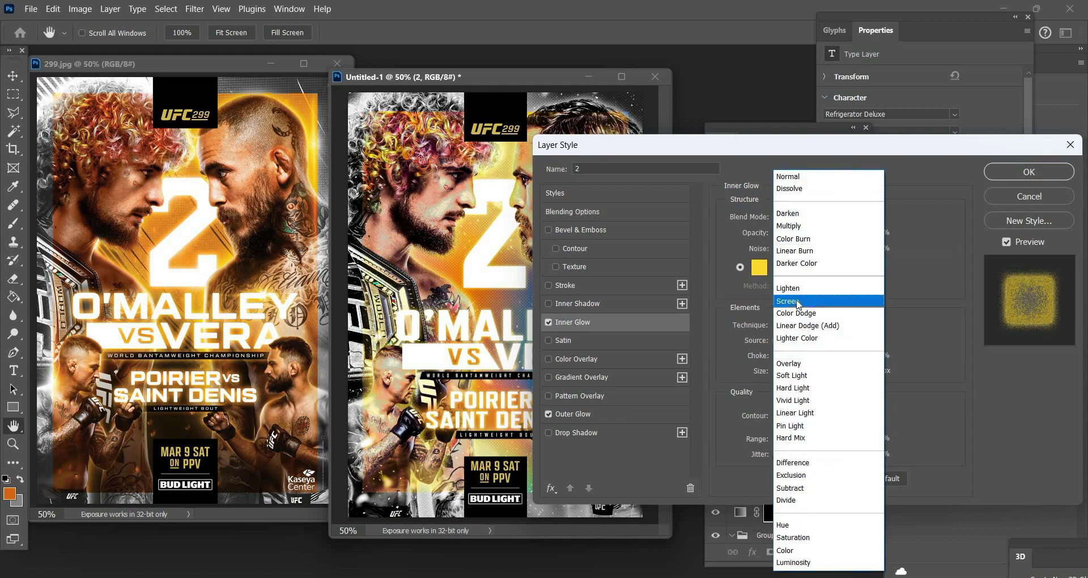
pyautogui.press('Return')
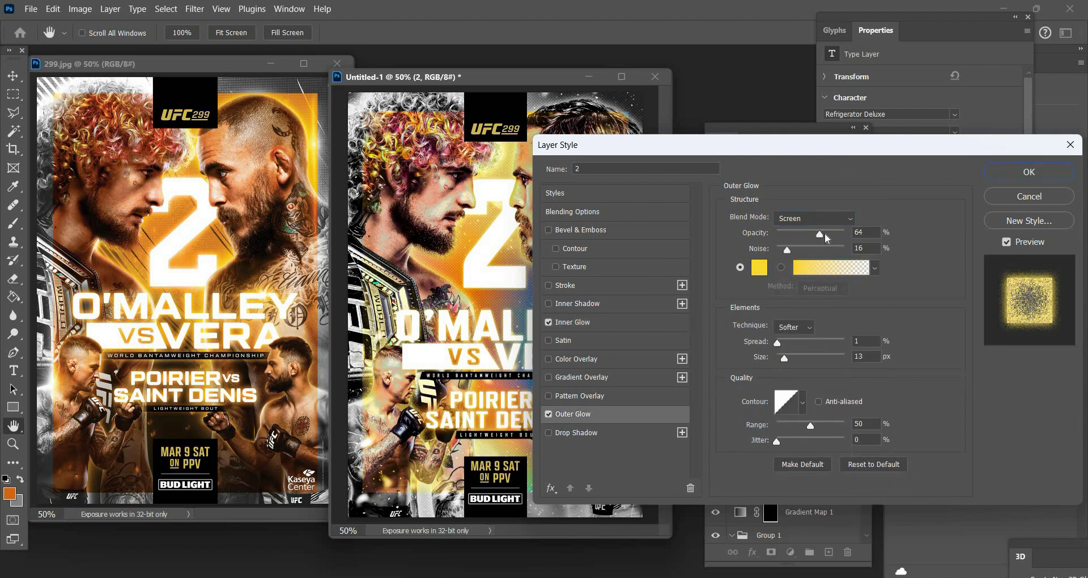
# - Set the 2 layer's Outer Glow opacity to 100%, adjust its size and apply the layer style
pyautogui.moveTo(842, 234); pyautogui.dragTo(846, 234)
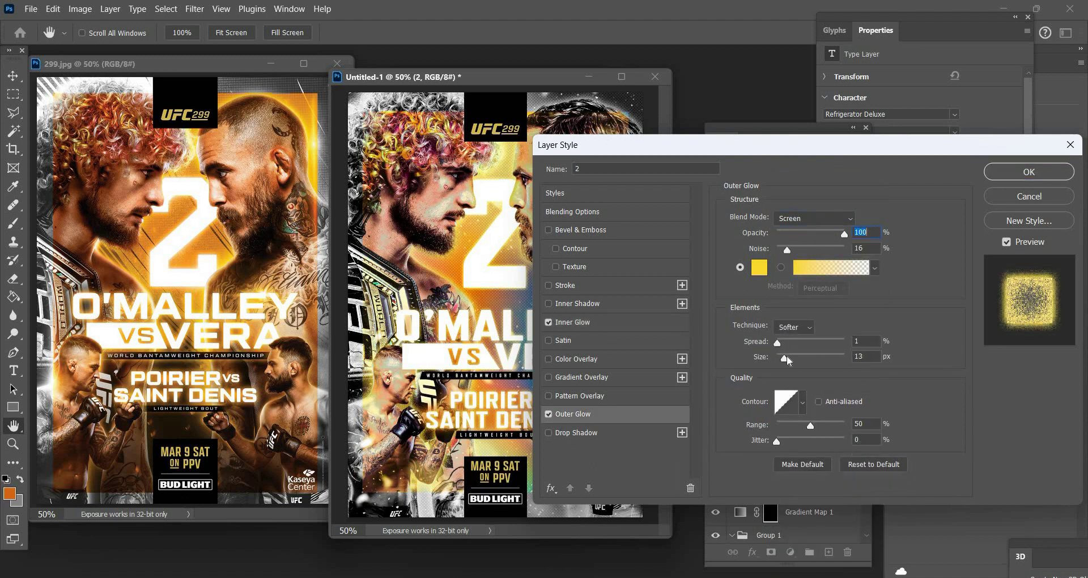
pyautogui.moveTo(784, 358); pyautogui.dragTo(785, 359)
pyautogui.press('Return')
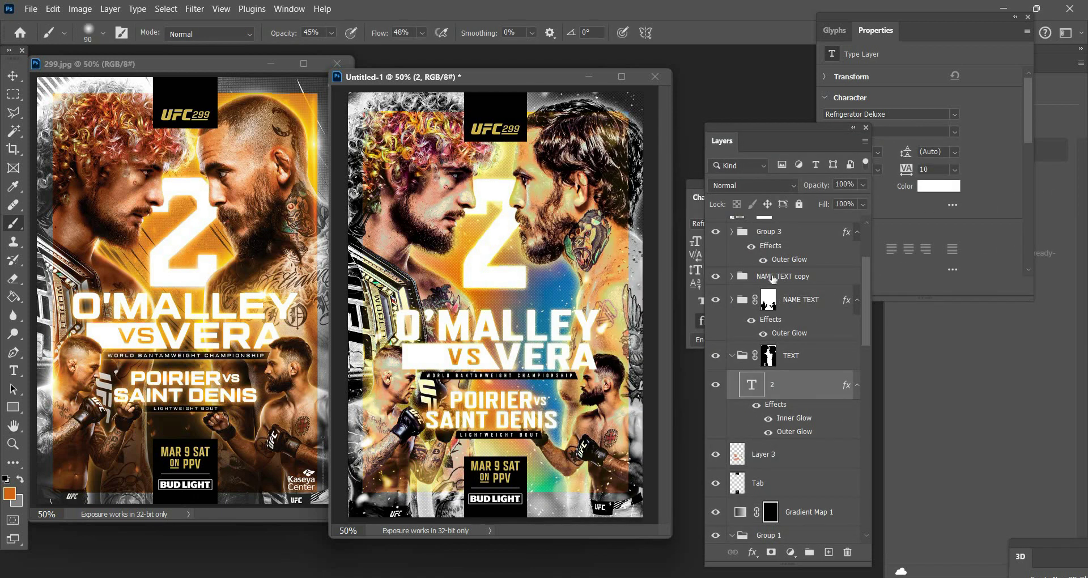
# - Collapse the TEXT group, delete the NAME TEXT copy group and slightly shorten the poster's document window
pyautogui.scroll(3, 769, 321)
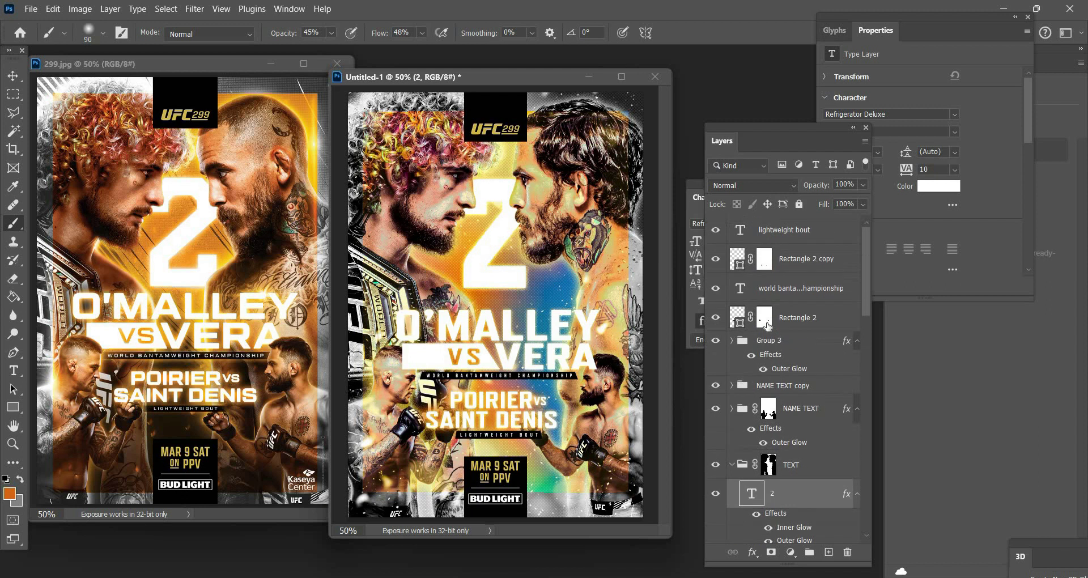
pyautogui.click(733, 466)
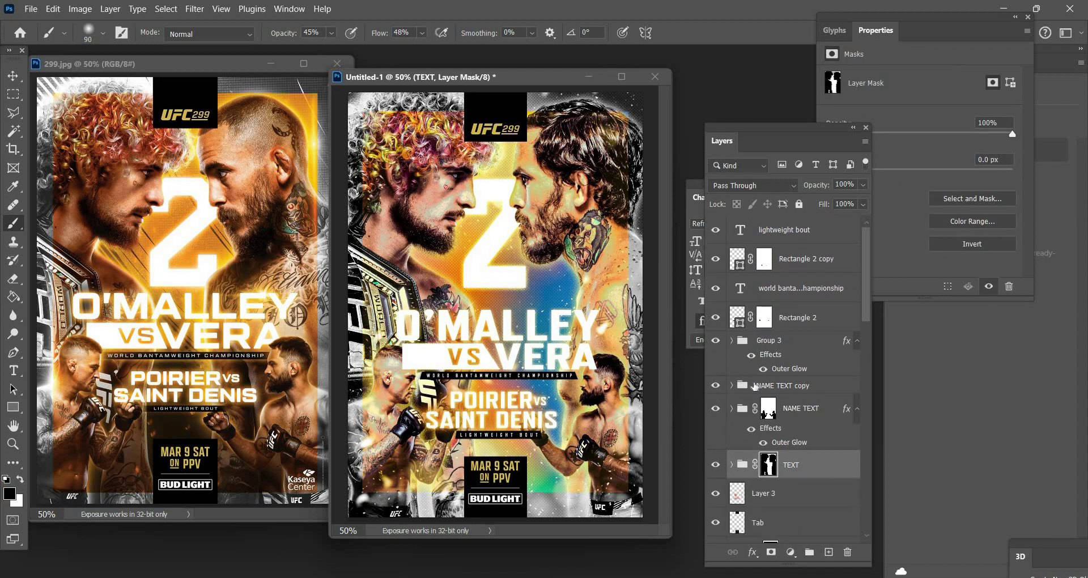
pyautogui.click(786, 388)
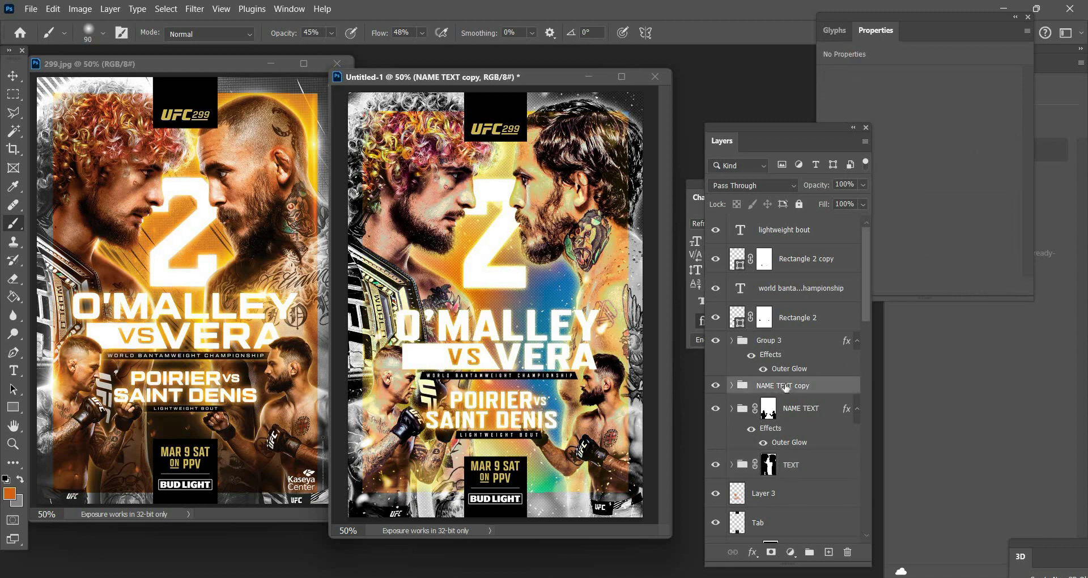
pyautogui.press('Delete')
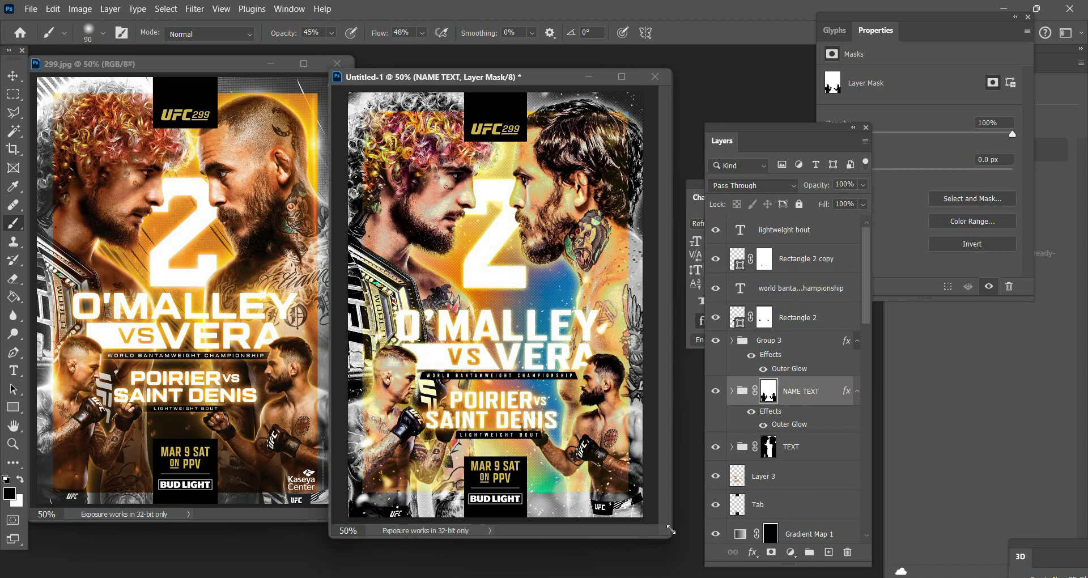
pyautogui.moveTo(671, 530); pyautogui.dragTo(674, 521)
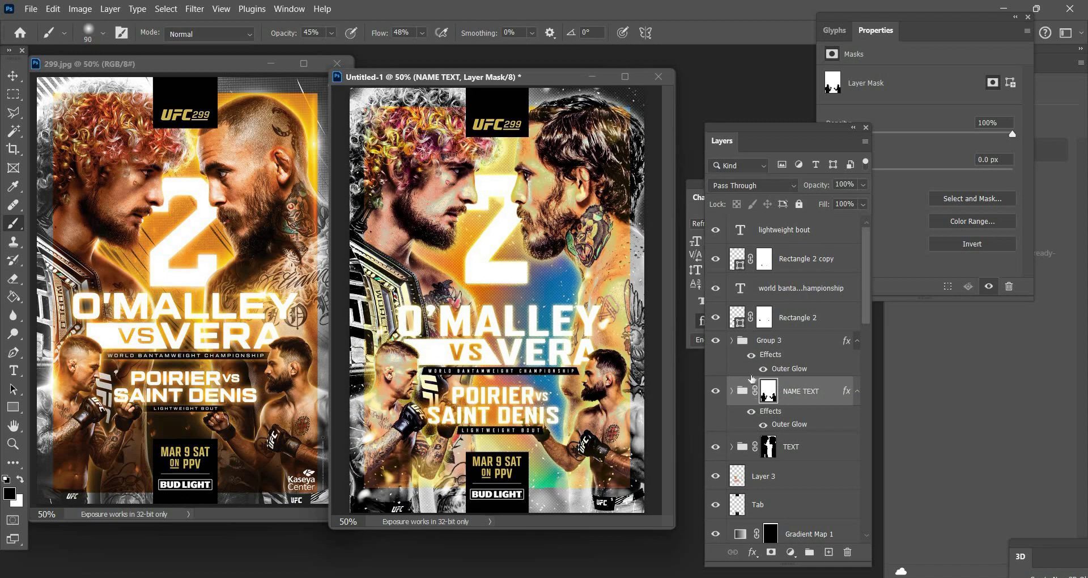
# - Add a Levels adjustment layer above Layer 3, set it to Screen blending and invert its mask to black
pyautogui.click(789, 342)
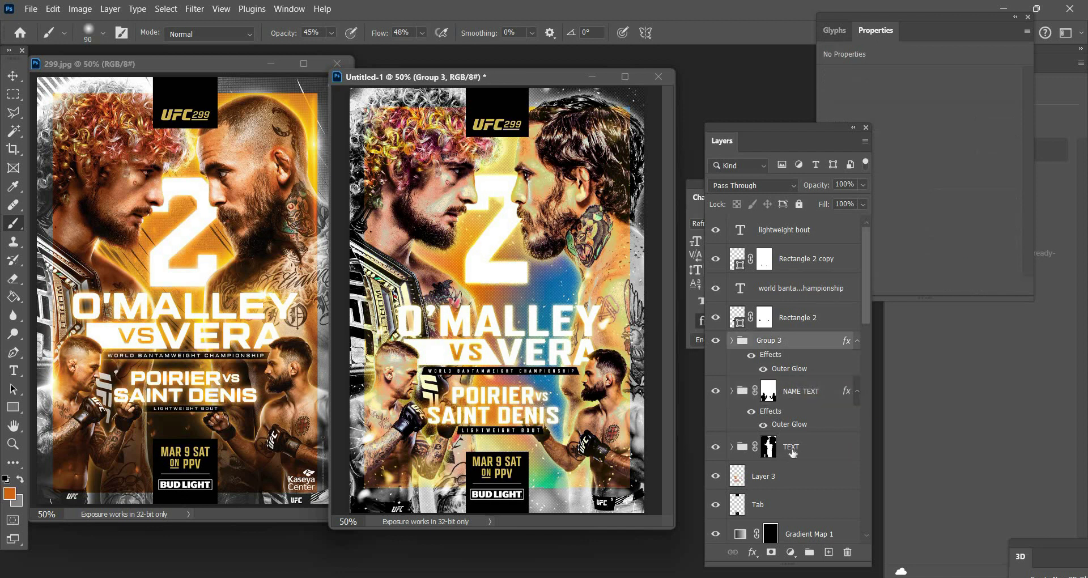
pyautogui.click(793, 476)
pyautogui.click(791, 552)
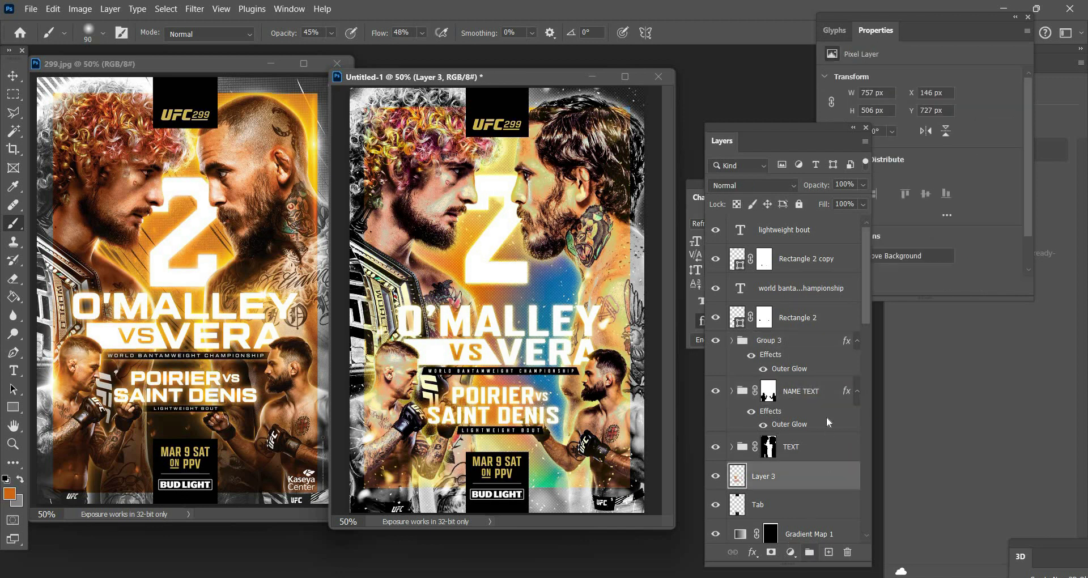
pyautogui.click(811, 360)
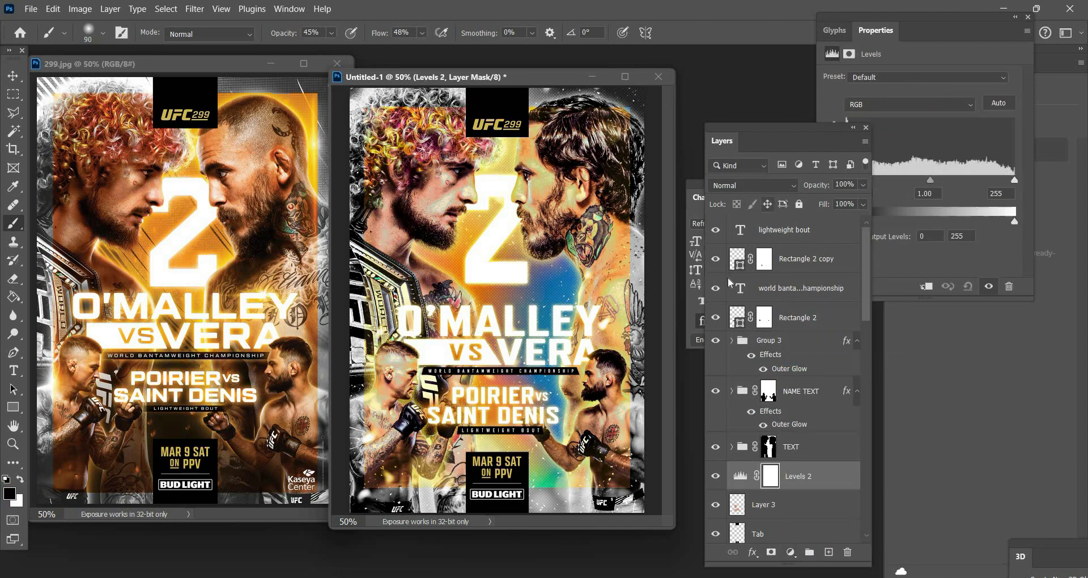
pyautogui.click(748, 185)
pyautogui.press('Return')
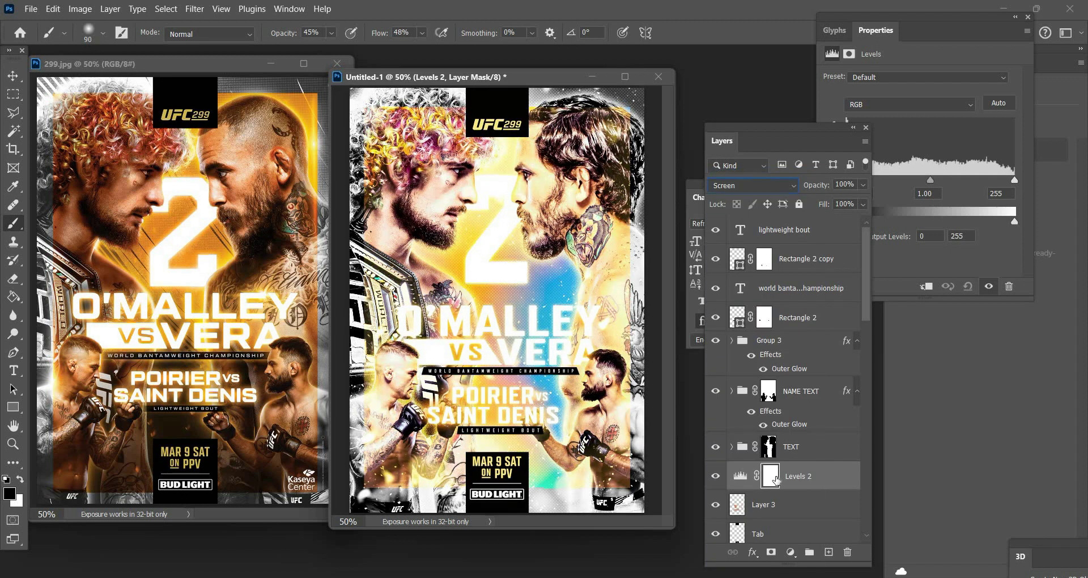
pyautogui.click(776, 481)
pyautogui.hotkey('ctrl', 'i')
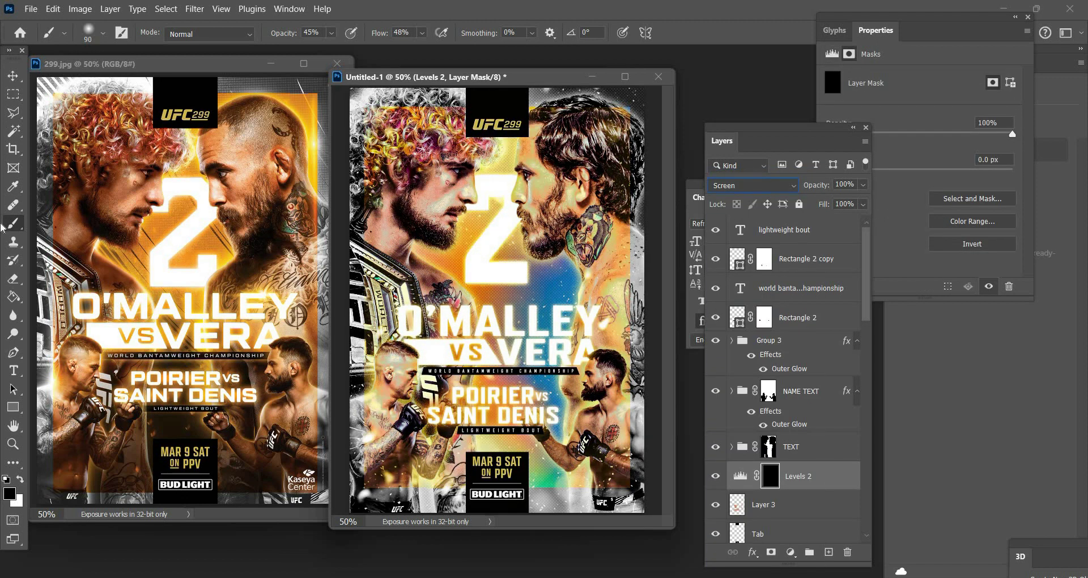
# - Zoom in on the large left fighter's eye and set up a white brush with 100% opacity and 100% flow
pyautogui.press('z')
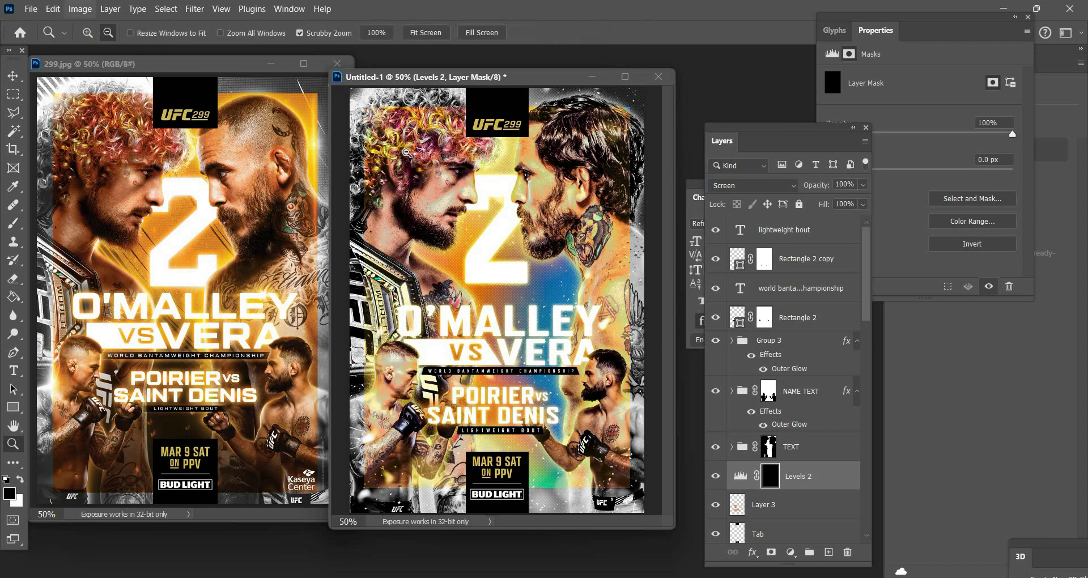
pyautogui.hotkey('ctrl', '-')
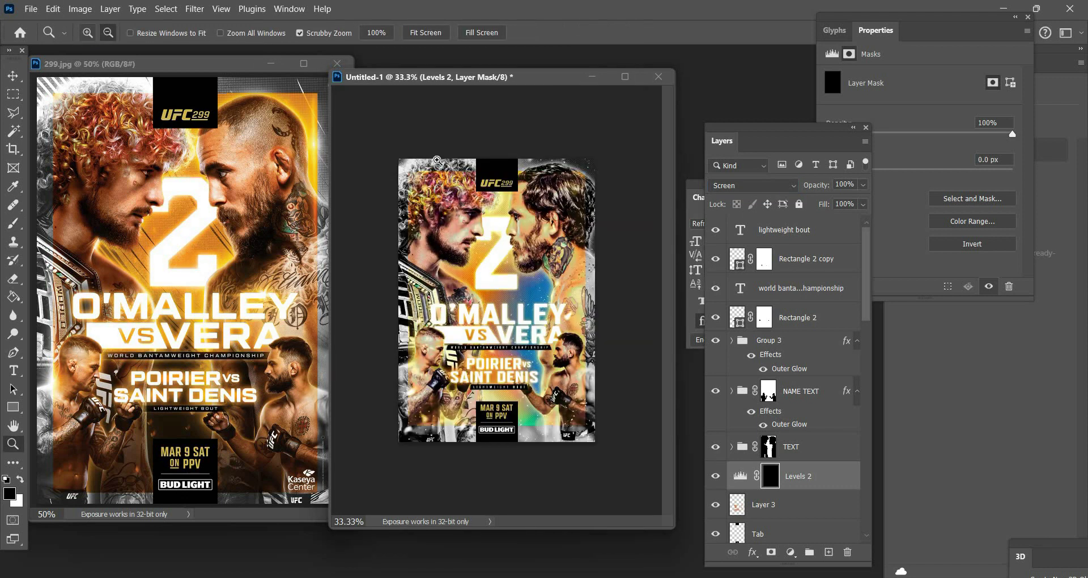
pyautogui.click(440, 164)
pyautogui.click(440, 164)
pyautogui.click(471, 170)
pyautogui.click(471, 170)
pyautogui.click(471, 171)
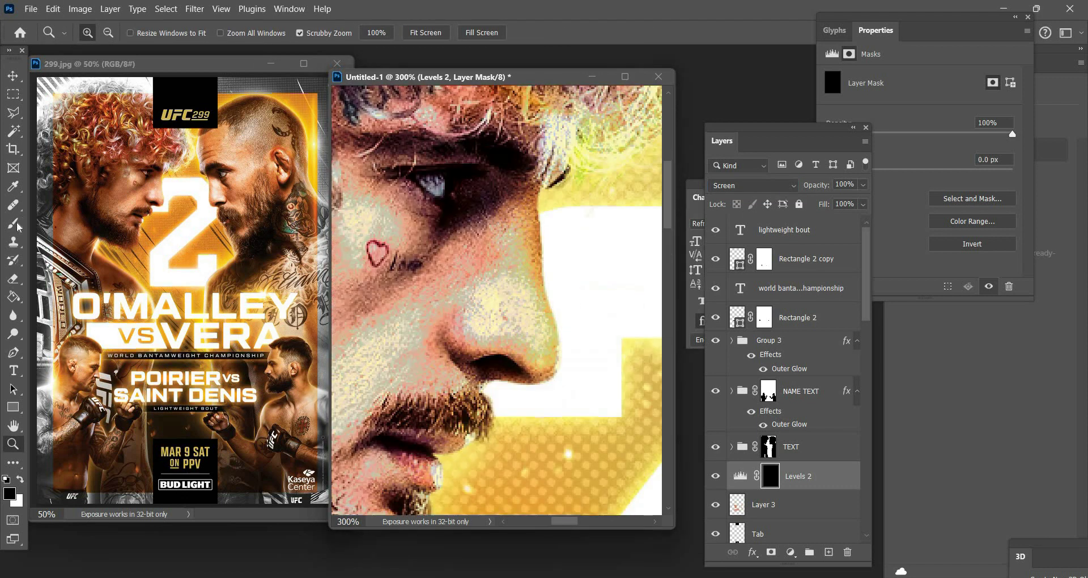
pyautogui.press('b')
pyautogui.press('x')
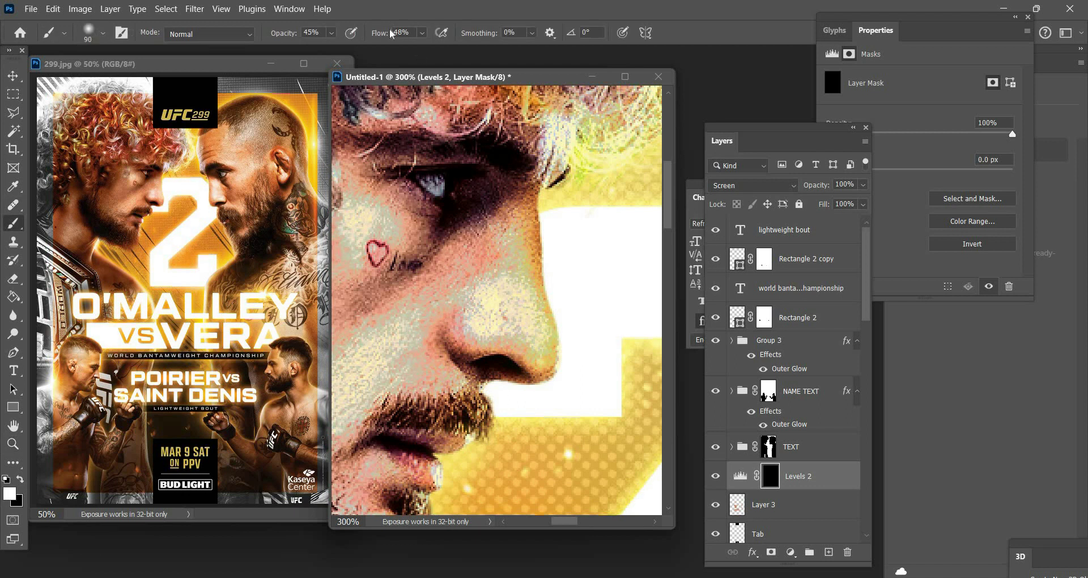
pyautogui.moveTo(331, 33)
pyautogui.mouseDown()
pyautogui.moveTo(426, 36)
pyautogui.moveTo(482, 68)
pyautogui.mouseUp()
pyautogui.click(421, 32)
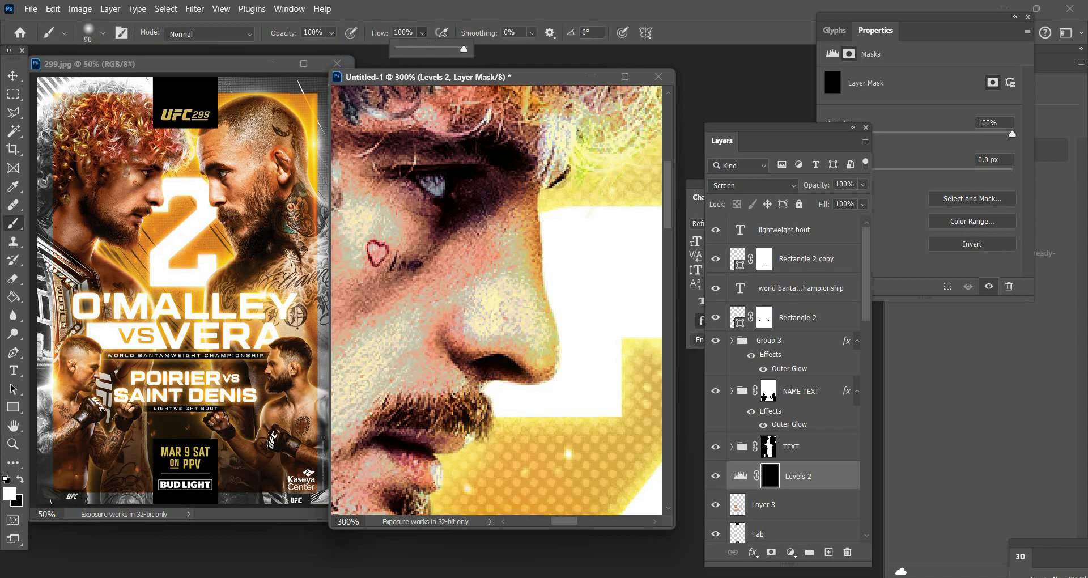
# - Reduce the brush to size 10 and paint over the large left fighter's iris on the Levels 2 mask
pyautogui.press('[')
pyautogui.press('[')
pyautogui.press('[')
pyautogui.press('[')
pyautogui.press('[')
pyautogui.press('[')
pyautogui.press('[')
pyautogui.press('[')
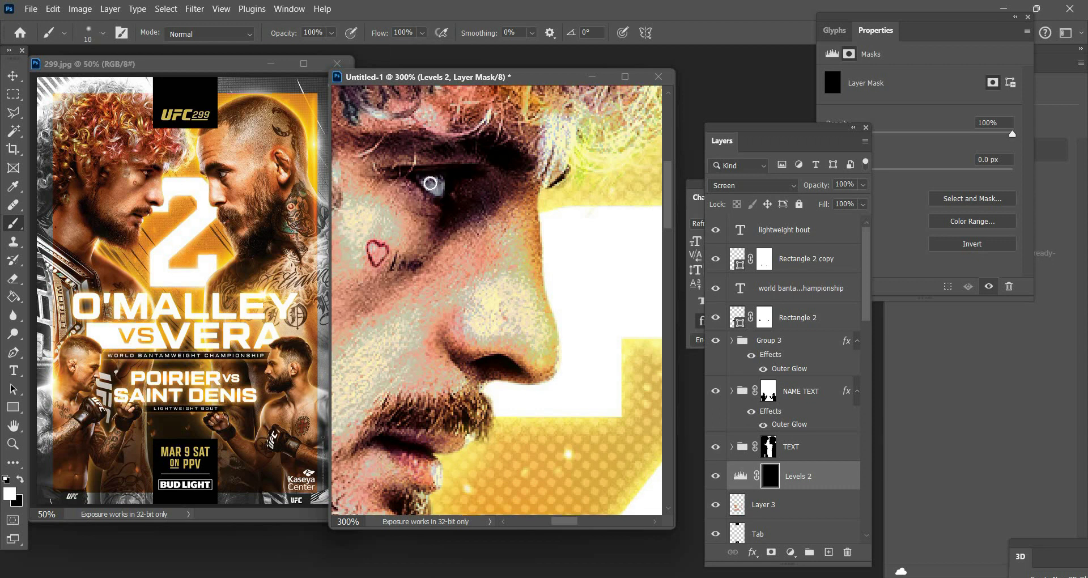
pyautogui.moveTo(430, 182); pyautogui.dragTo(430, 177)
# - Brighten the eyes of the other three fighters by painting white over them on the Levels 2 mask
pyautogui.click(604, 525)
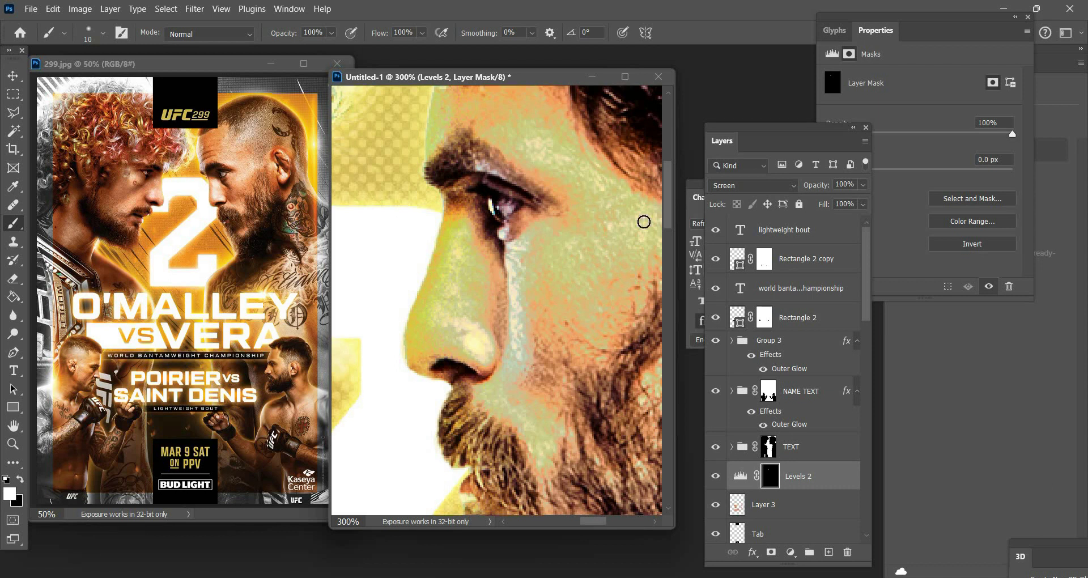
pyautogui.scroll(-15, 661, 303)
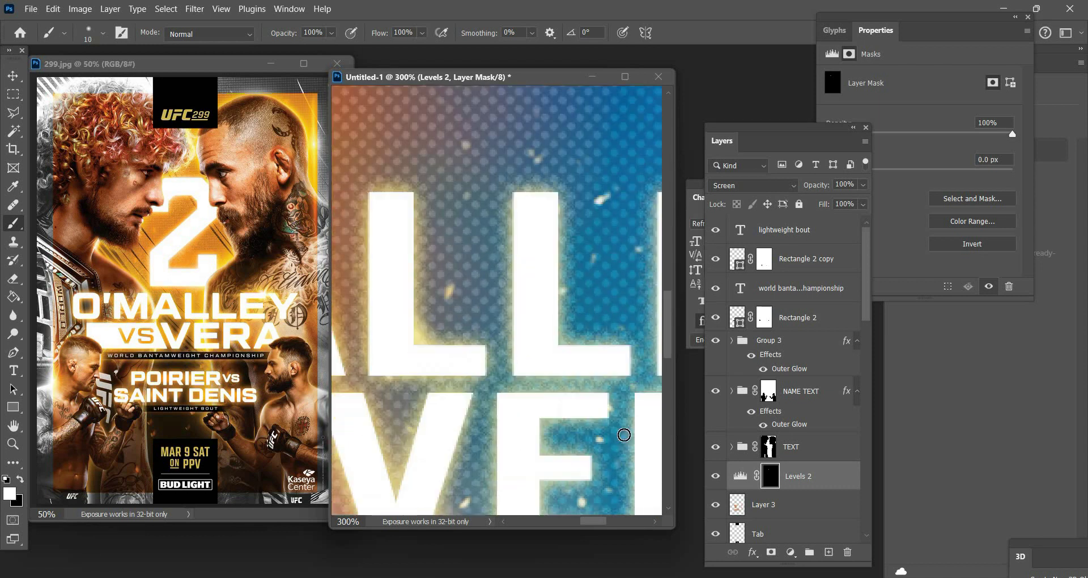
pyautogui.click(621, 522)
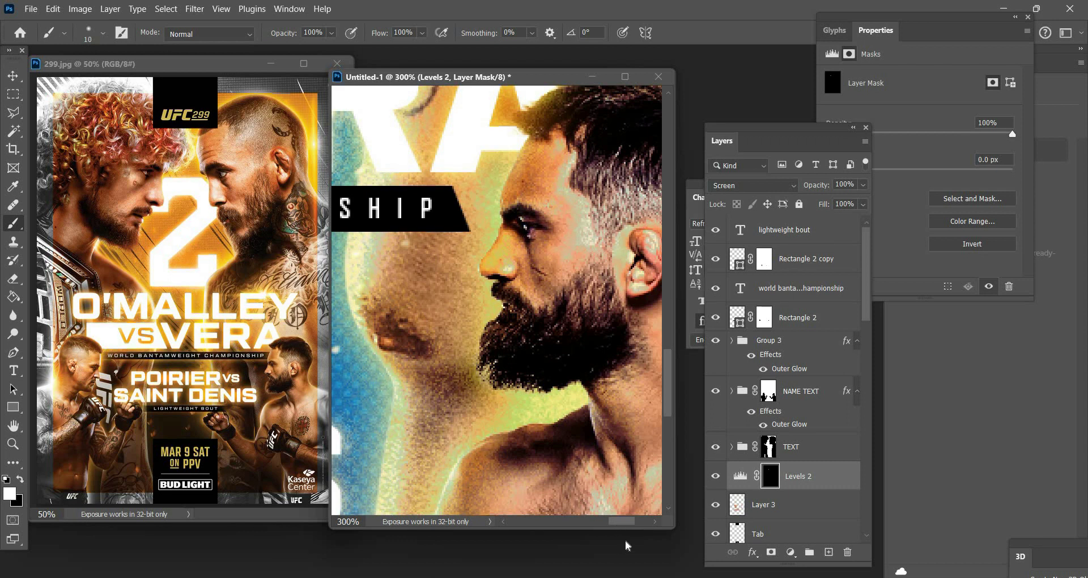
pyautogui.scroll(-5, 537, 510)
pyautogui.hscroll(-10, 555, 226)
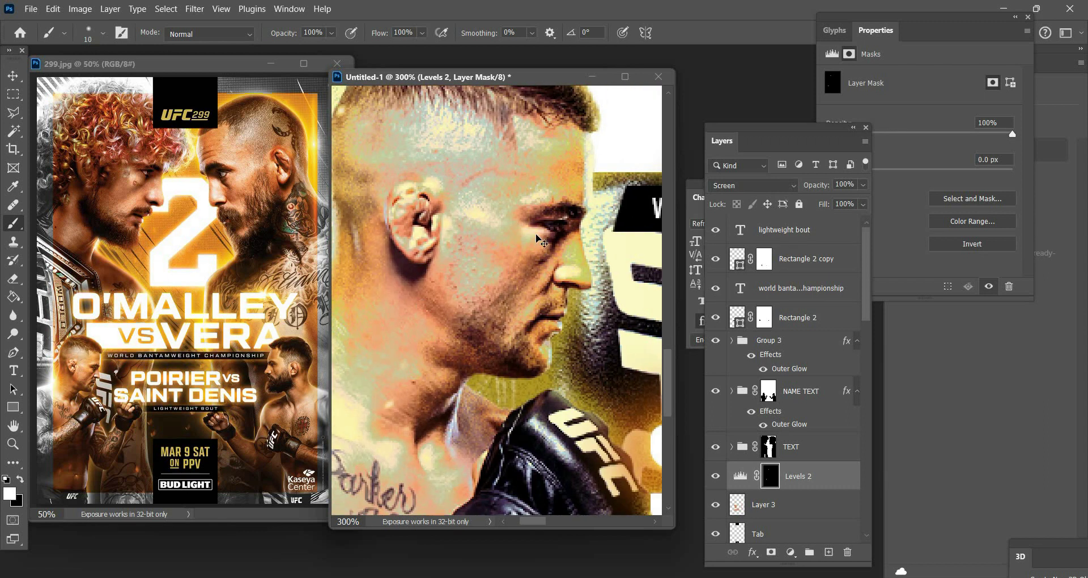
pyautogui.moveTo(547, 226); pyautogui.dragTo(547, 227)
# - Duplicate the Levels 2 adjustment layer twice to strengthen the brightened eyes
pyautogui.click(13, 444)
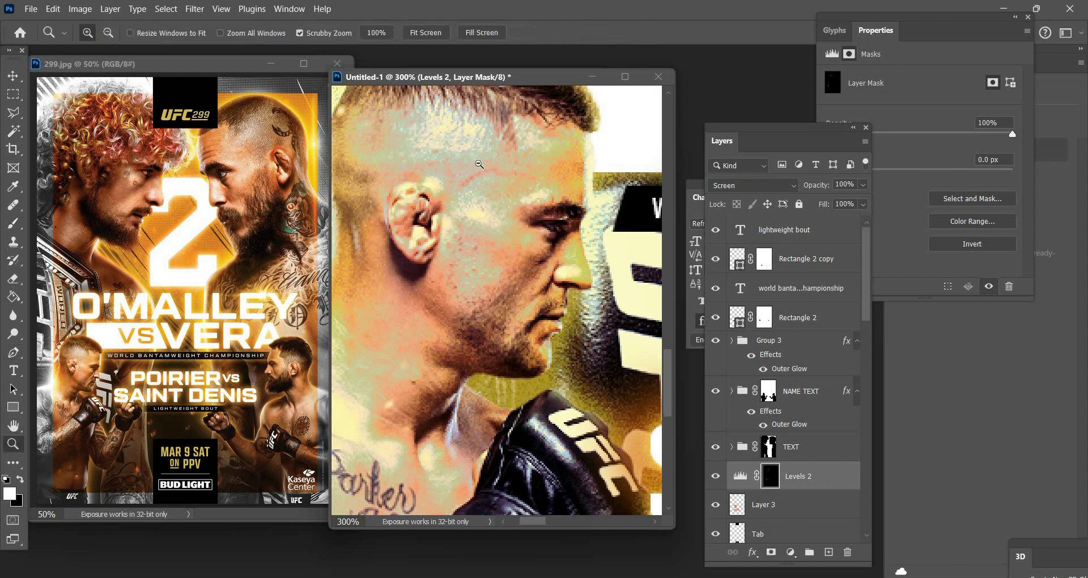
pyautogui.click(108, 32)
pyautogui.click(662, 209)
pyautogui.click(662, 209)
pyautogui.click(662, 209)
pyautogui.click(662, 209)
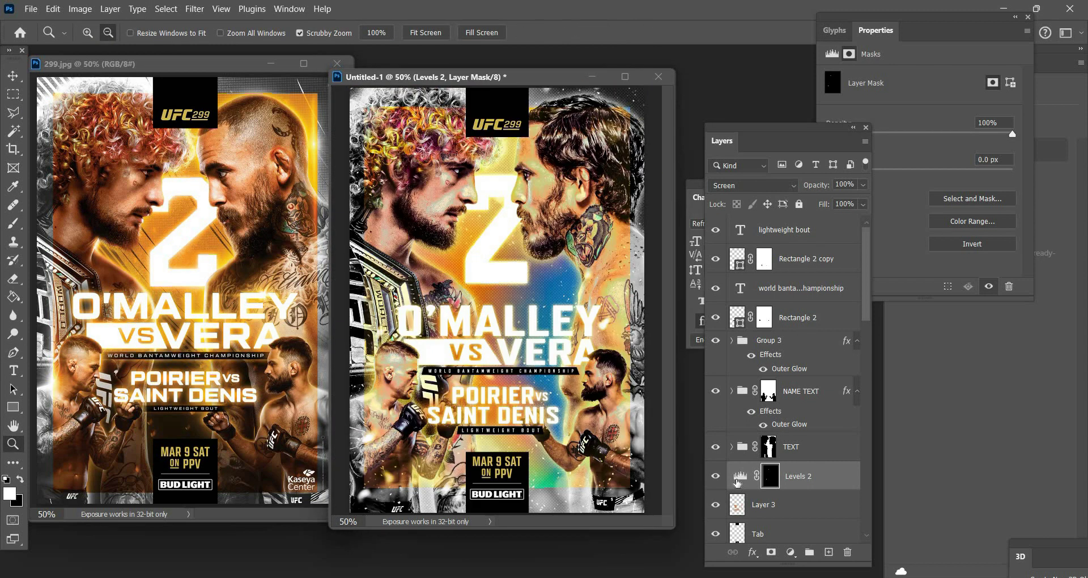
pyautogui.click(741, 475)
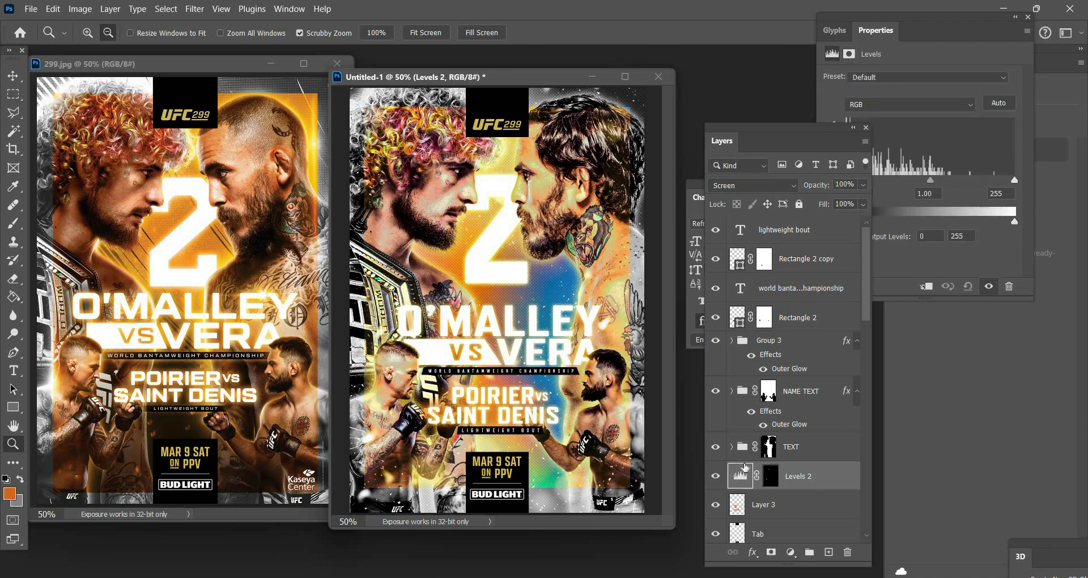
pyautogui.hotkey('ctrl', 'j')
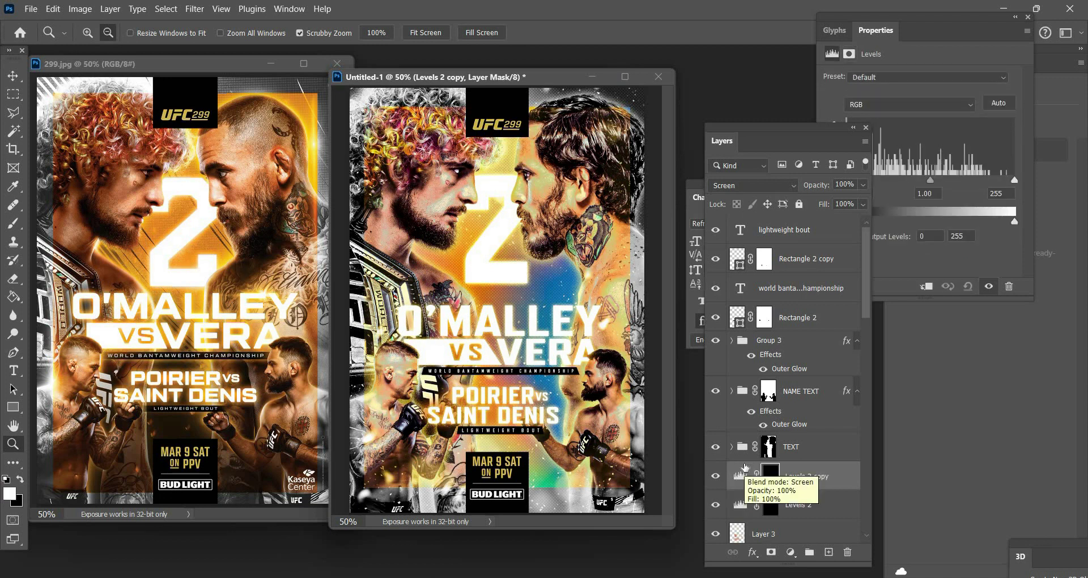
pyautogui.hotkey('ctrl', 'j')
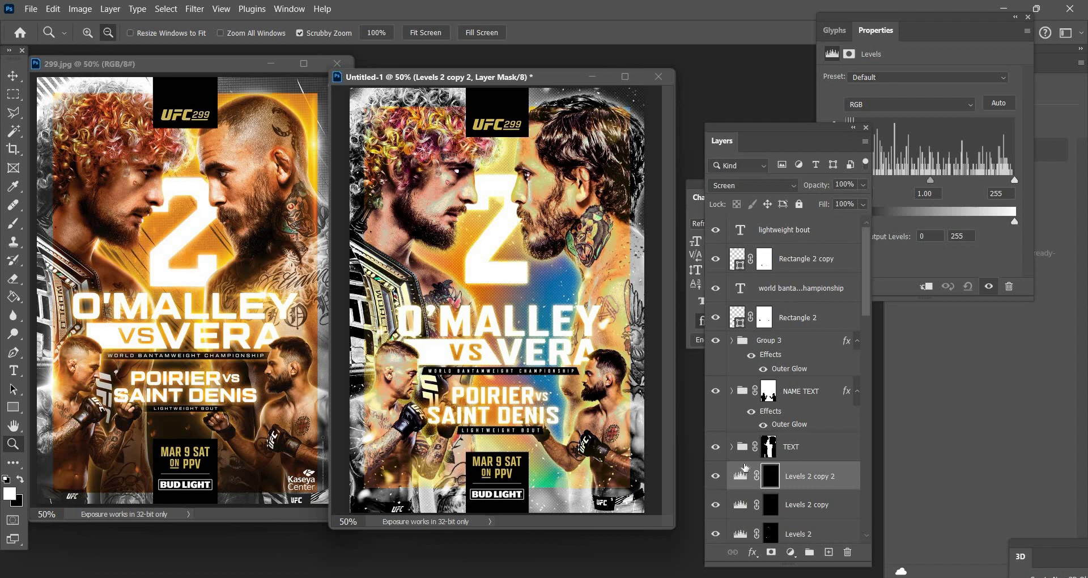
pyautogui.hotkey('ctrl', 'j')
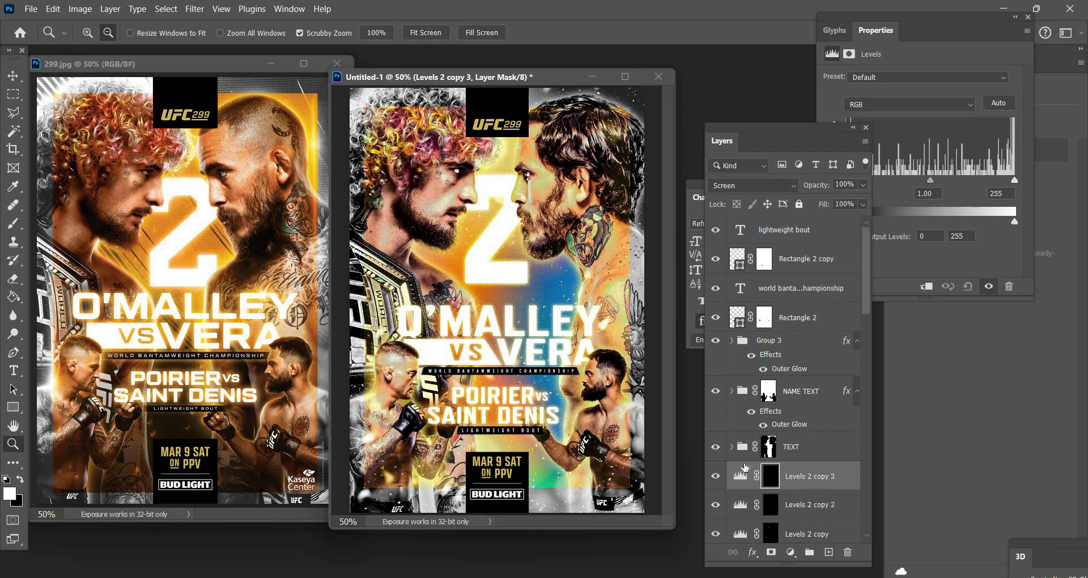
pyautogui.hotkey('ctrl', 'z')
pyautogui.hotkey('ctrl', 'z')
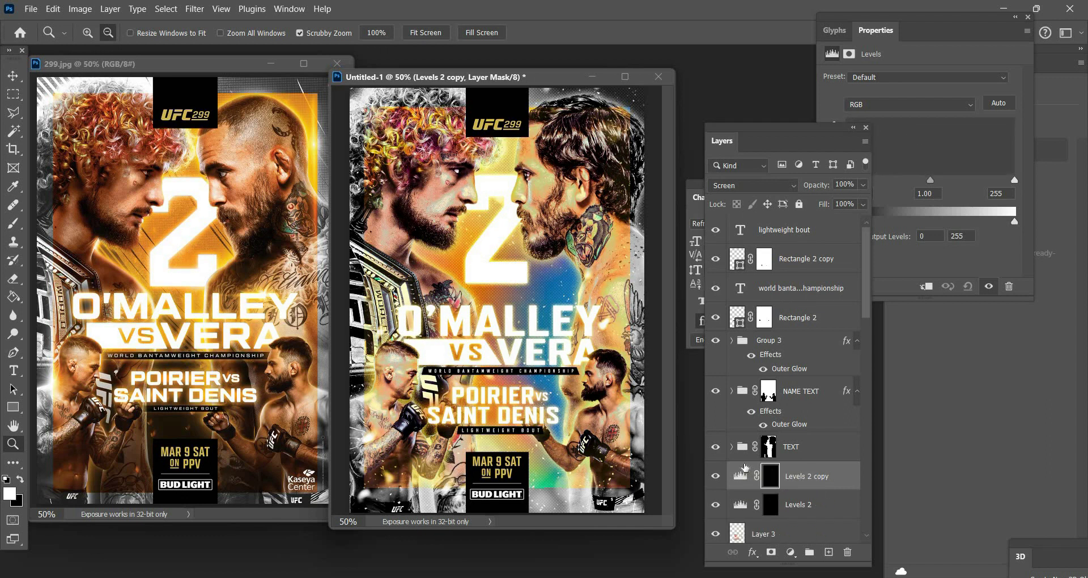
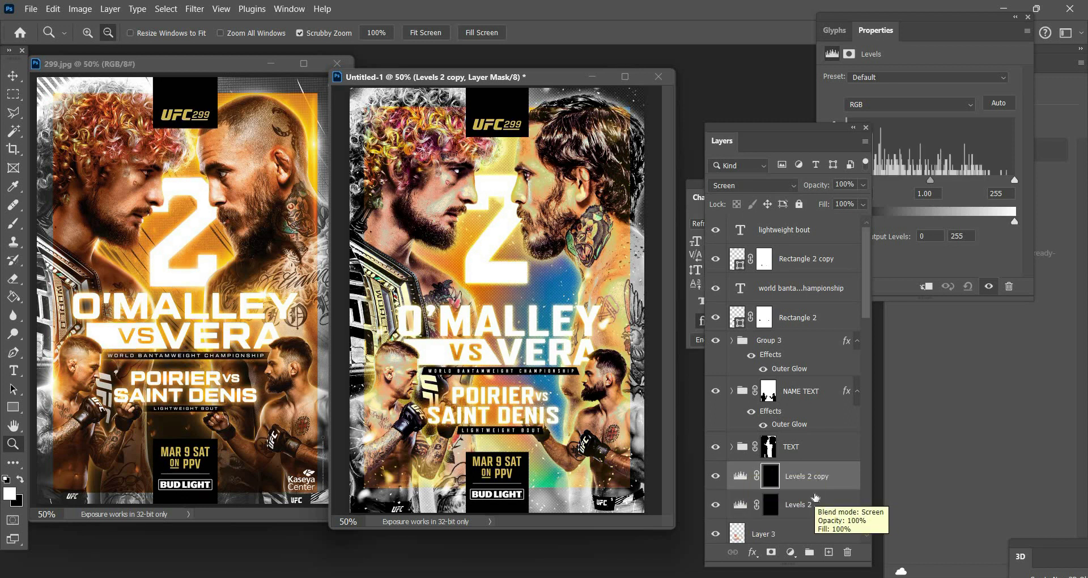
pyautogui.hotkey('ctrl', 'j')
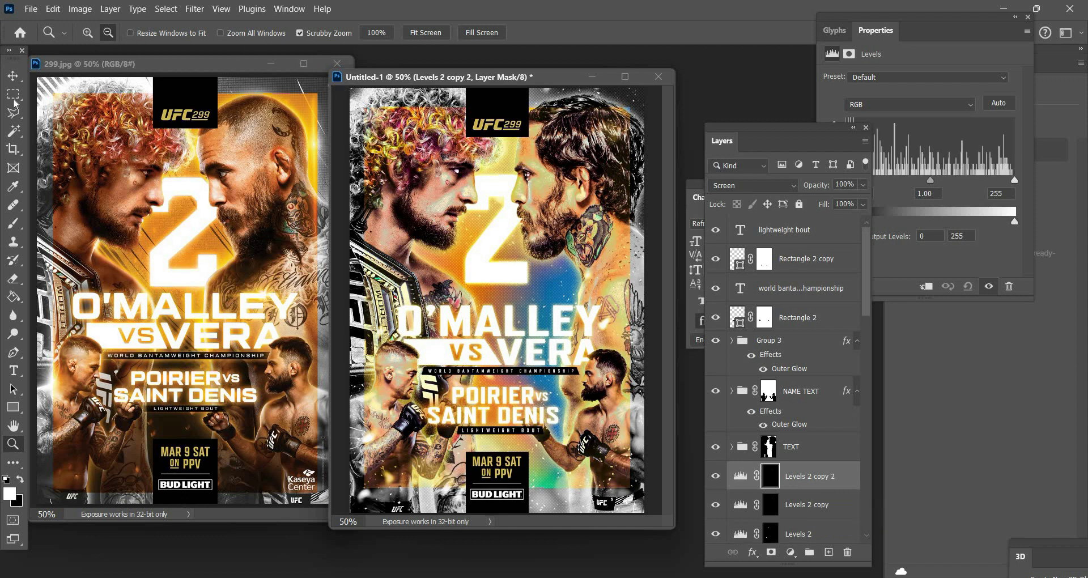
# - Select the area around the large left fighter's eye, fill it with black on the Levels 2 copy 2 mask and deselect
pyautogui.press('m')
pyautogui.moveTo(472, 193); pyautogui.dragTo(440, 151)
pyautogui.rightClick(466, 183)
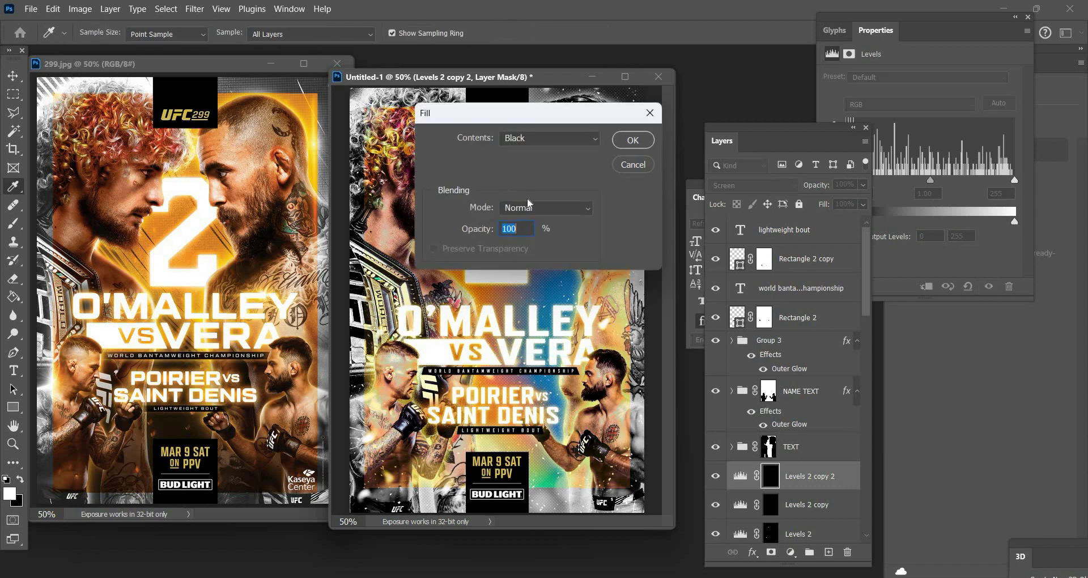
pyautogui.click(637, 141)
pyautogui.rightClick(510, 196)
pyautogui.click(533, 202)
# - Group Levels 2 and its two copies and add a layer mask to the group
pyautogui.click(13, 443)
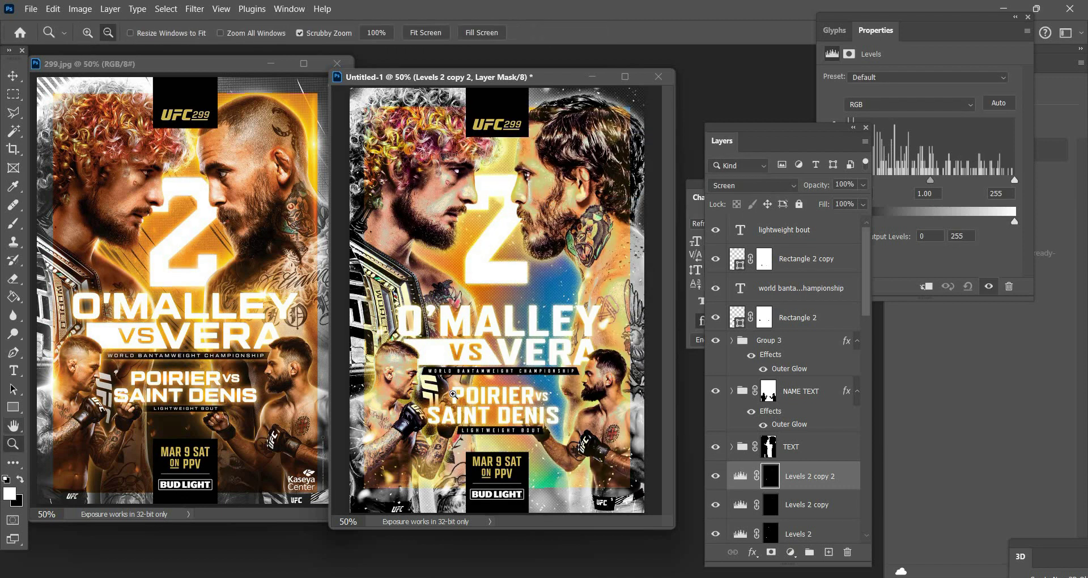
pyautogui.click(88, 32)
pyautogui.doubleClick(514, 408)
pyautogui.moveTo(669, 524); pyautogui.dragTo(734, 541)
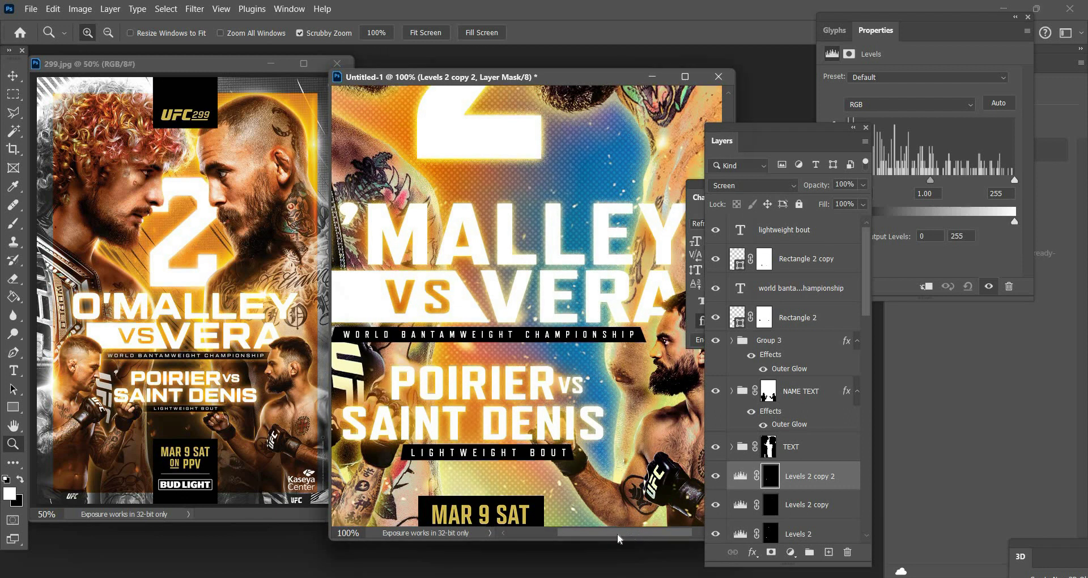
pyautogui.hscroll(-5, 612, 536)
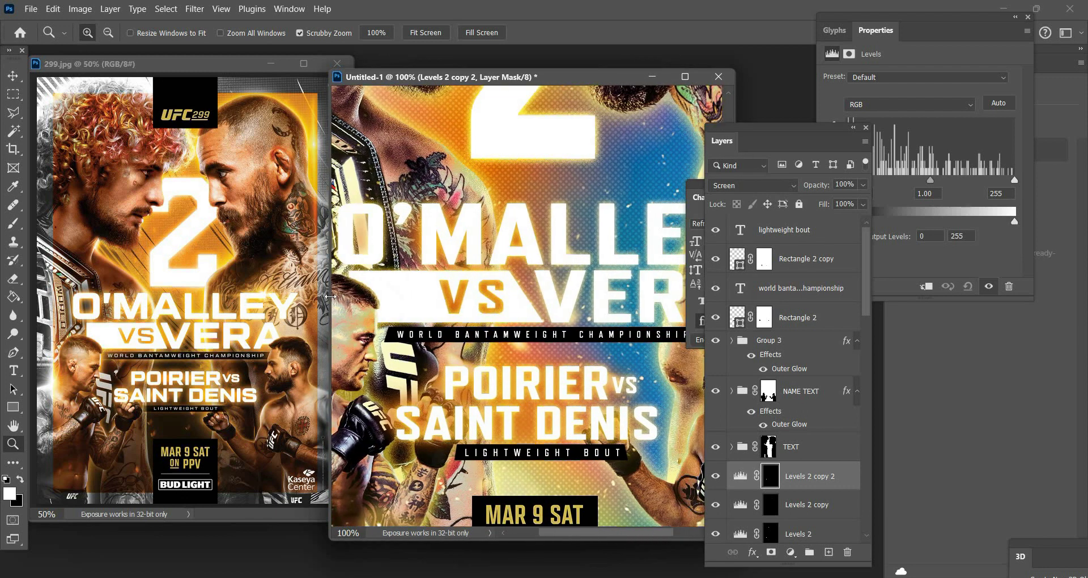
pyautogui.moveTo(413, 77); pyautogui.dragTo(366, 77)
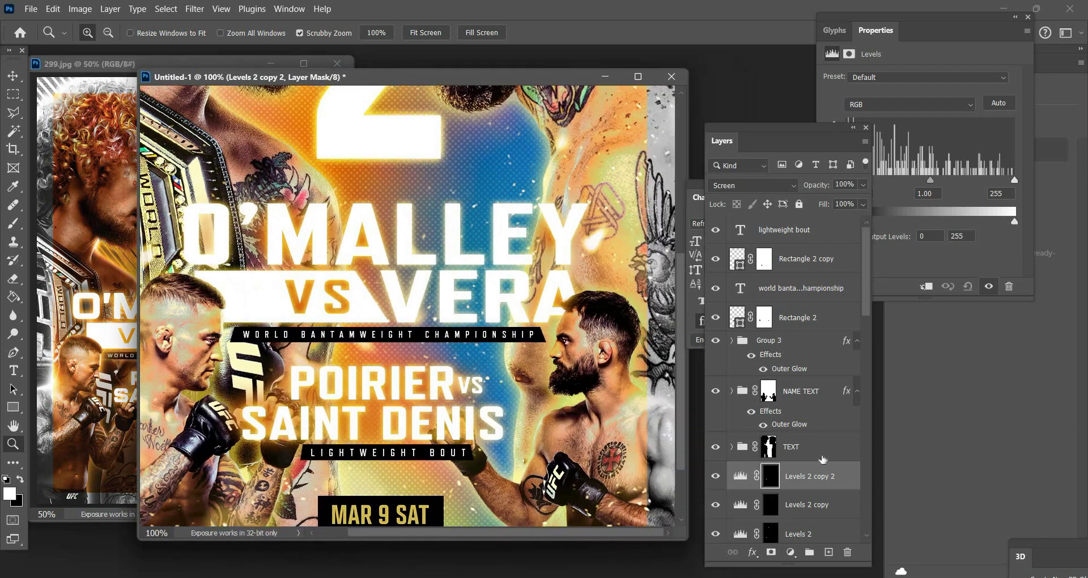
pyautogui.scroll(-3, 812, 457)
pyautogui.keyDown('shift'); pyautogui.click(812, 451); pyautogui.keyUp('shift')
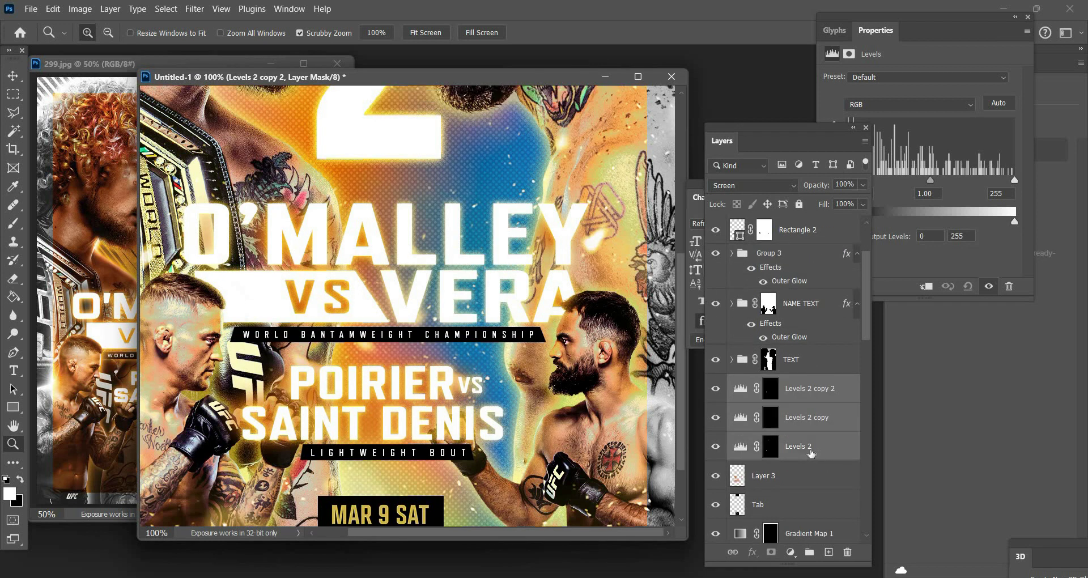
pyautogui.hotkey('ctrl', 'g')
pyautogui.click(771, 552)
# - Set up a black brush at size 20 for retouching the Group 4 mask around the lower fighters' eyes
pyautogui.press('d')
pyautogui.press('b')
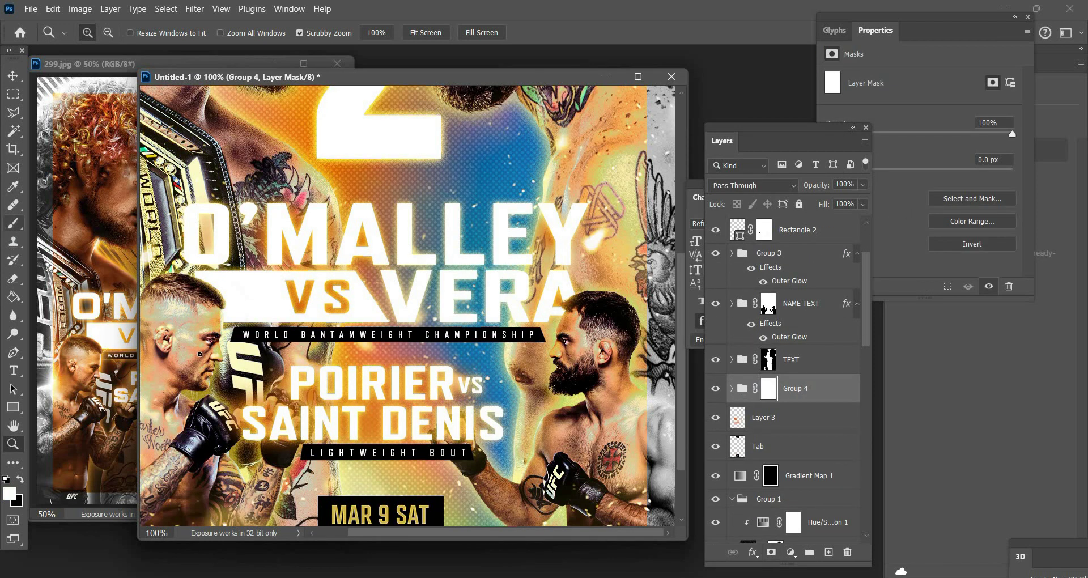
pyautogui.press('x')
pyautogui.press(']')
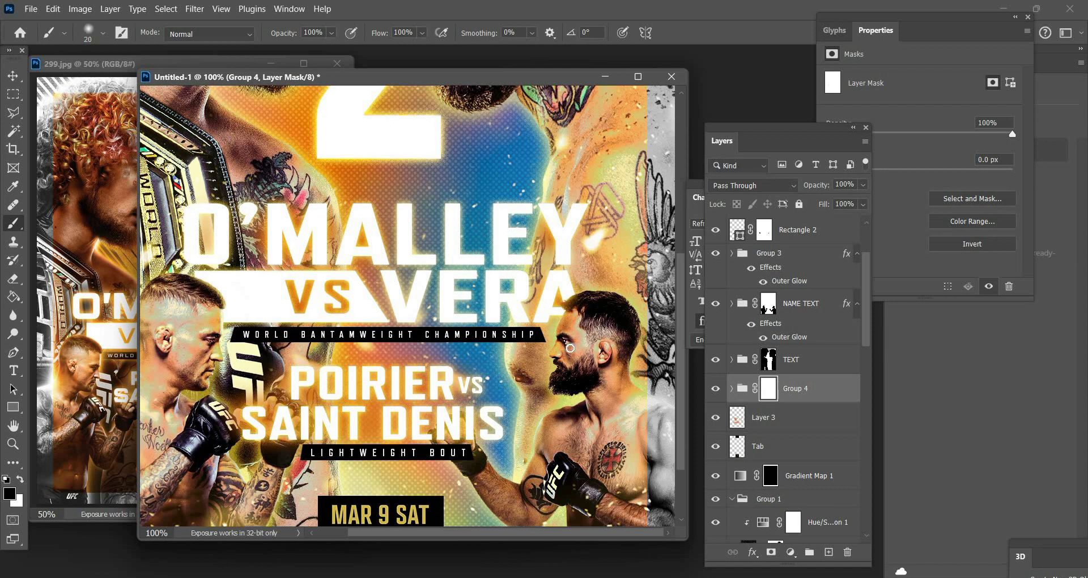
# - Add a Curves adjustment layer above Group 4, with the poster placed beside the reference image for comparison
pyautogui.press('z')
pyautogui.hotkey('ctrl', '-')
pyautogui.hotkey('ctrl', '-')
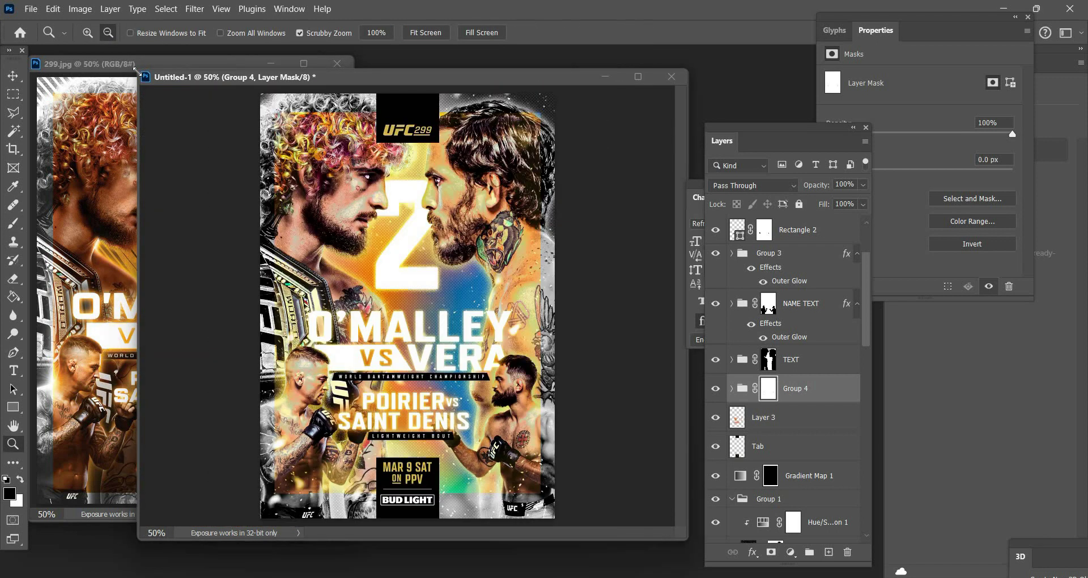
pyautogui.moveTo(254, 52); pyautogui.dragTo(308, 73)
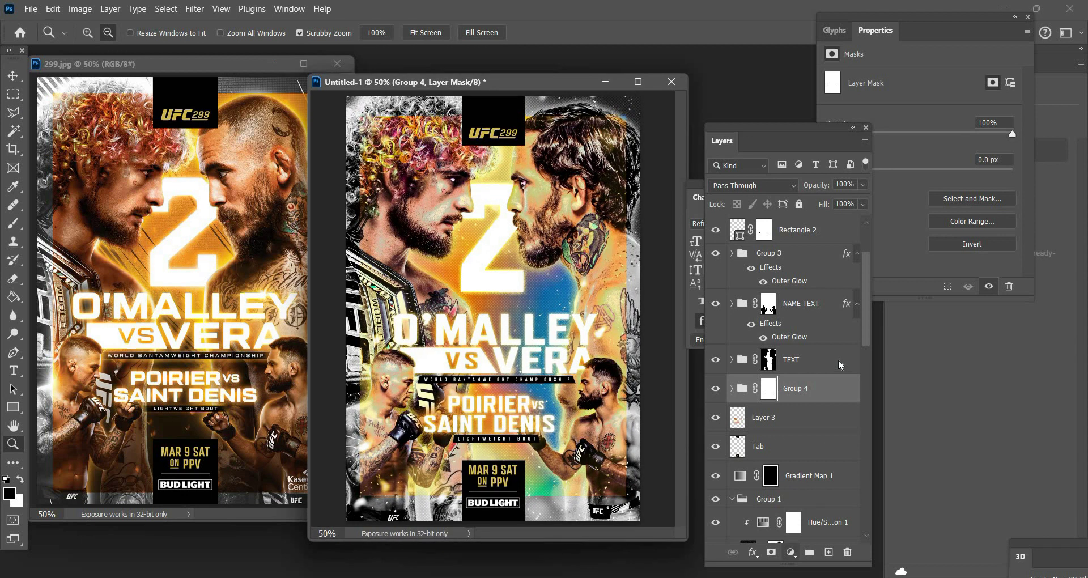
pyautogui.click(791, 552)
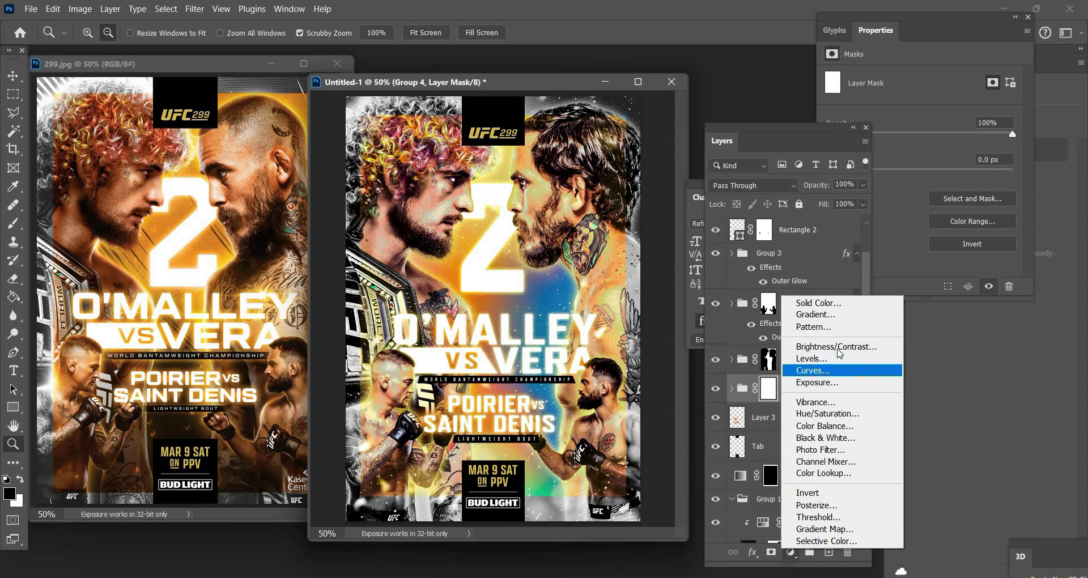
pyautogui.press('Up')
pyautogui.press('Up')
pyautogui.press('Return')
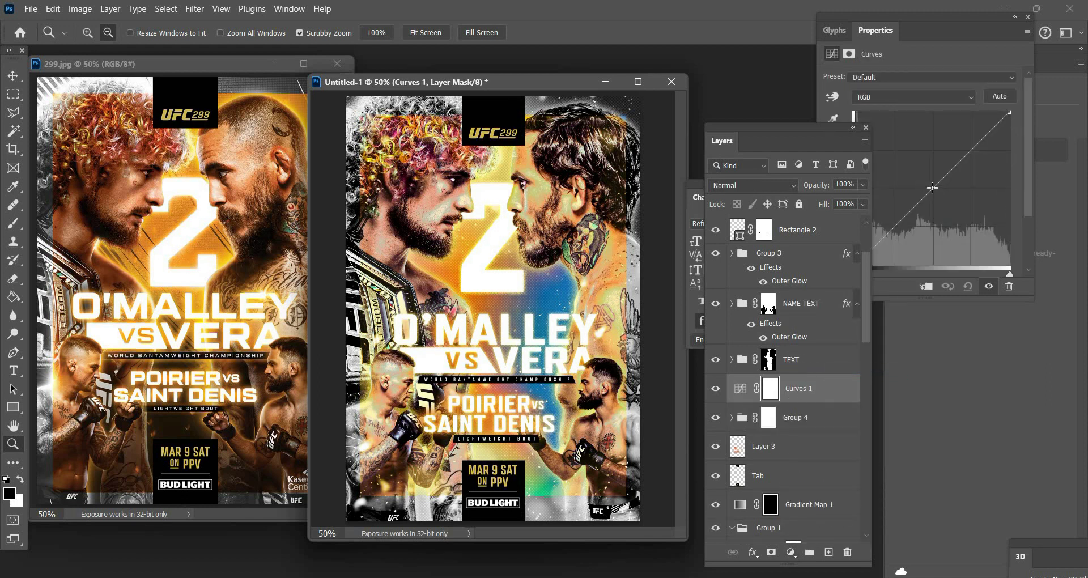
# - Place five control points along the RGB curve, from the shadows through the midtones to the highlights
pyautogui.click(931, 185)
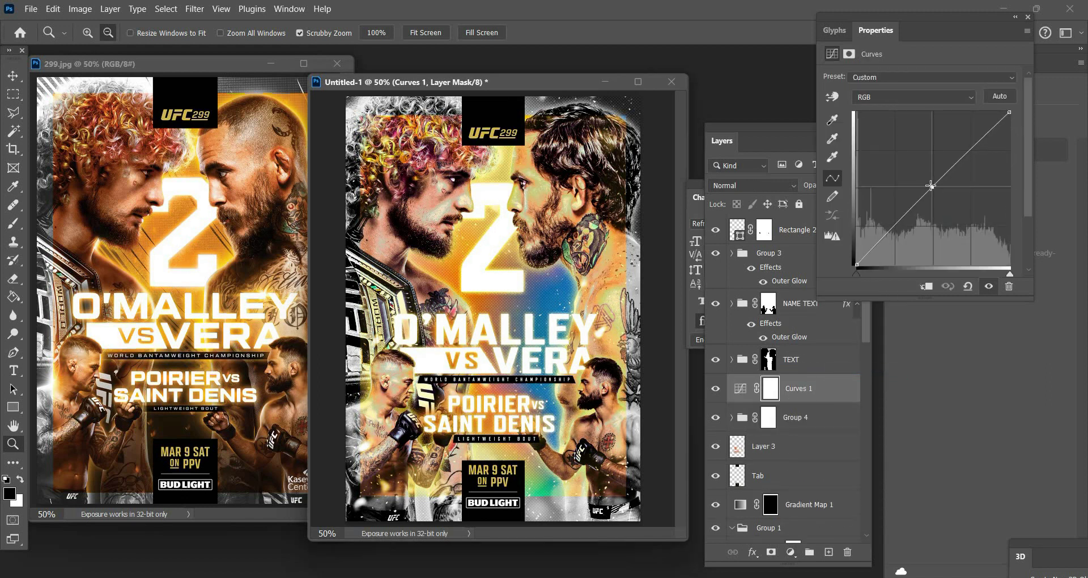
pyautogui.click(956, 162)
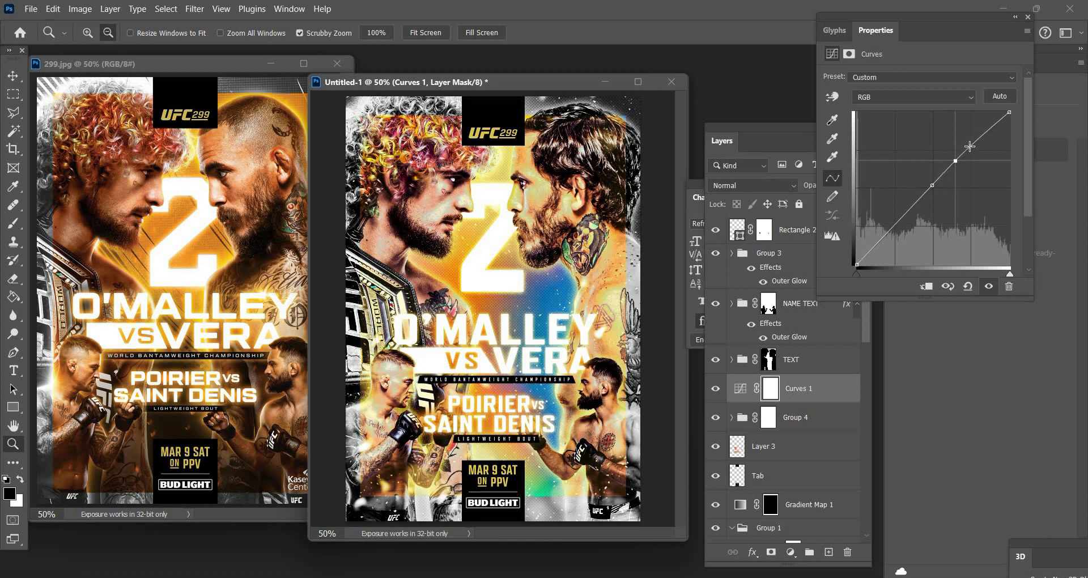
pyautogui.click(970, 147)
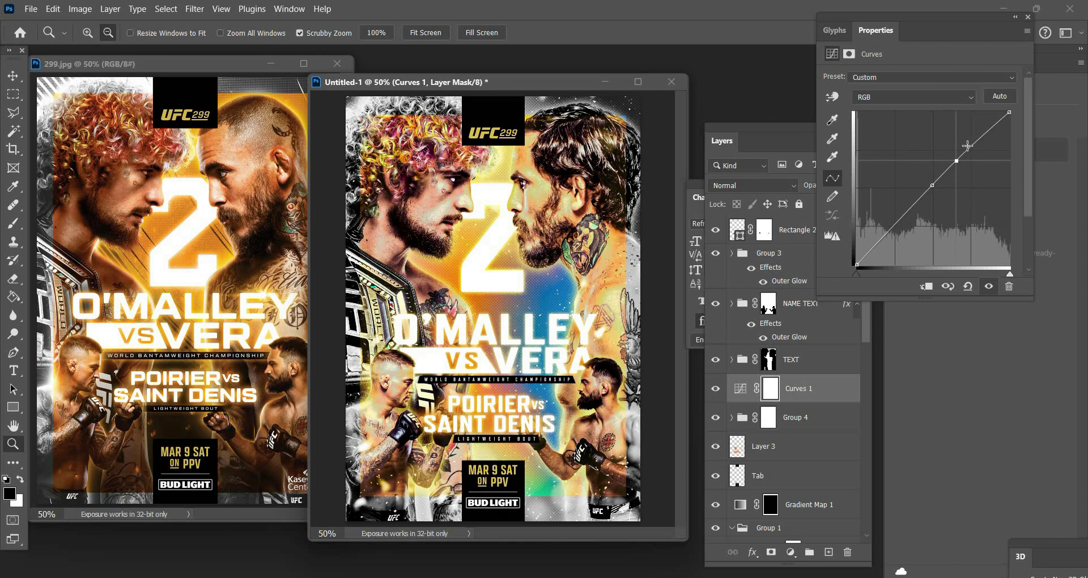
pyautogui.click(897, 226)
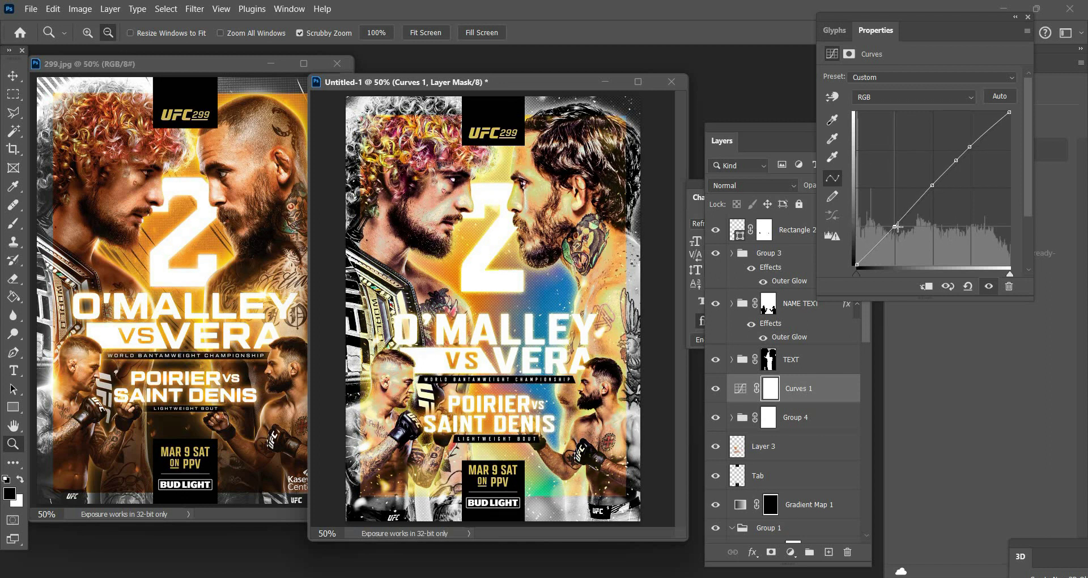
pyautogui.click(875, 248)
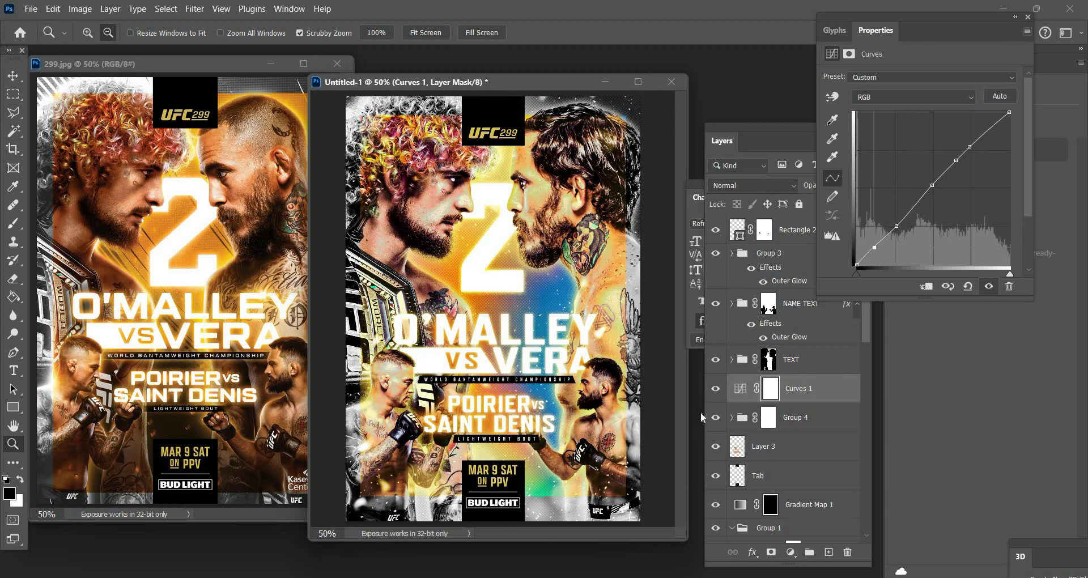
# - Delete the Curves 1 layer mask, reduce the layer's opacity to 30% and check its effect
pyautogui.rightClick(772, 392)
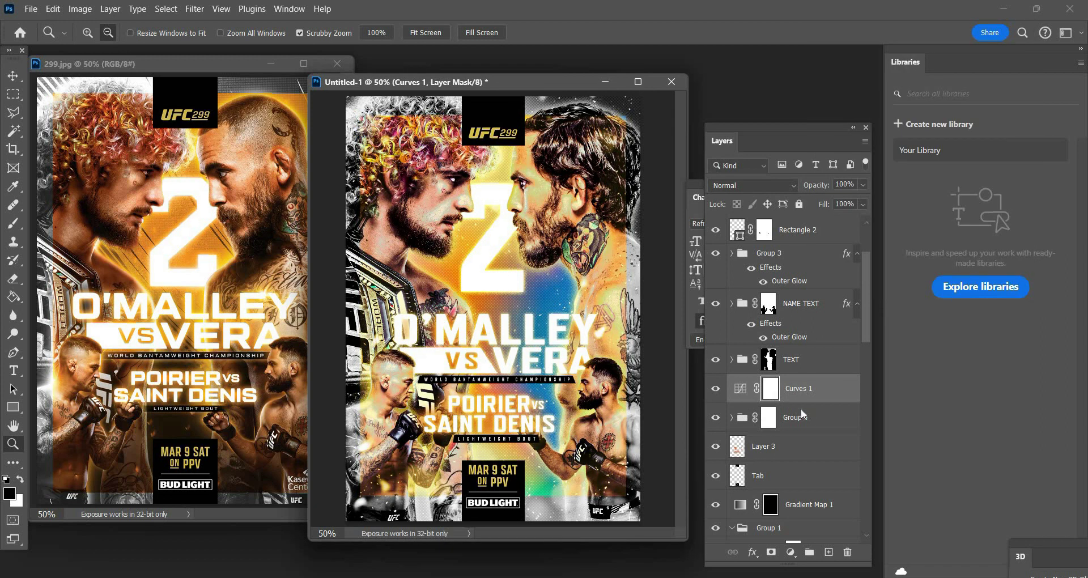
pyautogui.click(861, 185)
pyautogui.click(821, 199)
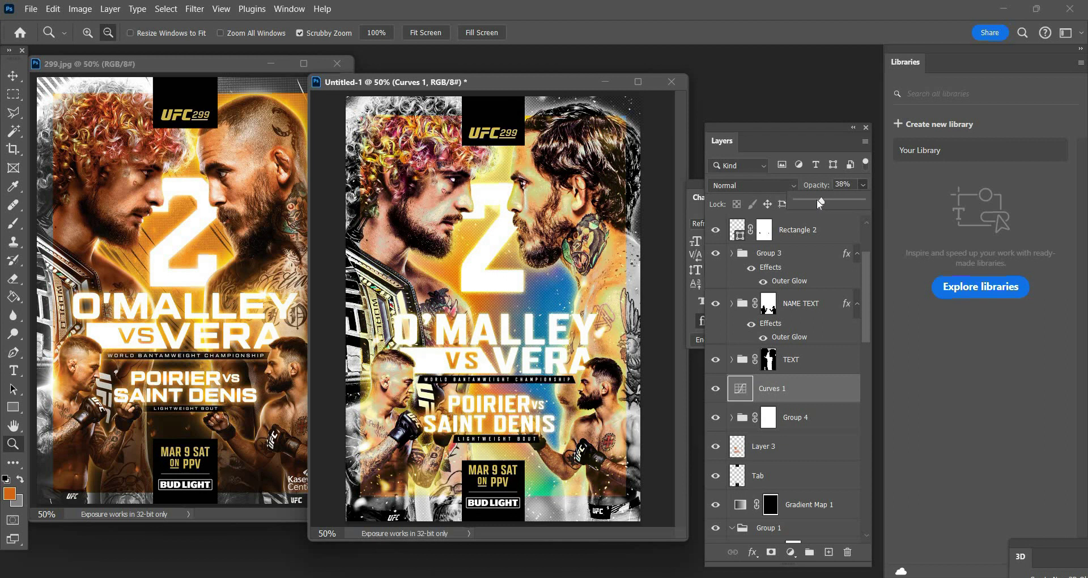
pyautogui.moveTo(817, 200); pyautogui.dragTo(816, 201)
pyautogui.click(716, 390)
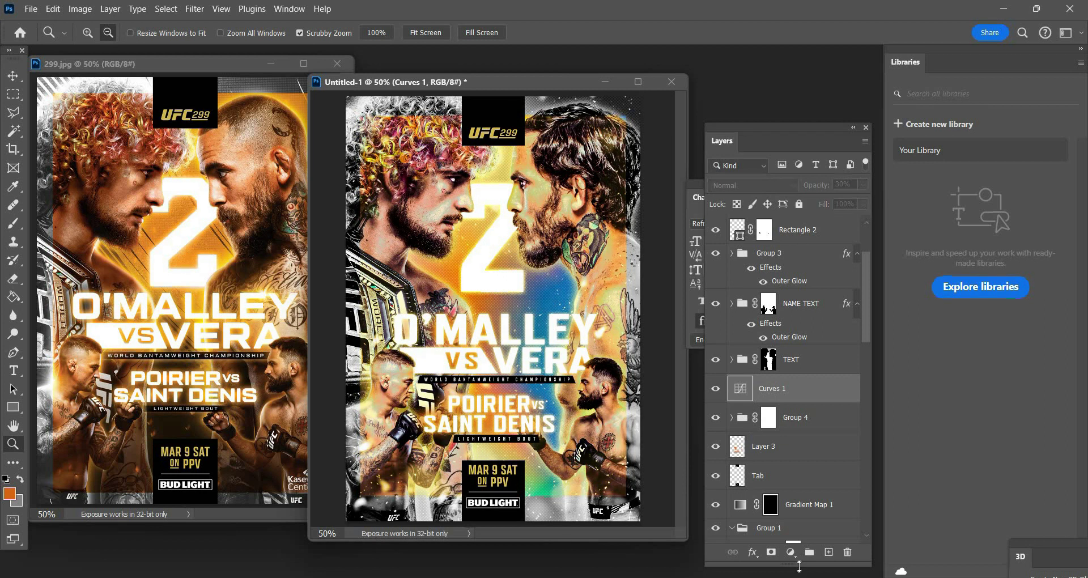
# - Add a Brightness/Contrast adjustment layer above Curves 1
pyautogui.rightClick(840, 342)
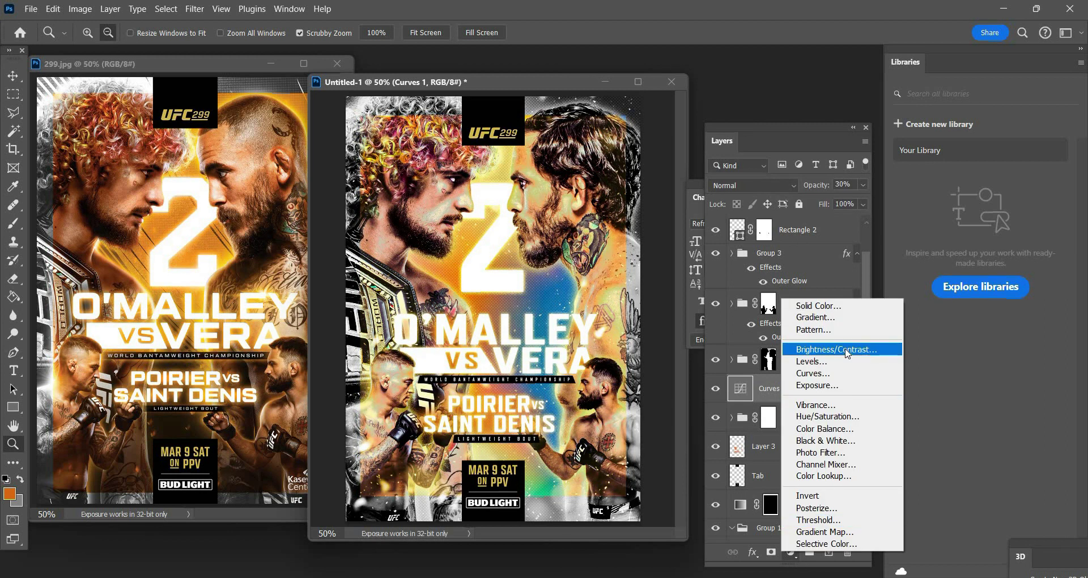
pyautogui.press('Return')
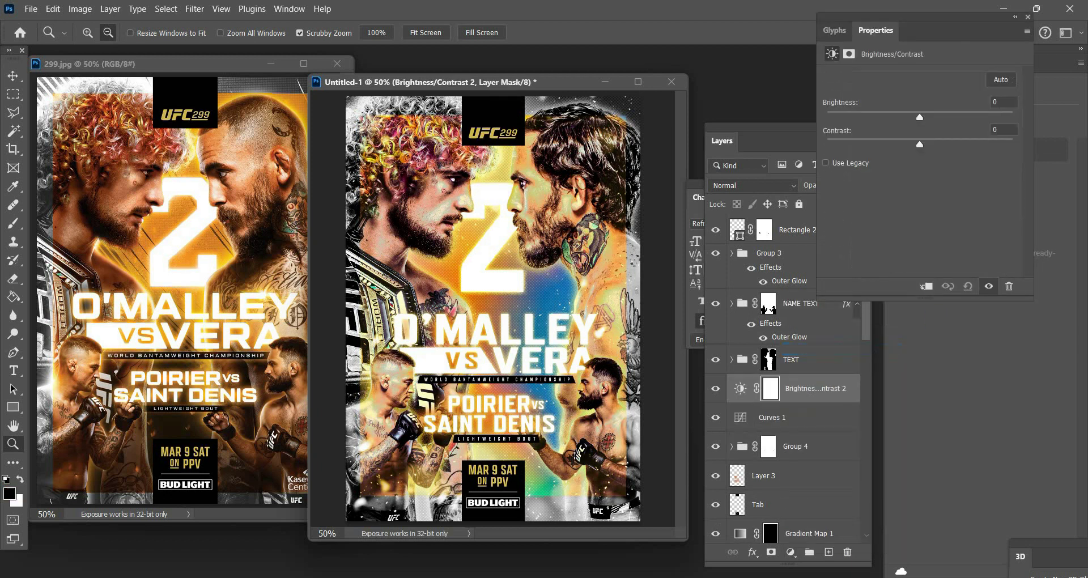
pyautogui.click(1008, 101)
# - Group all the text and banner layers from lightweight bout down to the TEXT group
pyautogui.click(792, 269)
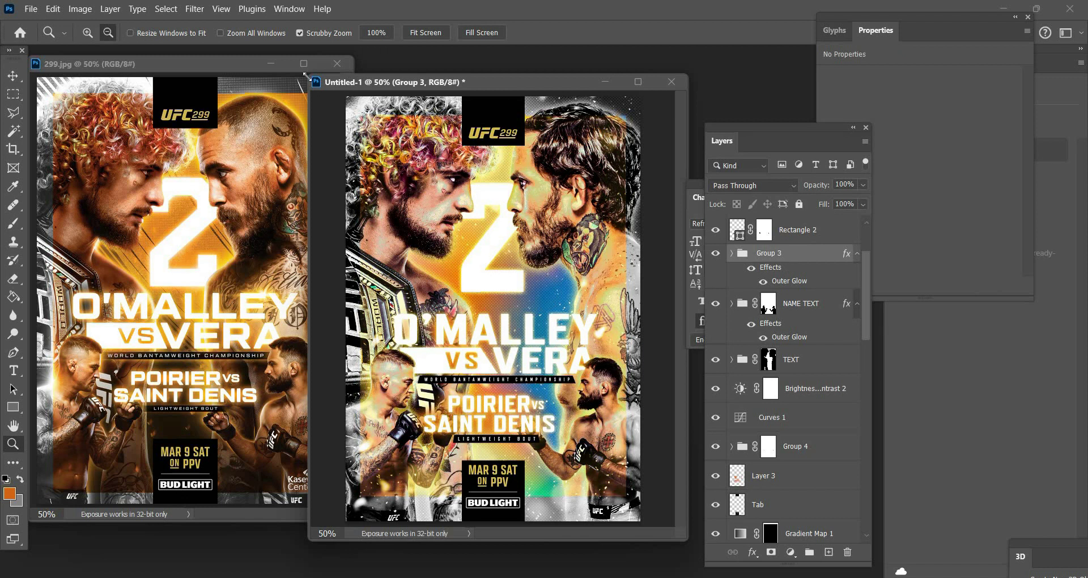
pyautogui.moveTo(354, 77); pyautogui.dragTo(380, 63)
pyautogui.click(784, 231)
pyautogui.scroll(3, 784, 232)
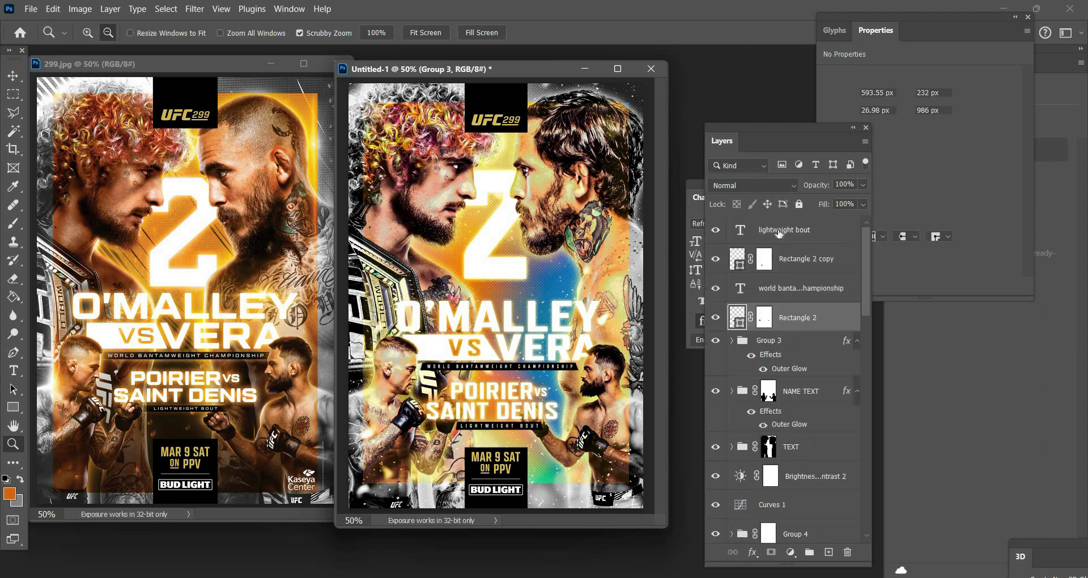
pyautogui.click(792, 242)
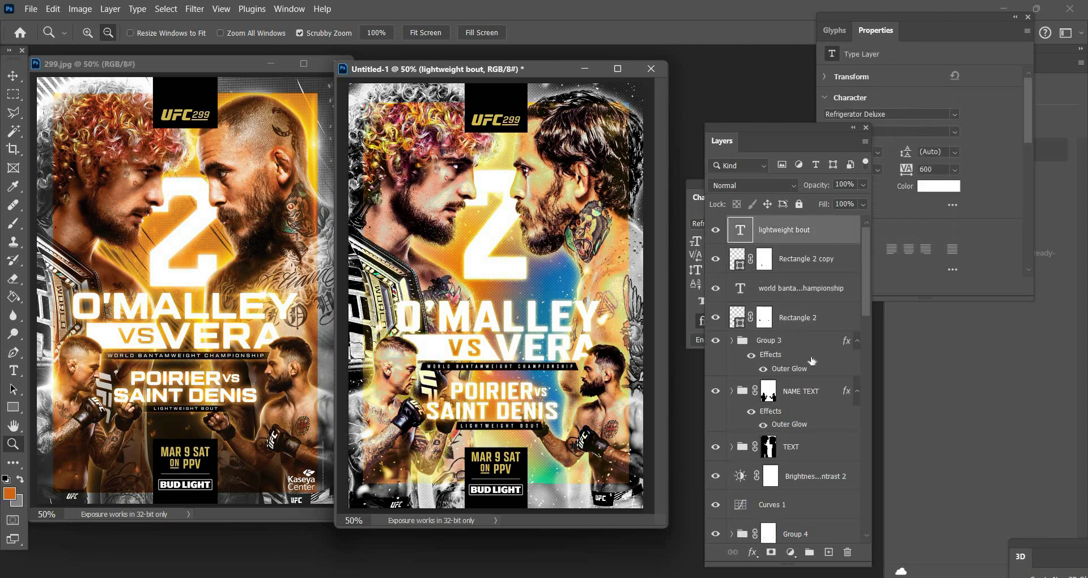
pyautogui.keyDown('shift'); pyautogui.click(812, 451); pyautogui.keyUp('shift')
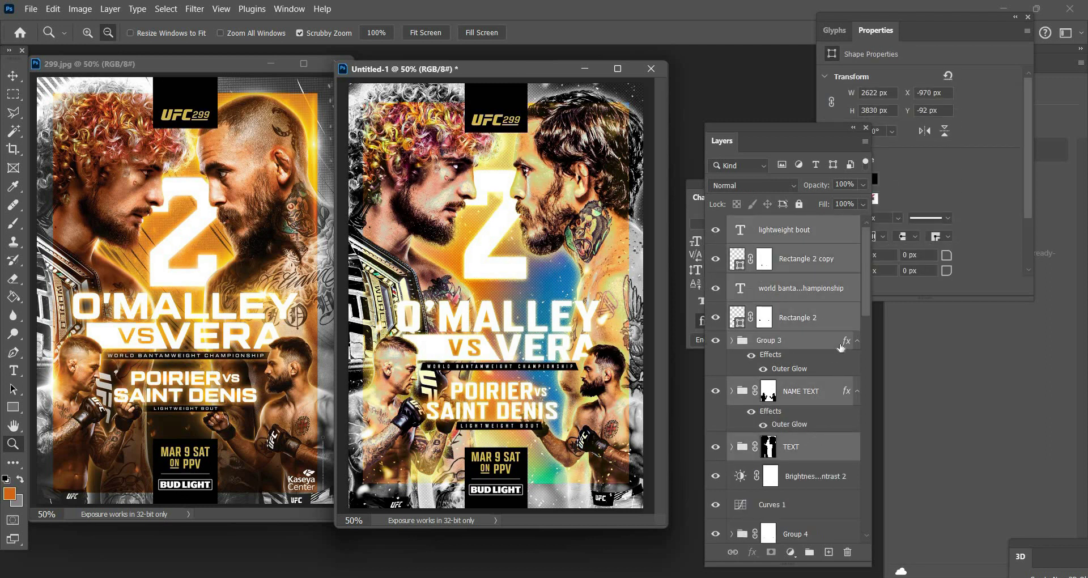
pyautogui.hotkey('ctrl', 'g')
# - Move the Tab layer directly below the new text group and group the two together
pyautogui.click(745, 366)
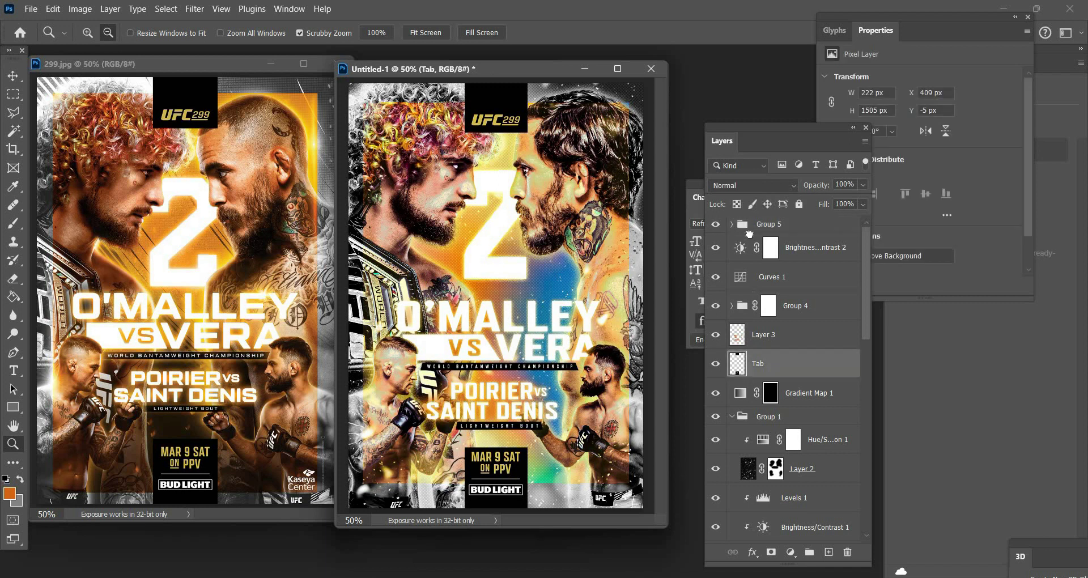
pyautogui.moveTo(769, 233); pyautogui.dragTo(769, 234)
pyautogui.keyDown('shift'); pyautogui.click(765, 228); pyautogui.keyUp('shift')
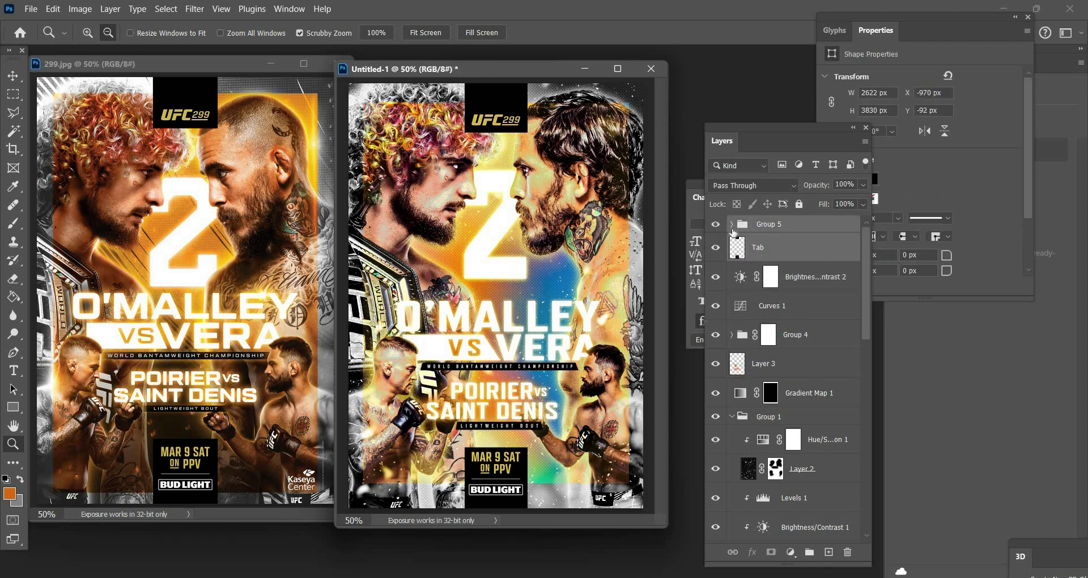
pyautogui.hotkey('ctrl', 'g')
# - Hide Group 6, stamp the visible artwork into a new layer above Brightness/Contrast 2, and show the group again
pyautogui.hotkey('ctrl', ',')
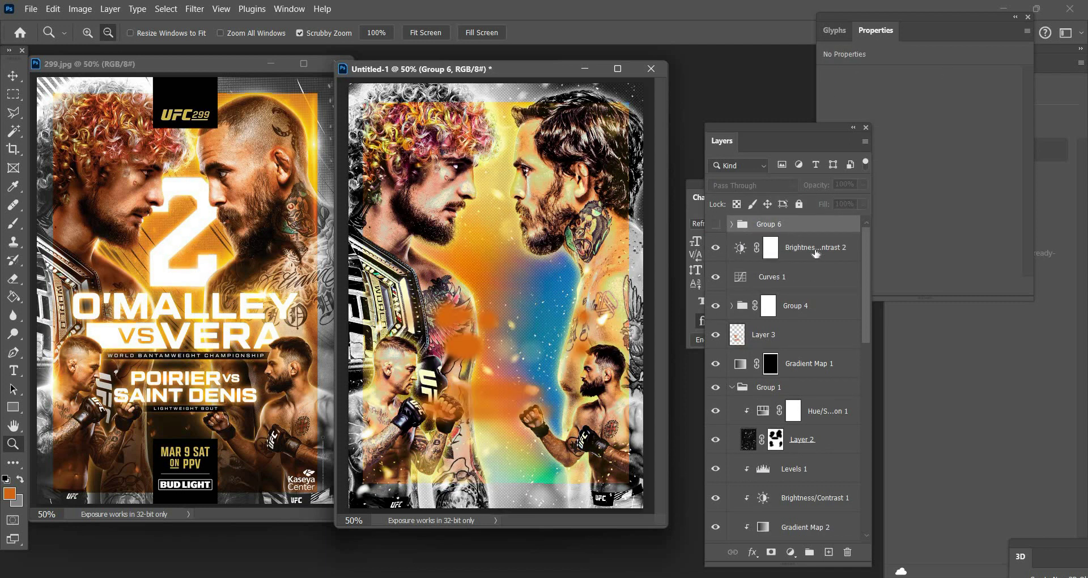
pyautogui.click(816, 254)
pyautogui.hotkey('ctrl', 'shift', 'alt', 'e')
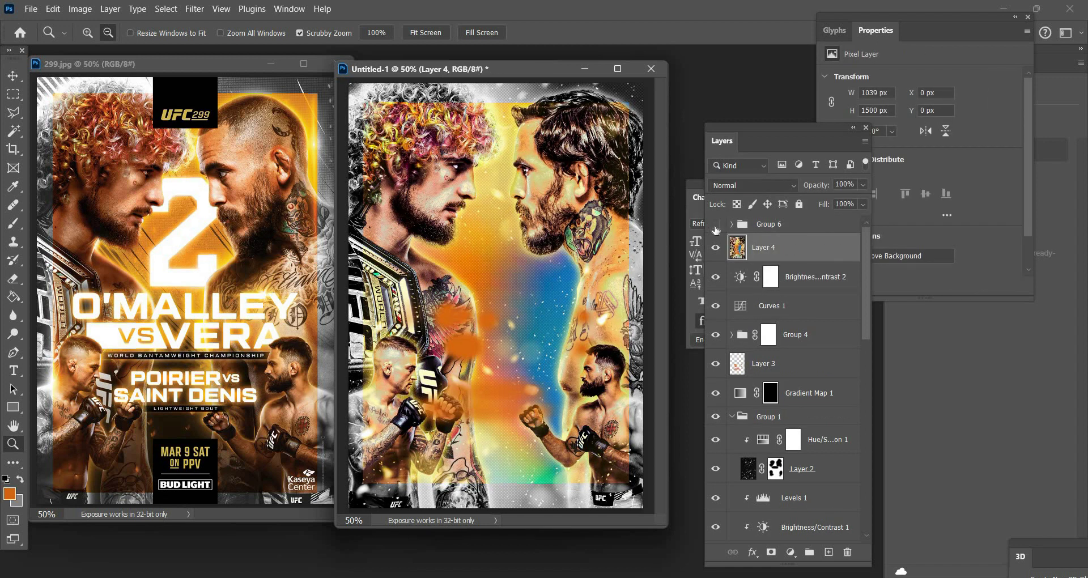
pyautogui.hotkey('ctrl', ',')
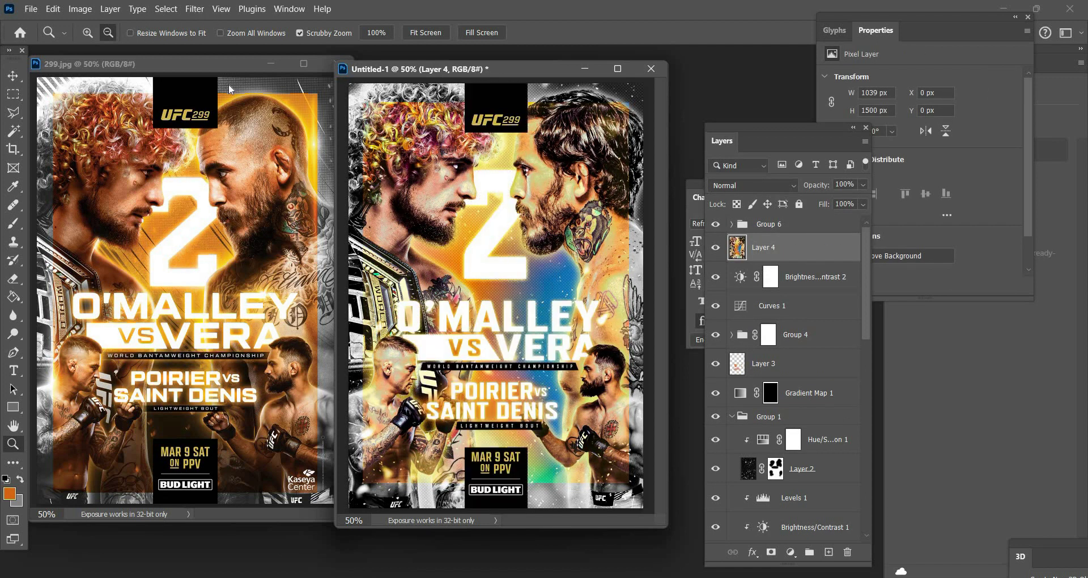
# - Open the stamped layer in the Camera Raw filter and set Contrast, Highlights and Shadows to +15 each
pyautogui.click(195, 9)
pyautogui.click(227, 123)
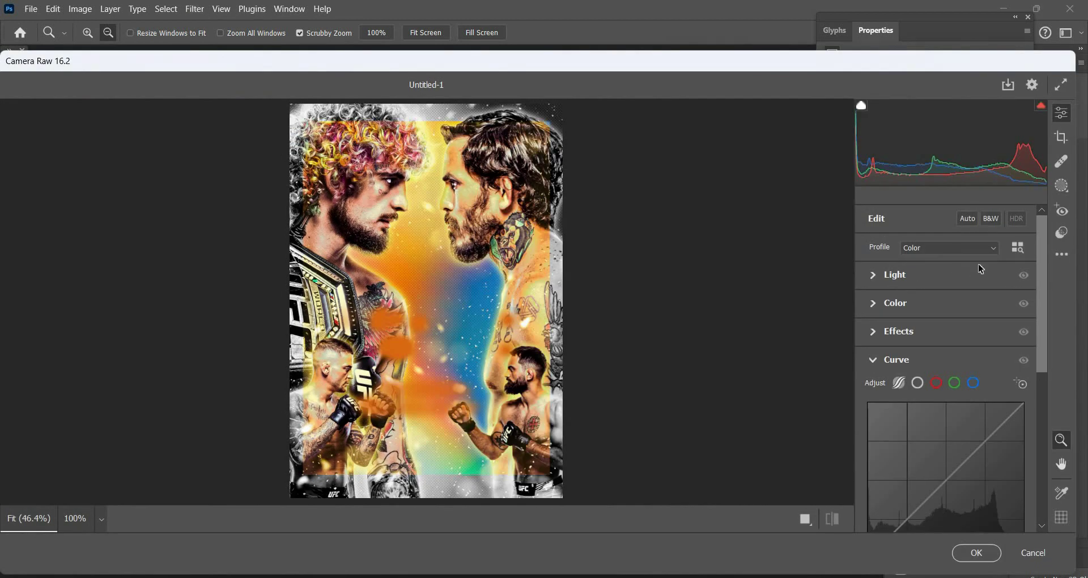
pyautogui.click(873, 278)
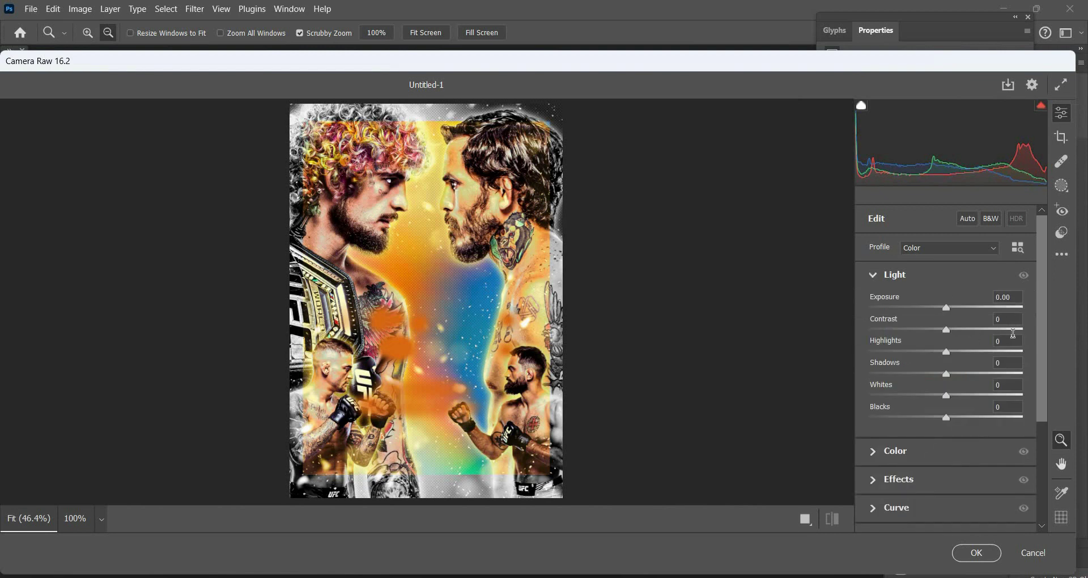
pyautogui.click(1007, 320)
pyautogui.write('15')
pyautogui.press('Tab')
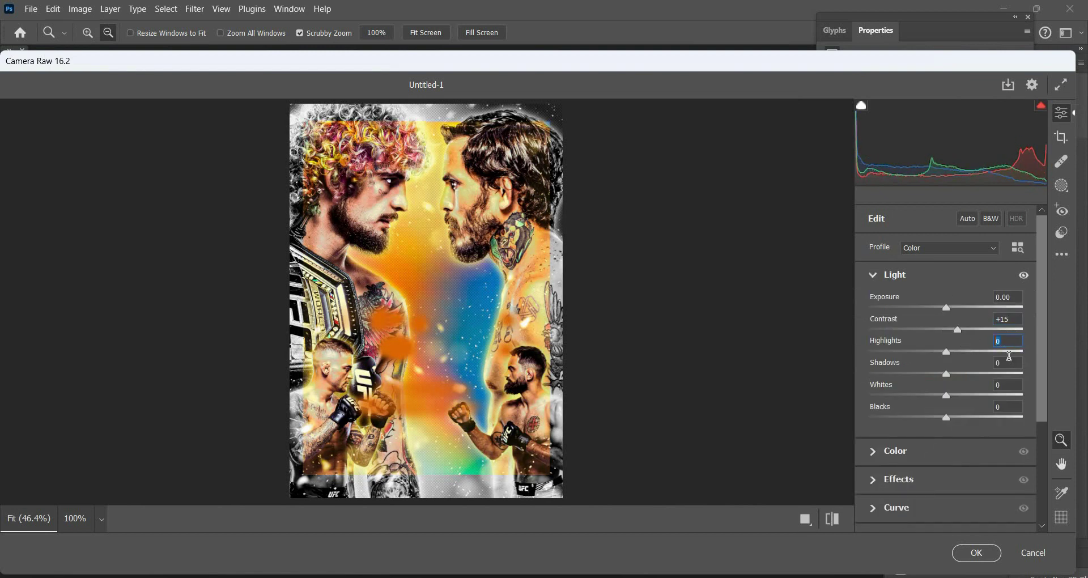
pyautogui.write('15')
pyautogui.press('Tab')
pyautogui.write('15')
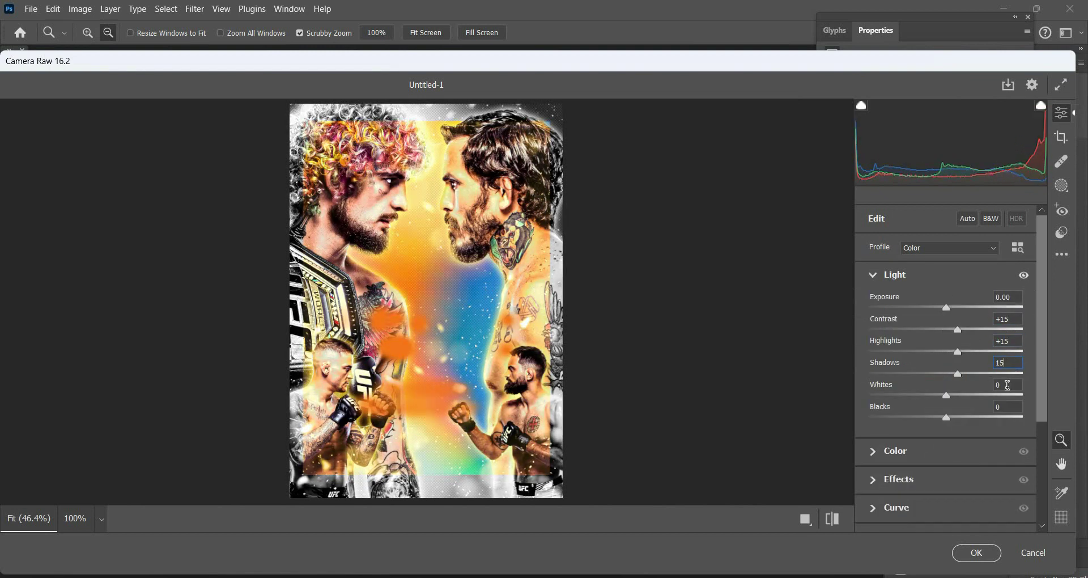
# - Set Whites to +5 and Blacks to -19 in the Camera Raw light settings
pyautogui.press('Tab')
pyautogui.write('5')
pyautogui.write('19')
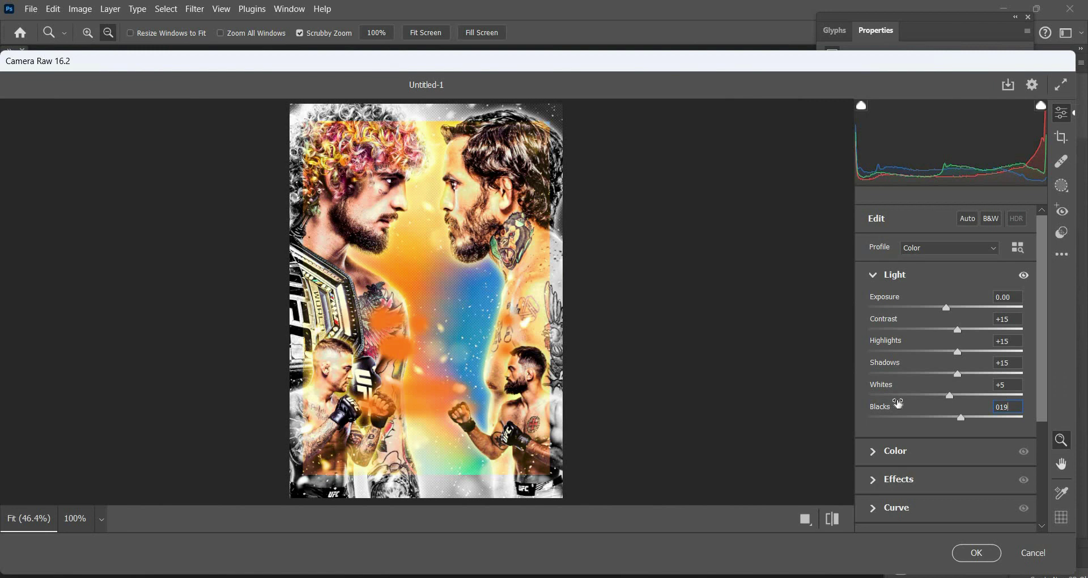
pyautogui.click(901, 402)
pyautogui.write('-19')
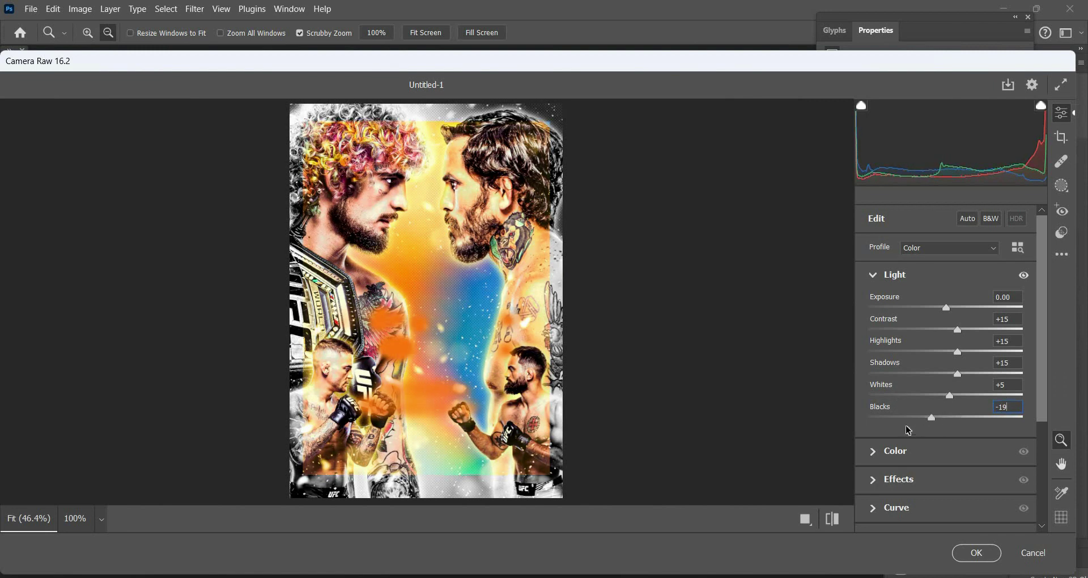
# - Set Vibrance and Saturation to +5 and Temperature and Tint to +2 in the Camera Raw colour settings
pyautogui.scroll(-2, 935, 413)
pyautogui.click(1003, 379)
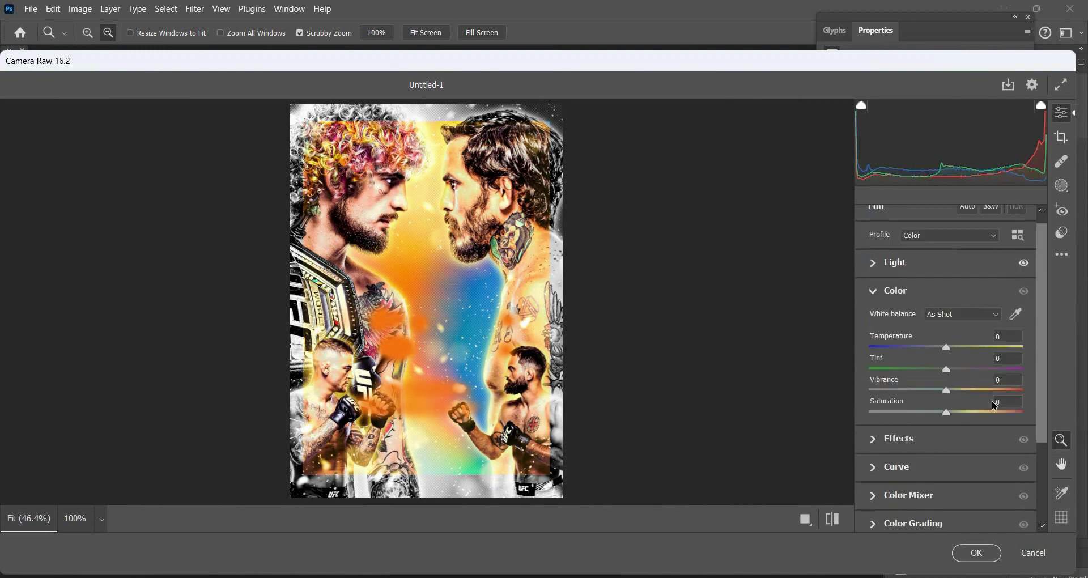
pyautogui.click(1002, 403)
pyautogui.write('5')
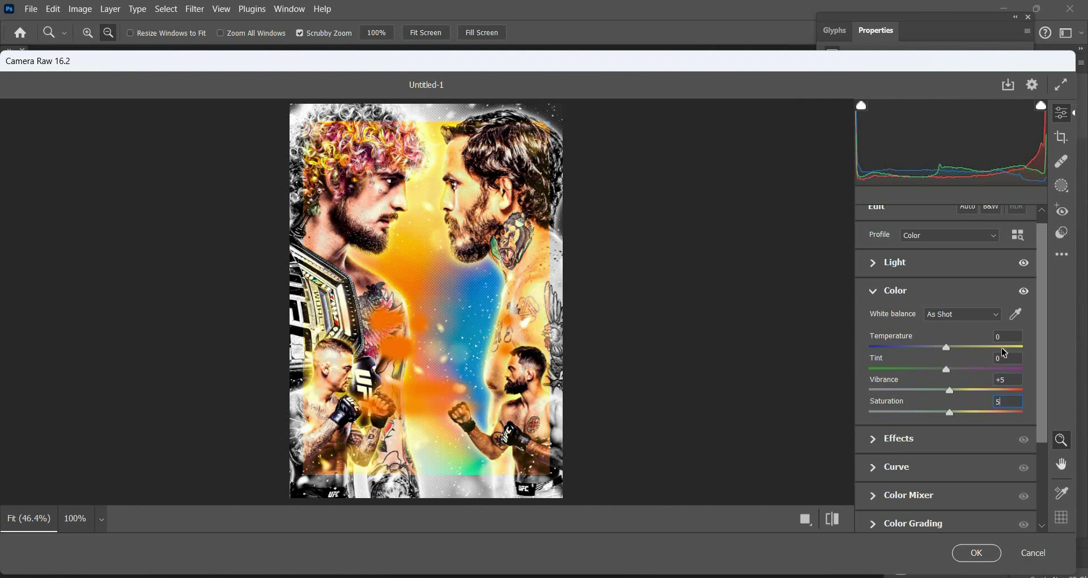
pyautogui.press('Tab')
pyautogui.write('2')
pyautogui.press('Tab')
pyautogui.write('2')
pyautogui.scroll(-3, 876, 427)
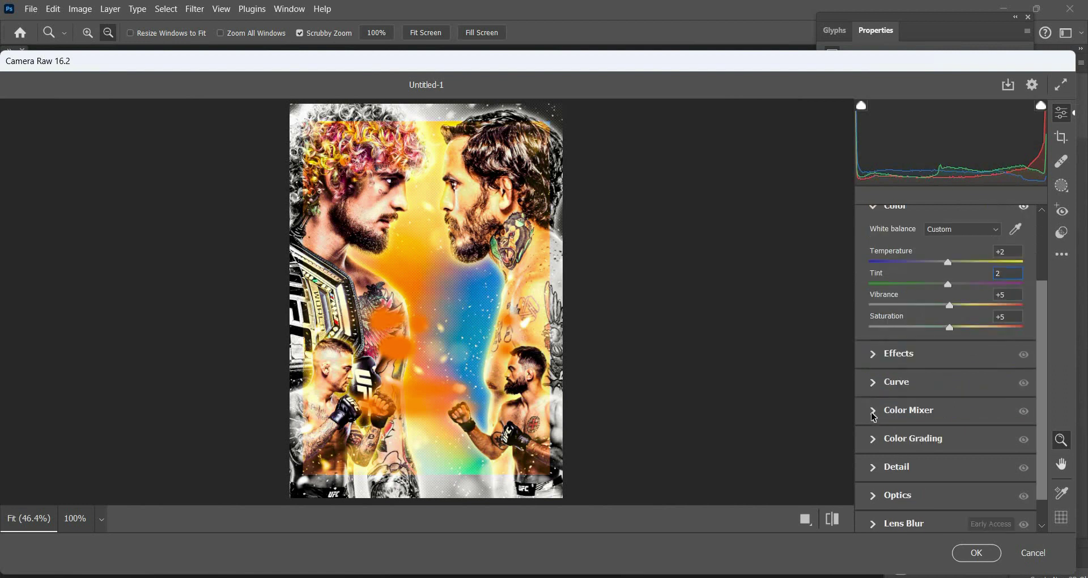
# - Color grade the midtones to hue 356, saturation 21 and the shadows to hue 13, saturation 15
pyautogui.click(876, 450)
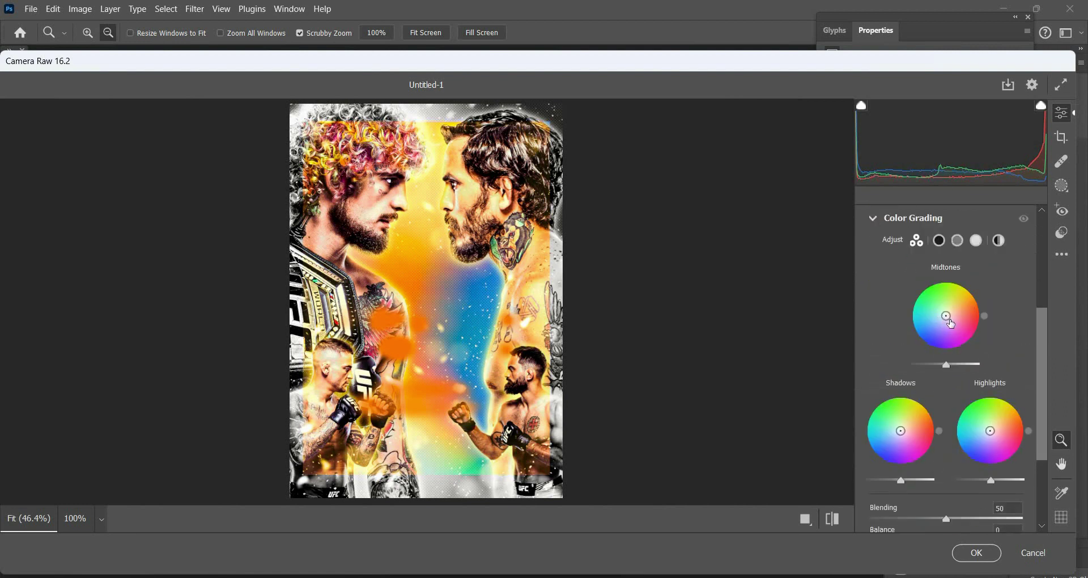
pyautogui.moveTo(946, 316); pyautogui.dragTo(952, 316)
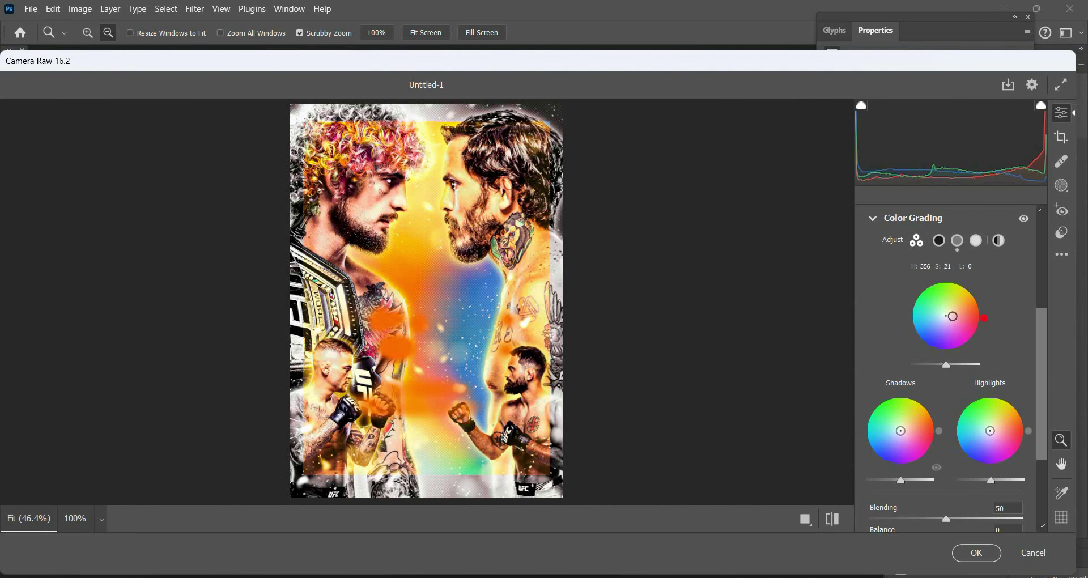
pyautogui.moveTo(901, 431); pyautogui.dragTo(905, 430)
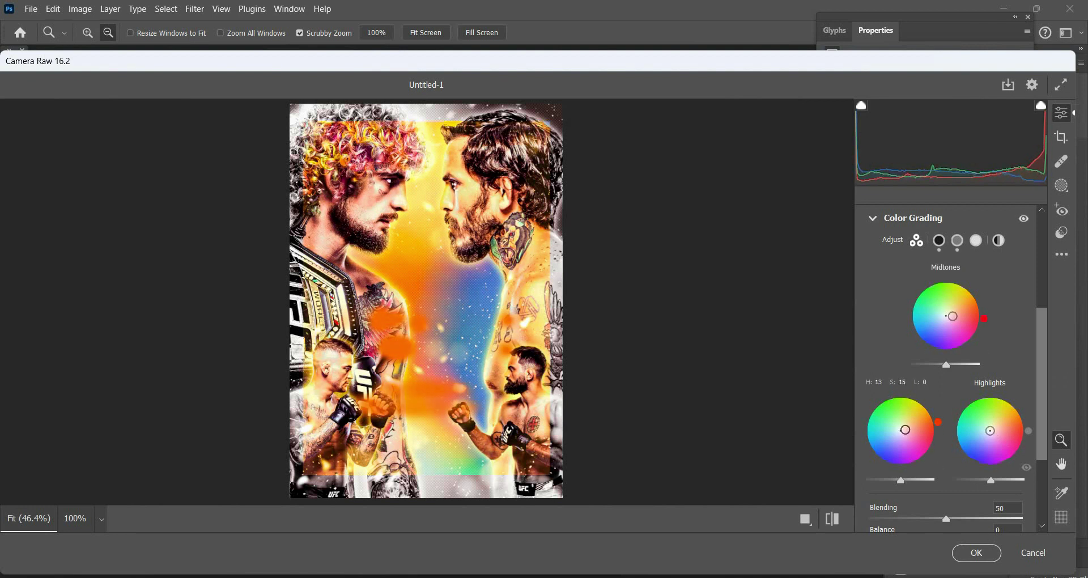
# - Color grade the highlights to hue 292, saturation 9, and set the Color Mixer's Magentas hue to +9, lowering the Purples hue too
pyautogui.moveTo(990, 431); pyautogui.dragTo(992, 433)
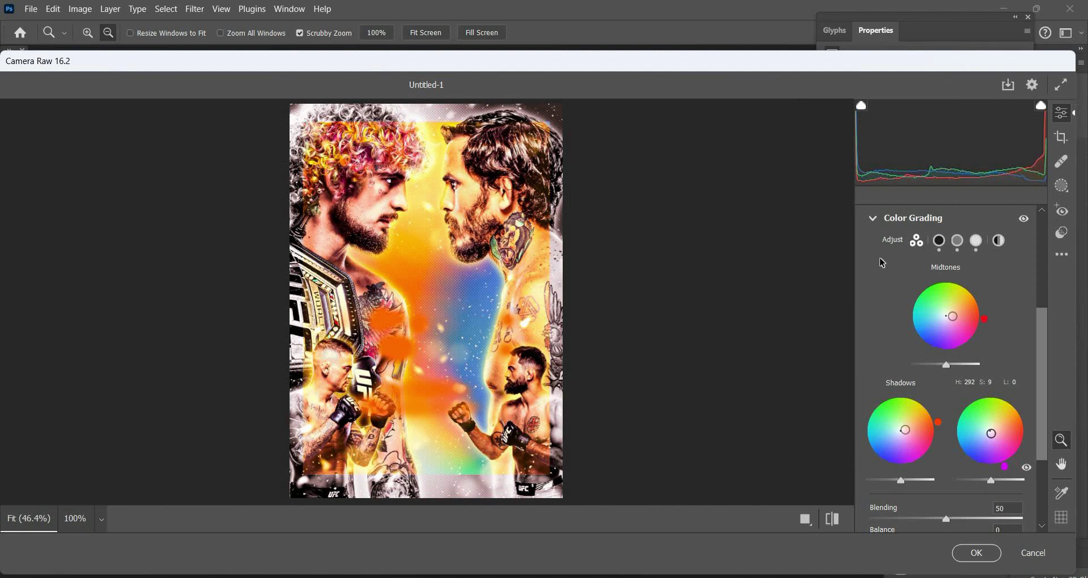
pyautogui.click(873, 222)
pyautogui.click(878, 382)
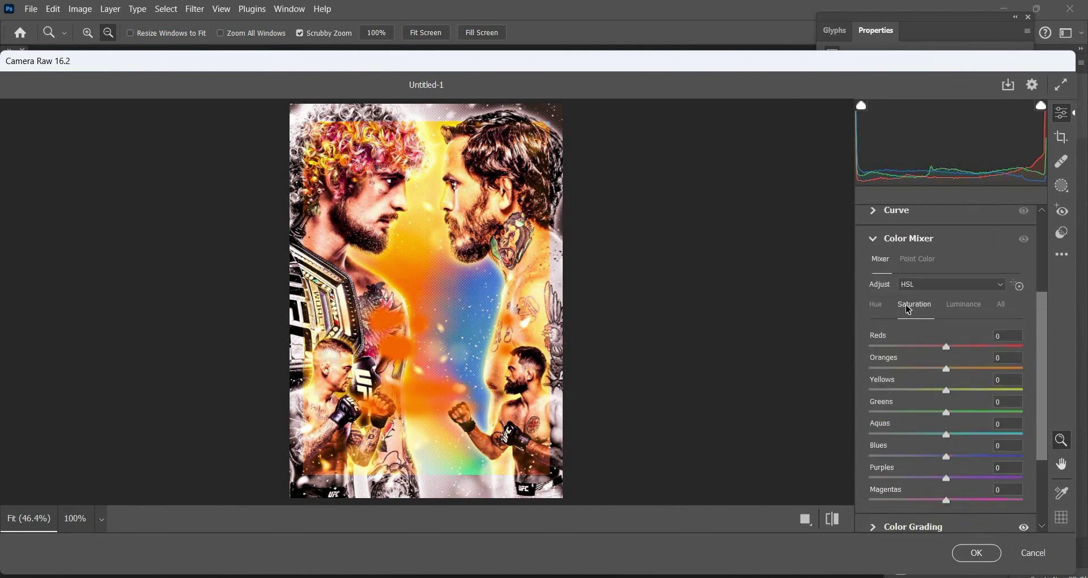
pyautogui.click(1002, 309)
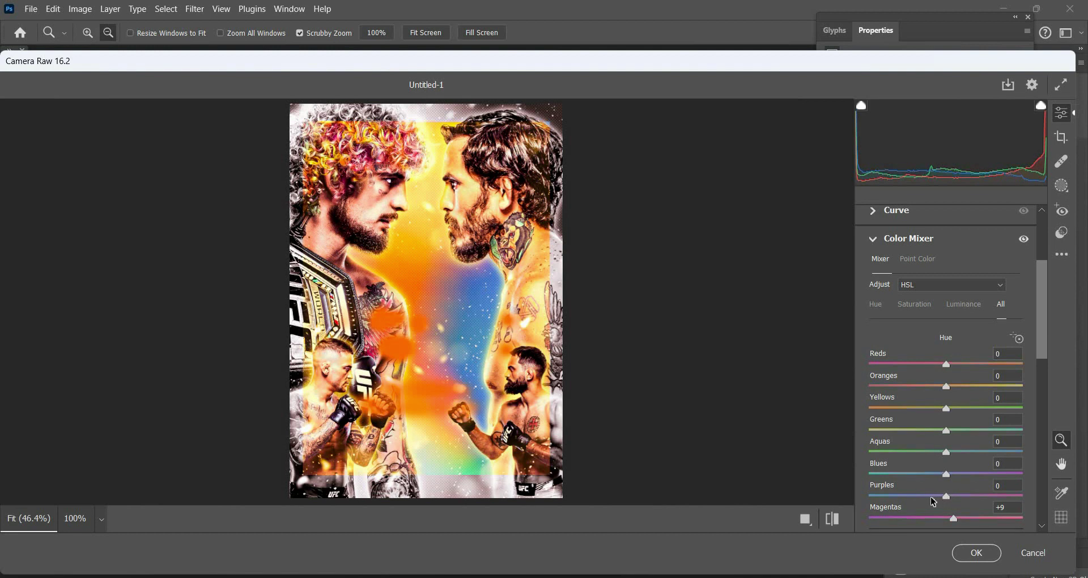
pyautogui.moveTo(927, 497); pyautogui.dragTo(926, 498)
pyautogui.click(872, 240)
# - Set Clarity to +16, Texture to +15 and Grain to 28 in the Camera Raw effects
pyautogui.click(1009, 321)
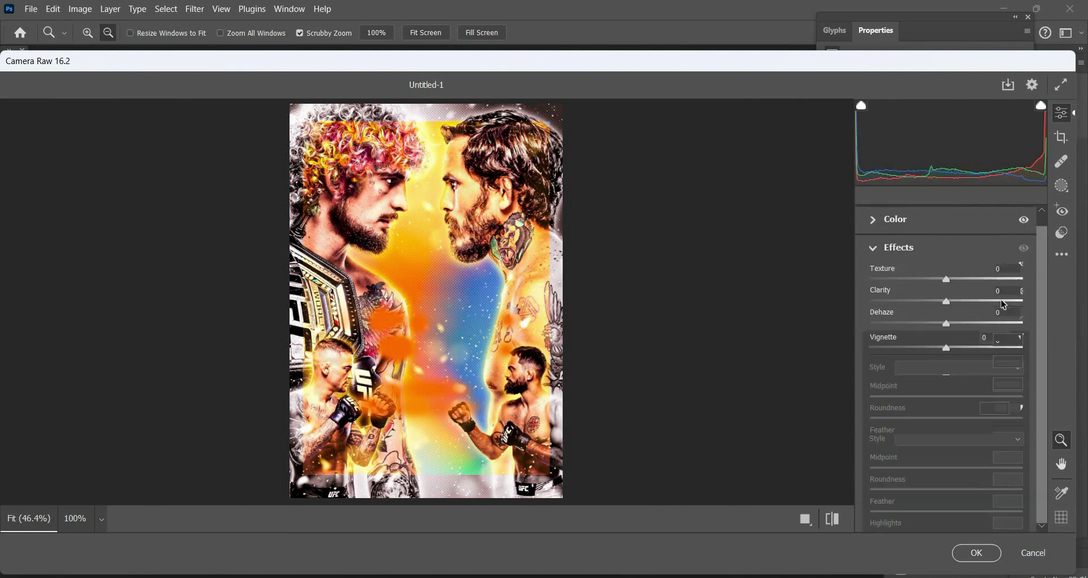
pyautogui.click(993, 291)
pyautogui.write('16')
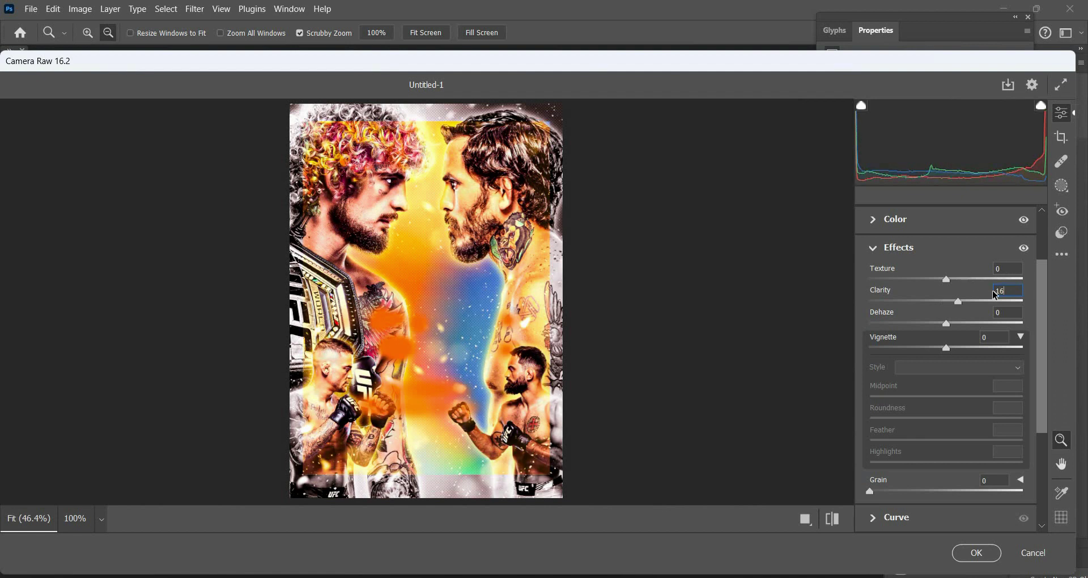
pyautogui.hotkey('shift', 'Tab')
pyautogui.write('15')
pyautogui.click(912, 492)
pyautogui.moveTo(906, 494); pyautogui.dragTo(912, 494)
# - Compare the before and after versions side by side at 100% and apply the Camera Raw filter
pyautogui.press('q')
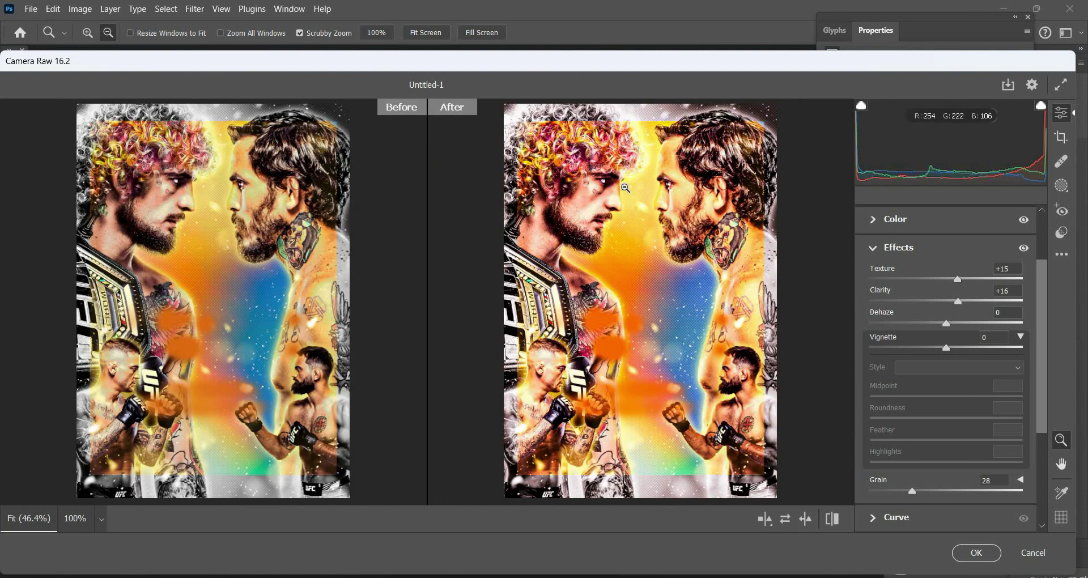
pyautogui.click(625, 187)
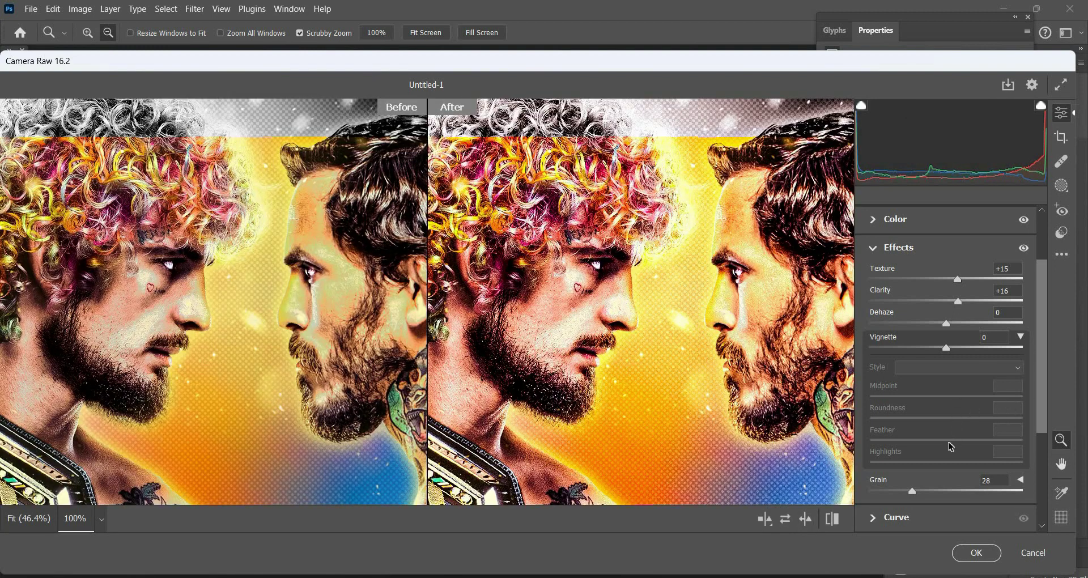
pyautogui.scroll(-5, 942, 450)
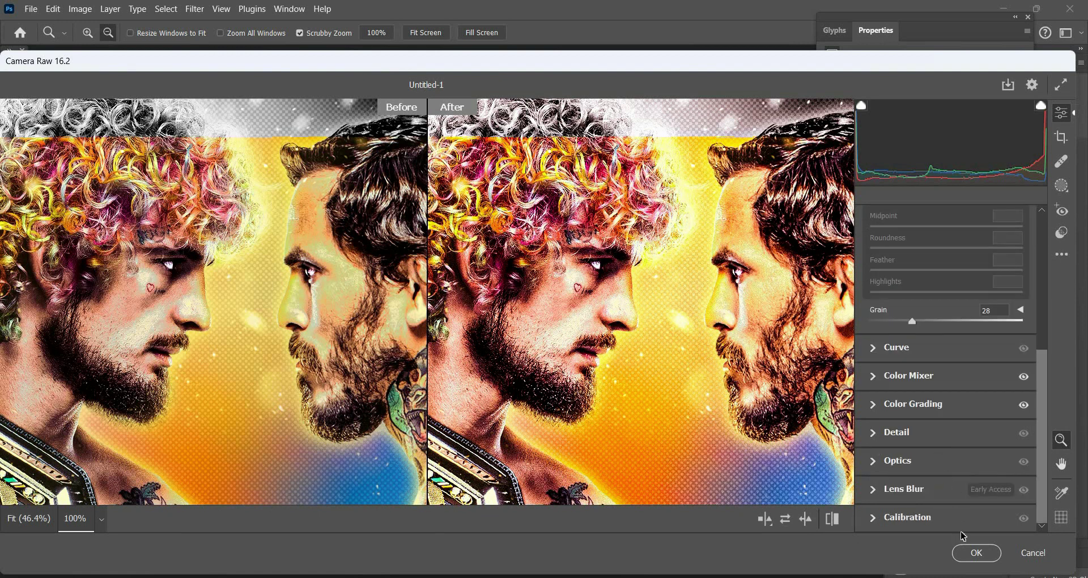
pyautogui.click(976, 554)
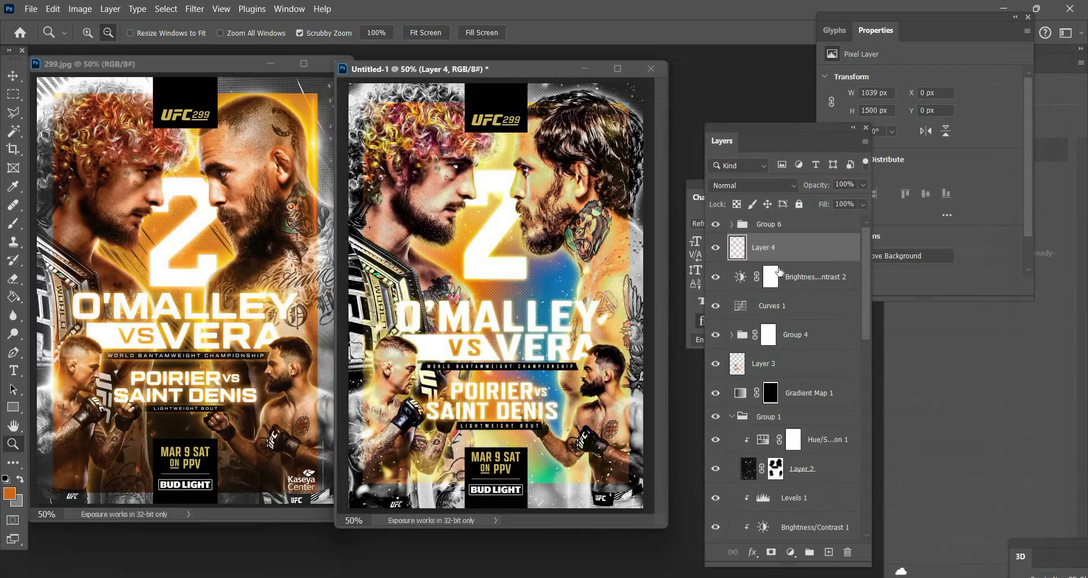
# - Compare the poster with and without the graded Layer 4 and reduce that layer's opacity to 25%
pyautogui.click(715, 247)
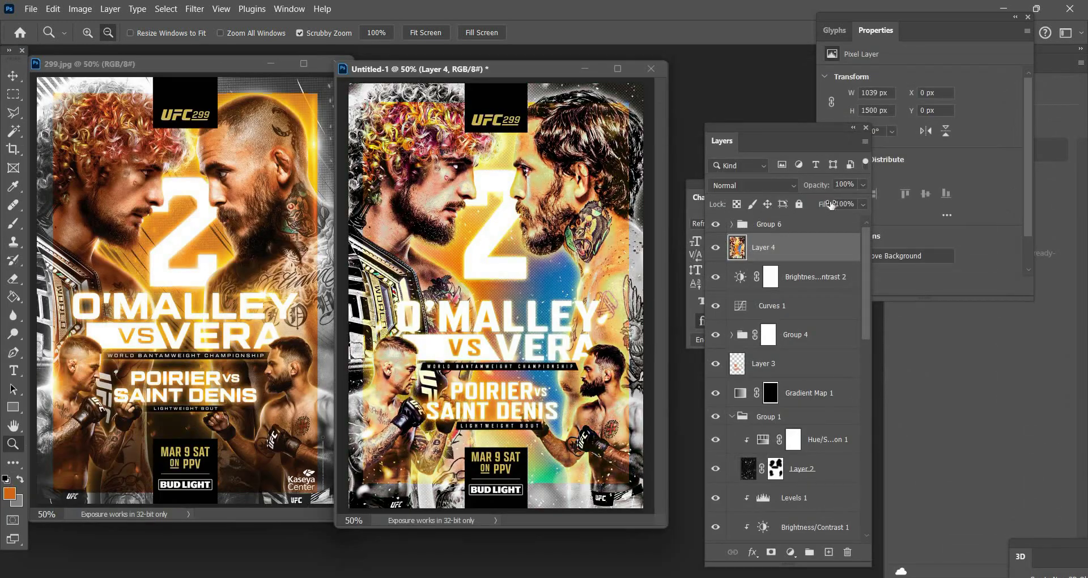
pyautogui.click(716, 247)
pyautogui.click(809, 186)
pyautogui.write('6')
pyautogui.write('61')
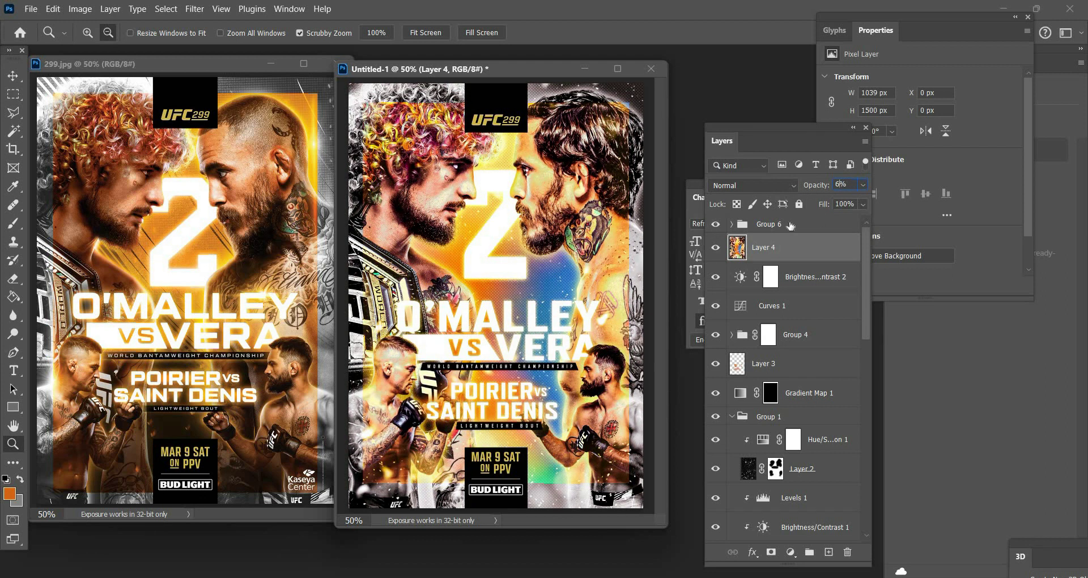
pyautogui.click(790, 225)
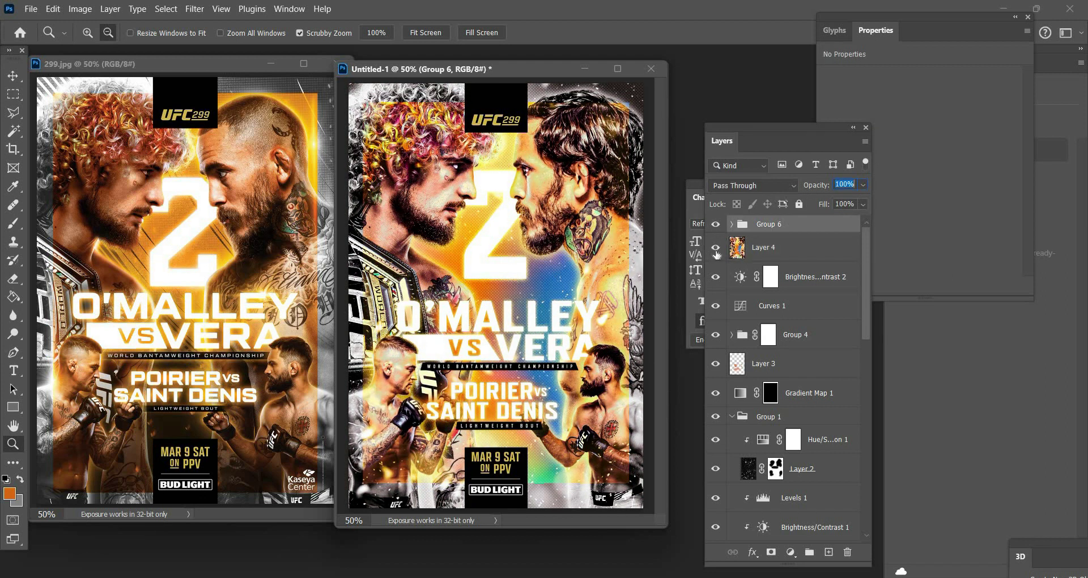
pyautogui.click(785, 249)
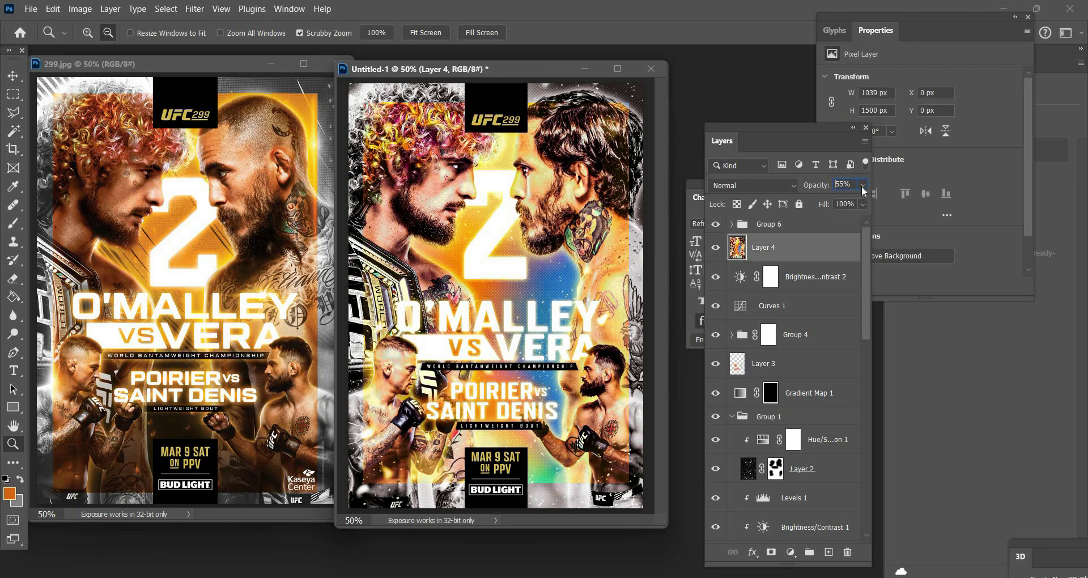
pyautogui.click(820, 203)
pyautogui.click(714, 248)
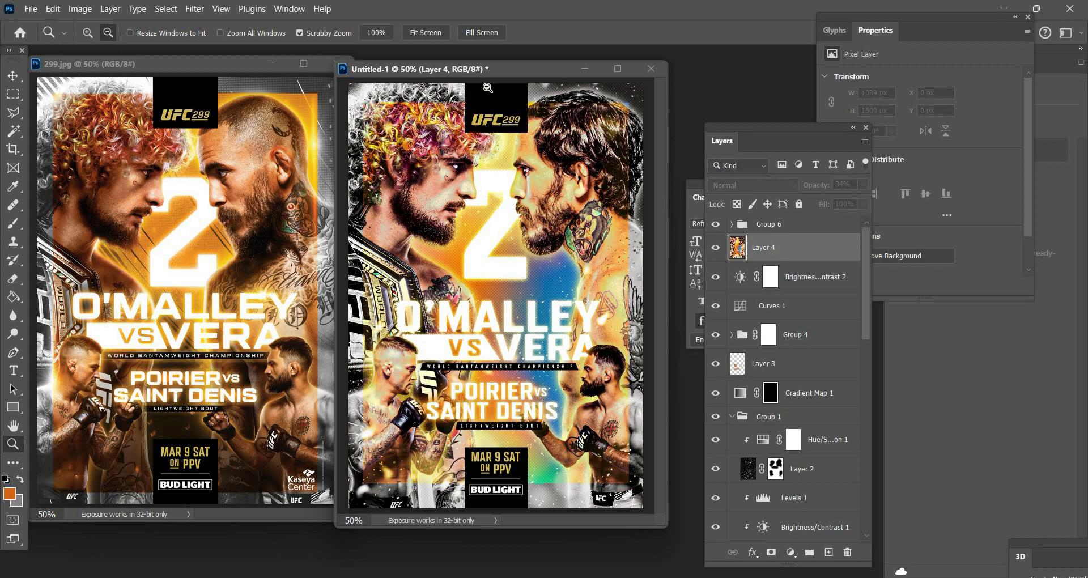
pyautogui.click(714, 247)
pyautogui.moveTo(496, 65)
pyautogui.mouseDown()
pyautogui.moveTo(517, 75)
pyautogui.moveTo(502, 69)
pyautogui.mouseUp()
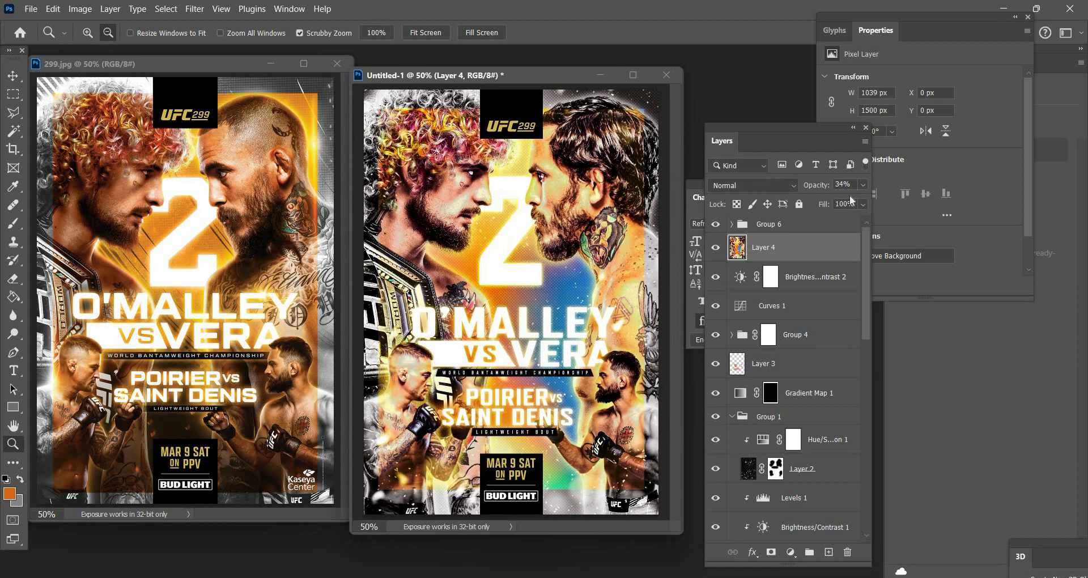
pyautogui.moveTo(816, 205); pyautogui.dragTo(813, 200)
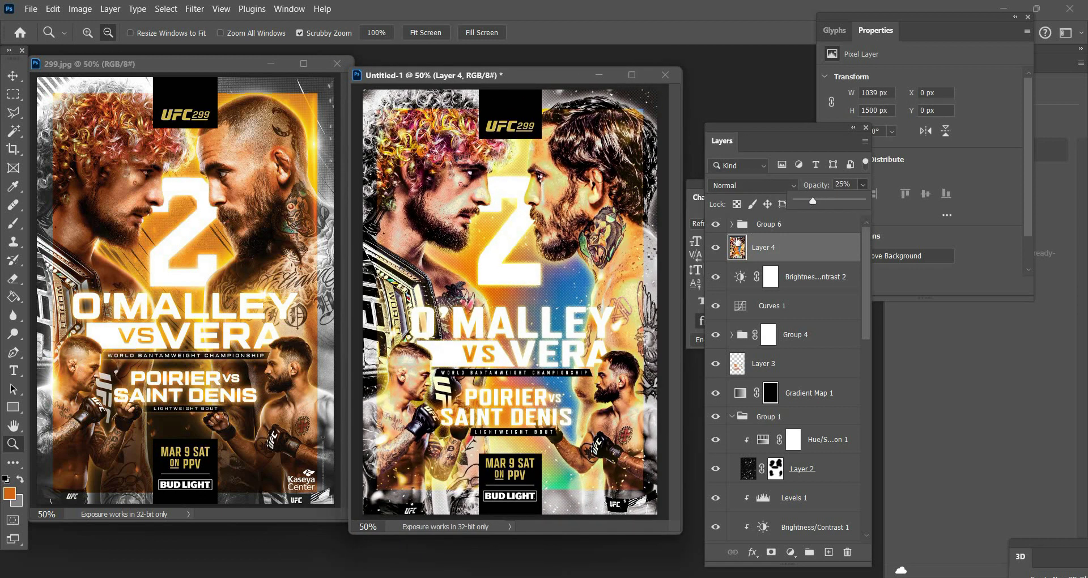
# - With Group 6 hidden, stamp the visible artwork onto a new layer above Layer 4 and apply the Sharpen filter
pyautogui.click(715, 226)
pyautogui.click(716, 225)
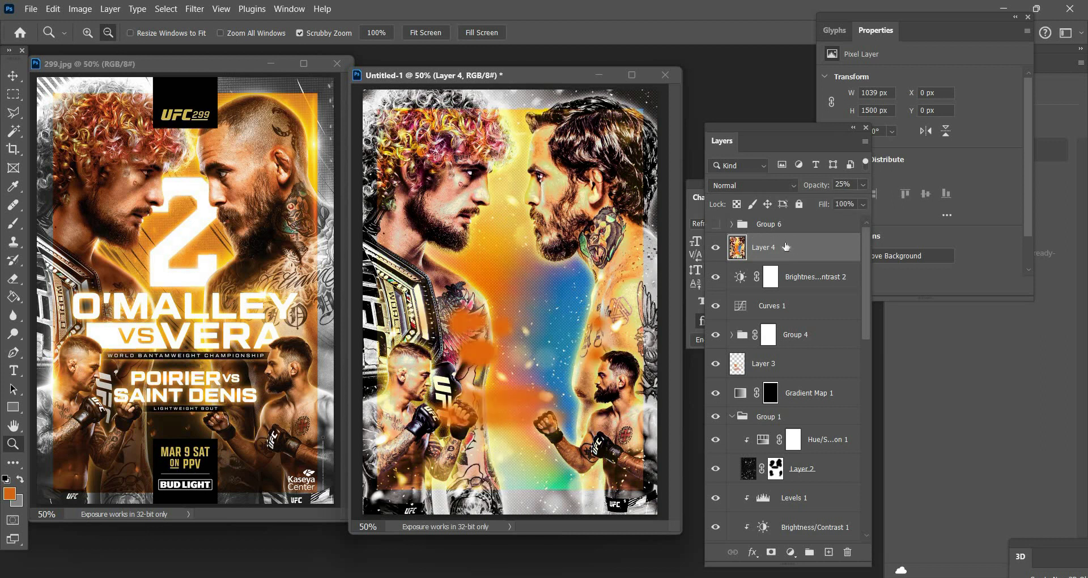
pyautogui.hotkey('ctrl', 'shift', 'alt', 'e')
pyautogui.click(194, 8)
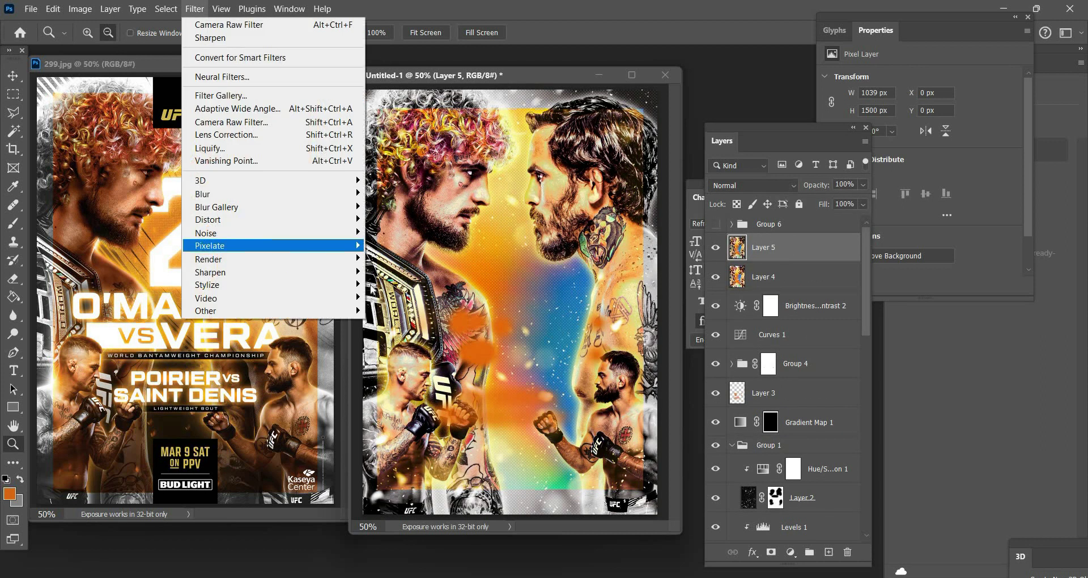
pyautogui.moveTo(345, 273)
pyautogui.click(388, 272)
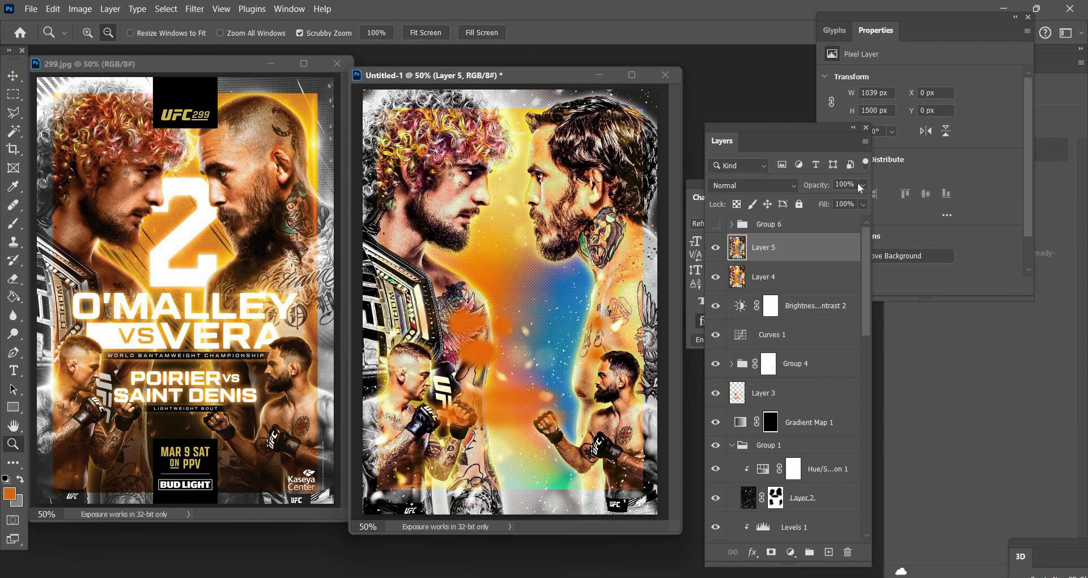
# - Set the sharpened layer's opacity to 60%, show Group 6 again and align the poster window beside the reference
pyautogui.click(859, 184)
pyautogui.click(839, 198)
pyautogui.click(714, 224)
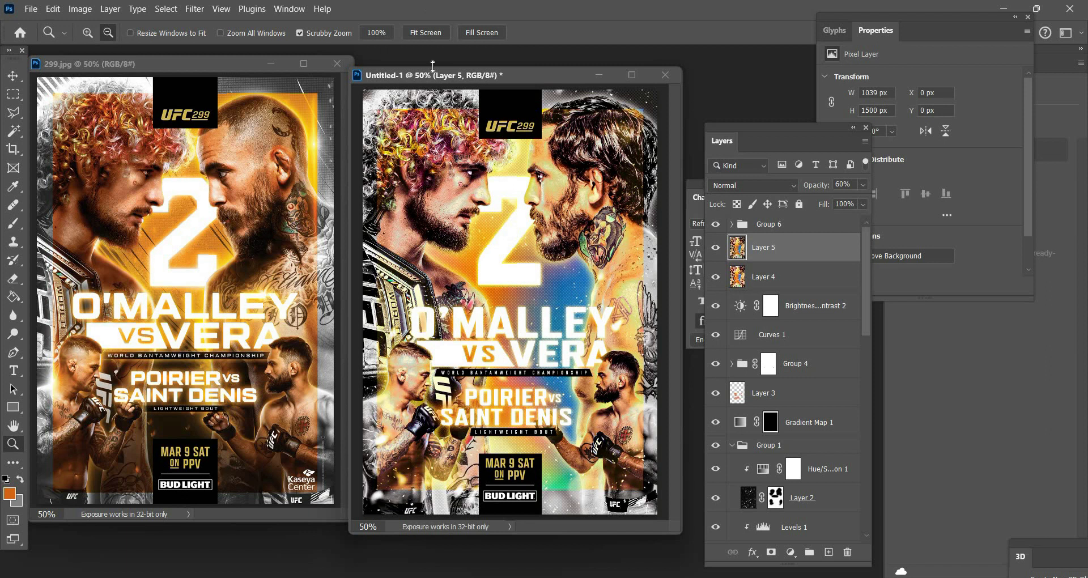
pyautogui.moveTo(430, 73); pyautogui.dragTo(424, 62)
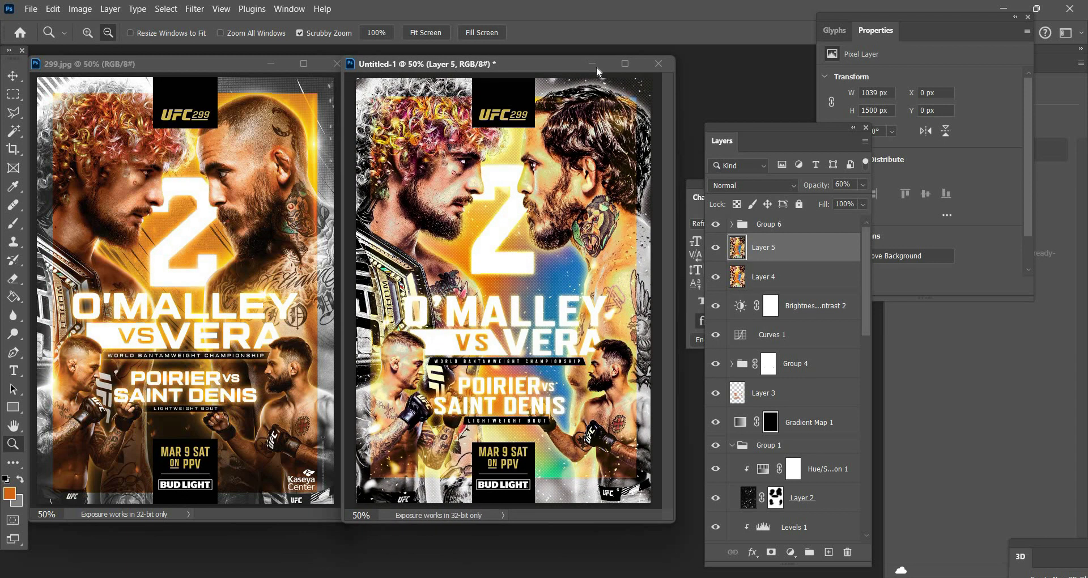